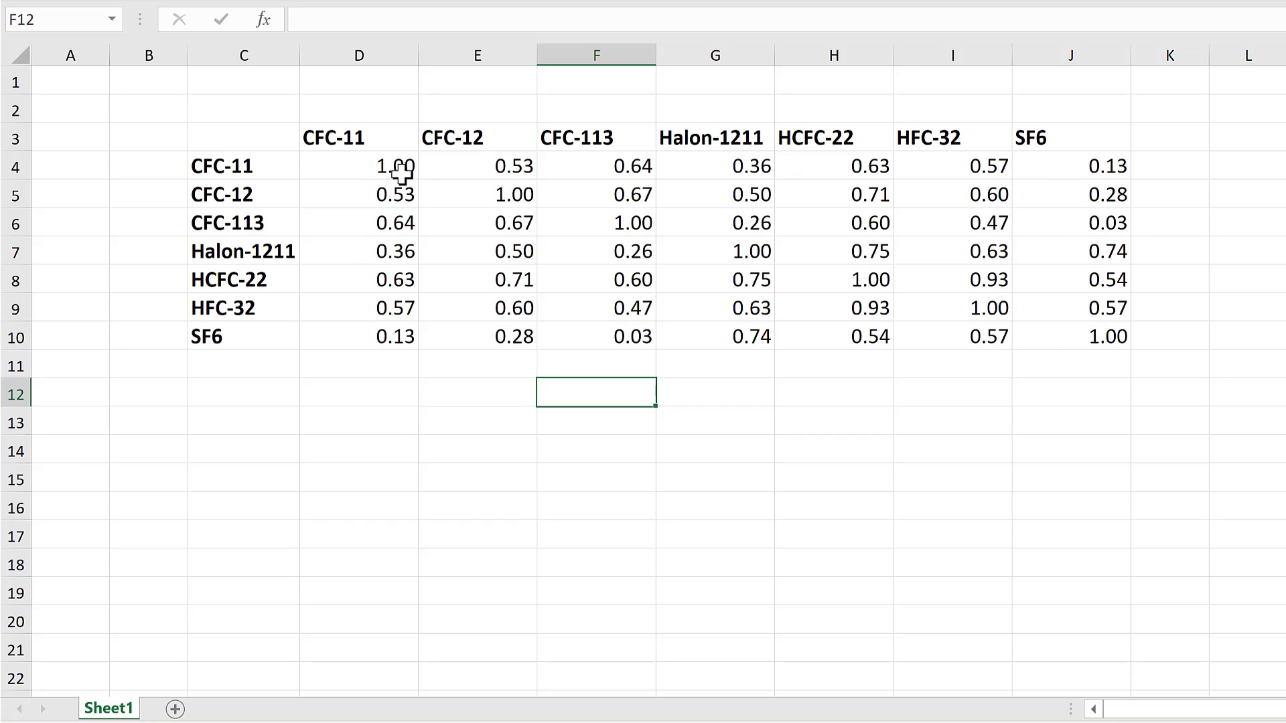
- Move the correlation values from D4:J10 down to D13:J19 and number the columns above them 1 to 7 in D12:J12
left_click_drag(394, 166, 1078, 335)
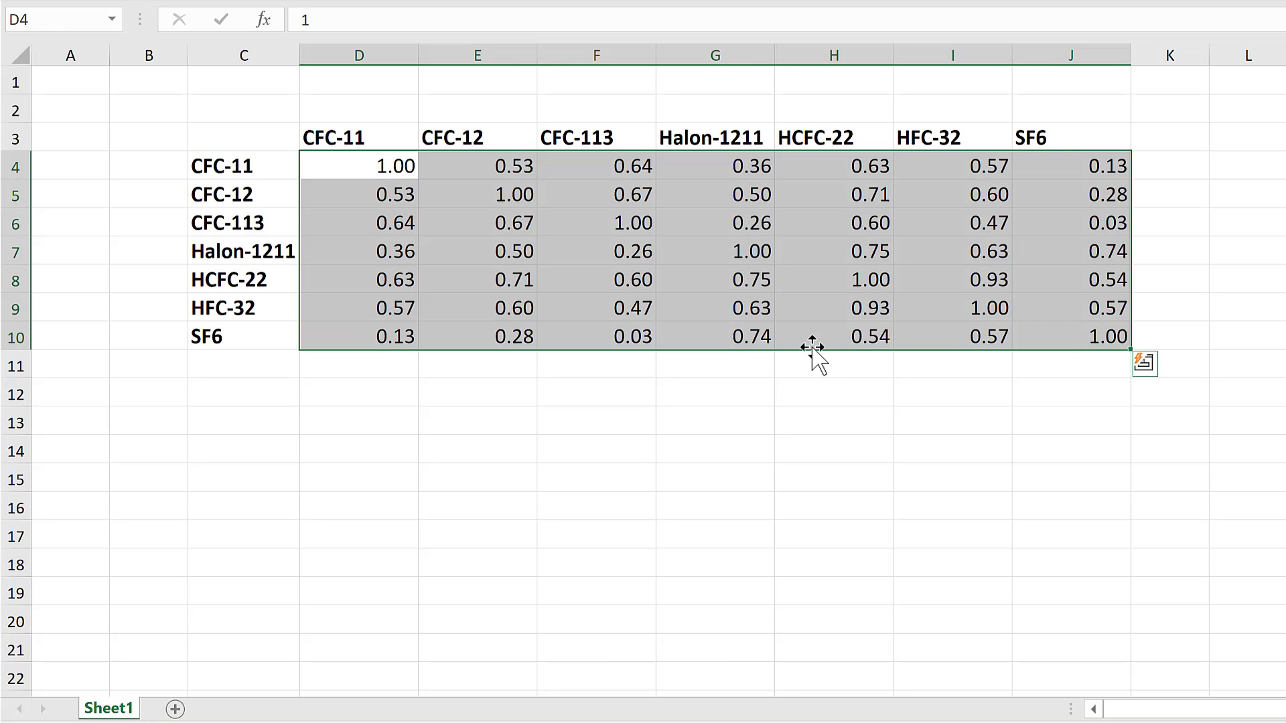
left_click_drag(812, 347, 807, 595)
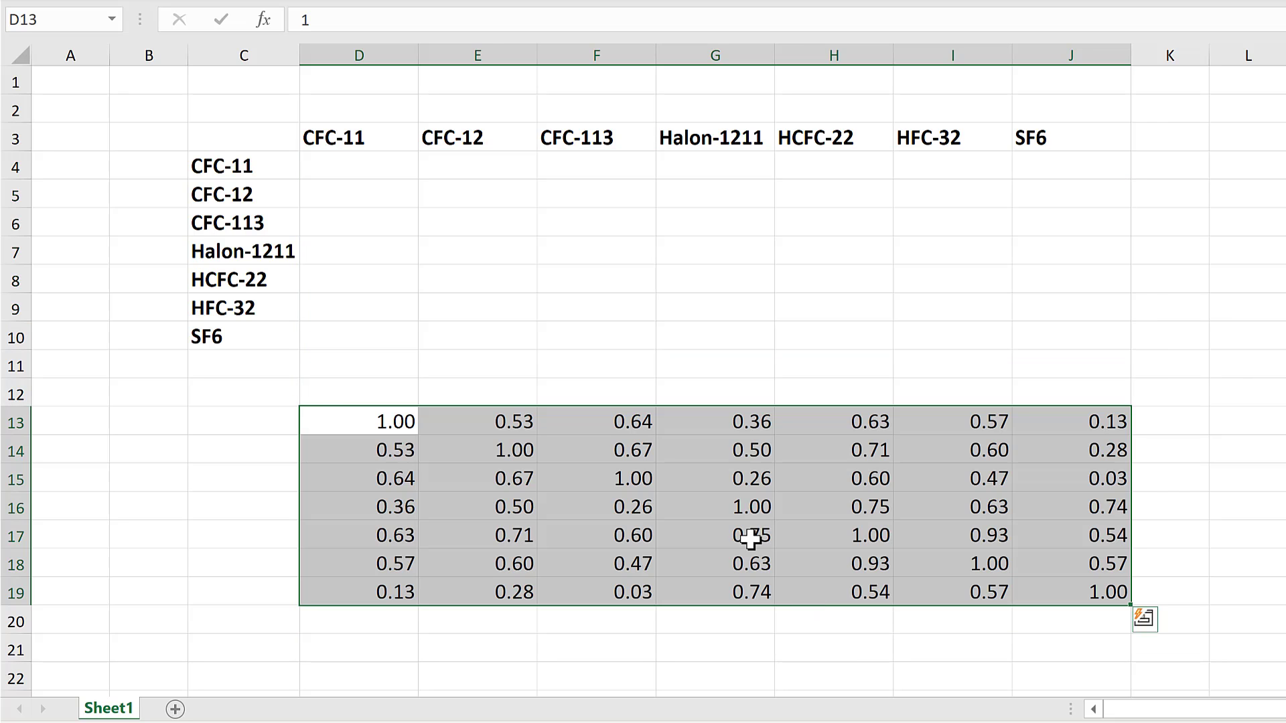
left_click(333, 382)
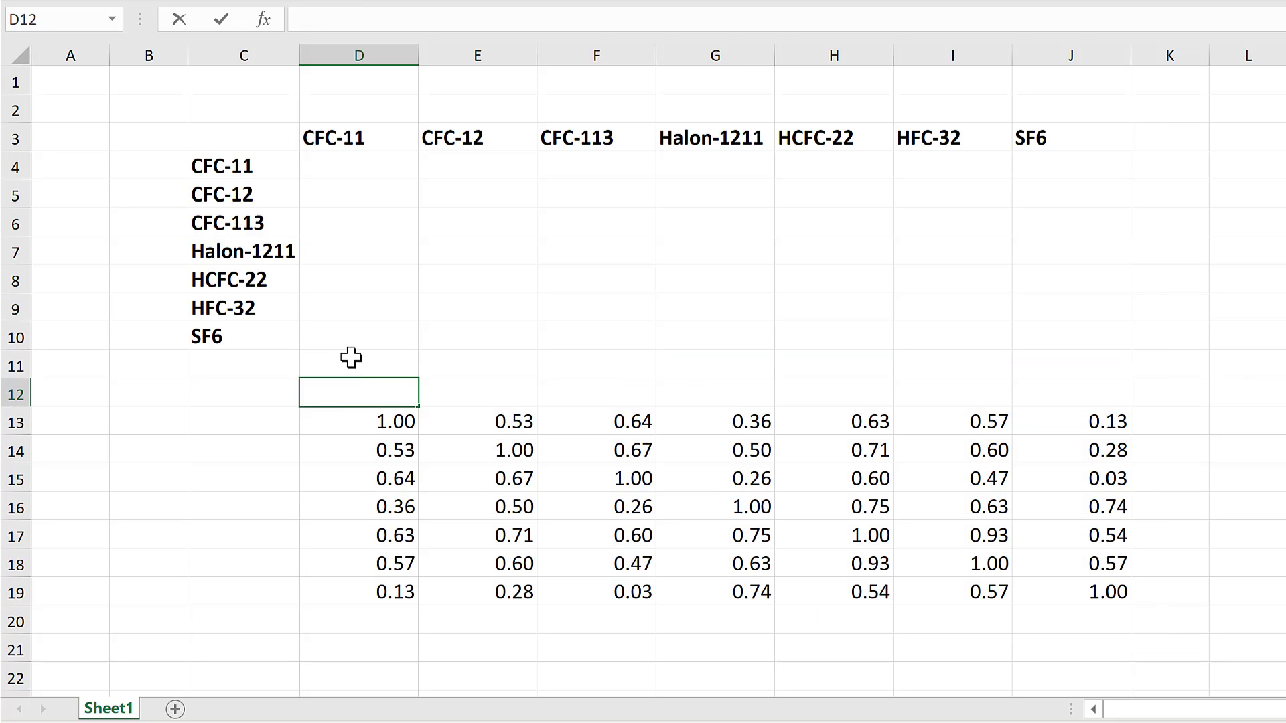
type("1")
left_click(354, 368)
left_click(348, 388)
key("ctrl")
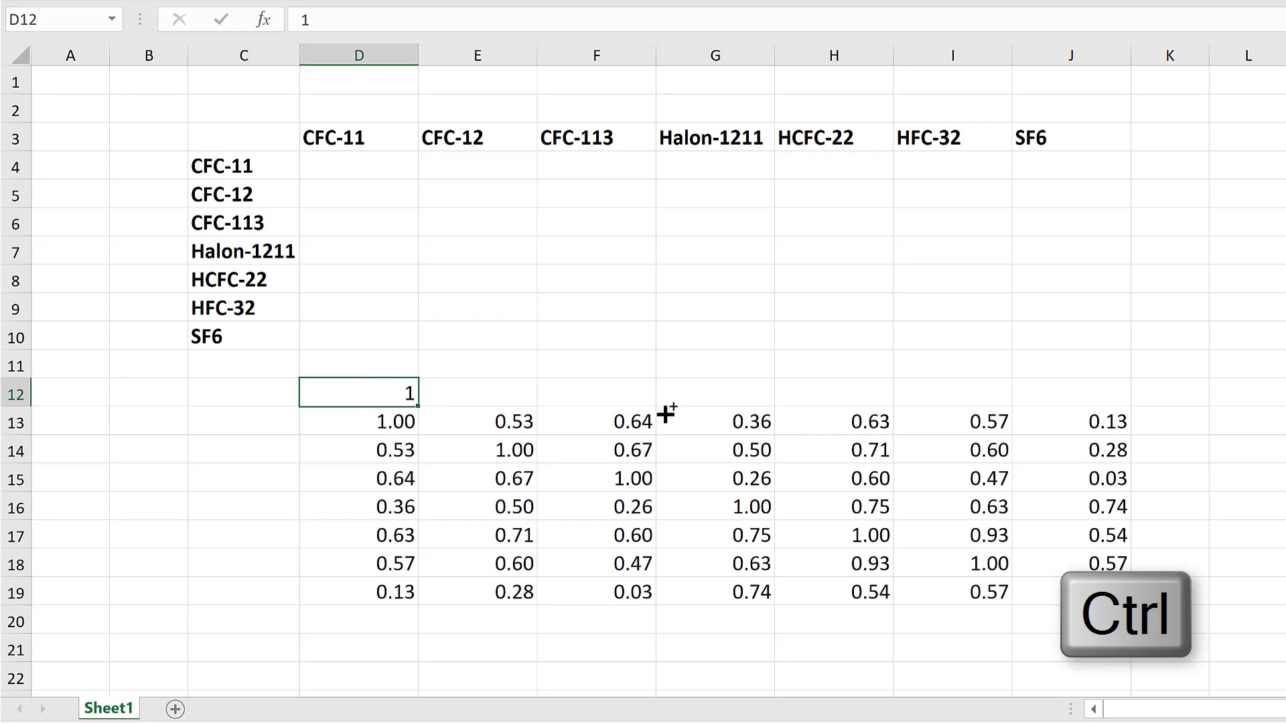
left_click_drag(667, 413, 1104, 417)
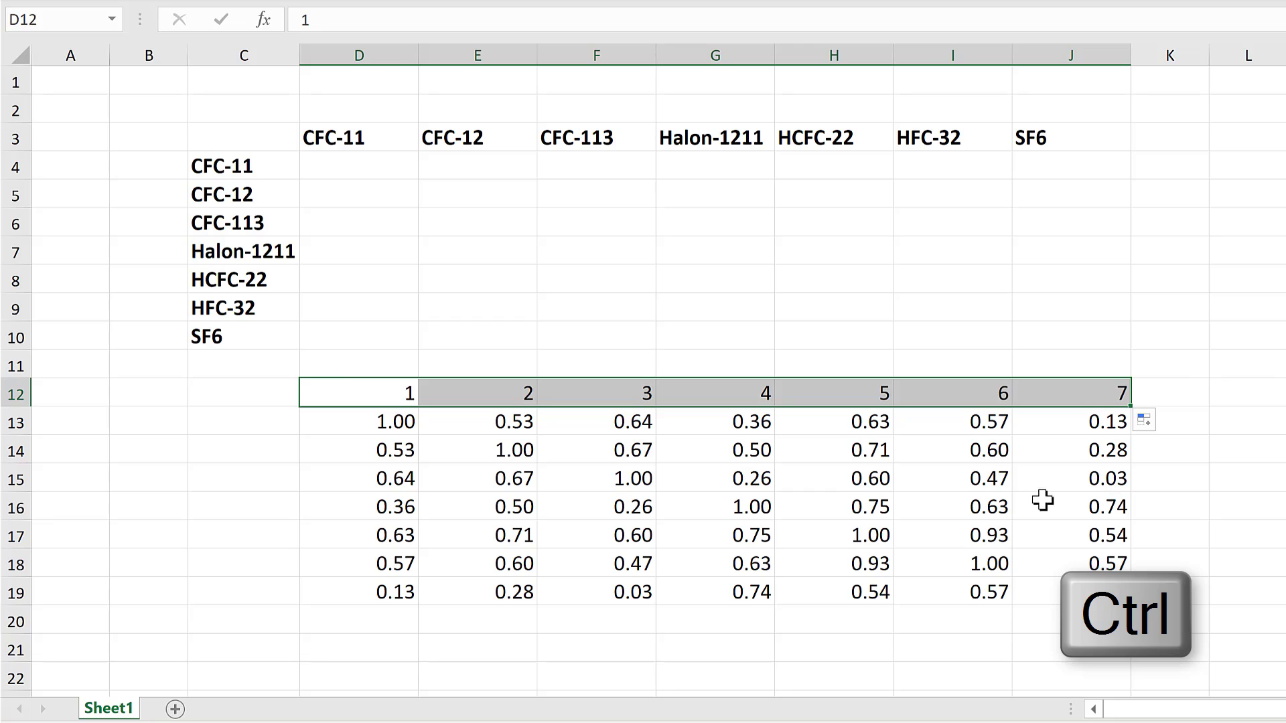
left_click(331, 389)
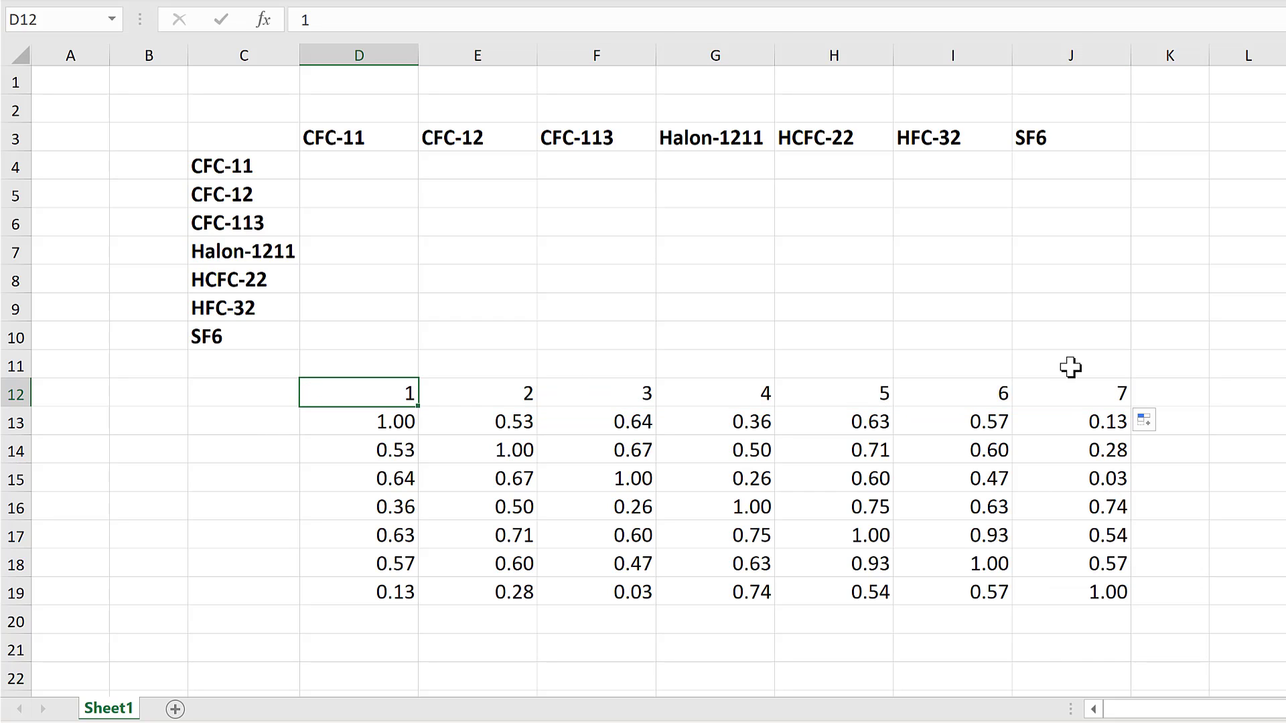
left_click(1077, 402)
- Number the matrix rows in descending order from 7 to 1 in cells C13:C19
left_click_drag(276, 429, 275, 587)
left_click(248, 429)
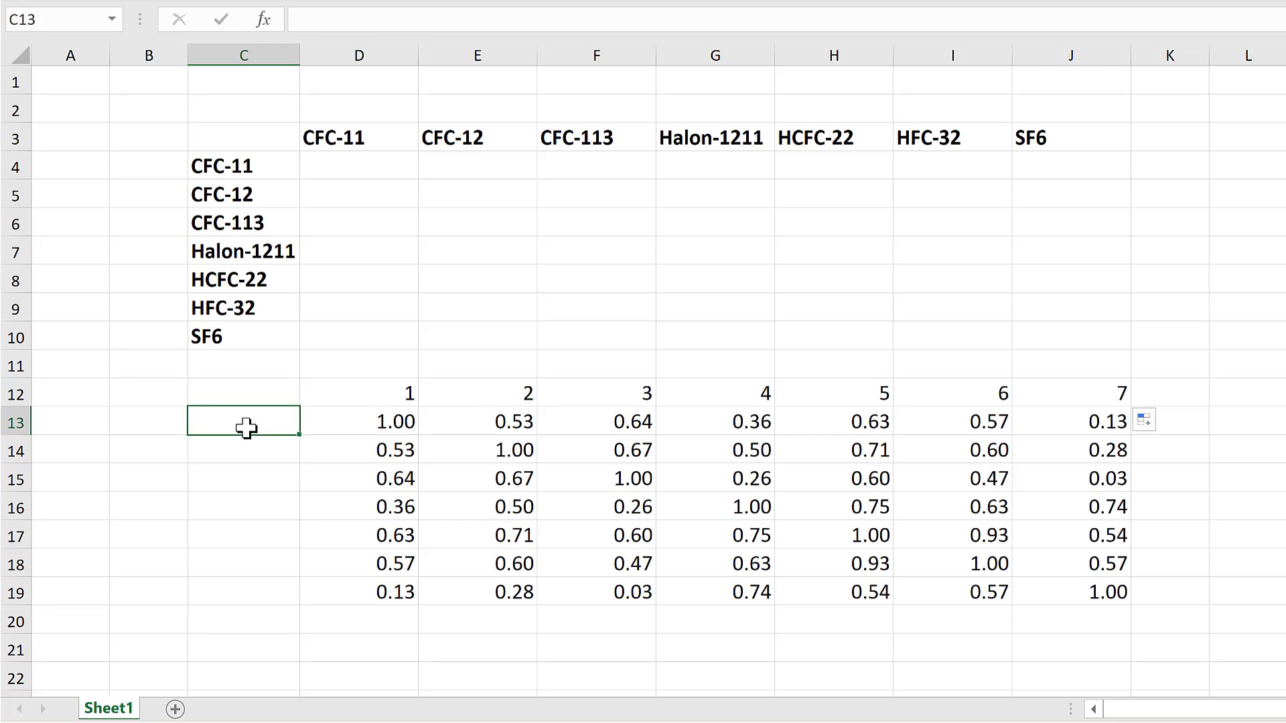
type("7")
key("Return")
type("6")
left_click(240, 406)
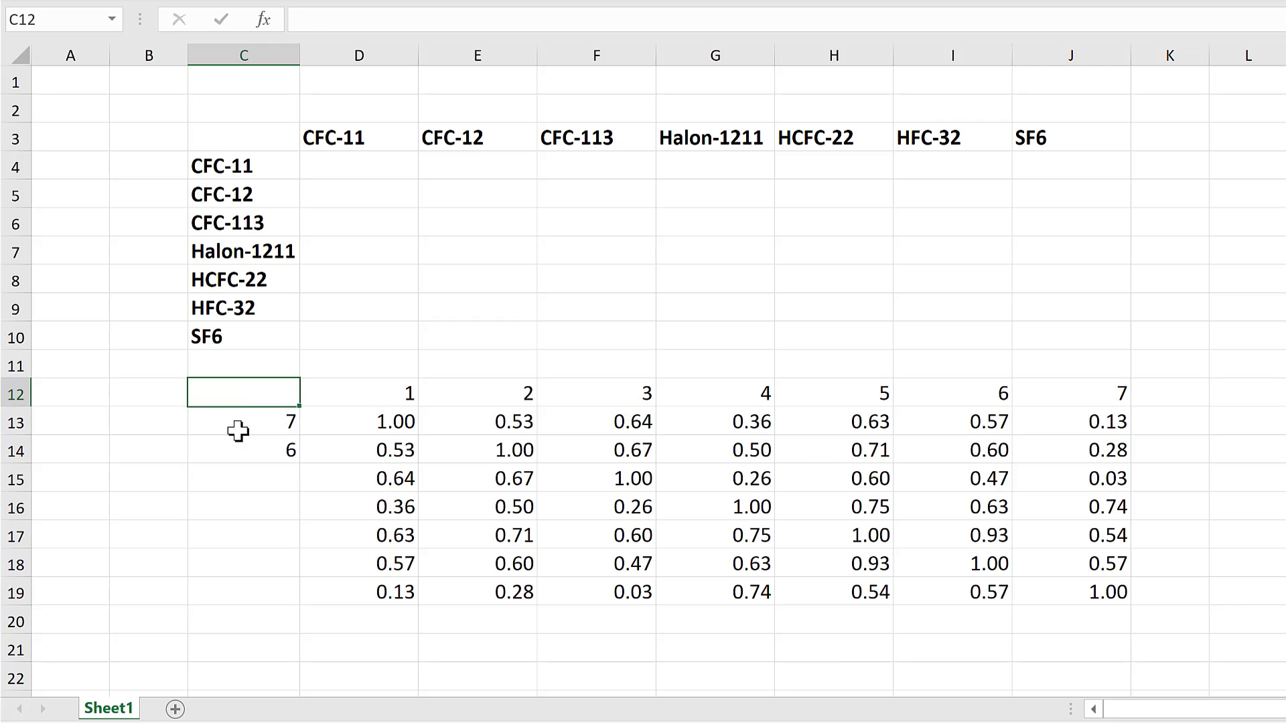
left_click_drag(241, 431, 339, 460)
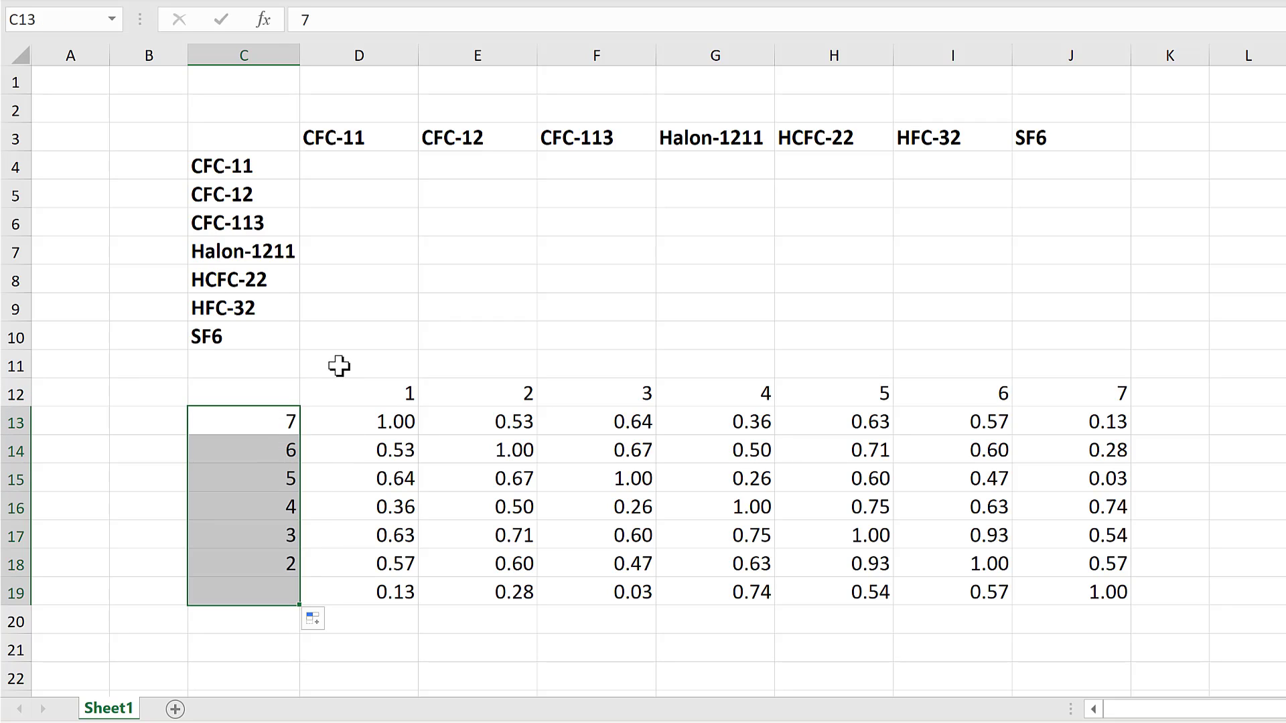
left_click(334, 351)
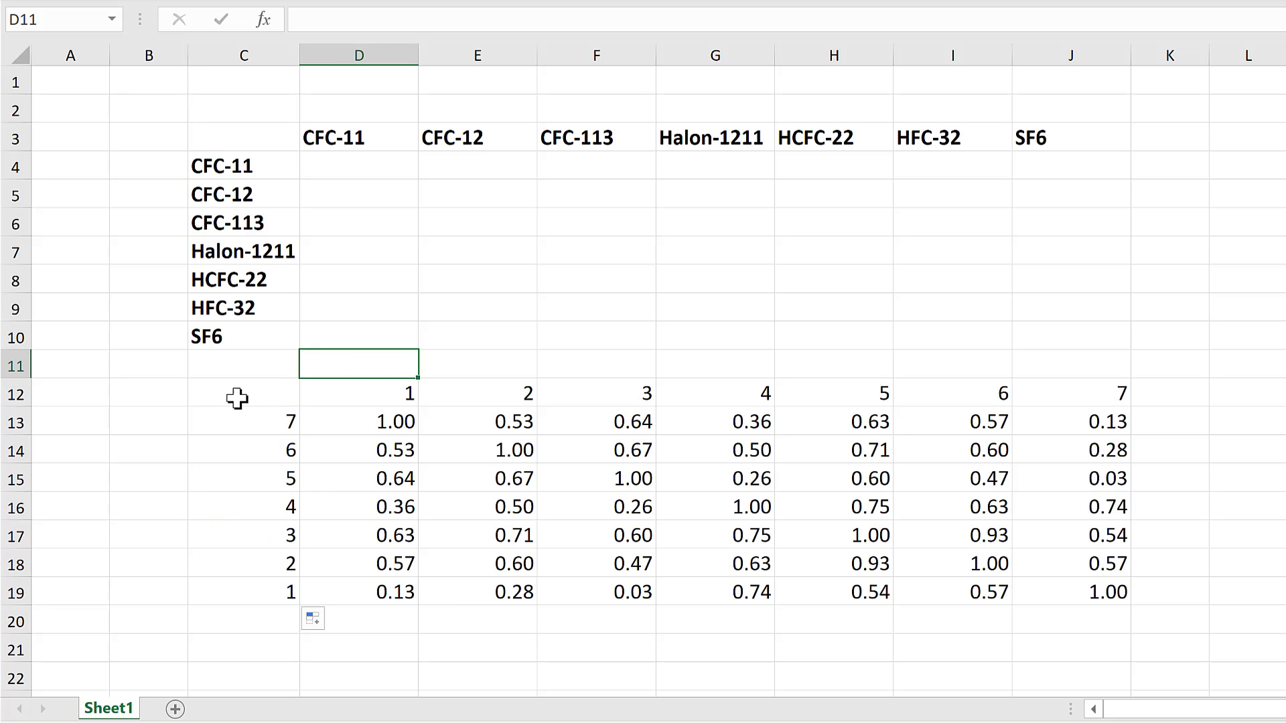
- Load the range C12:J19 into Power Query as a table with headers
left_click_drag(238, 395, 1071, 591)
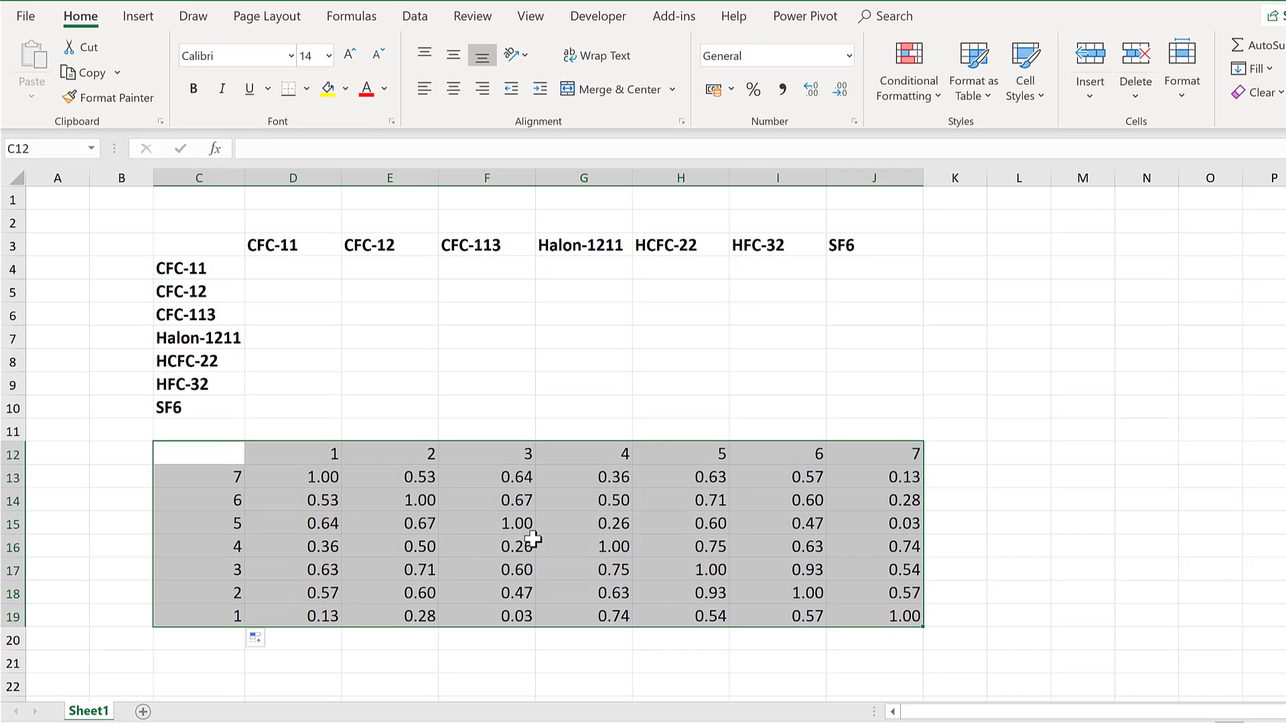
left_click(415, 17)
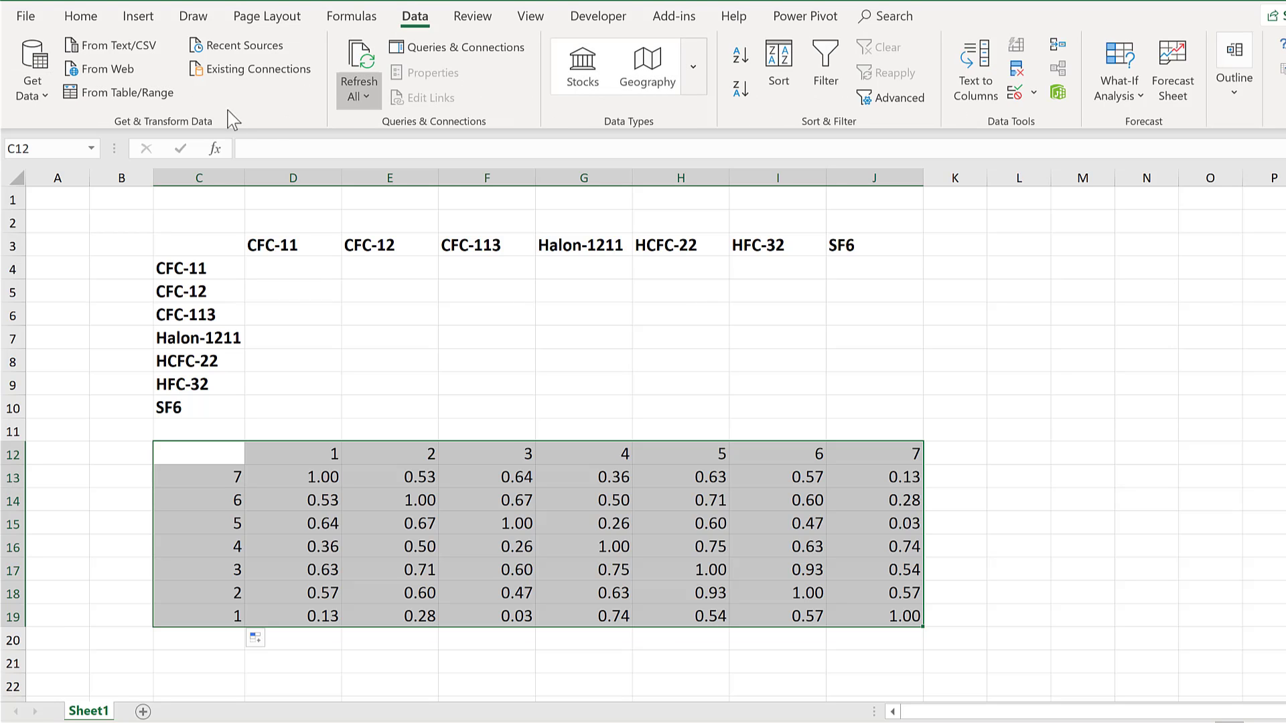
left_click(142, 97)
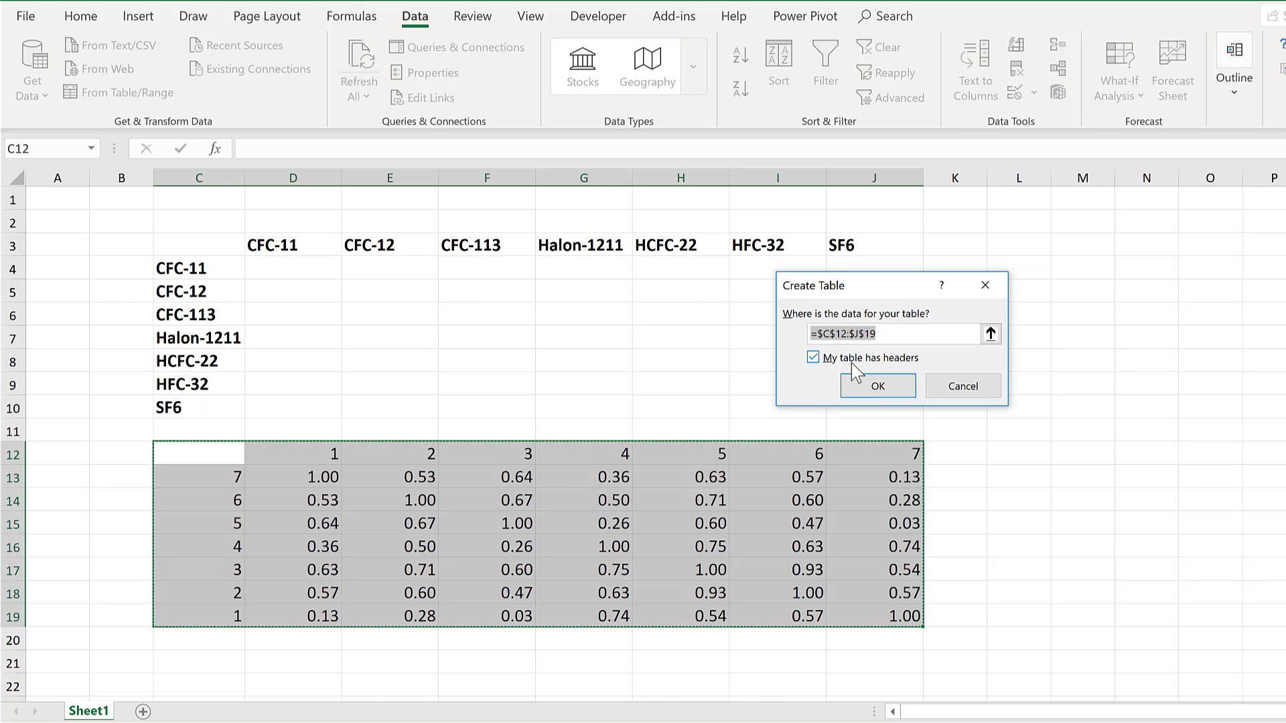
left_click(878, 388)
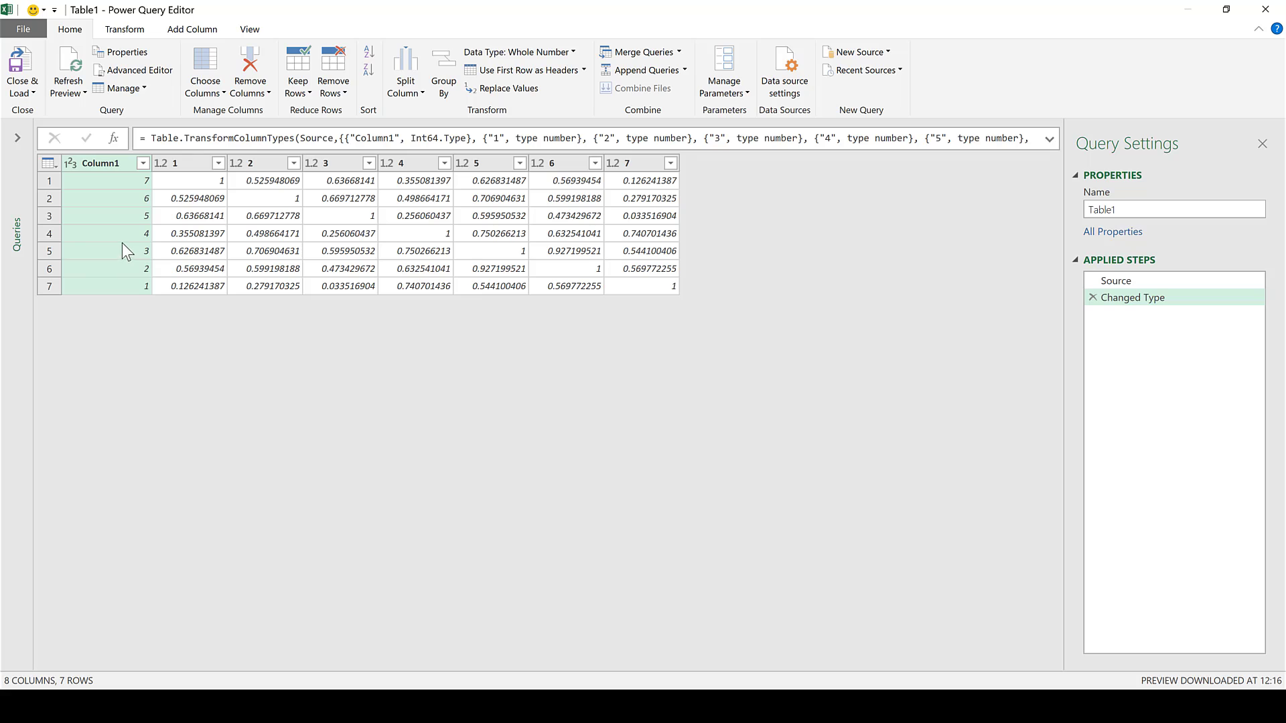
- Unpivot all columns other than Column1
left_click(194, 164)
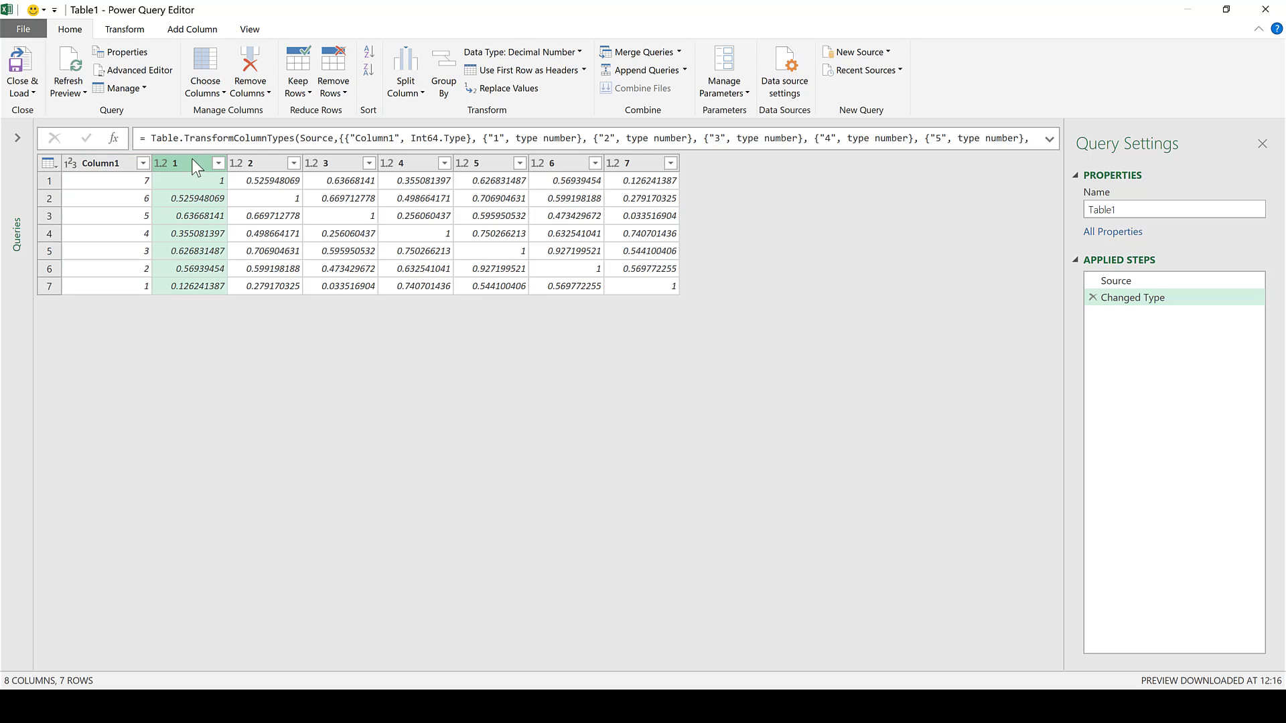
left_click(93, 158)
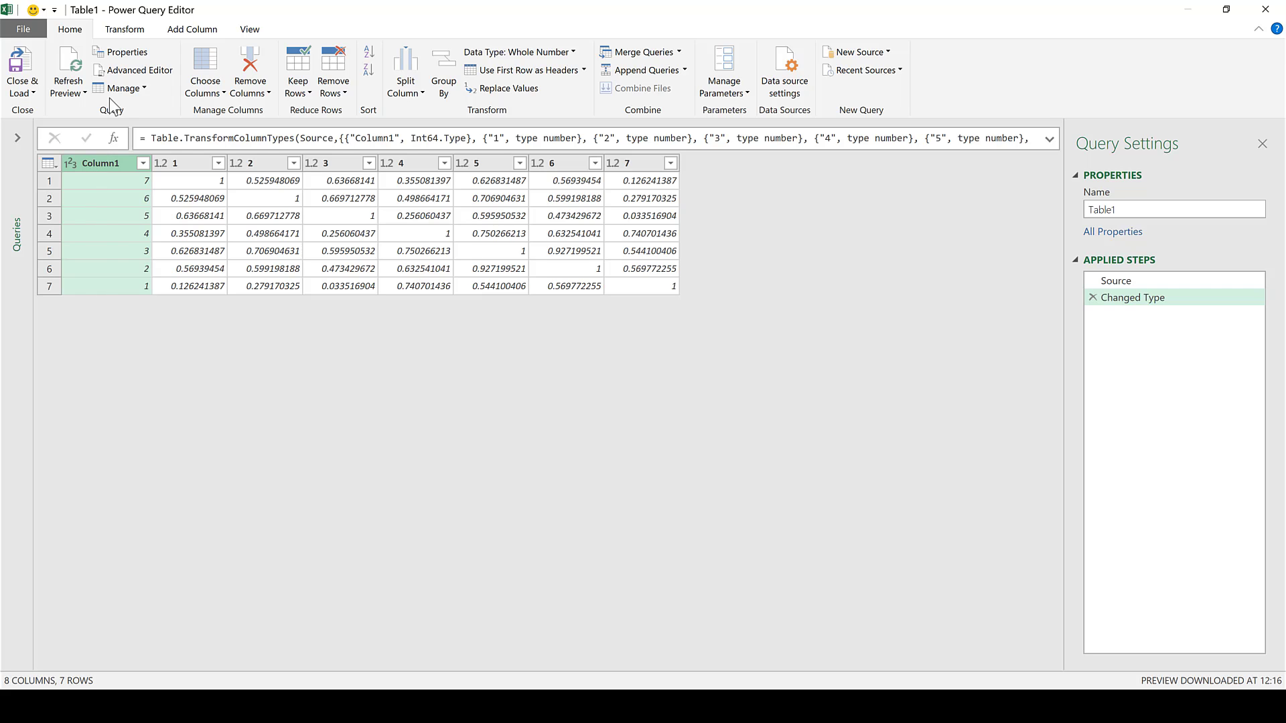
left_click(125, 29)
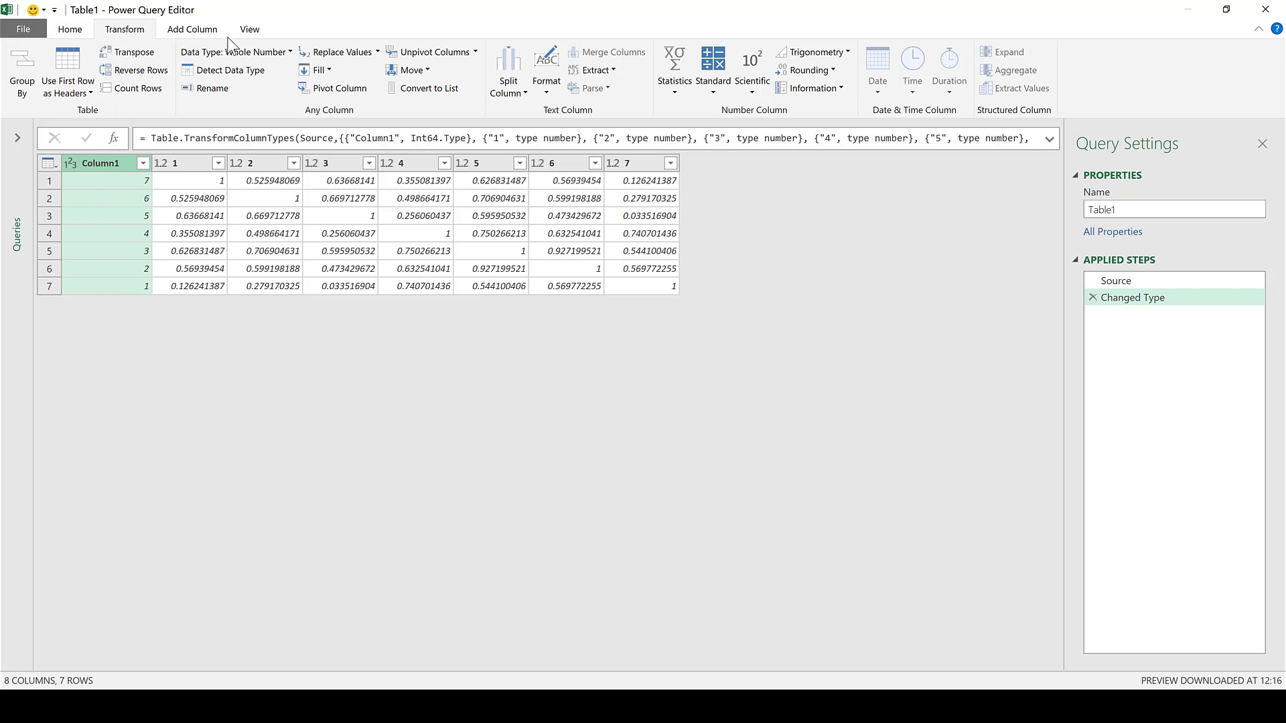
left_click(474, 52)
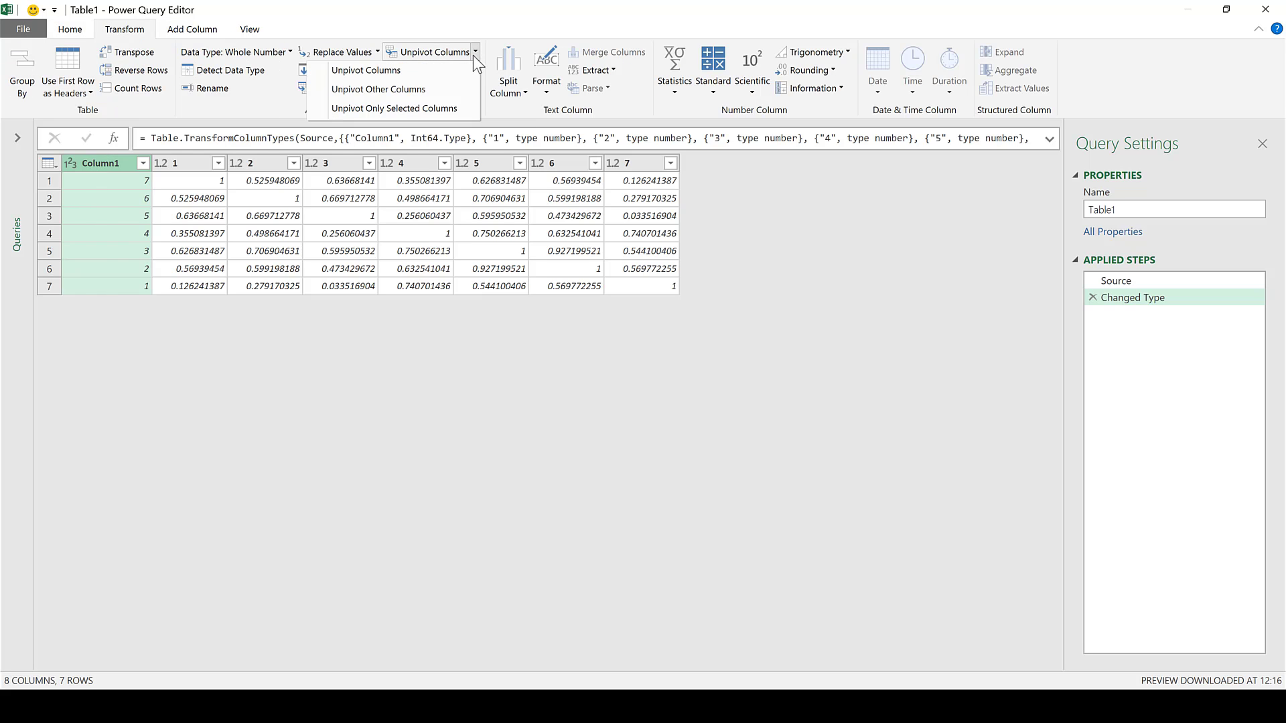
left_click(409, 92)
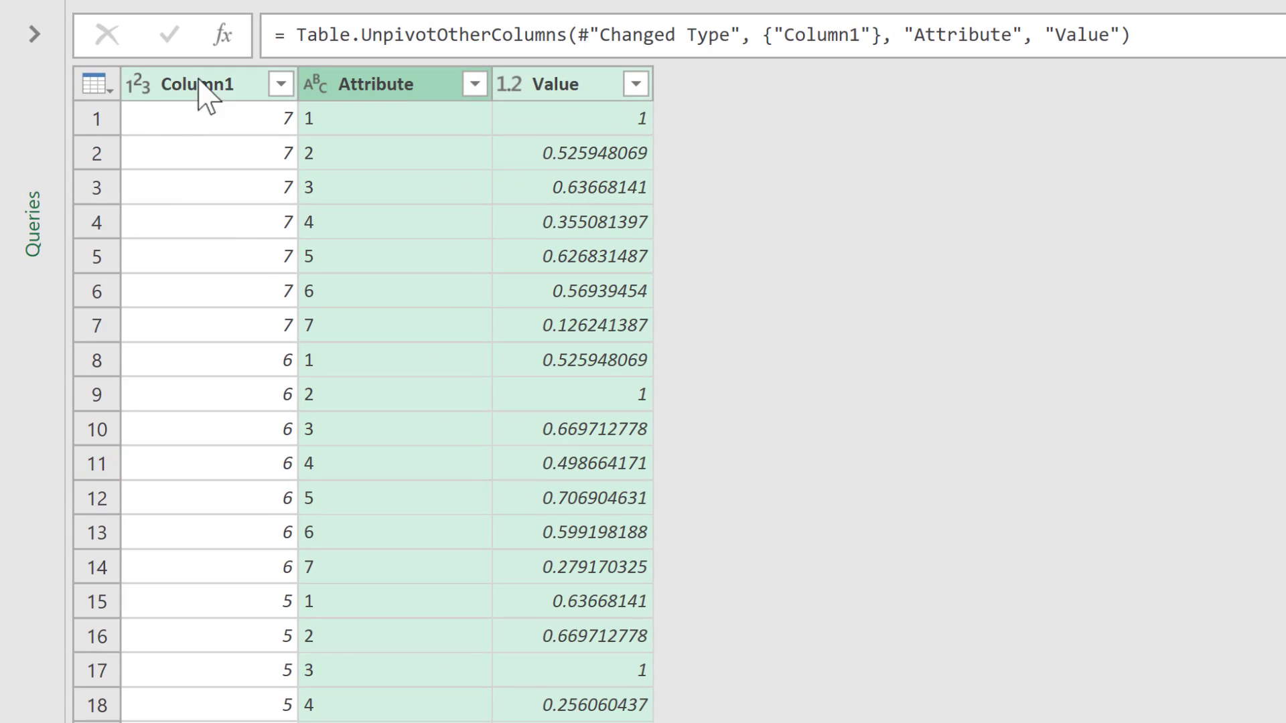
- Examine how the Column1, Attribute and Value entries correspond in the first seven unpivoted rows
left_click(259, 90)
left_click(260, 120)
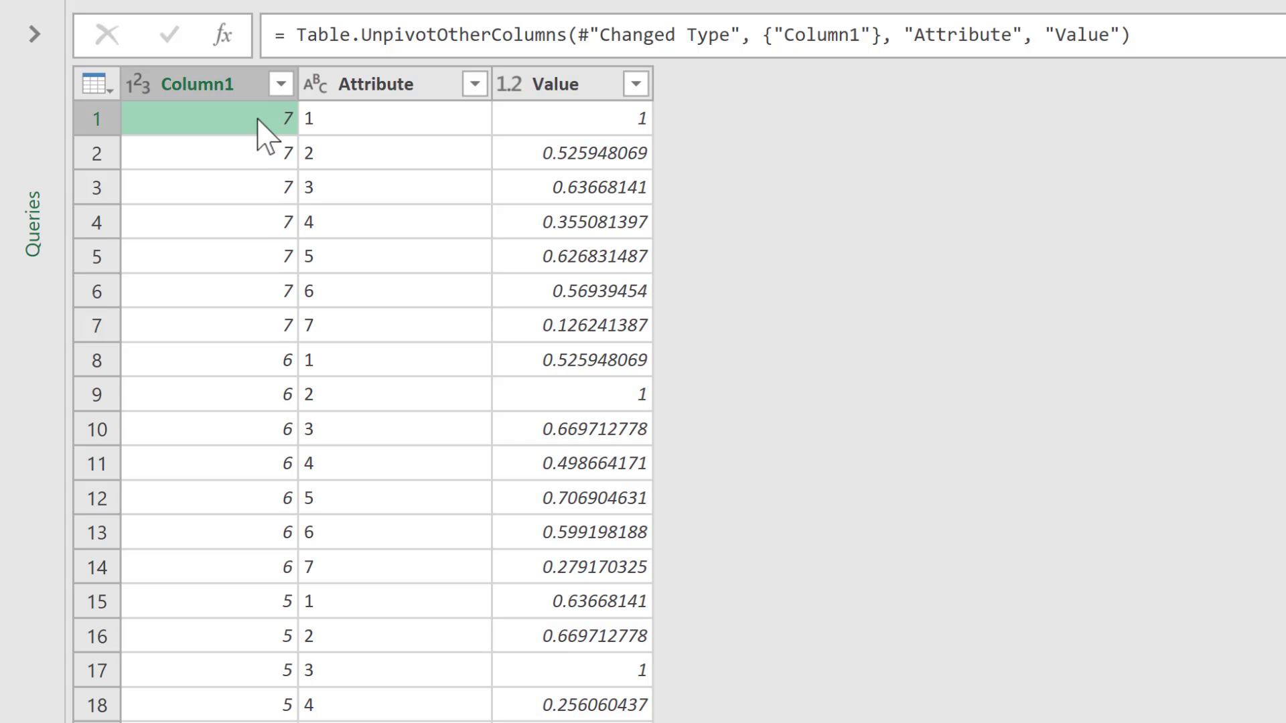
left_click(268, 328)
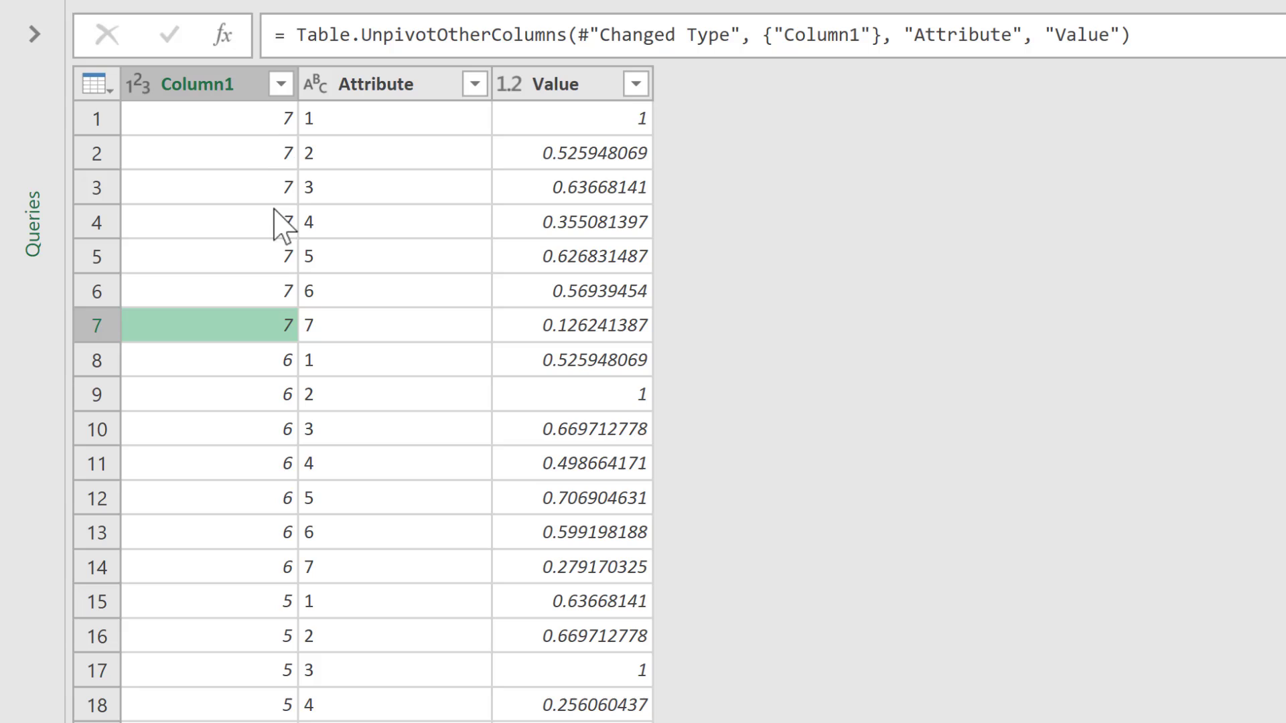
left_click(271, 122)
left_click(354, 119)
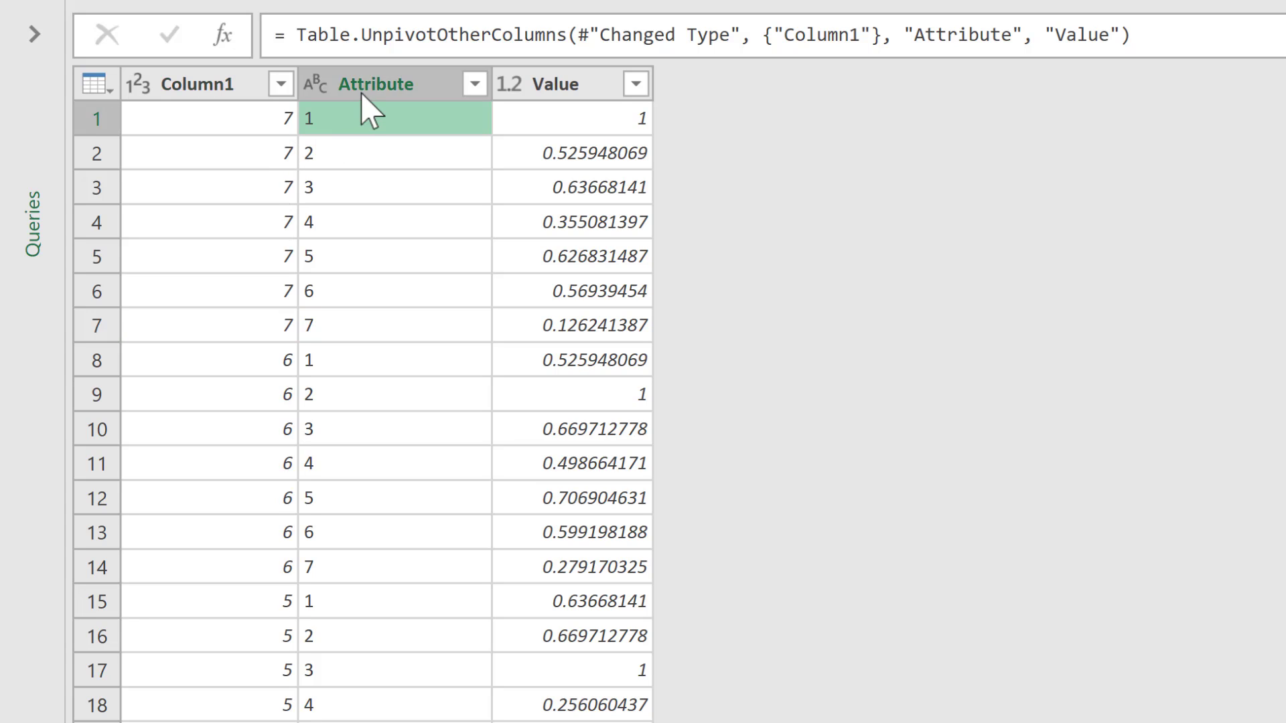
left_click(328, 327)
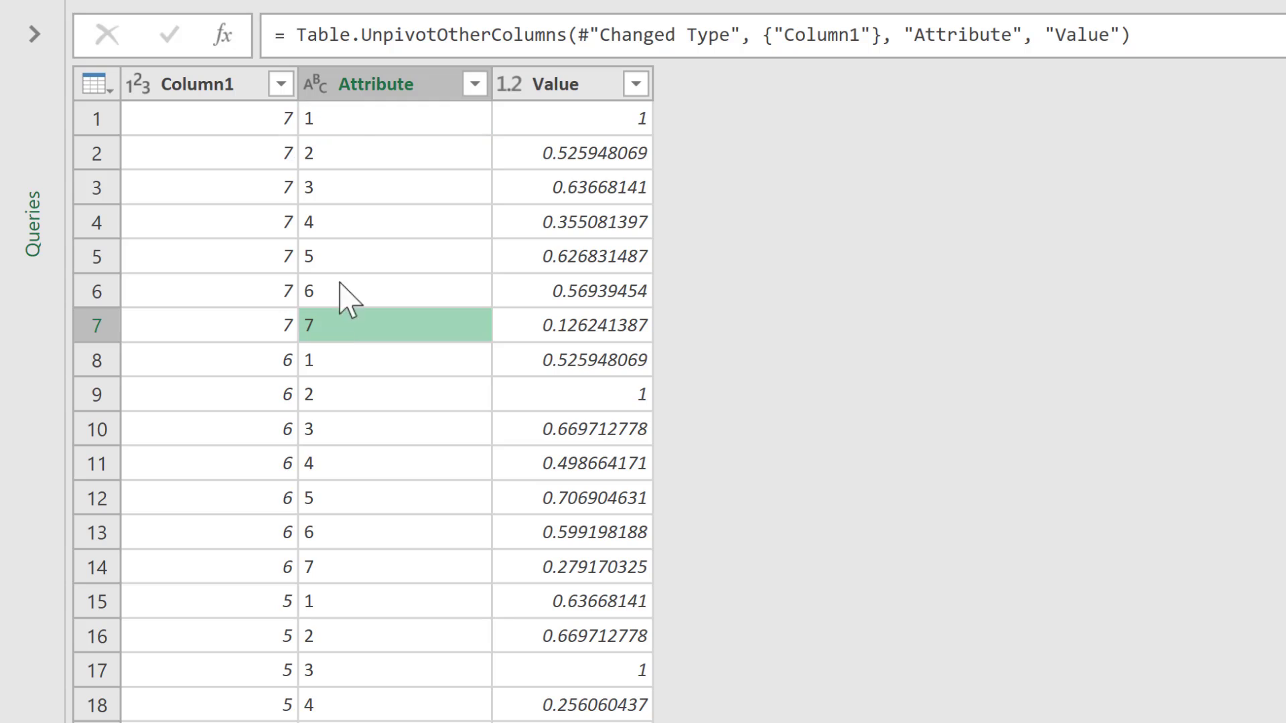
left_click(360, 124)
left_click(324, 327)
left_click(549, 128)
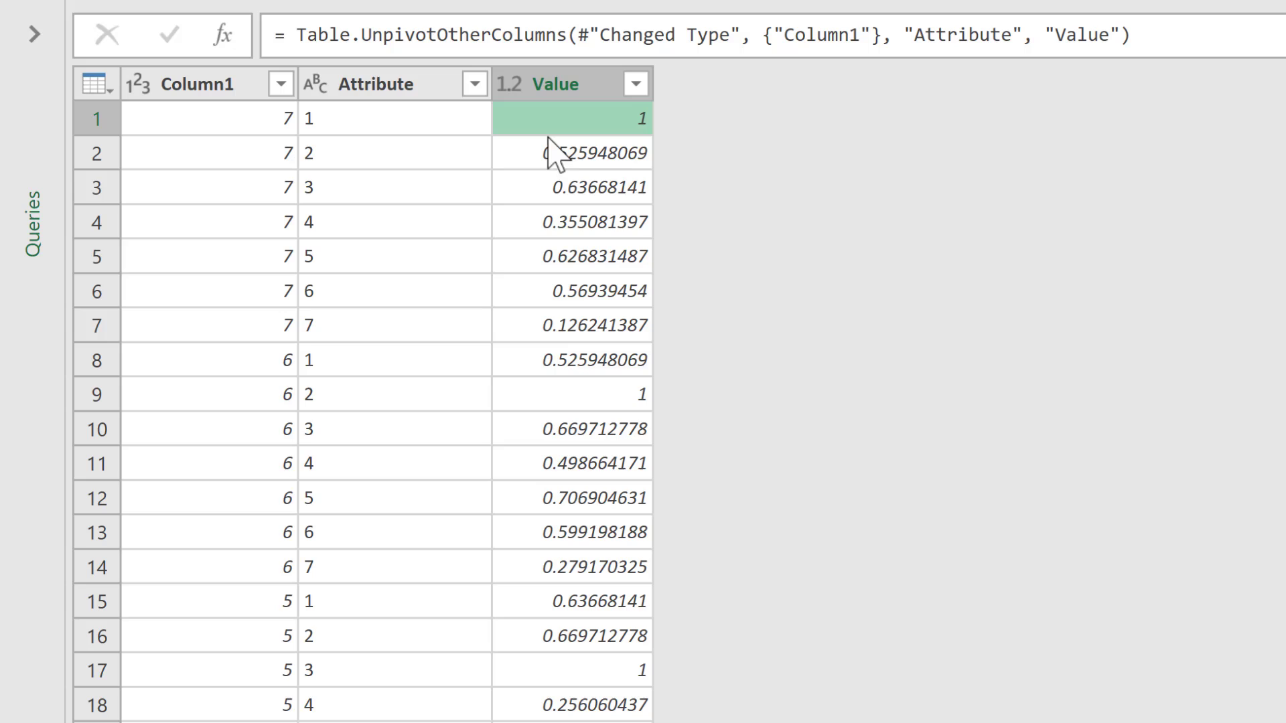
left_click(522, 327)
left_click(549, 128)
left_click(509, 325)
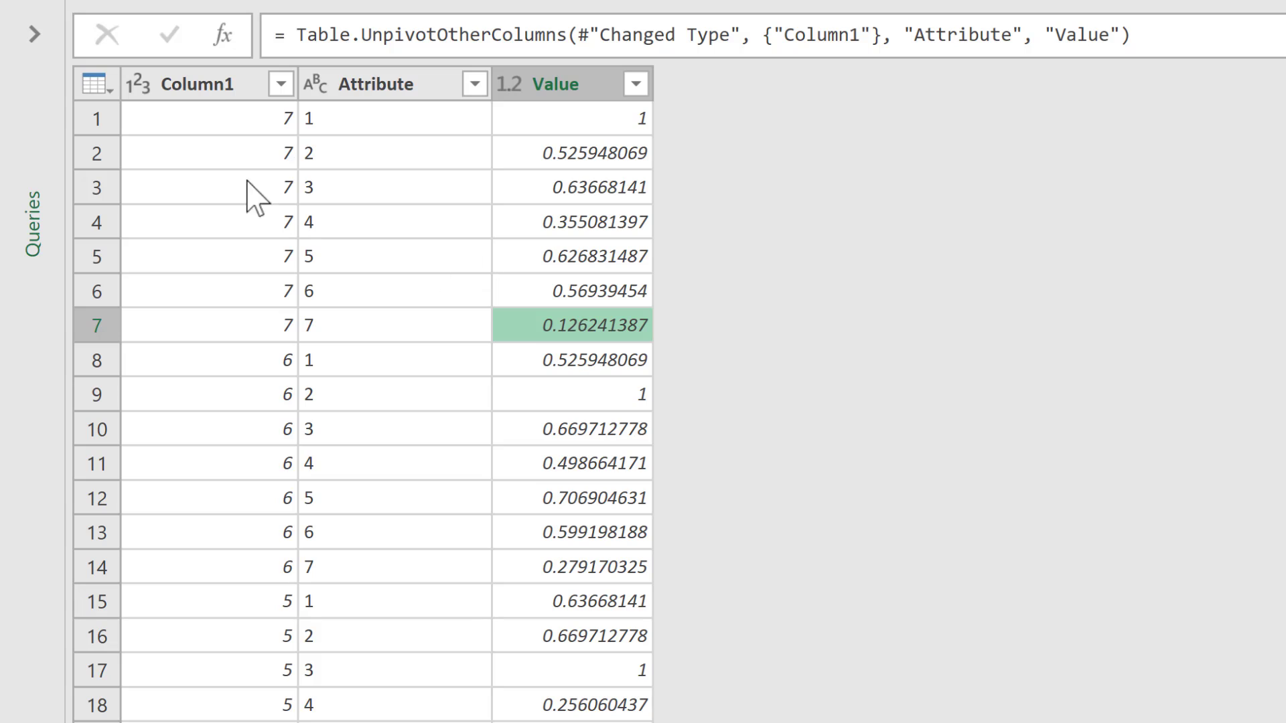
- Rename Column1 to "y axis"
left_click(227, 89)
double_click(229, 88)
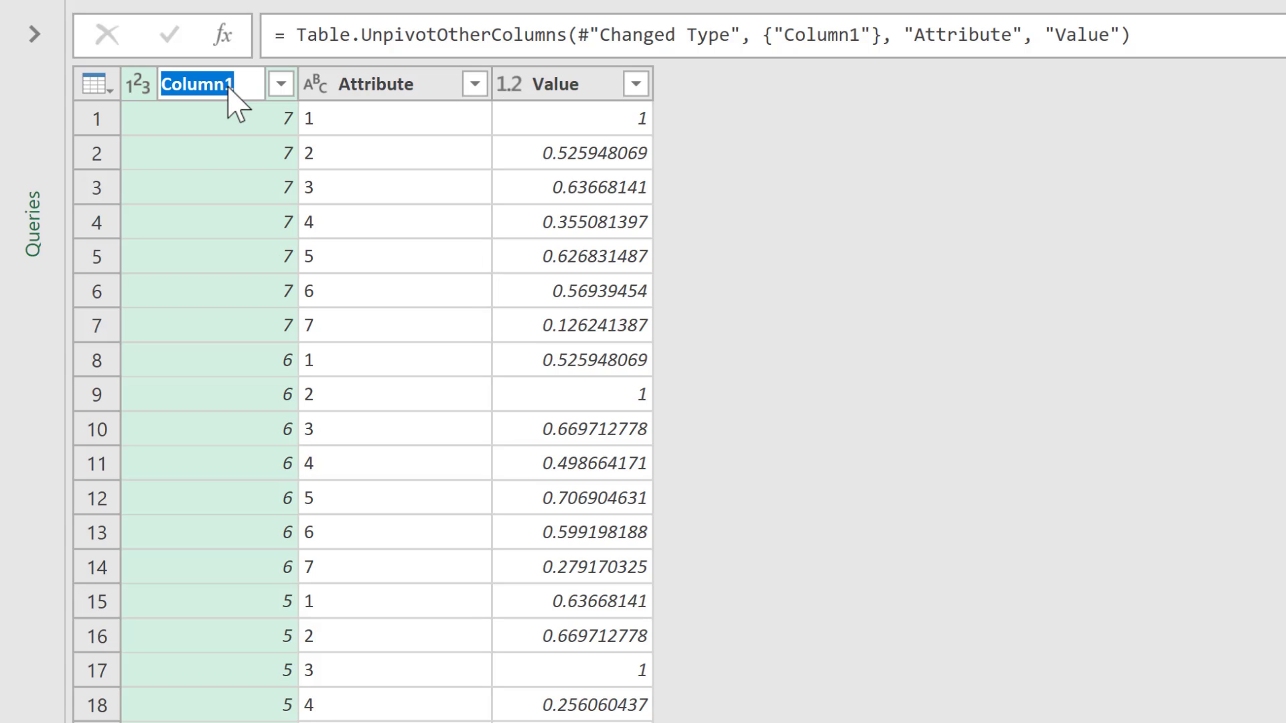
key("BackSpace")
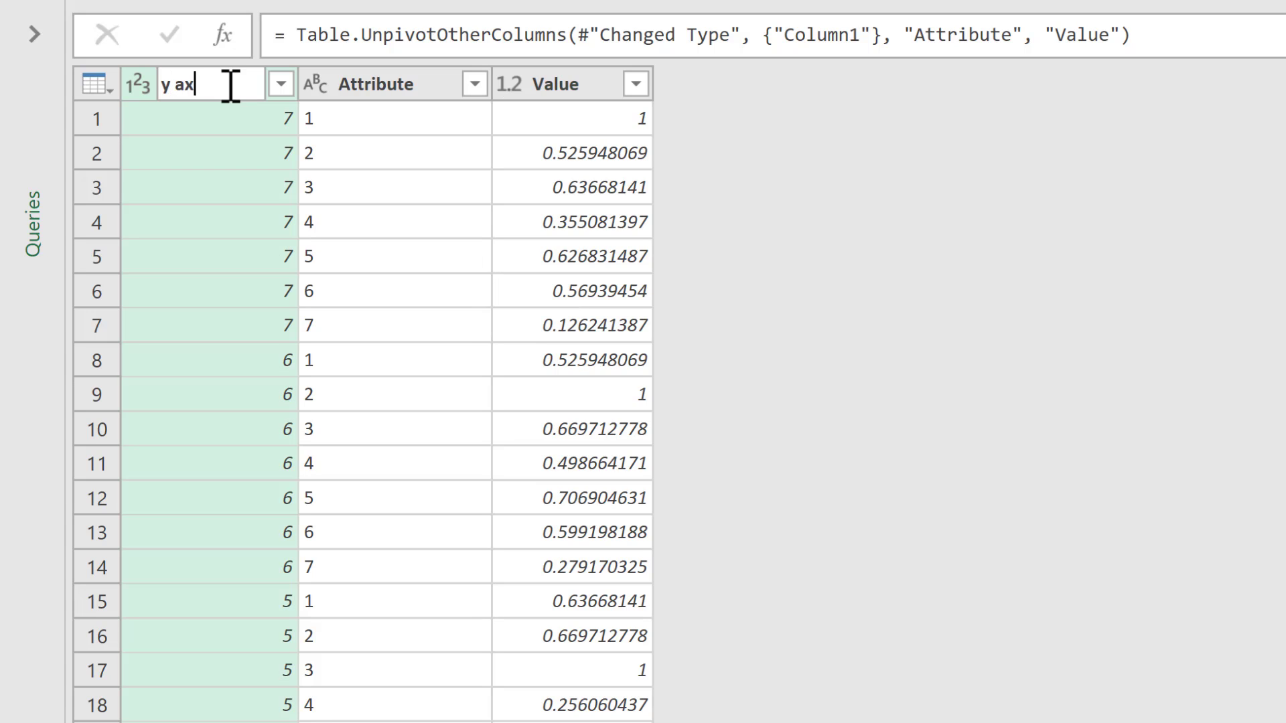
key("Return")
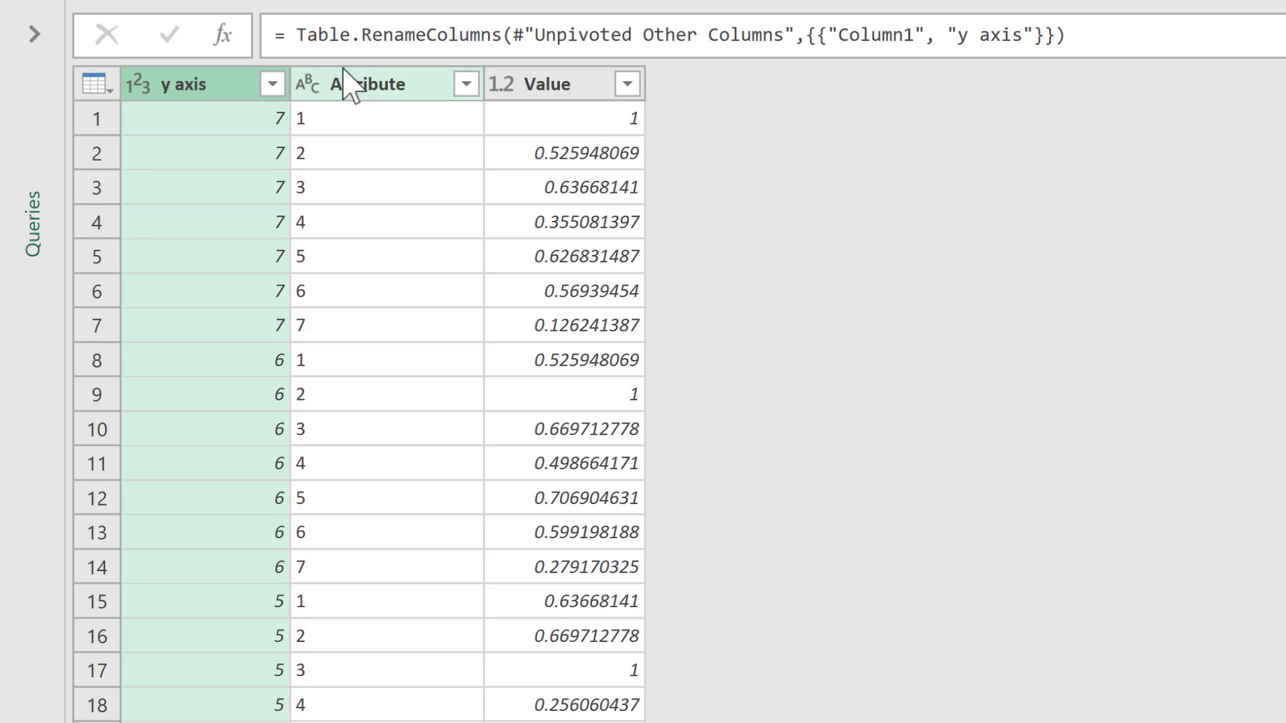
- Rename the Attribute column to "x axis" and set its data type to Whole Number
double_click(403, 90)
key("BackSpace")
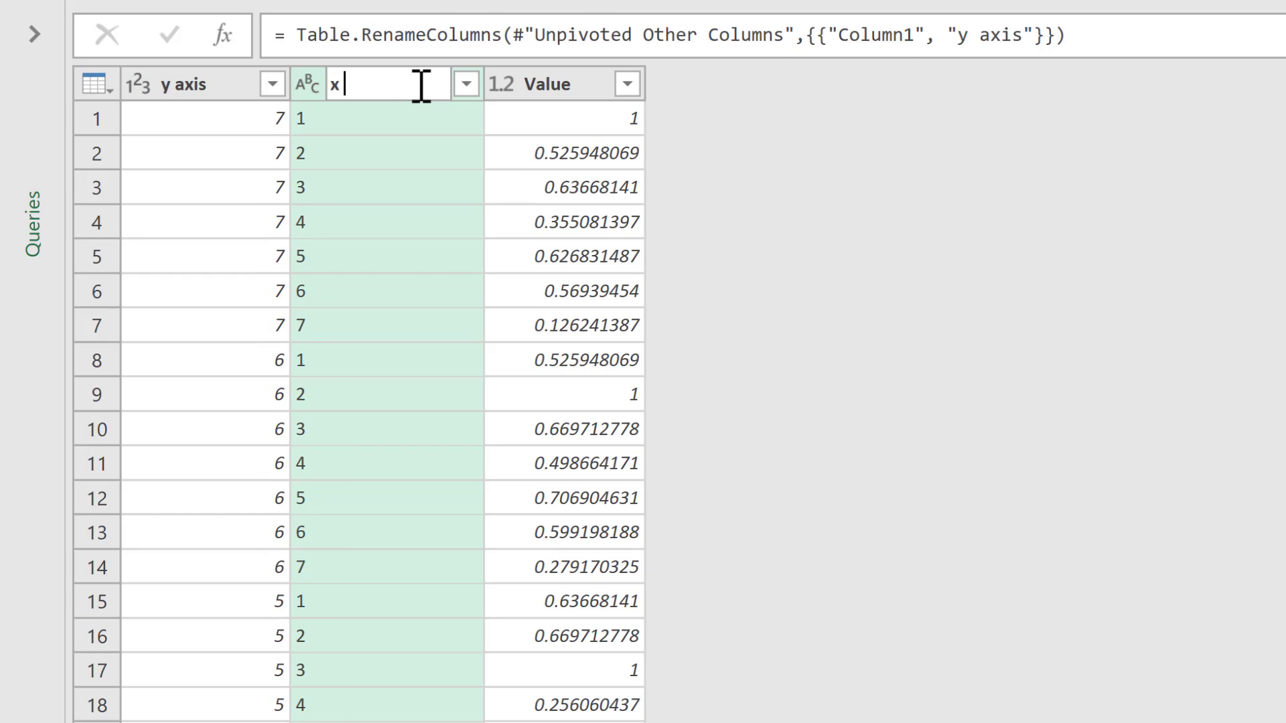
key("Return")
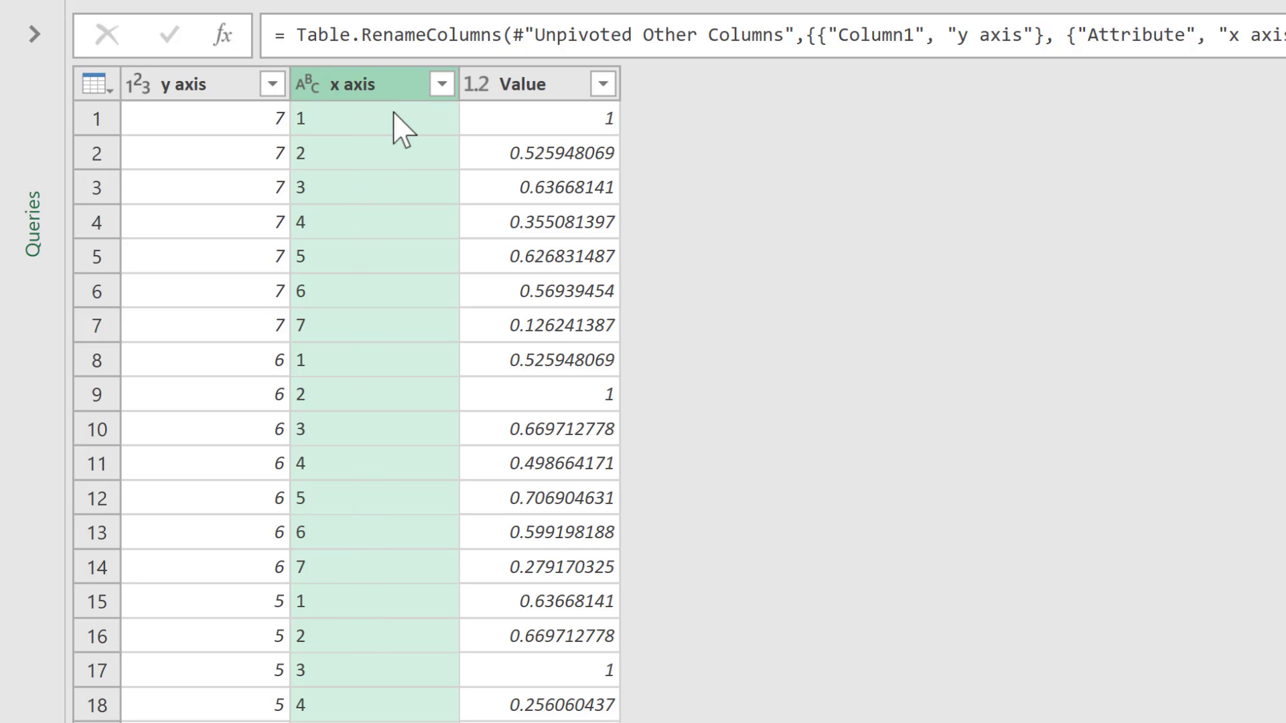
left_click(303, 85)
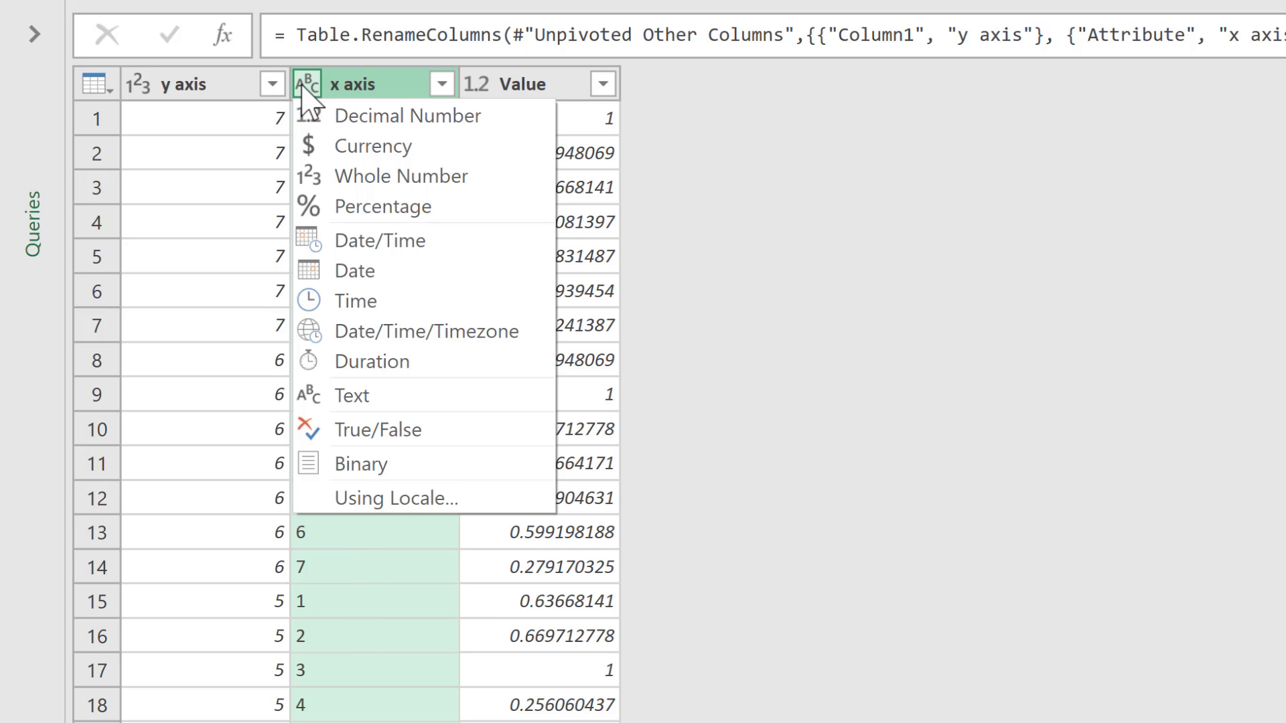
left_click(369, 178)
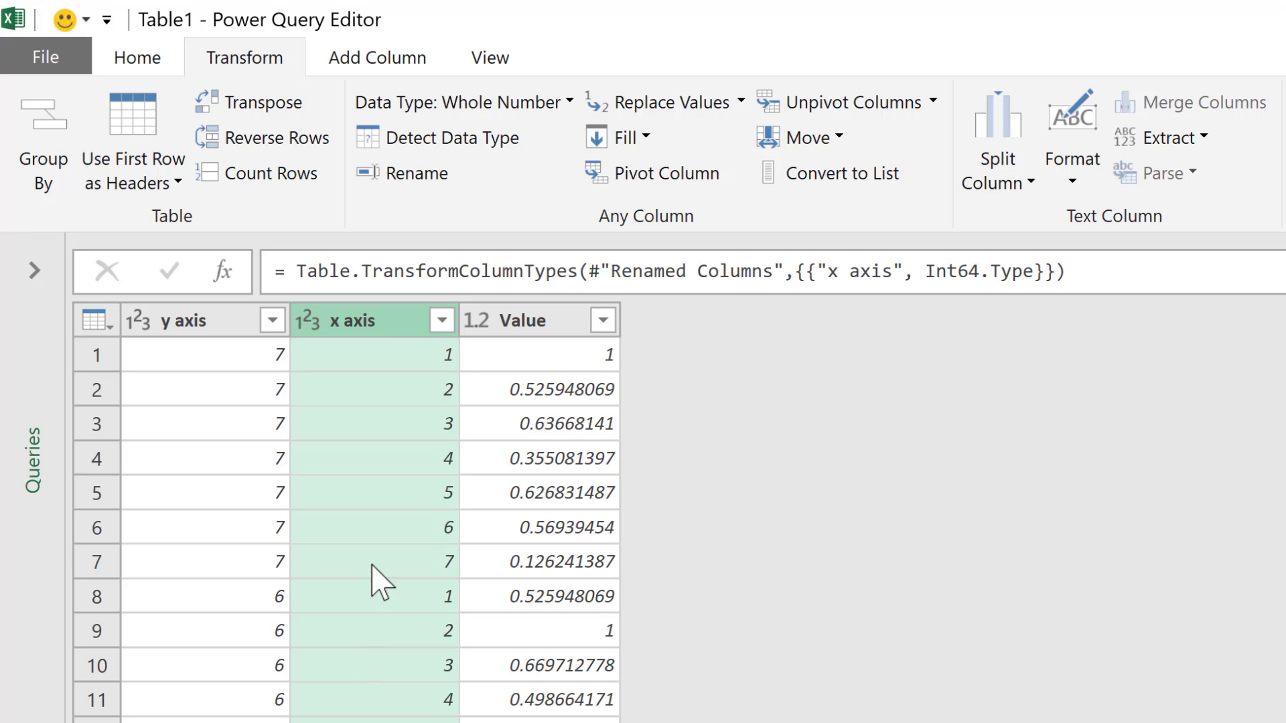
- Close the query editor and load the query result as a table into the existing worksheet at Sheet1 cell C22
left_click(154, 61)
left_click(65, 182)
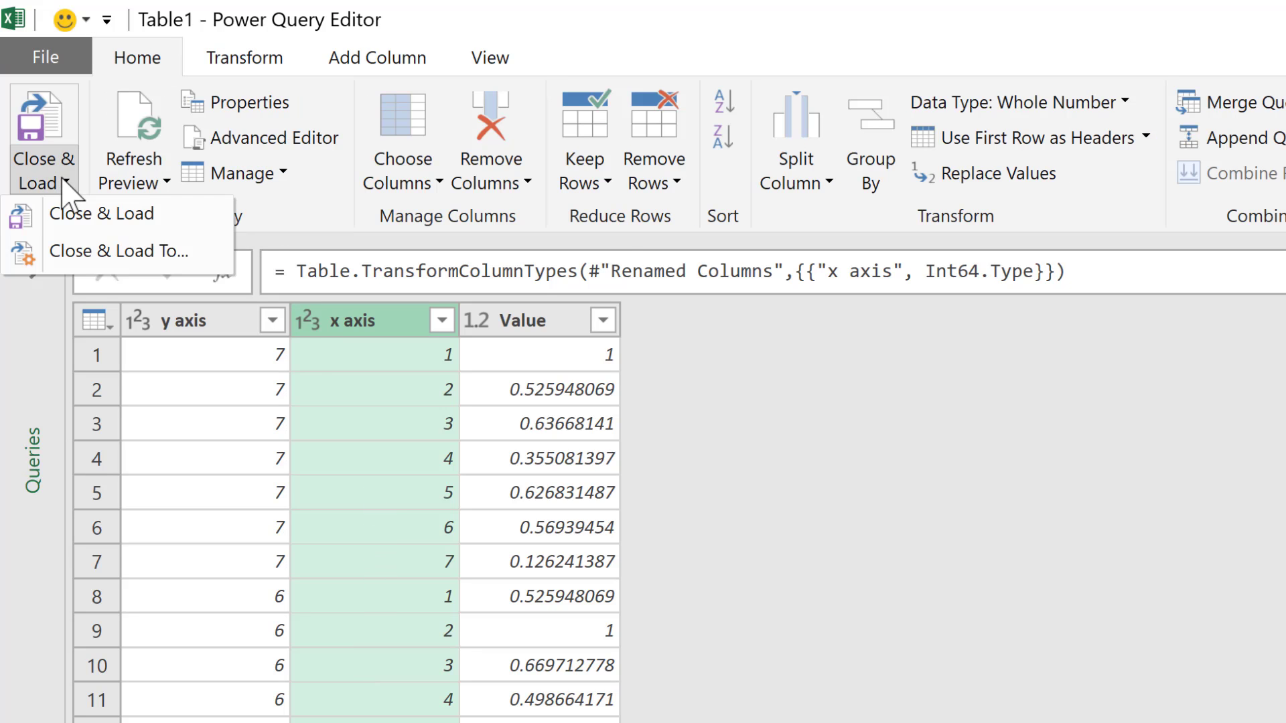
left_click(94, 257)
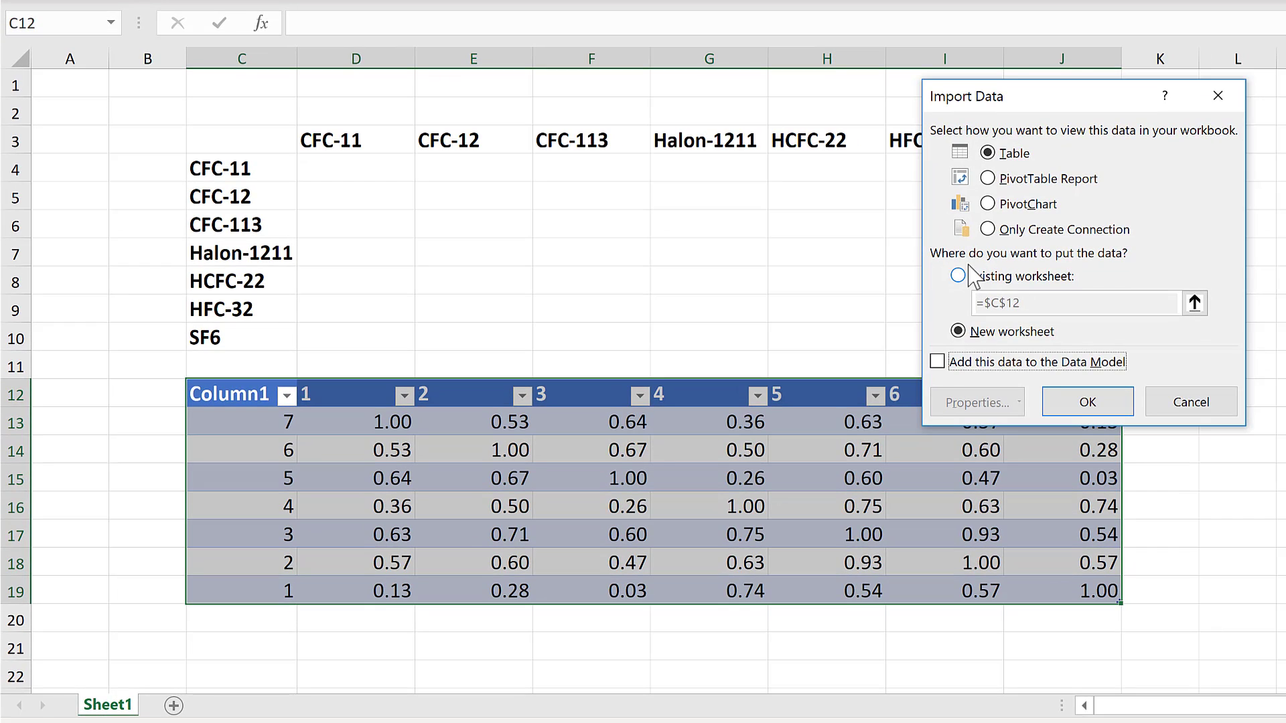
left_click(964, 276)
scroll(1145, 288, "down", 2)
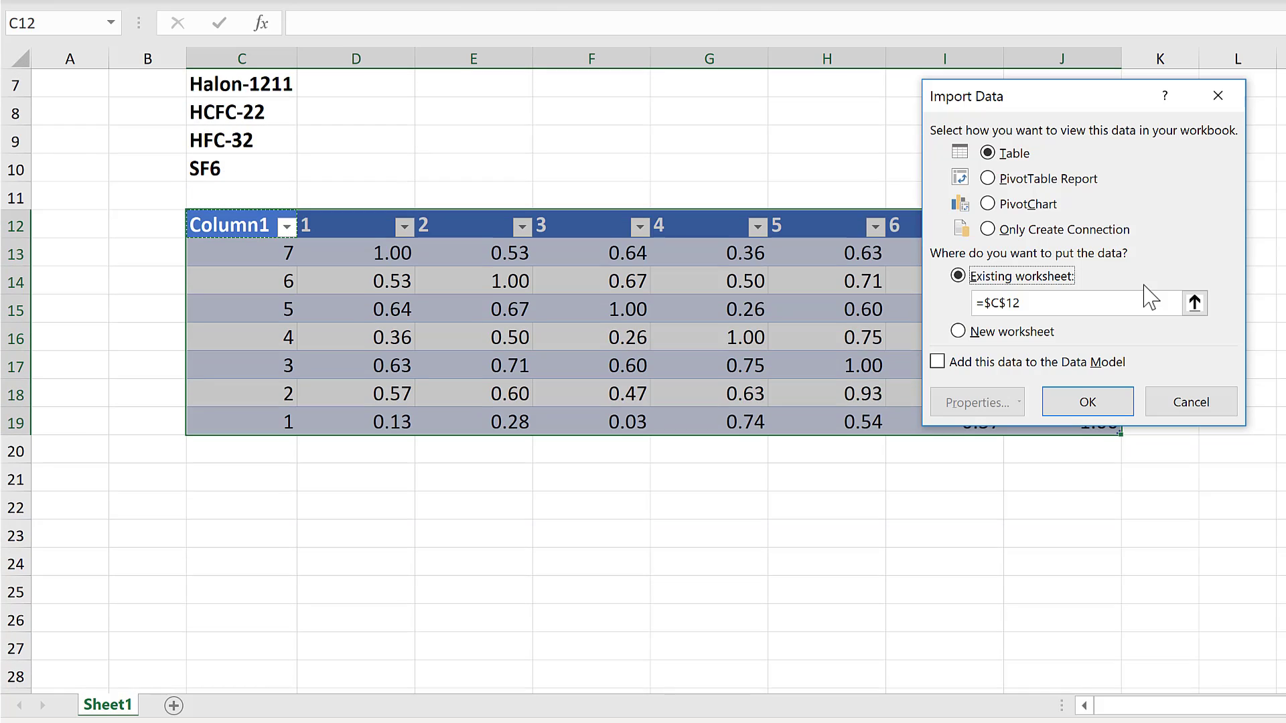
scroll(1150, 296, "down", 1)
left_click(210, 422)
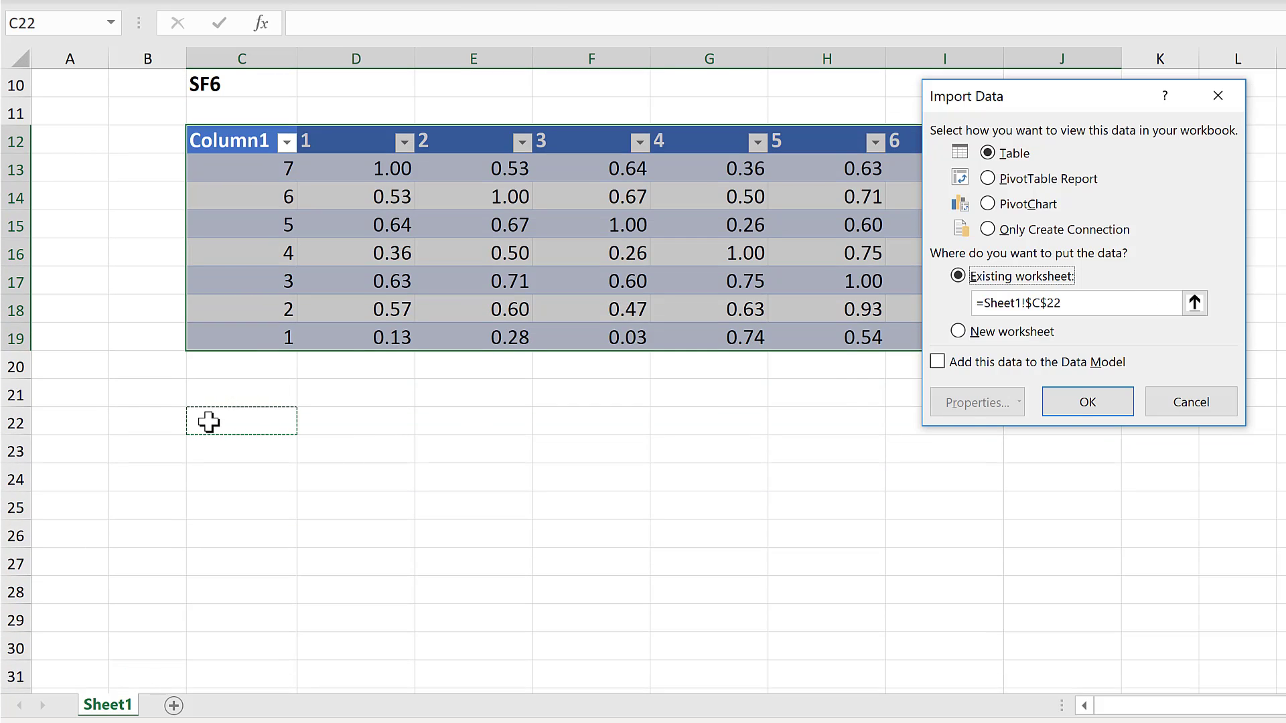
left_click(1074, 405)
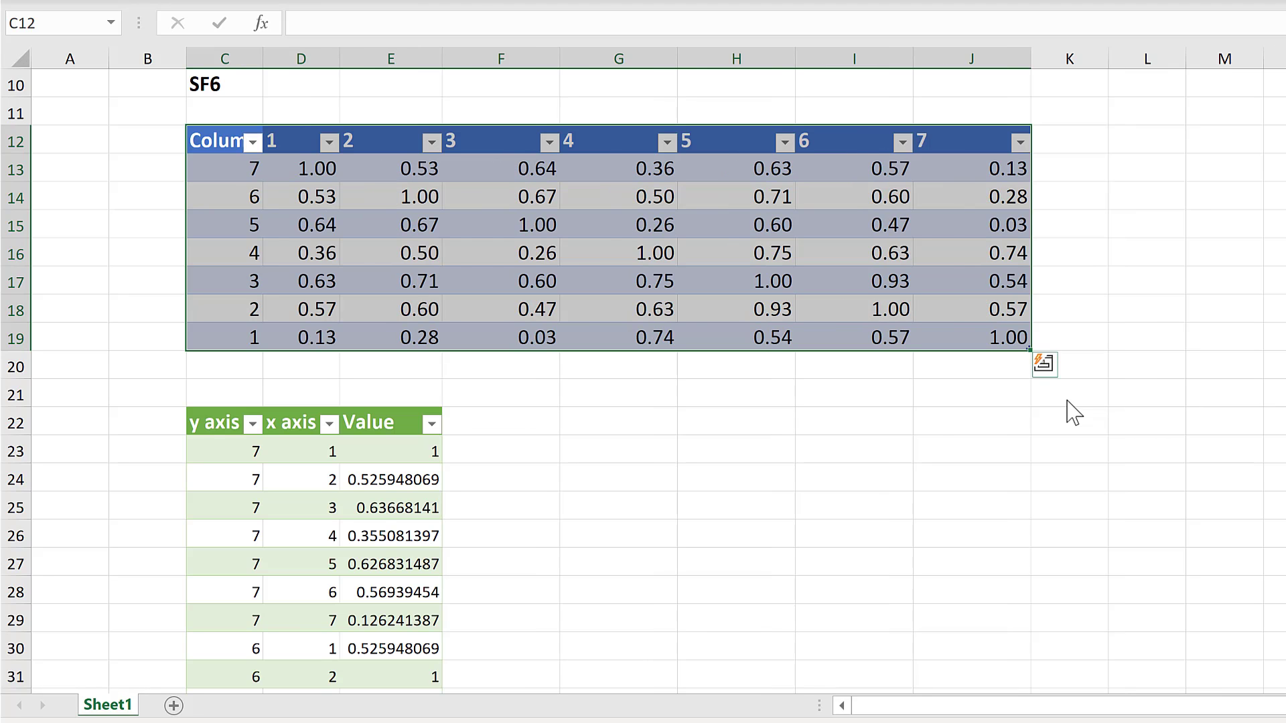
- Insert an empty bubble chart with the blank cell G22 selected
left_click(601, 422)
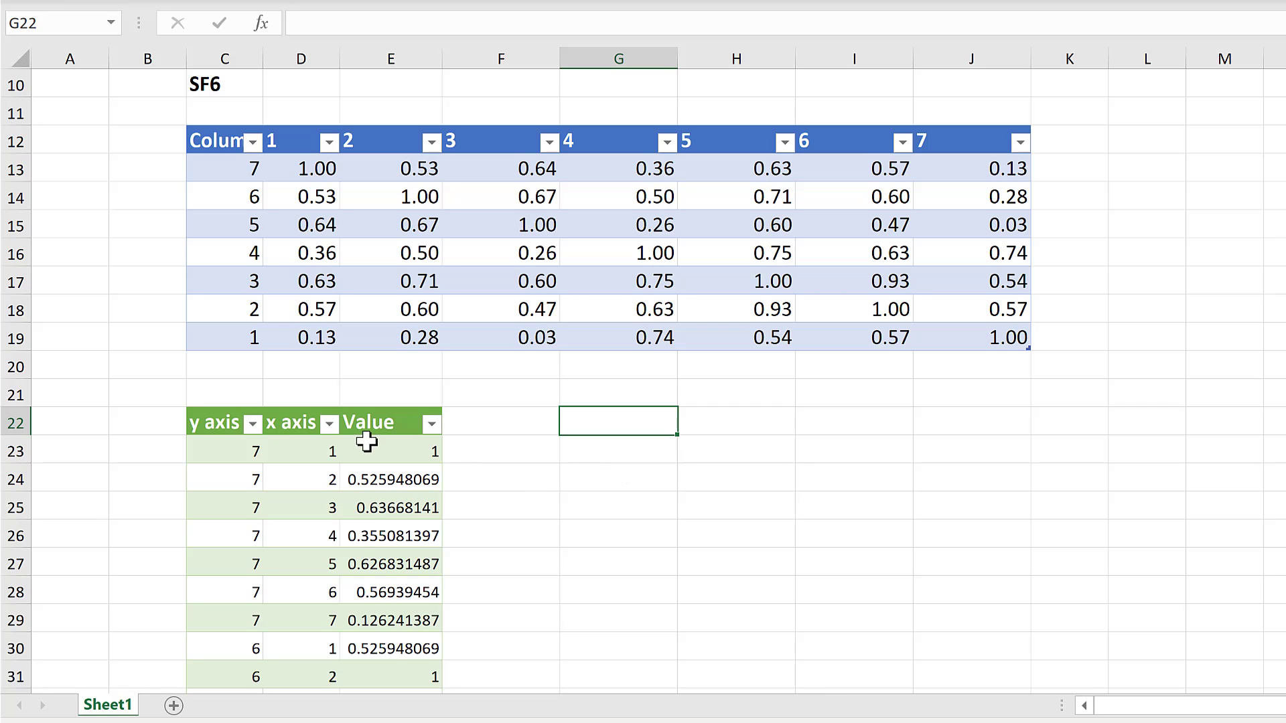
scroll(361, 439, "down", 6)
scroll(361, 439, "down", 10)
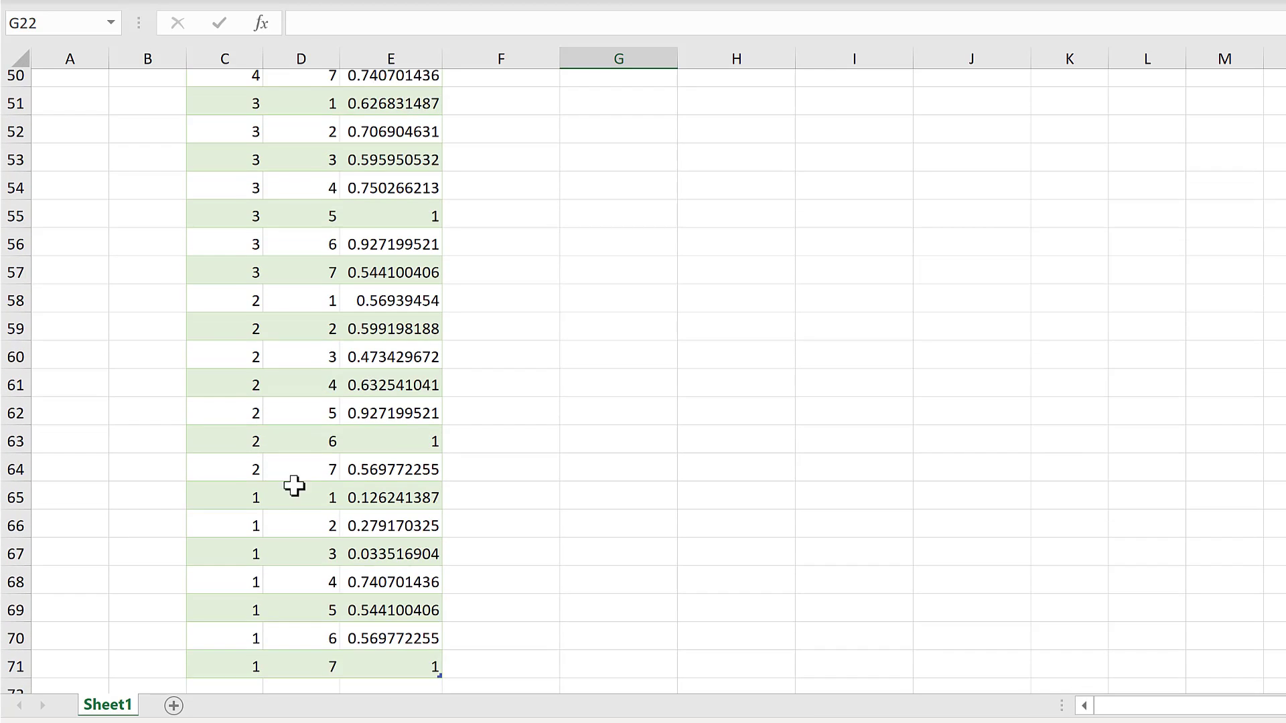
scroll(333, 323, "up", 5)
scroll(334, 323, "up", 11)
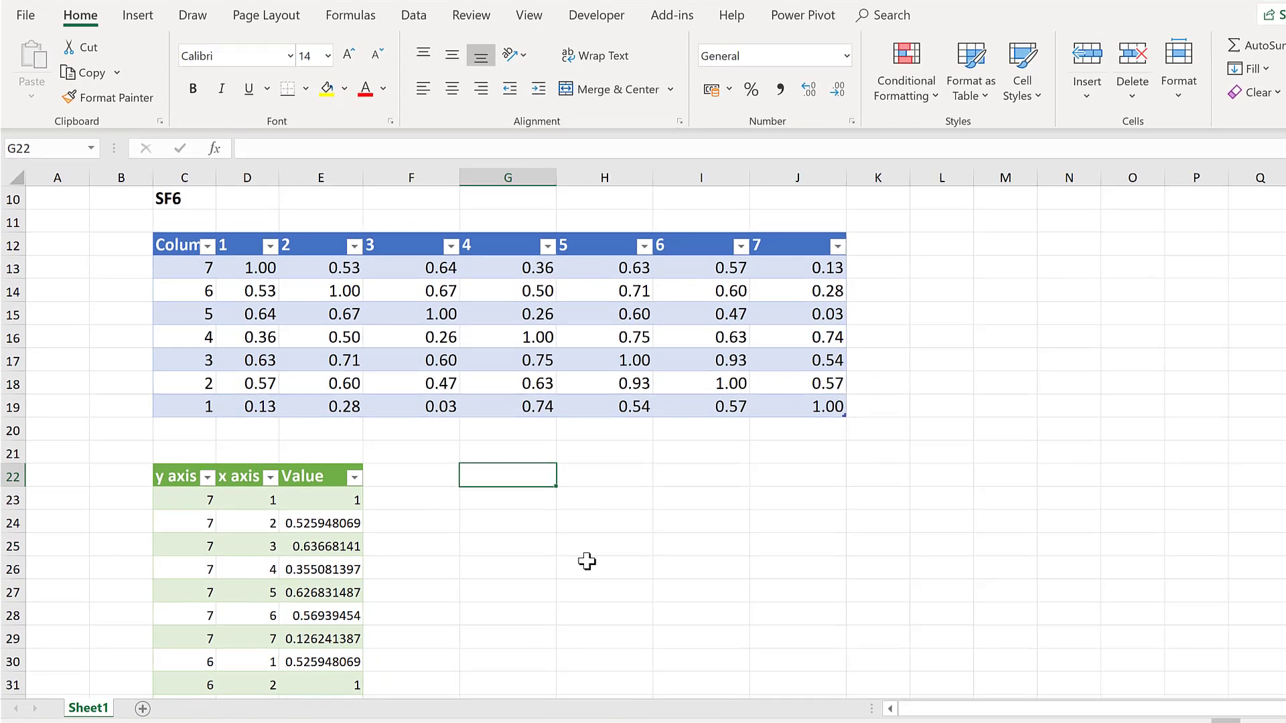
scroll(575, 513, "down", 1)
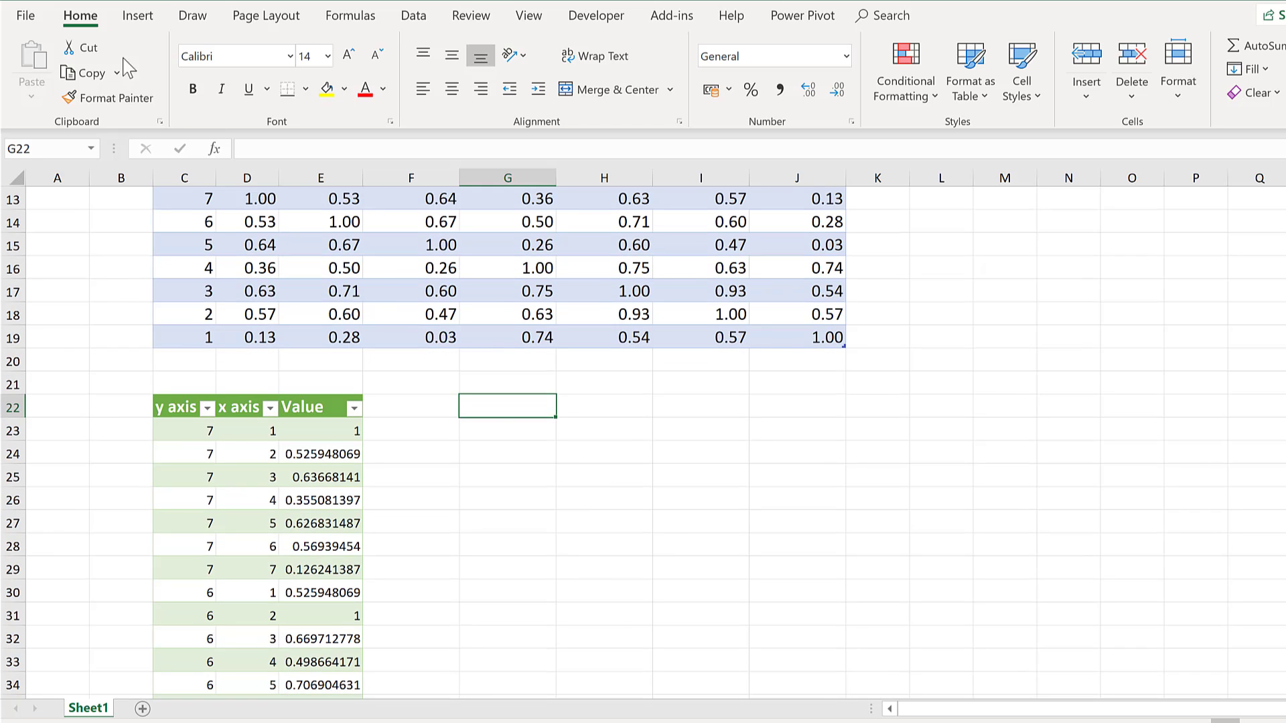
left_click(138, 16)
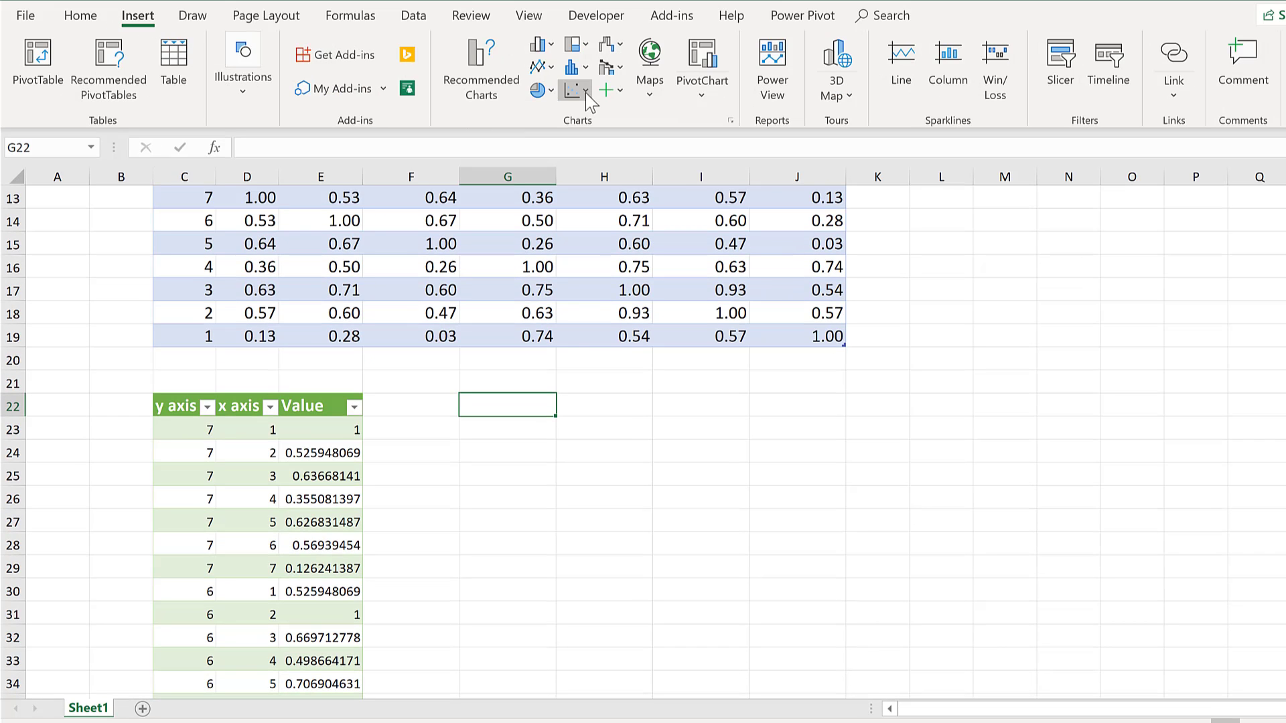
left_click(586, 93)
left_click(582, 288)
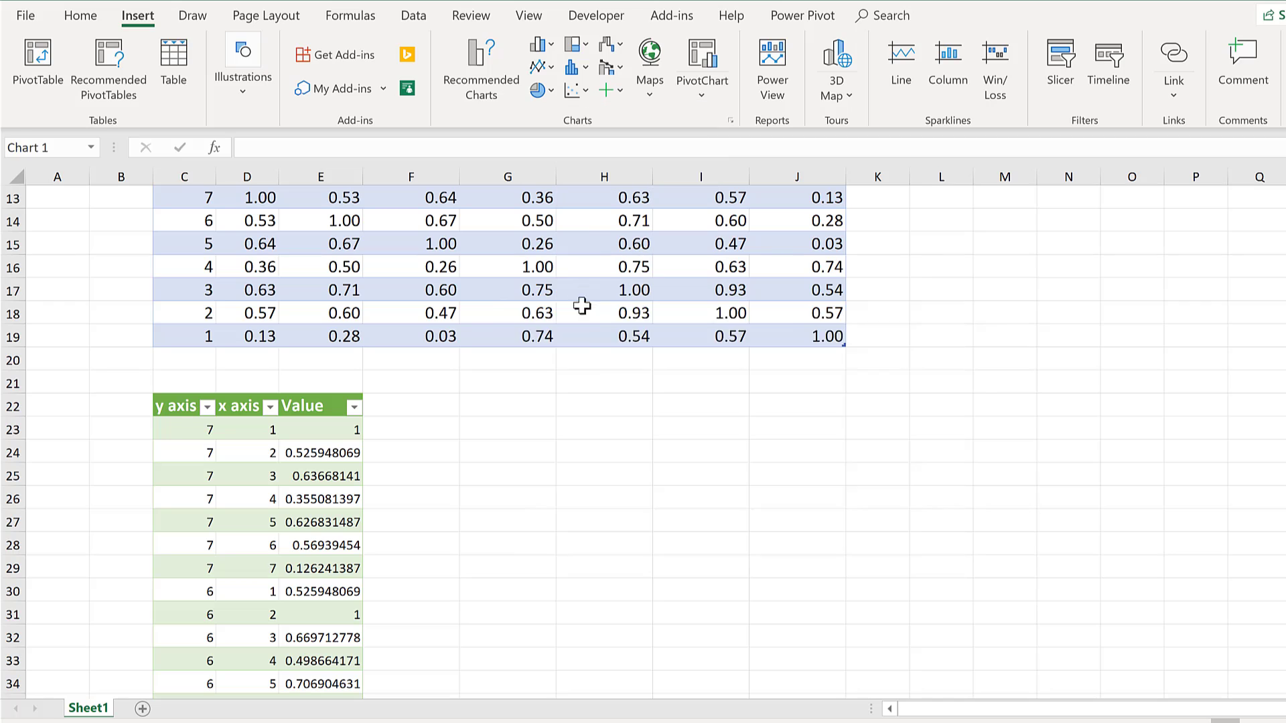
- Add a new data series to the empty chart and take its name from the Value header in E22
right_click(597, 352)
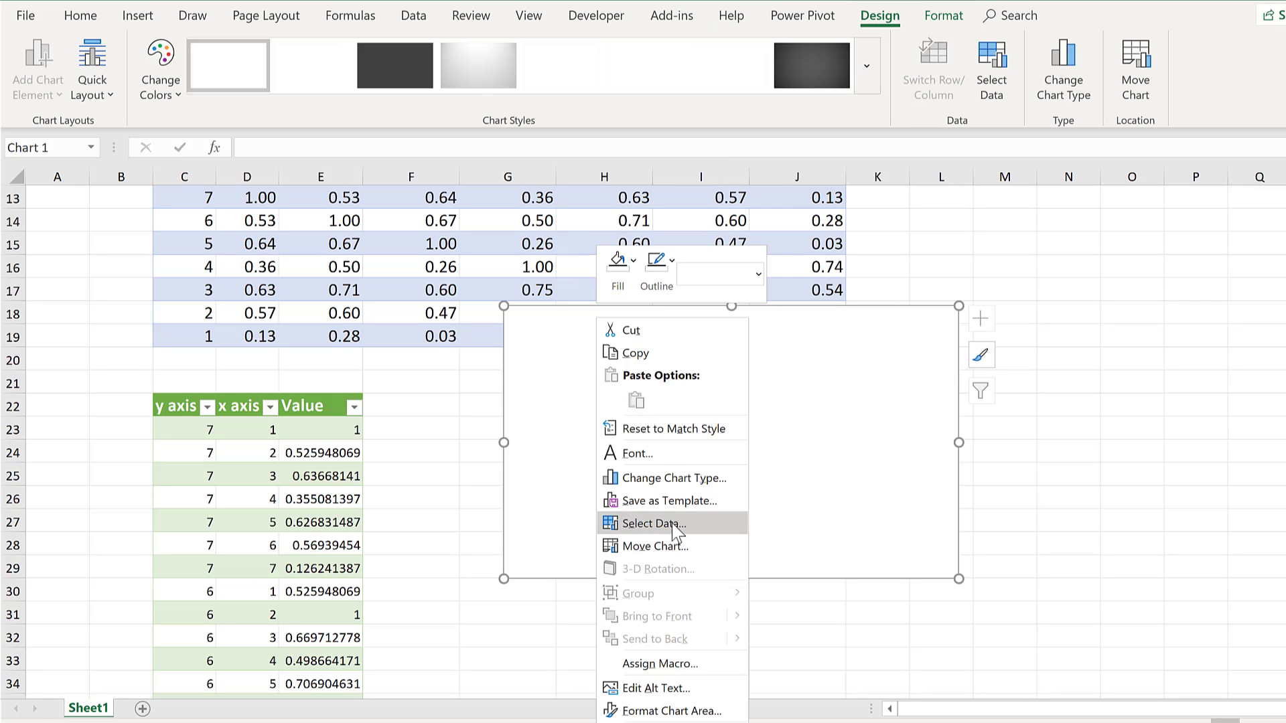
left_click(672, 524)
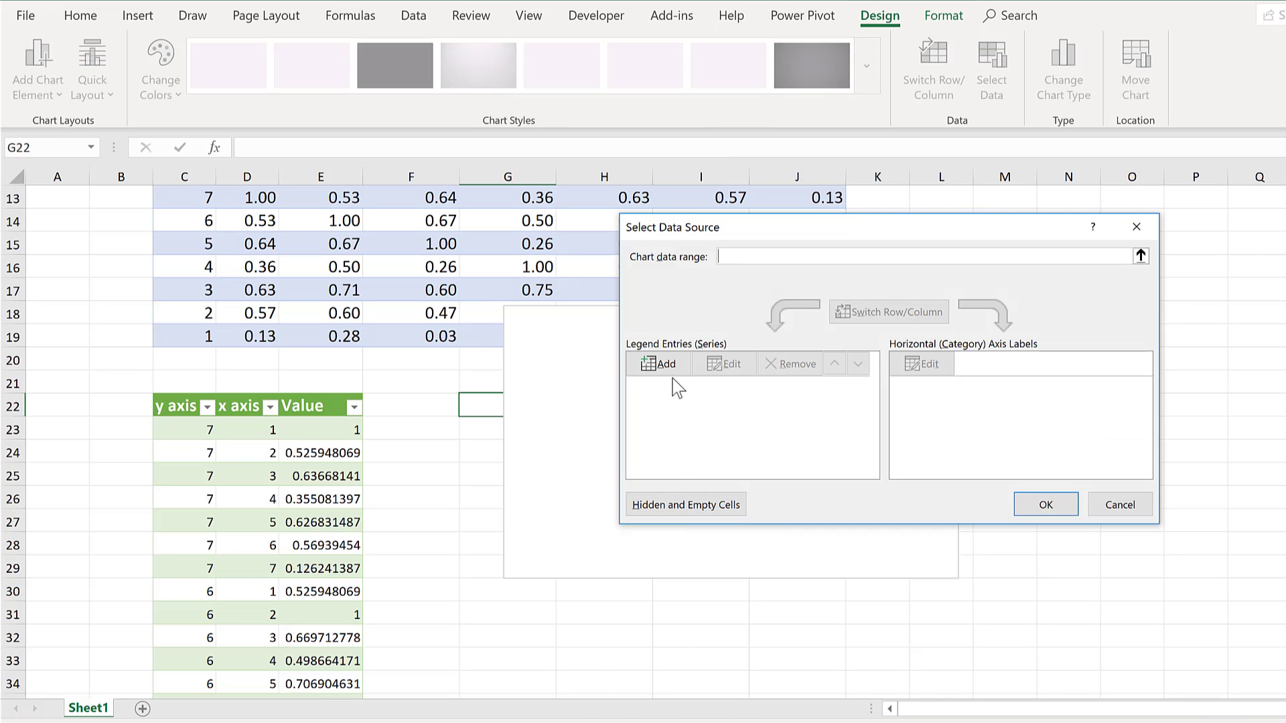
left_click(669, 371)
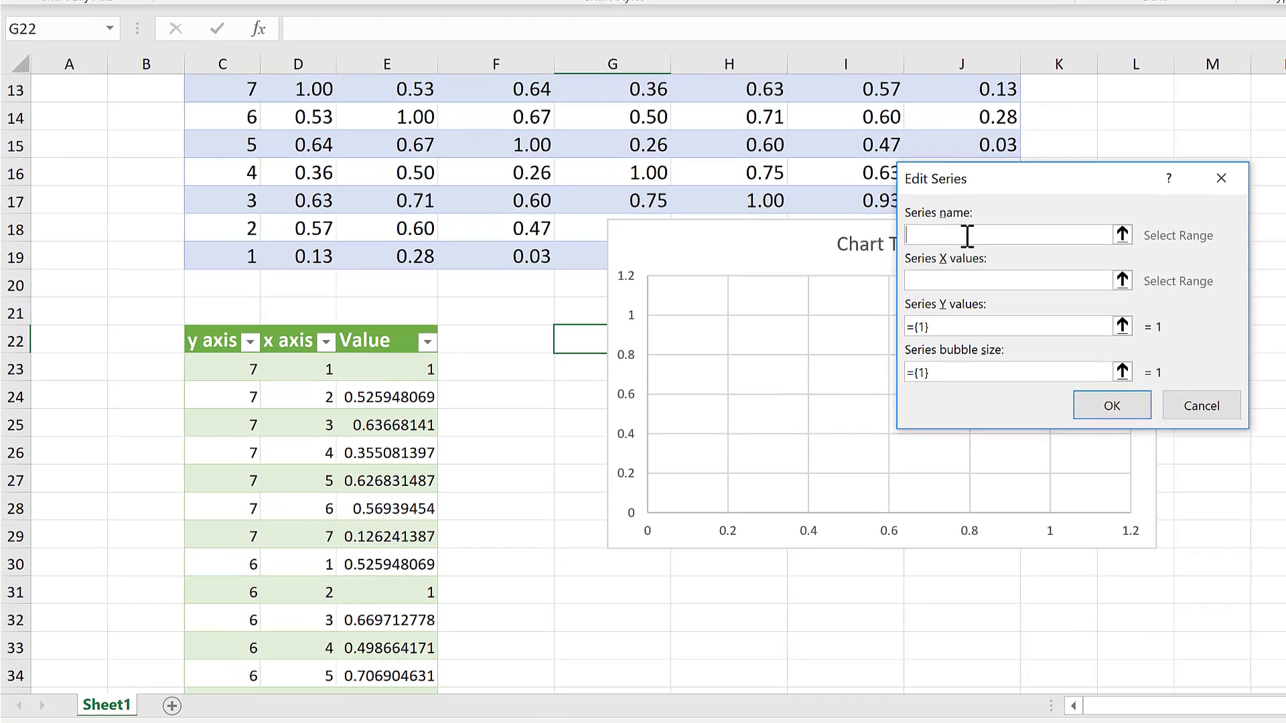
left_click(377, 337)
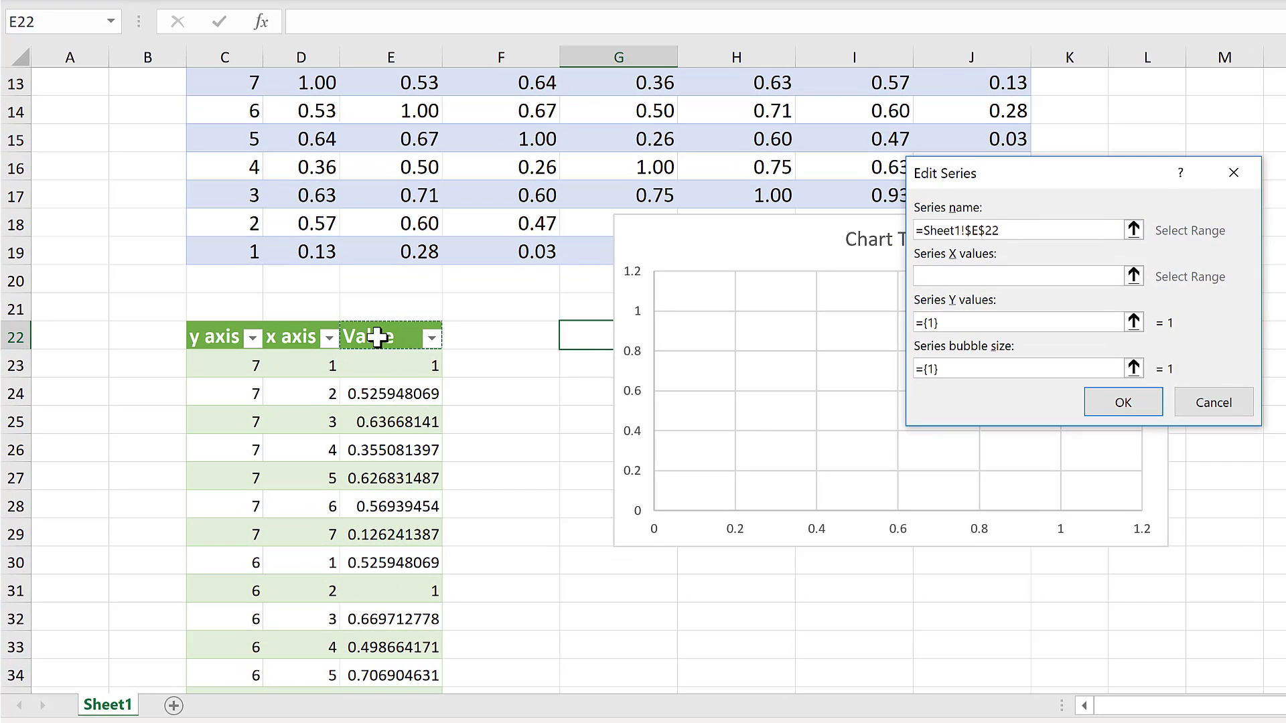
- Set the series X values to the x axis column, D23:D71
left_click(962, 281)
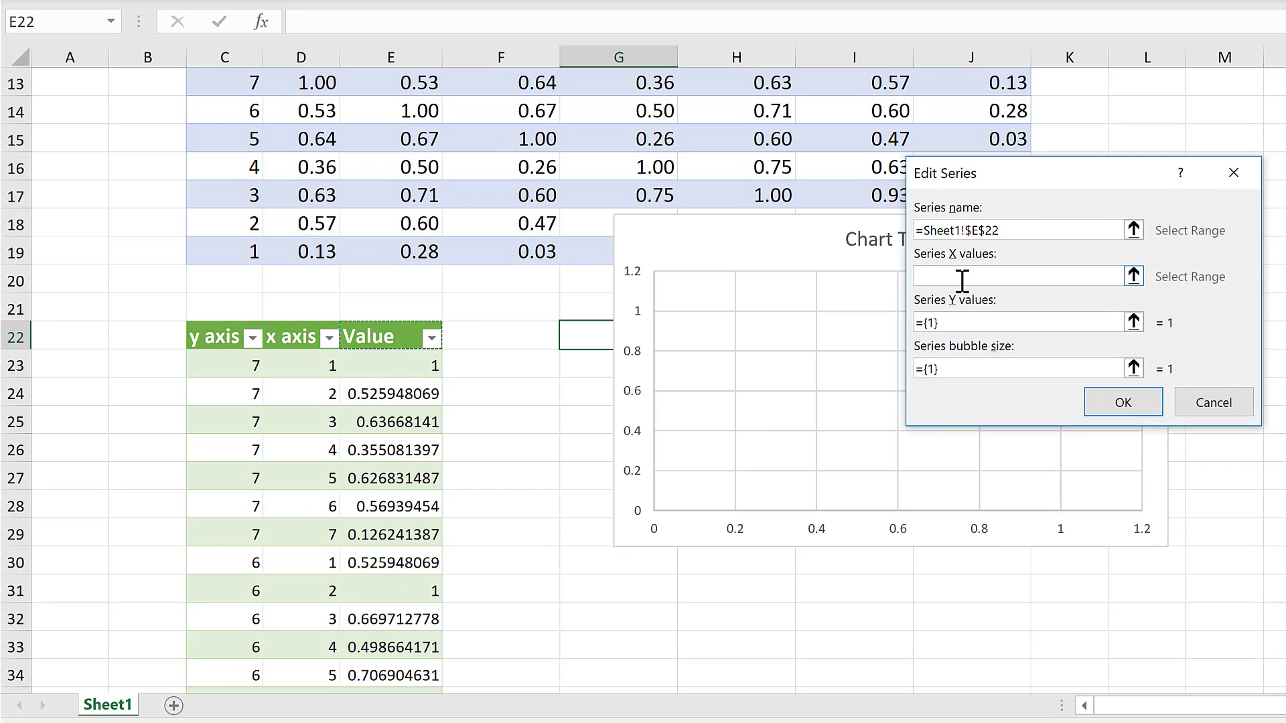
left_click(1133, 276)
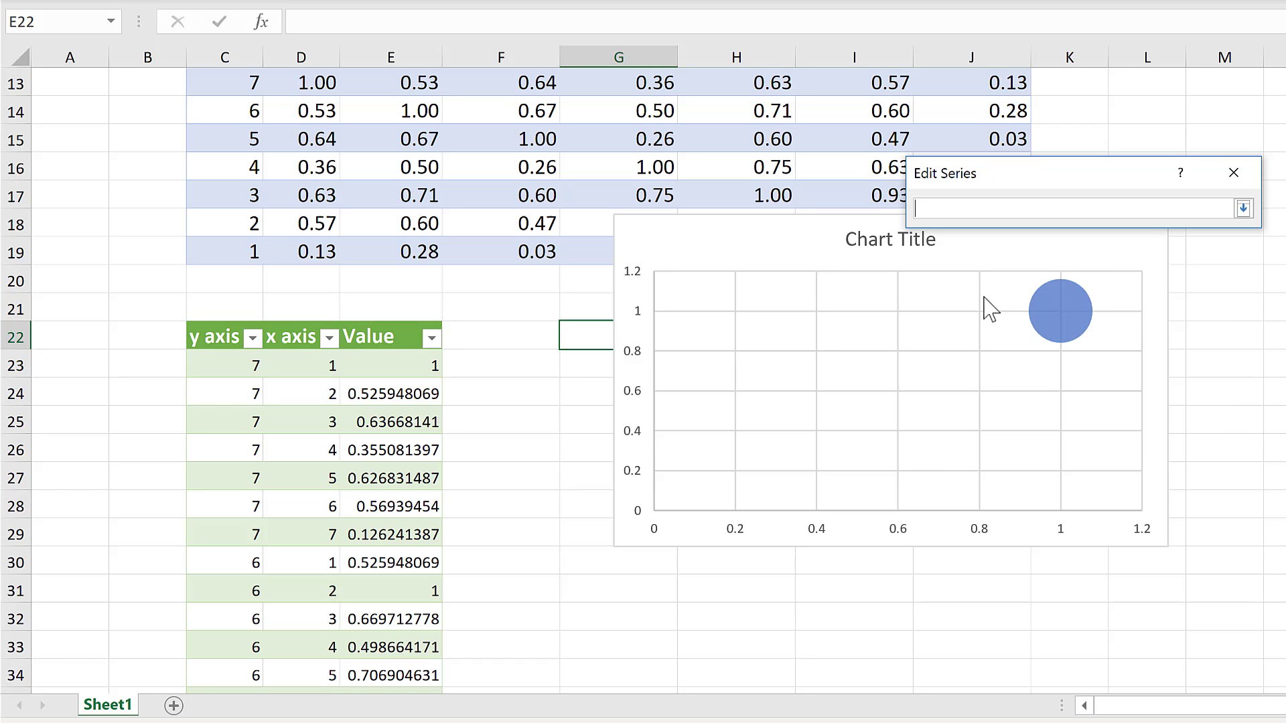
left_click(286, 317)
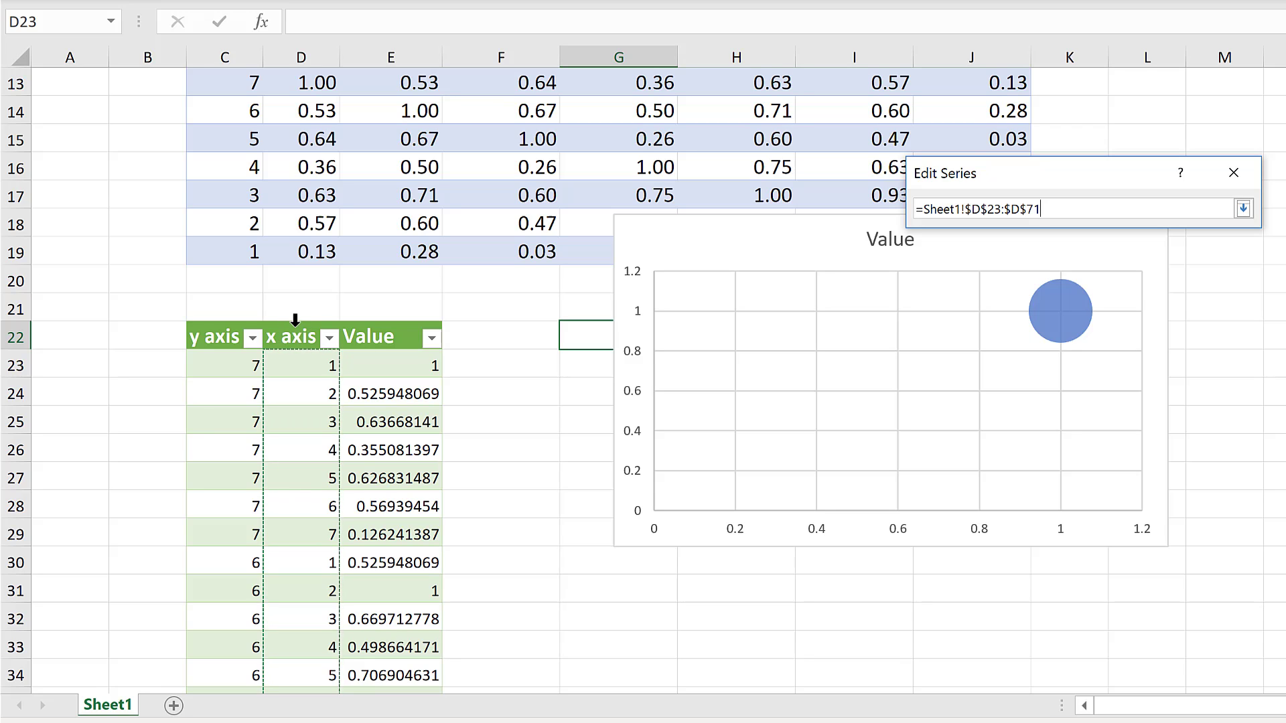
scroll(453, 400, "down", 17)
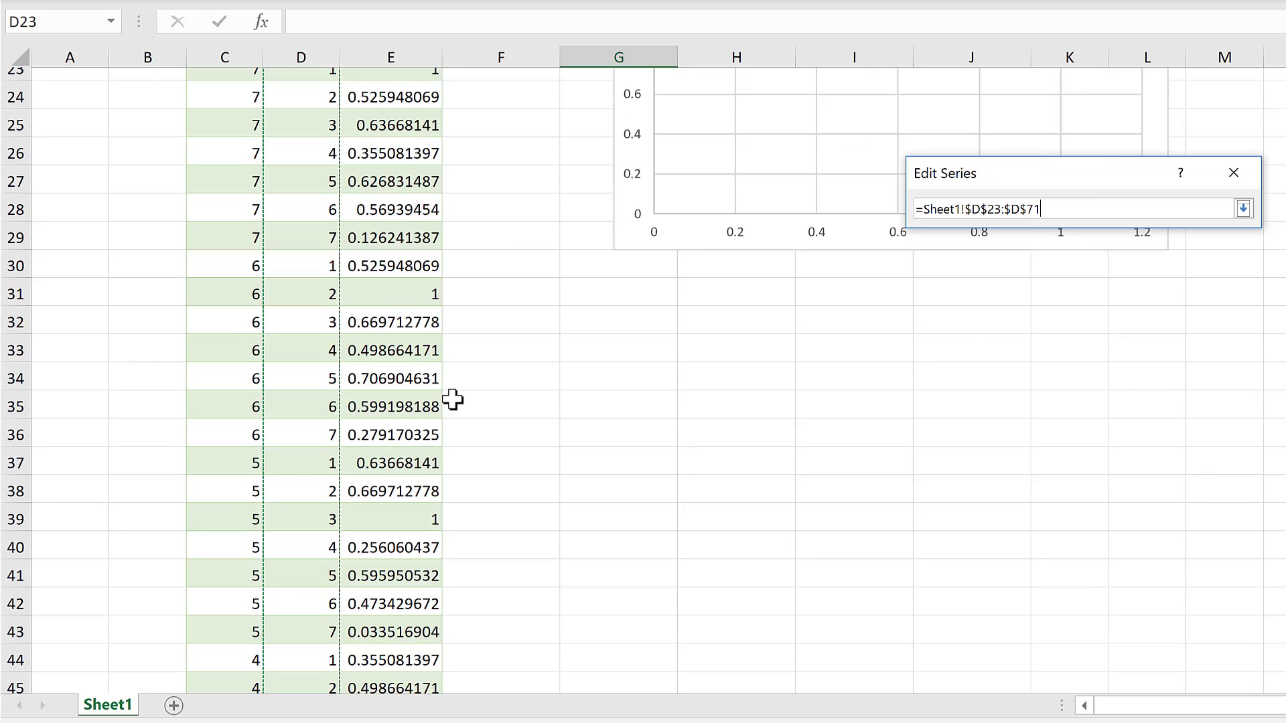
scroll(453, 400, "up", 18)
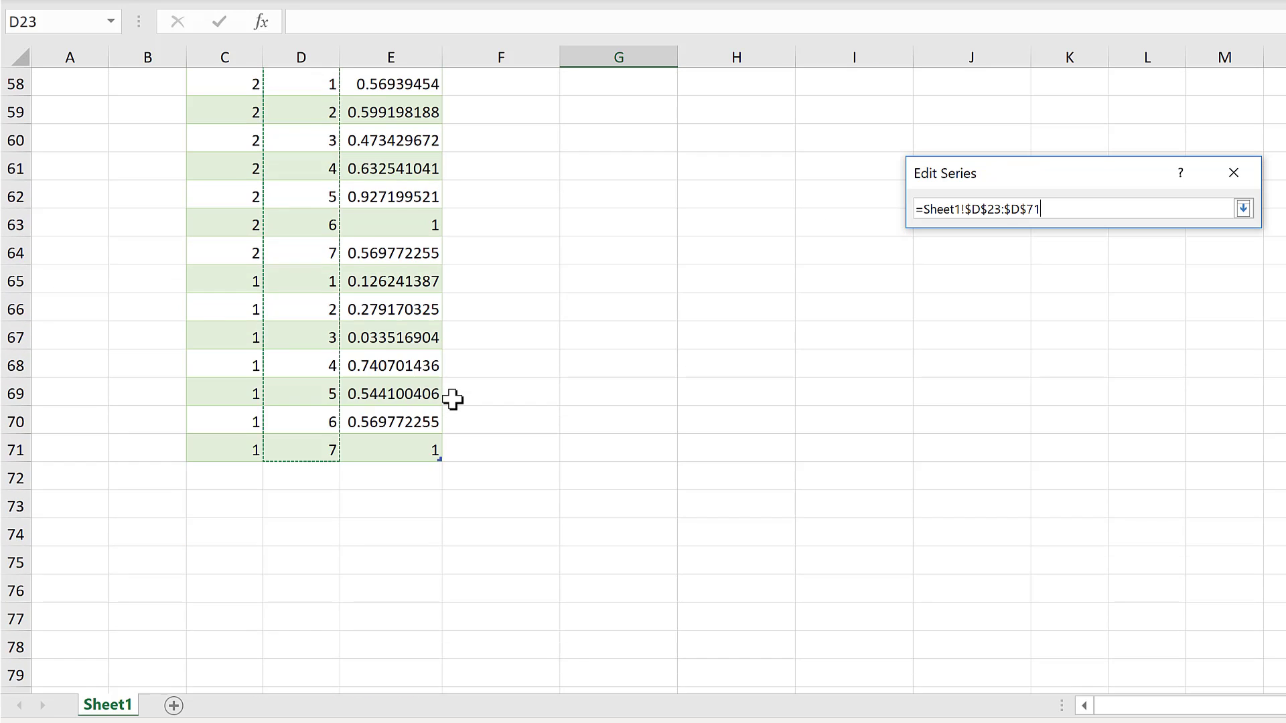
scroll(564, 461, "up", 1)
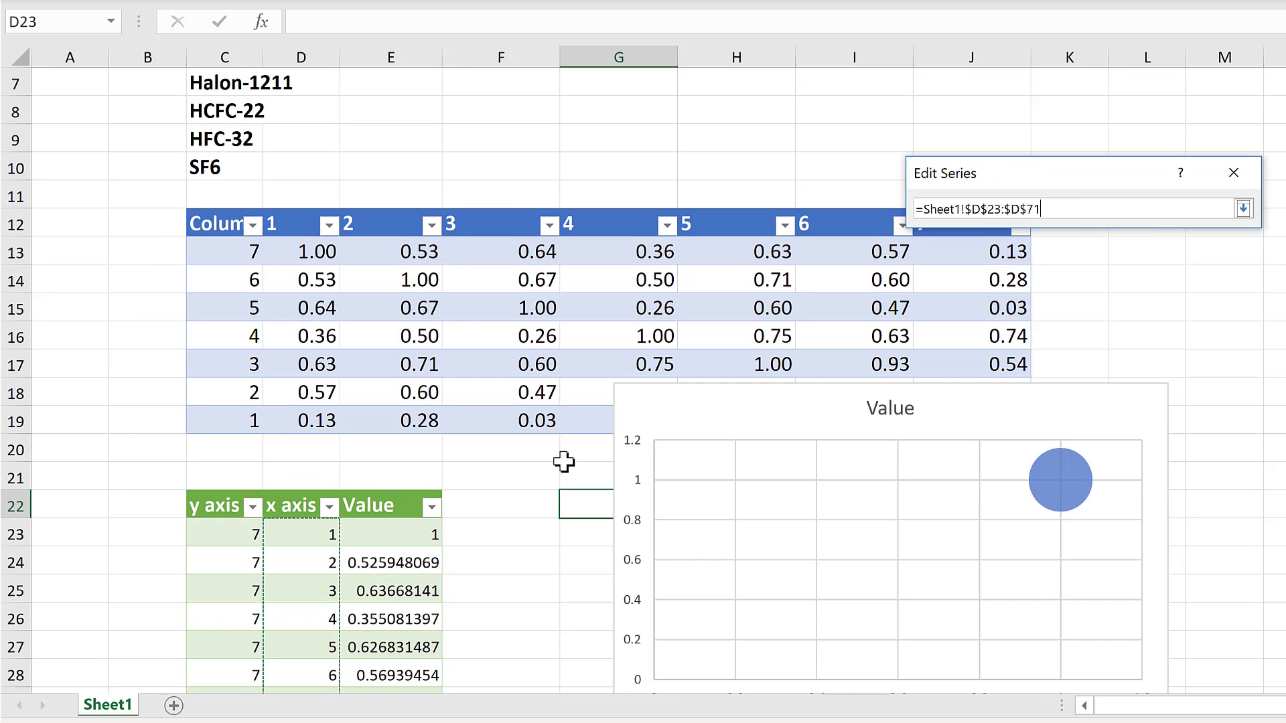
key("Return")
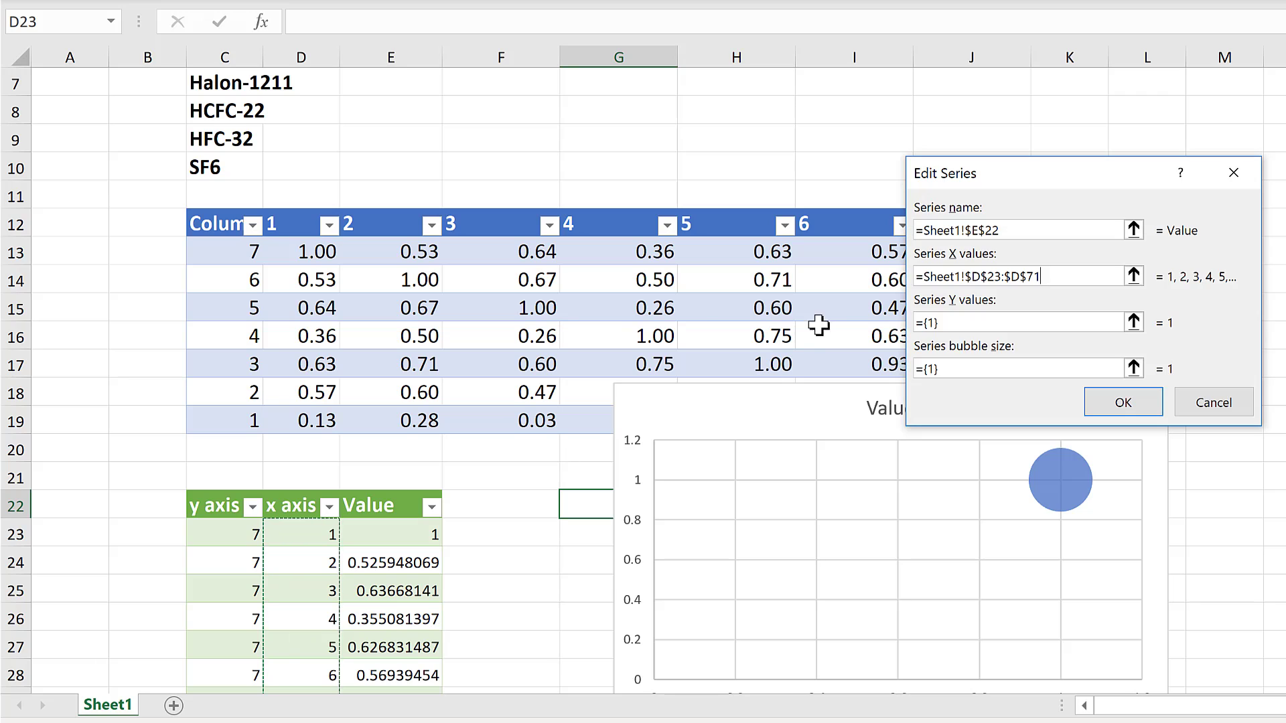
- Set the series Y values to the y axis column, C23:C71
left_click(1135, 323)
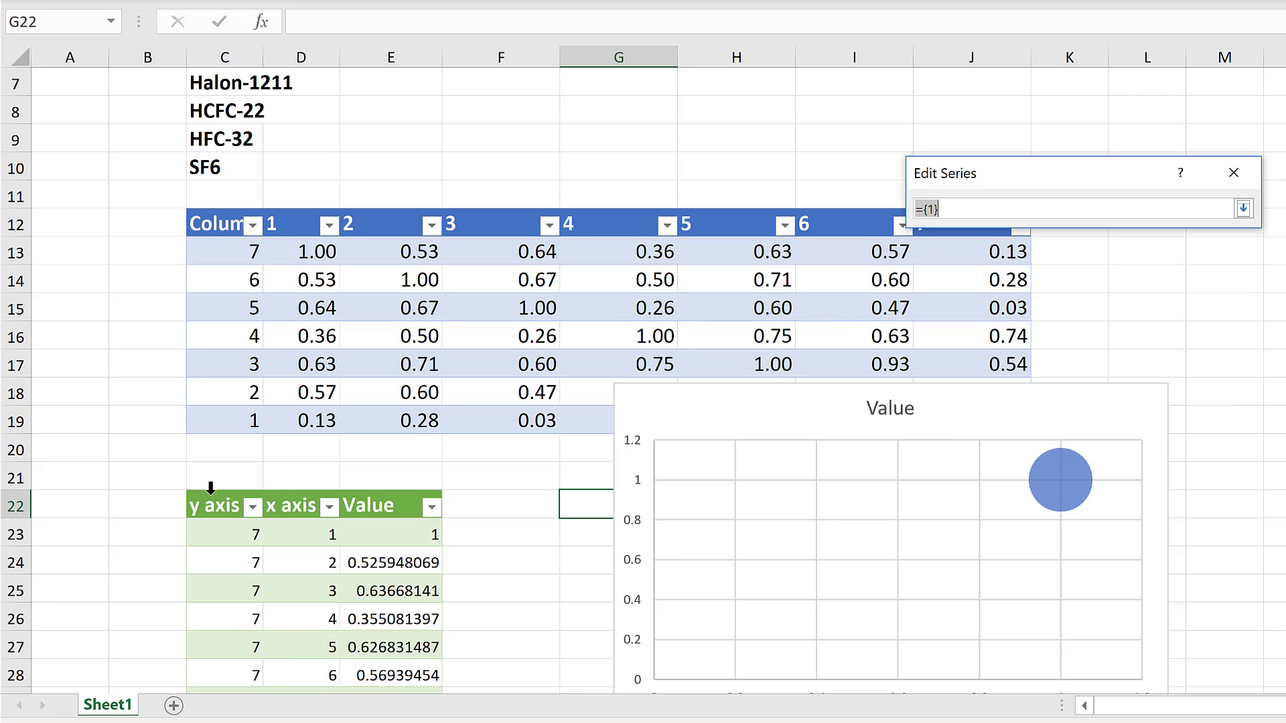
left_click(211, 487)
scroll(487, 509, "down", 5)
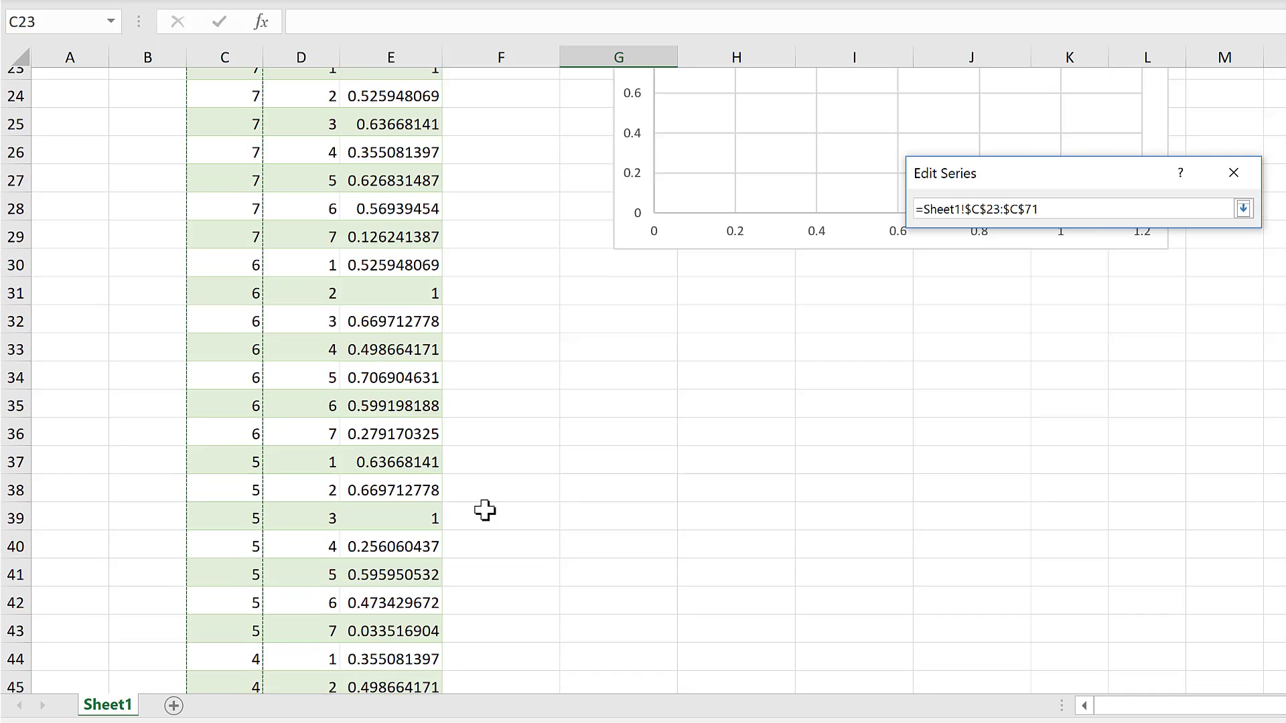
scroll(486, 511, "down", 13)
scroll(714, 454, "up", 4)
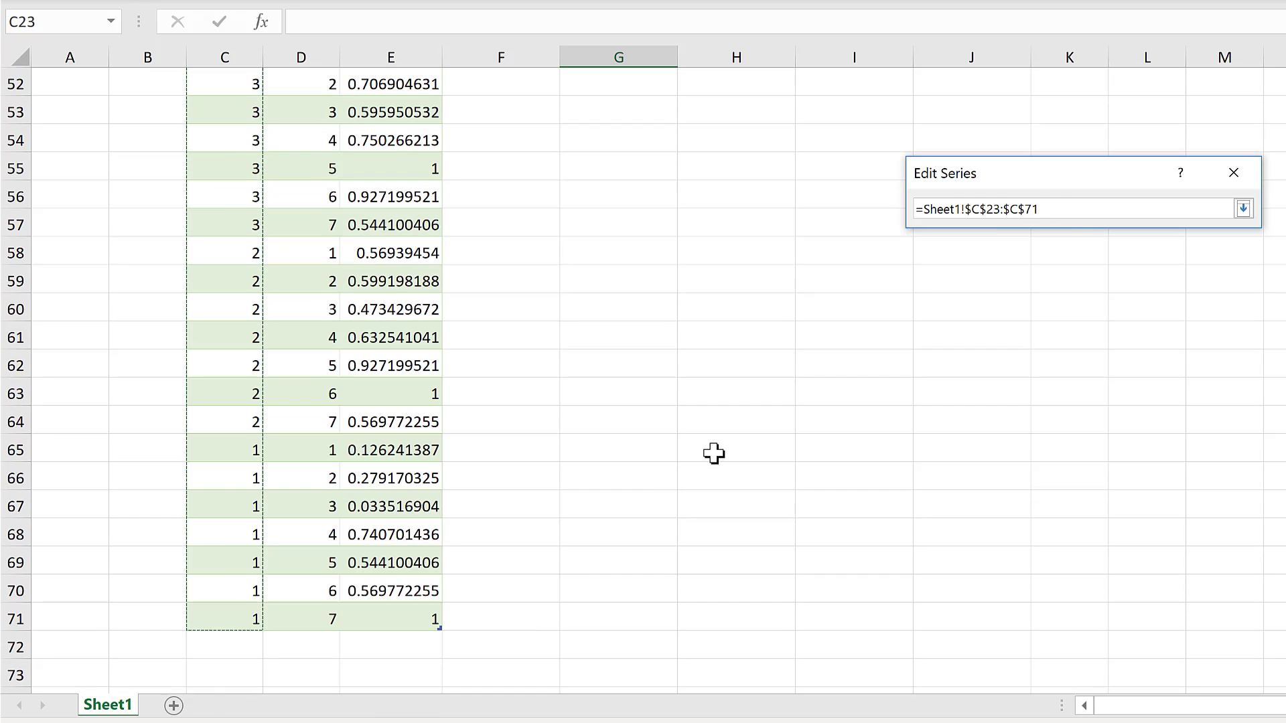
scroll(715, 454, "up", 14)
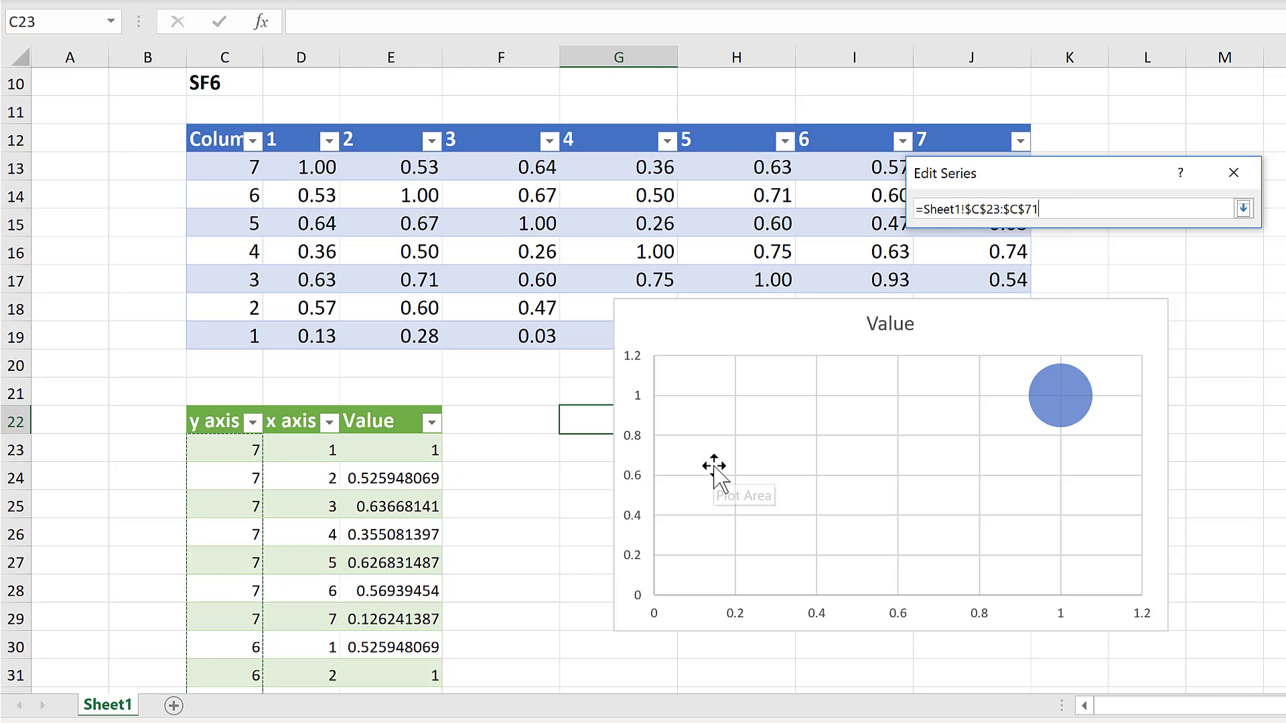
key("Return")
- Set the series bubble size to the Value column, E23:E71, and accept the chart's data source
left_click(1052, 365)
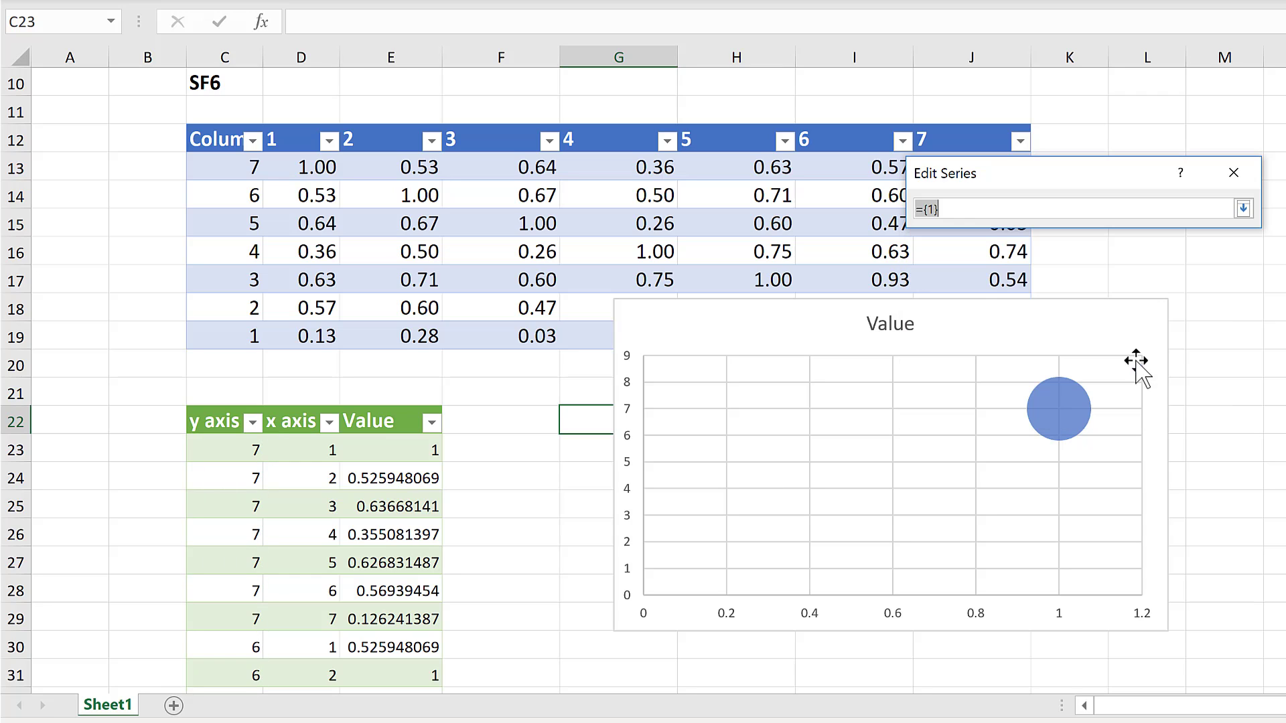
left_click(389, 409)
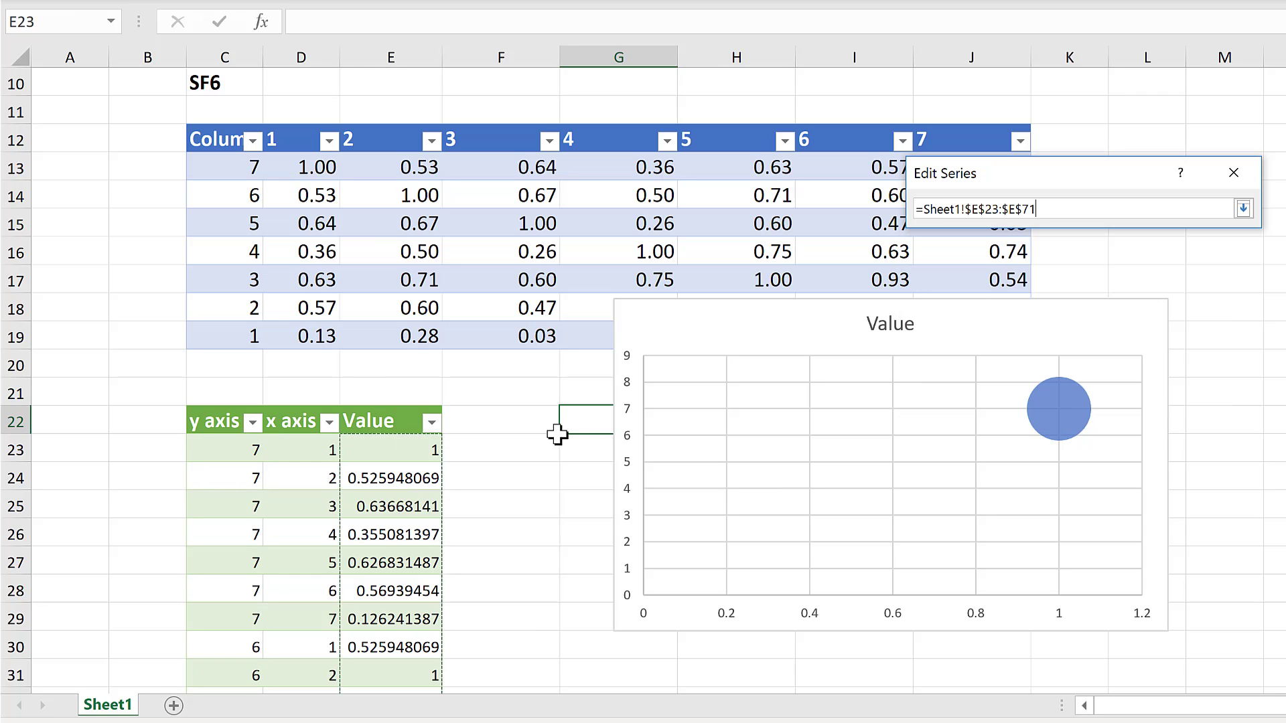
key("Return")
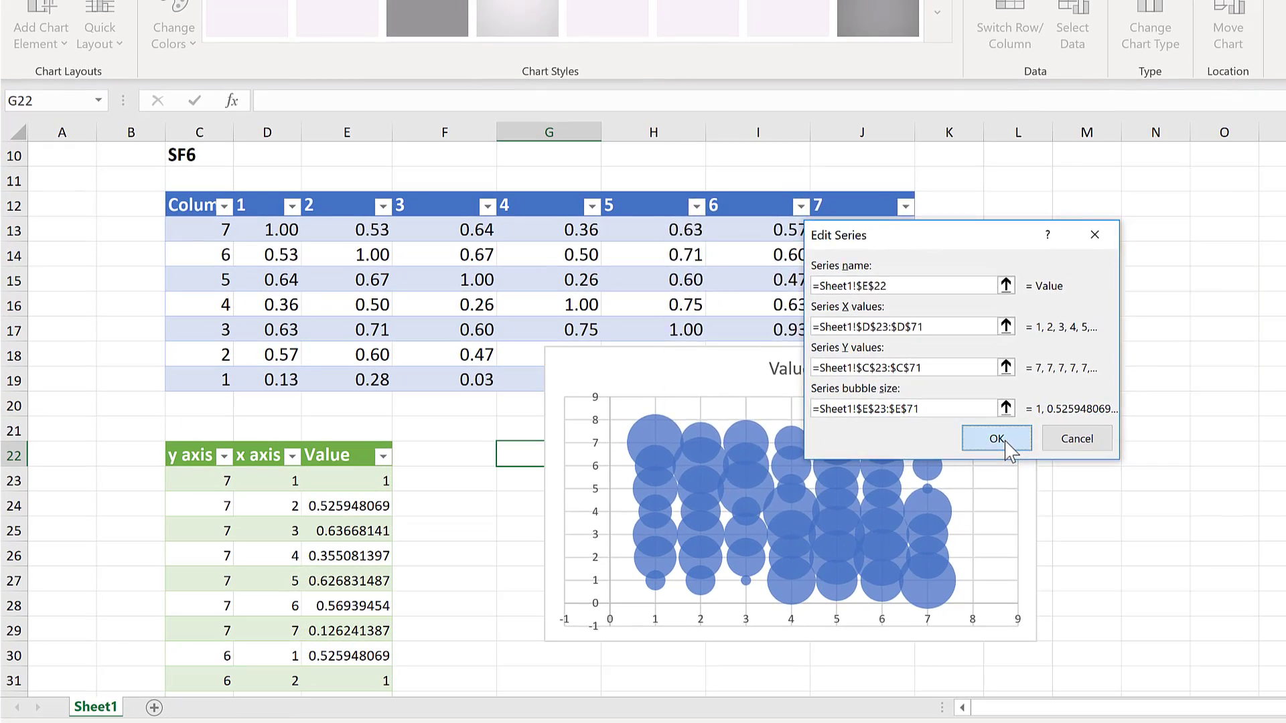
left_click(1119, 404)
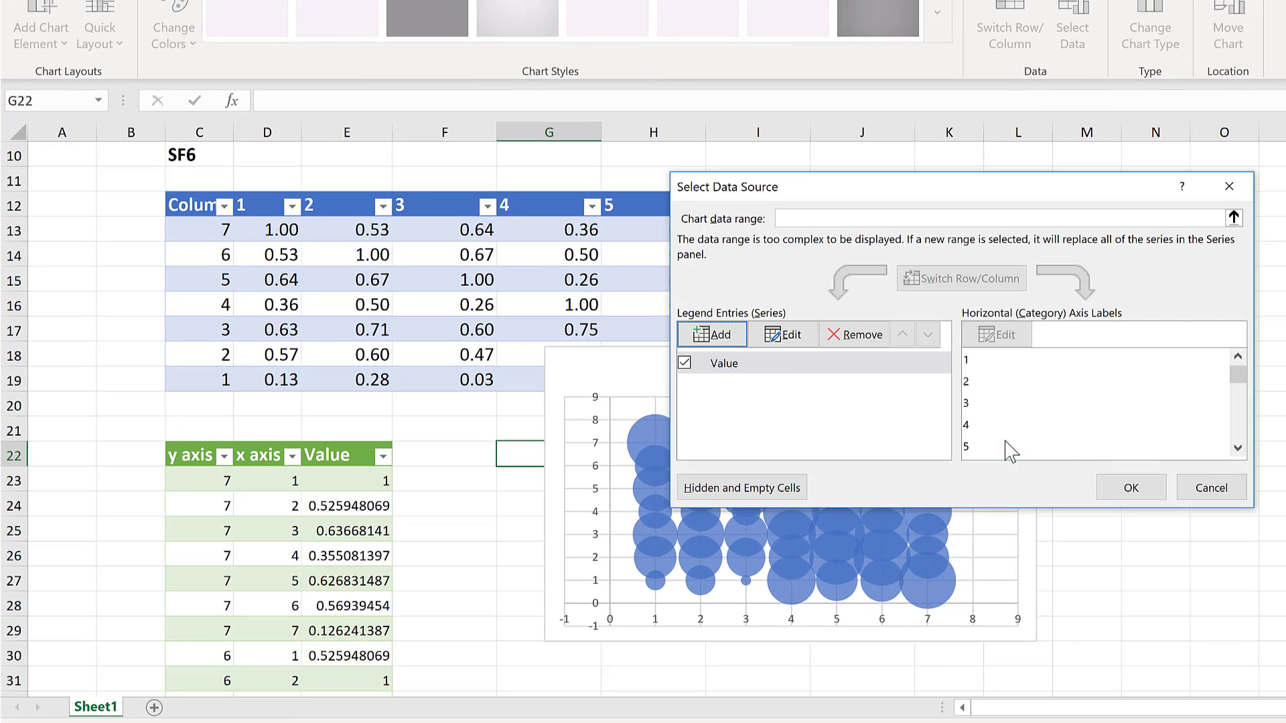
left_click(1131, 487)
- Move the bubble chart below the correlation matrix and enlarge it by extending its lower-left corner outward
left_click_drag(864, 373, 1015, 363)
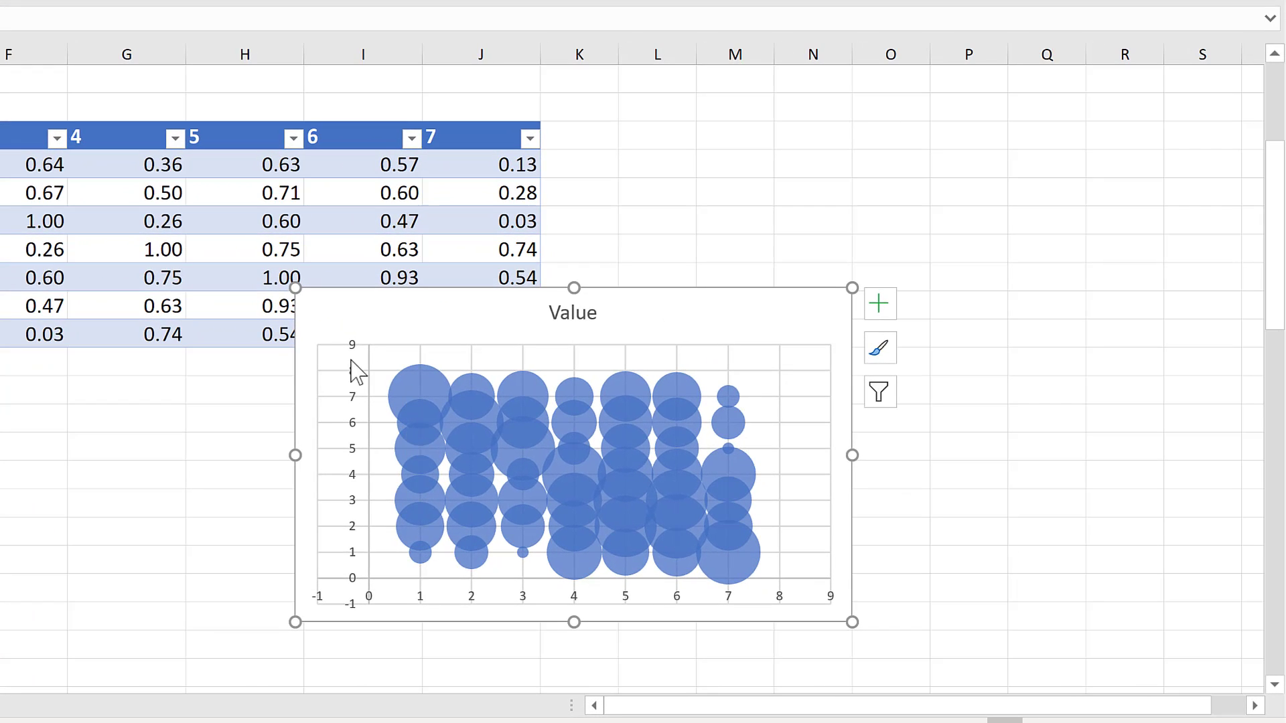
scroll(353, 344, "down", 3)
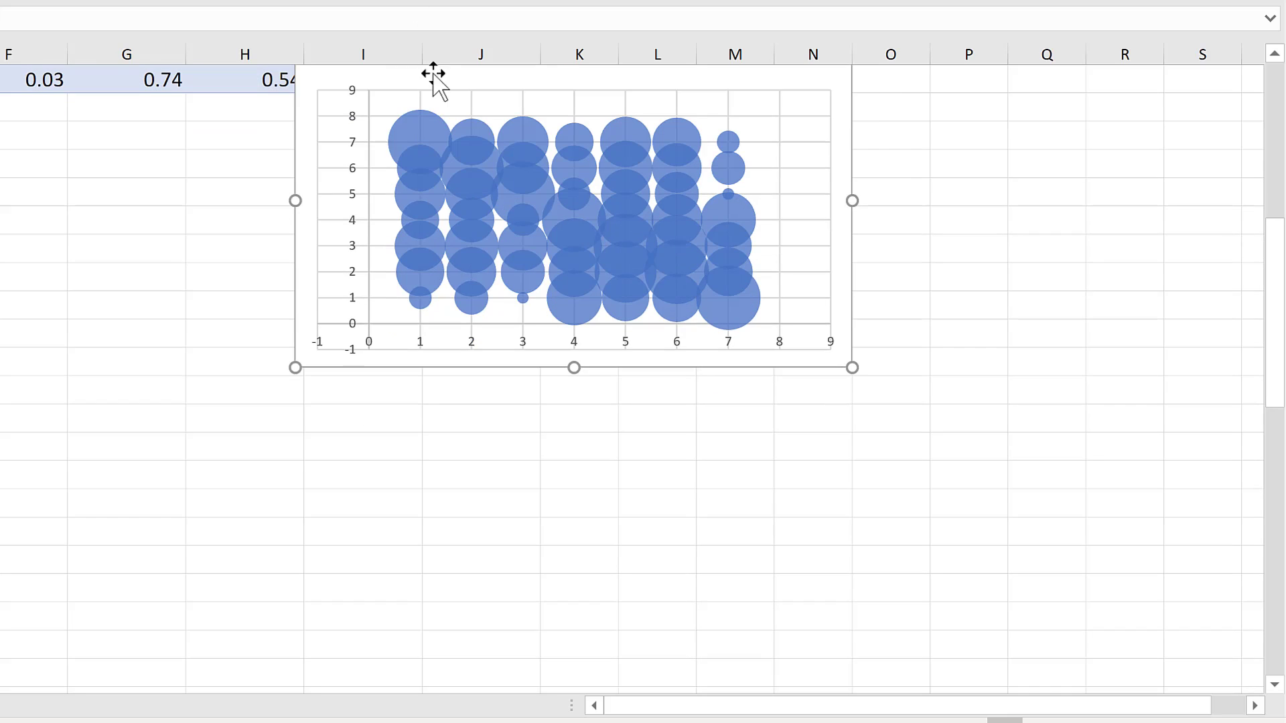
left_click_drag(434, 74, 488, 216)
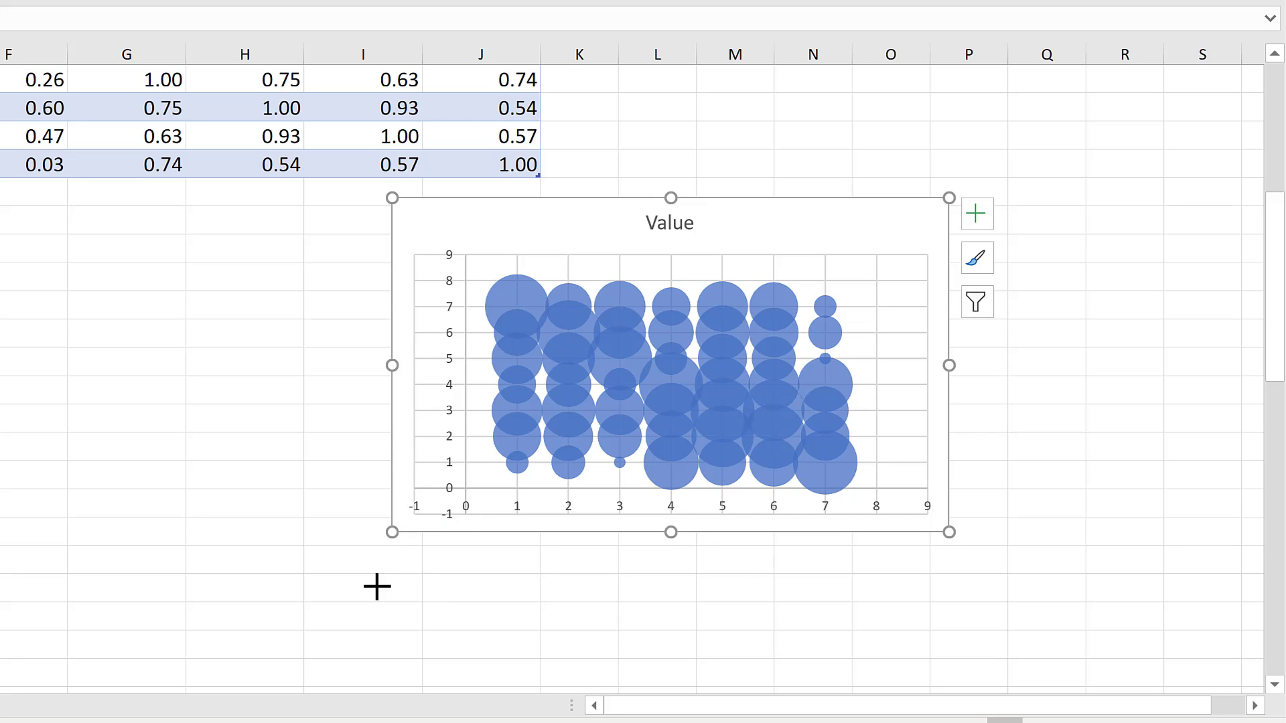
mouse_move(377, 586)
left_mouse_down()
mouse_move(252, 672)
mouse_move(401, 587)
left_mouse_up()
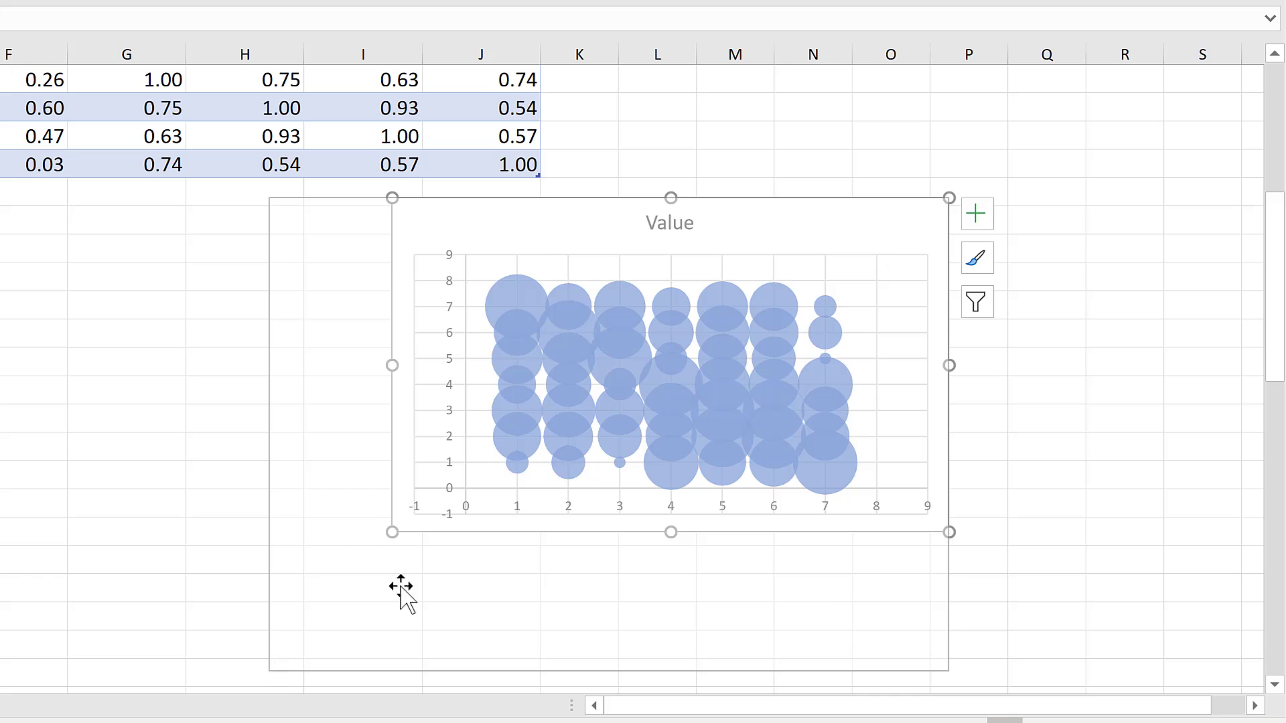
scroll(594, 372, "down", 1)
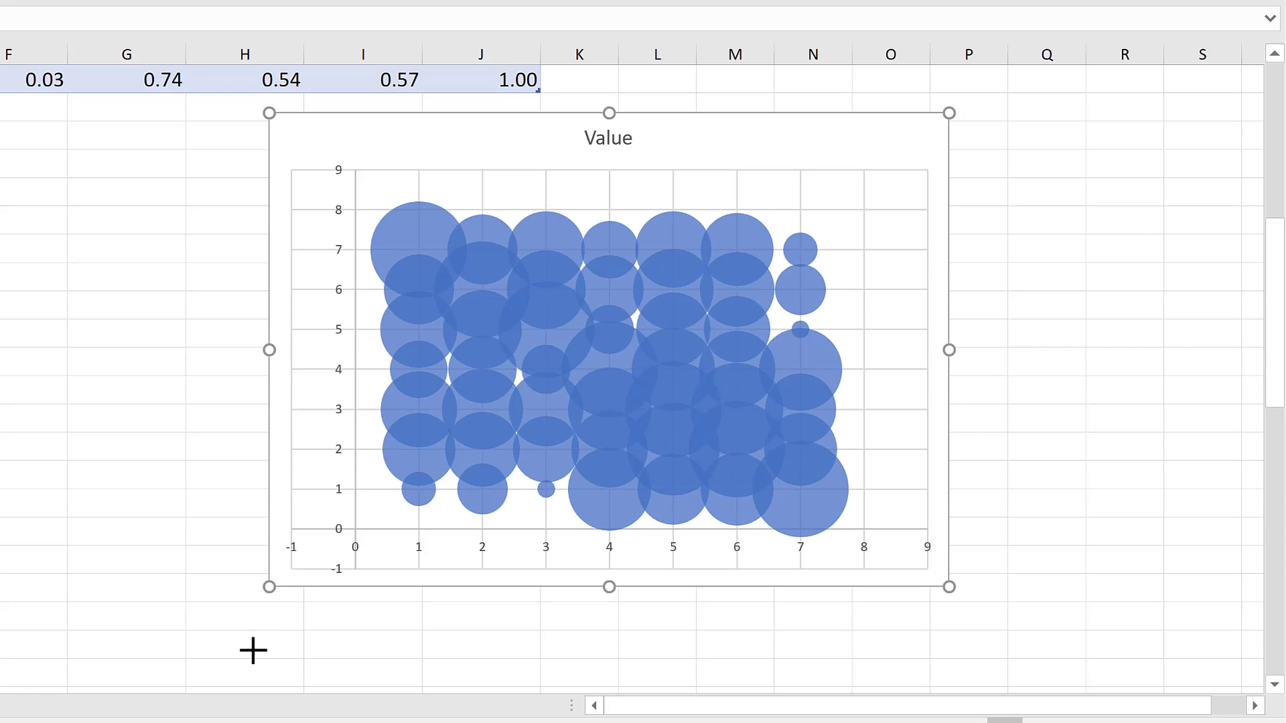
left_click_drag(253, 650, 253, 664)
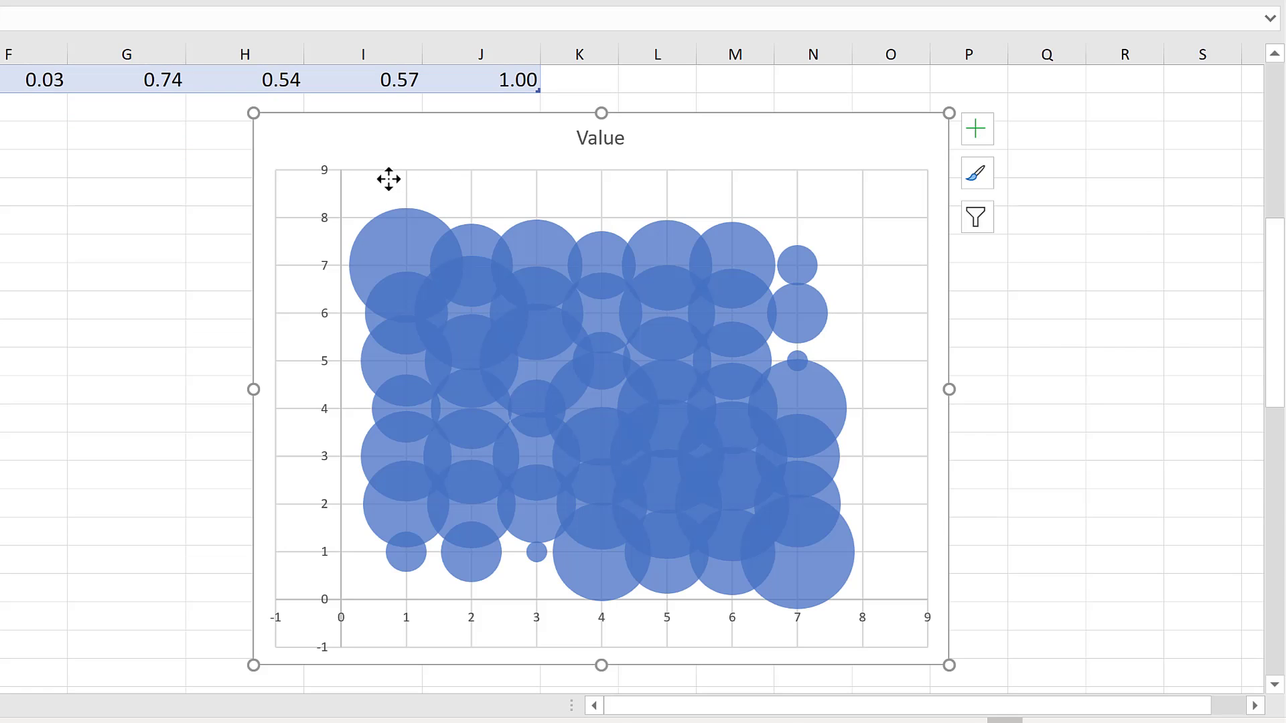
- Shrink the plot area toward the chart's upper-right corner, leaving blank space beside and below it, and delete the chart title
left_click(278, 647)
left_click_drag(275, 647, 465, 506)
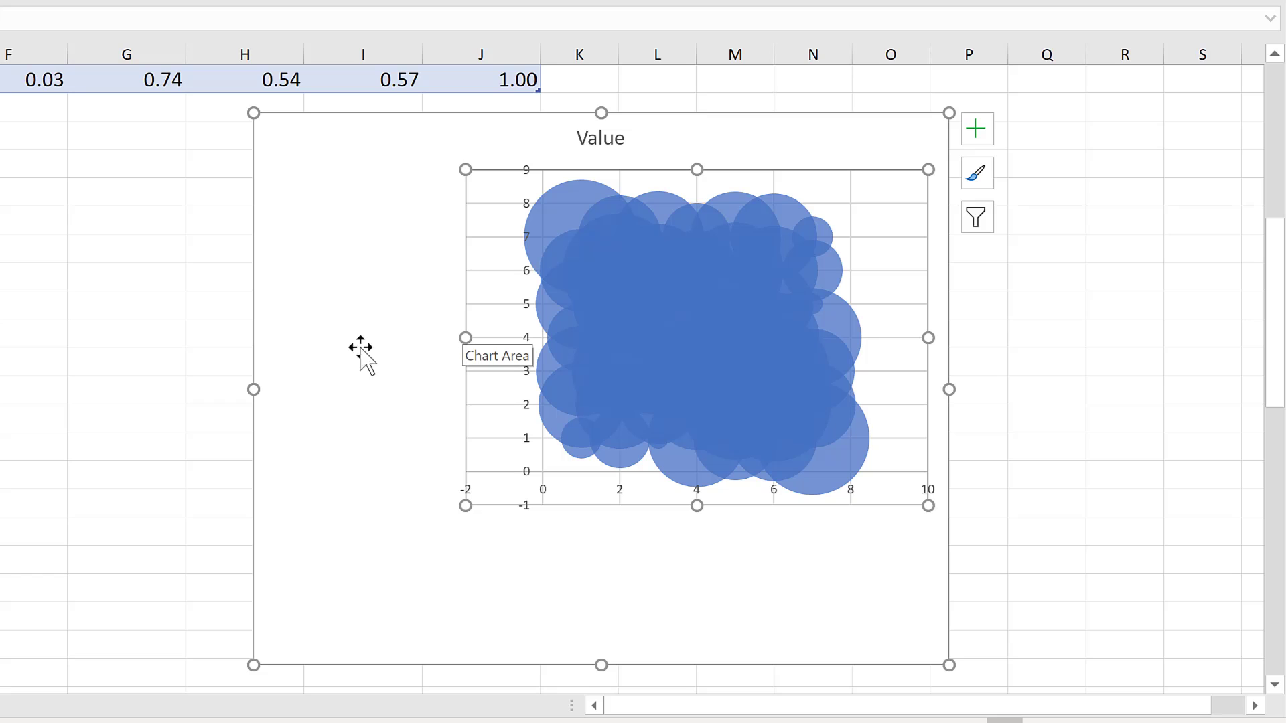
left_click_drag(251, 392, 282, 392)
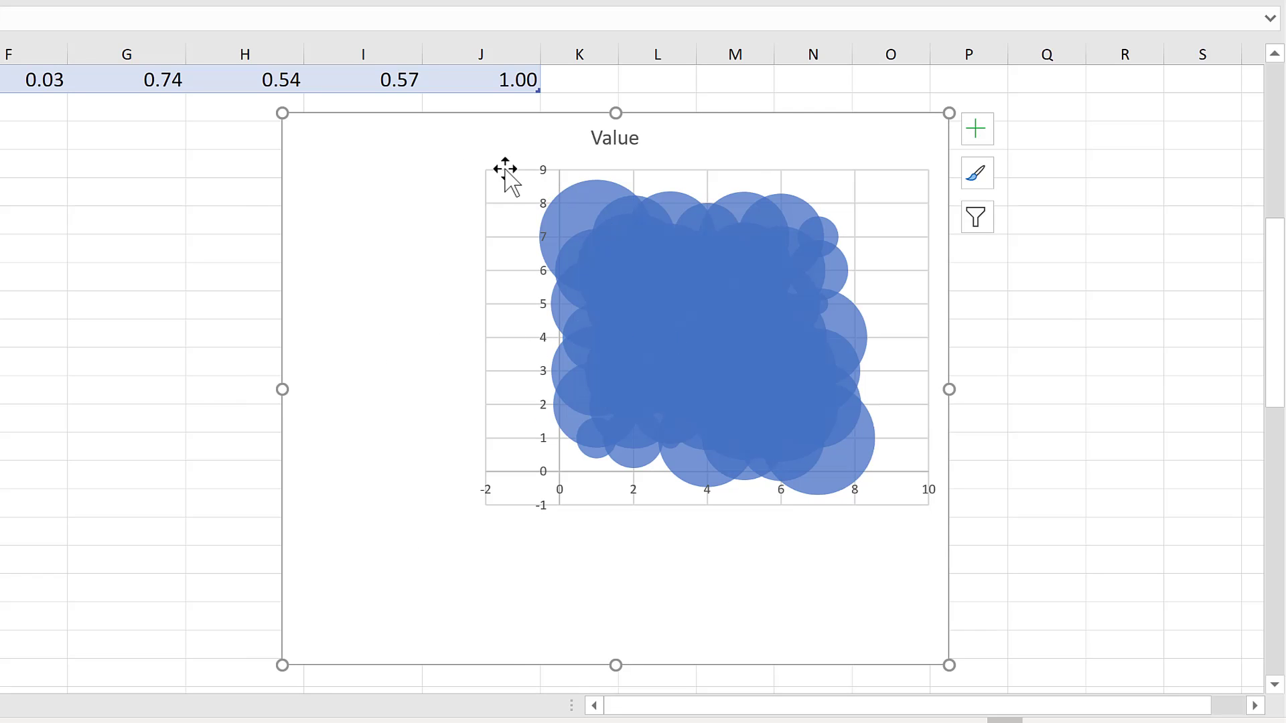
left_click(608, 138)
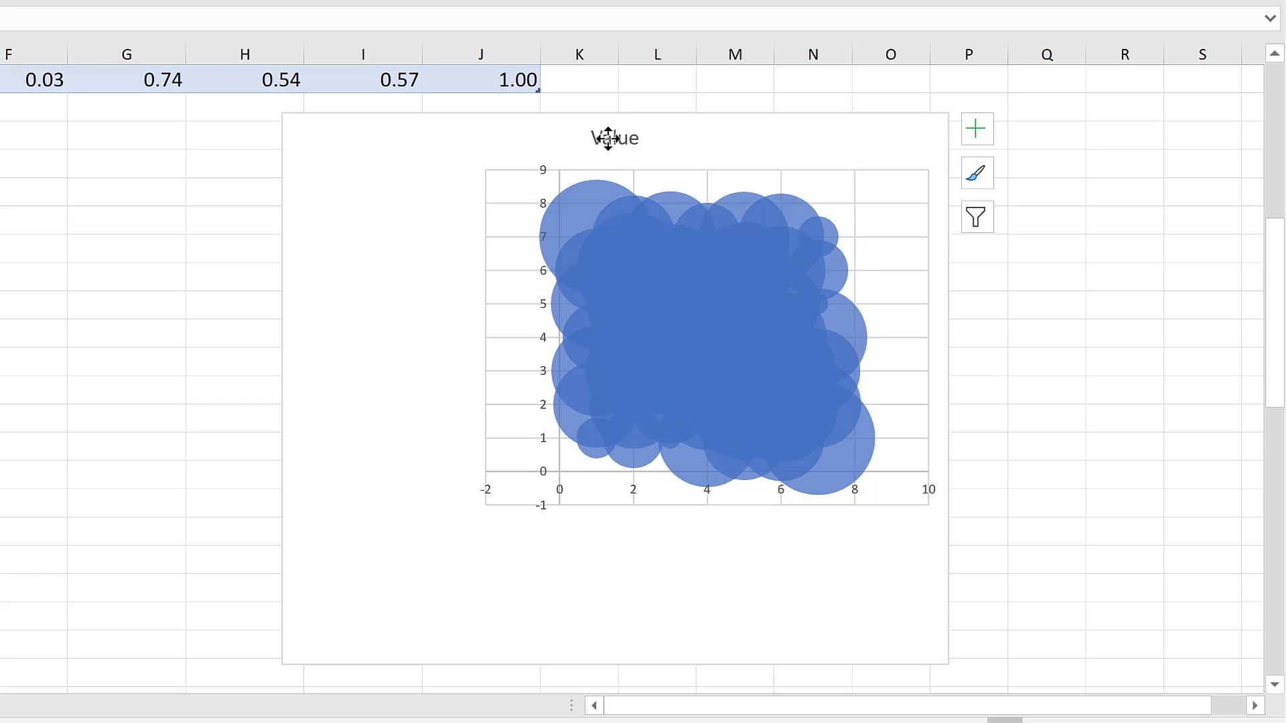
key("Delete")
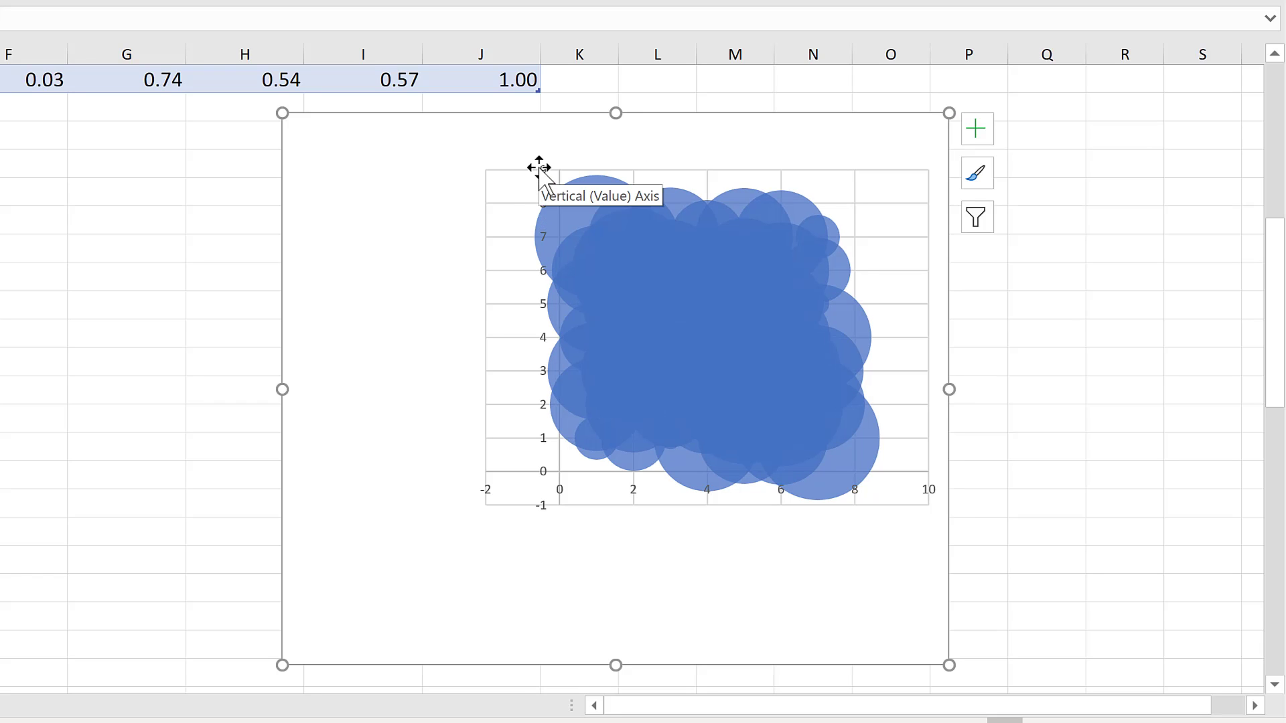
- Set the vertical axis bounds to minimum 0.5 and maximum 7.5, and fix its major unit at 1.0
left_click(541, 169)
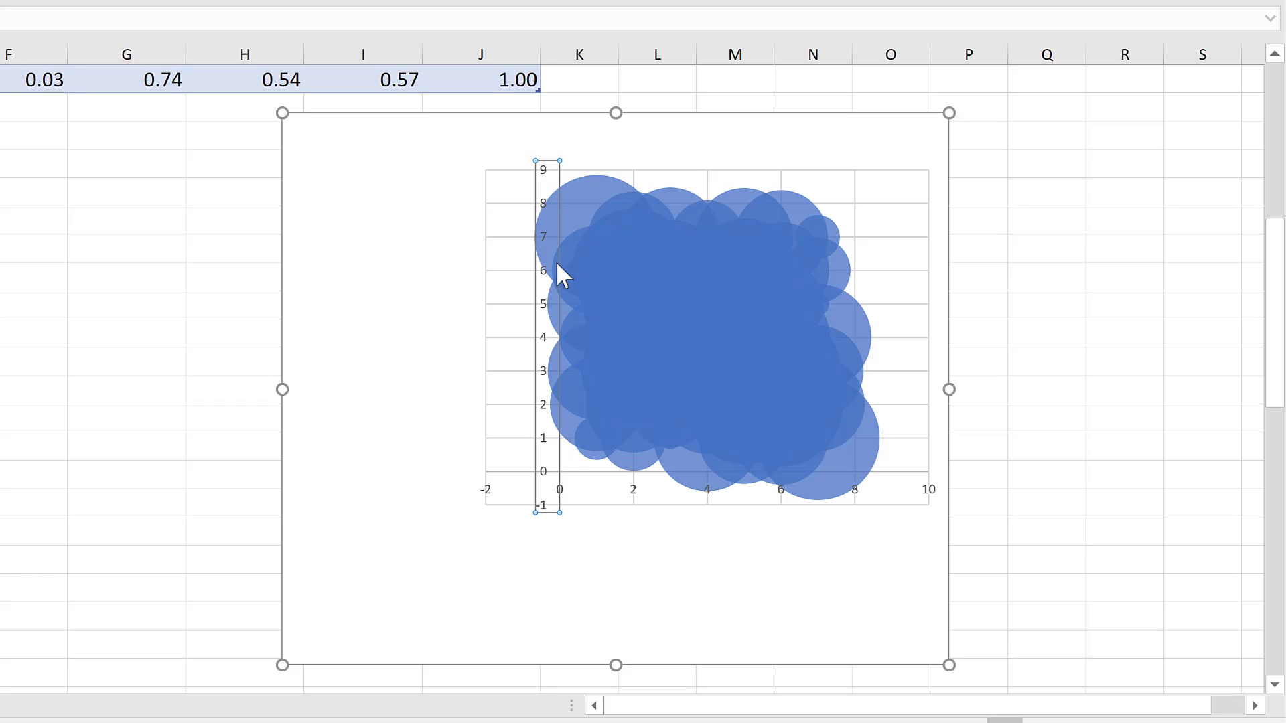
double_click(544, 174)
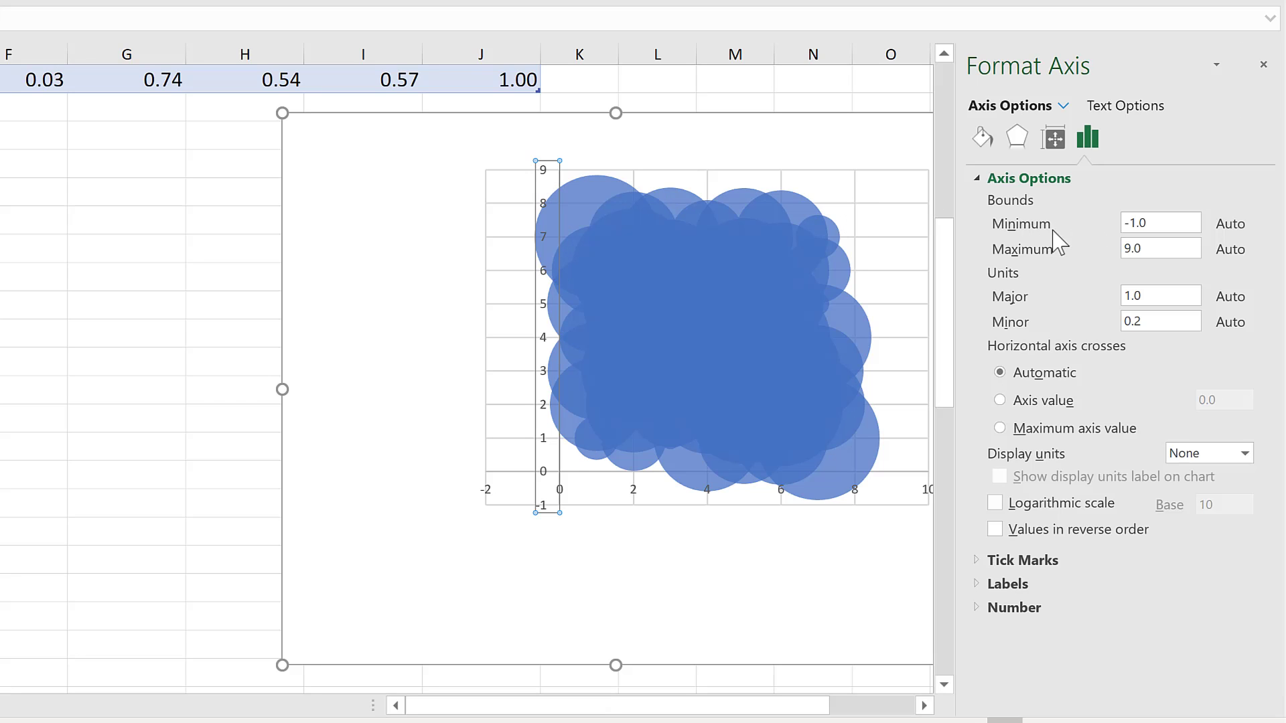
left_click_drag(1152, 219, 1109, 228)
type("0.5")
key("Return")
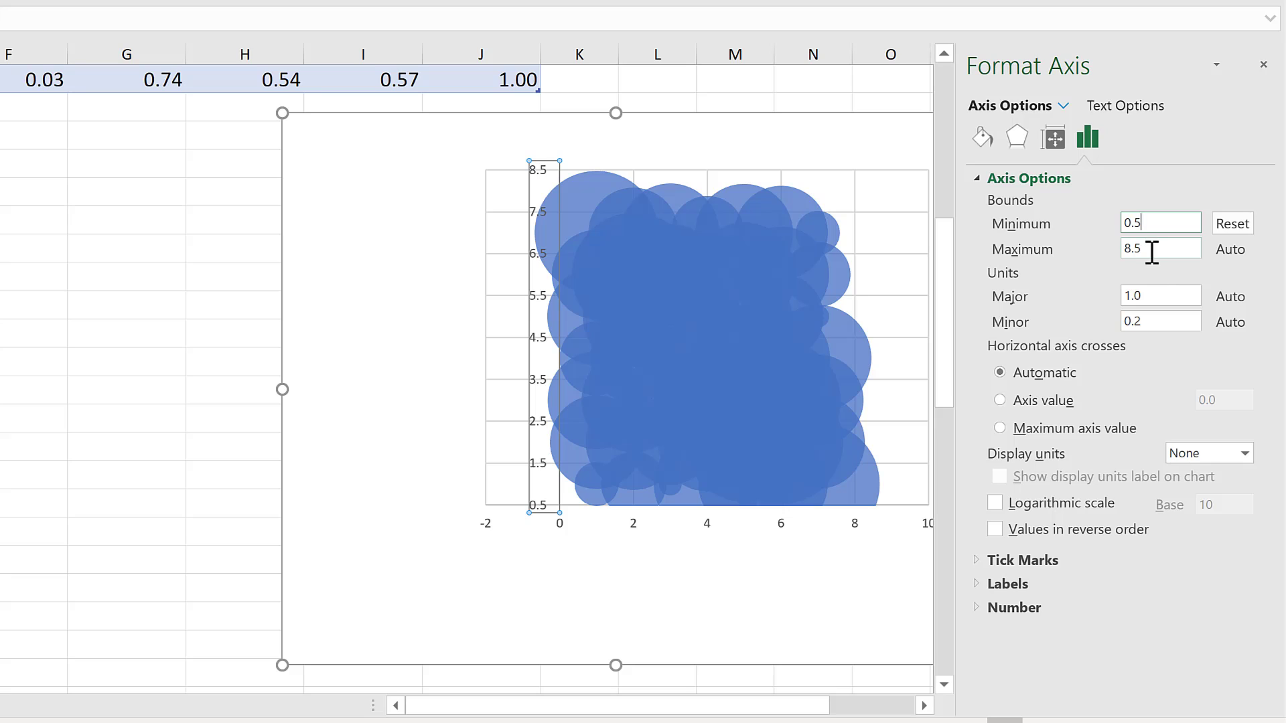
left_click(1152, 252)
type("7.5")
key("Return")
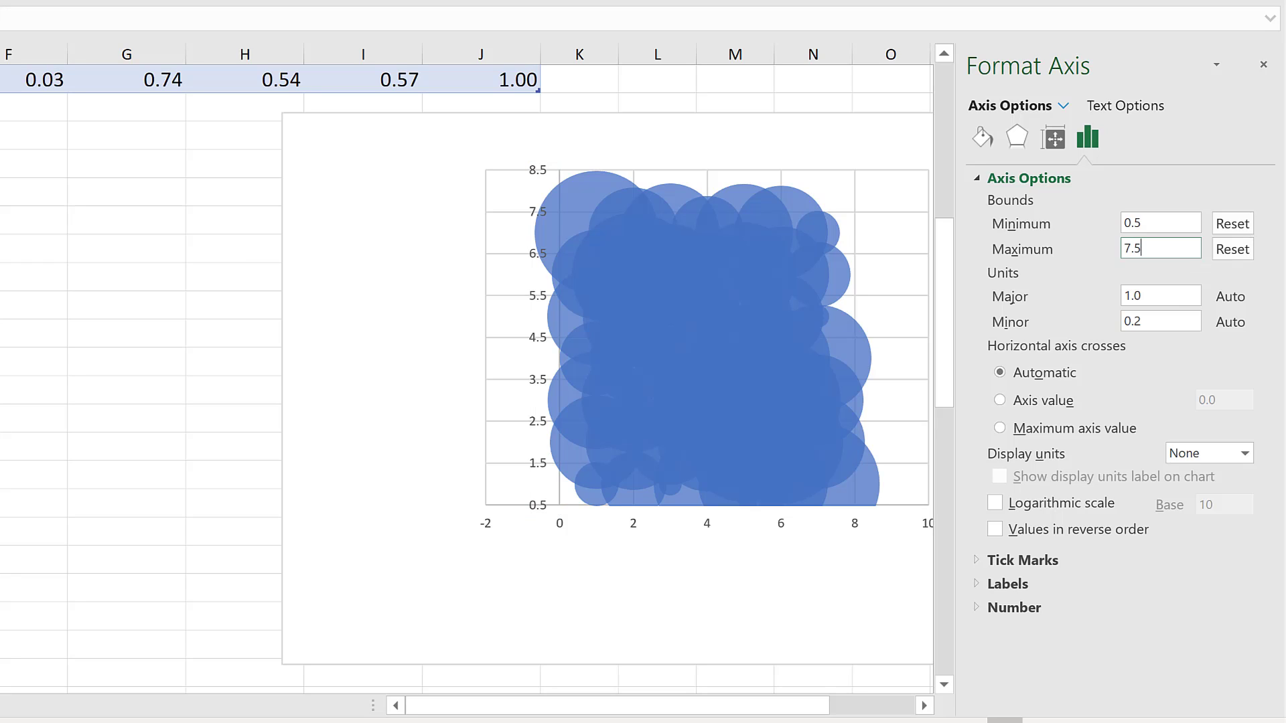
left_click_drag(1167, 302, 1109, 298)
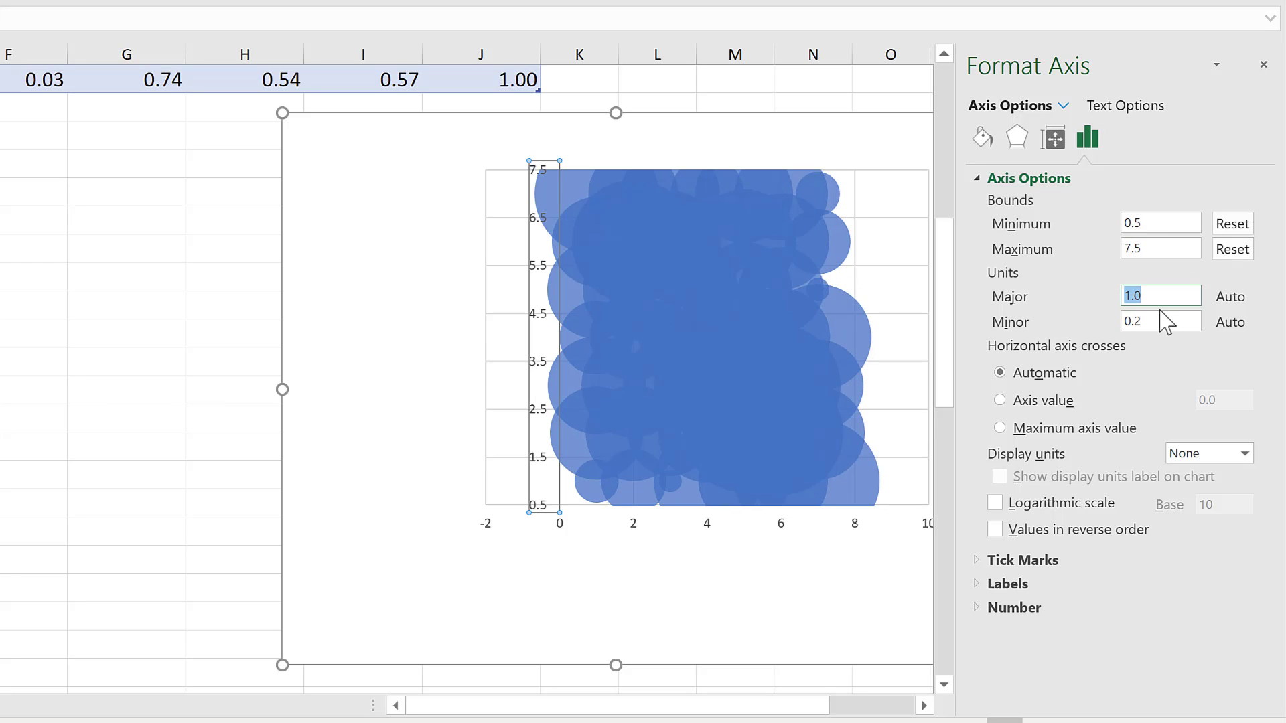
key("Return")
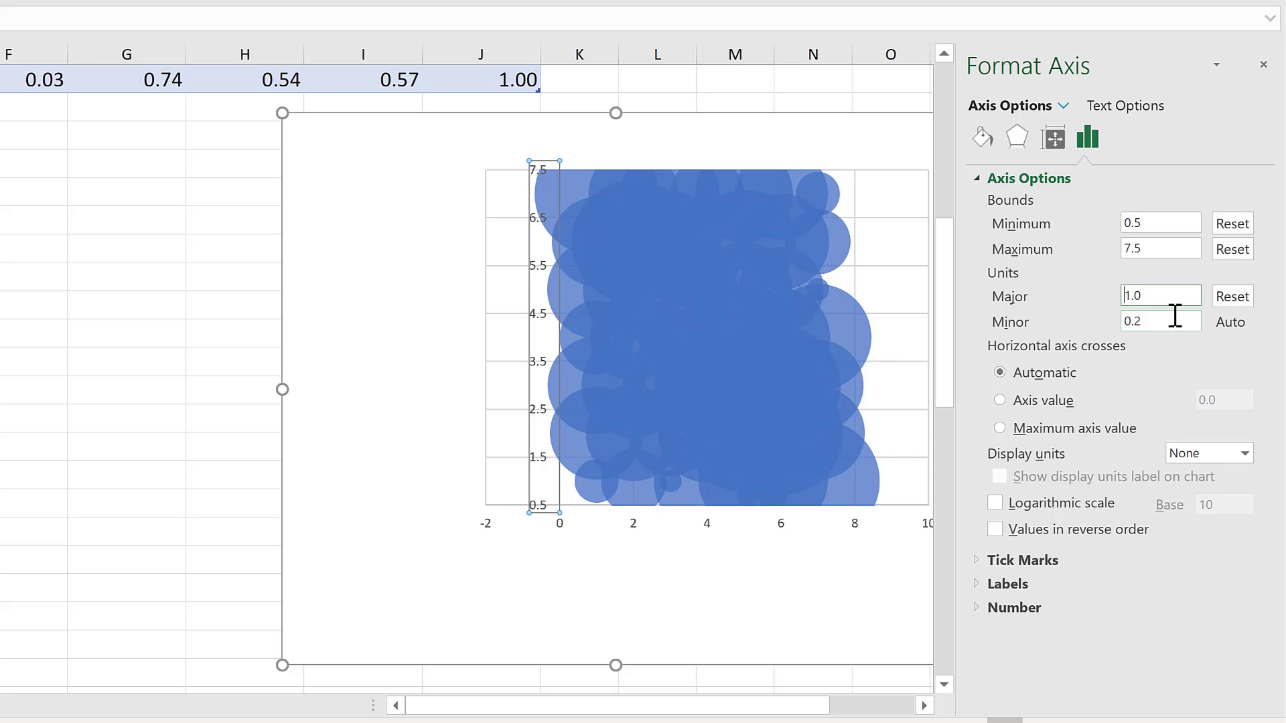
- Set the horizontal axis bounds to minimum 0.5 and maximum 7.5, and fix its major unit at 1.0
left_click(632, 525)
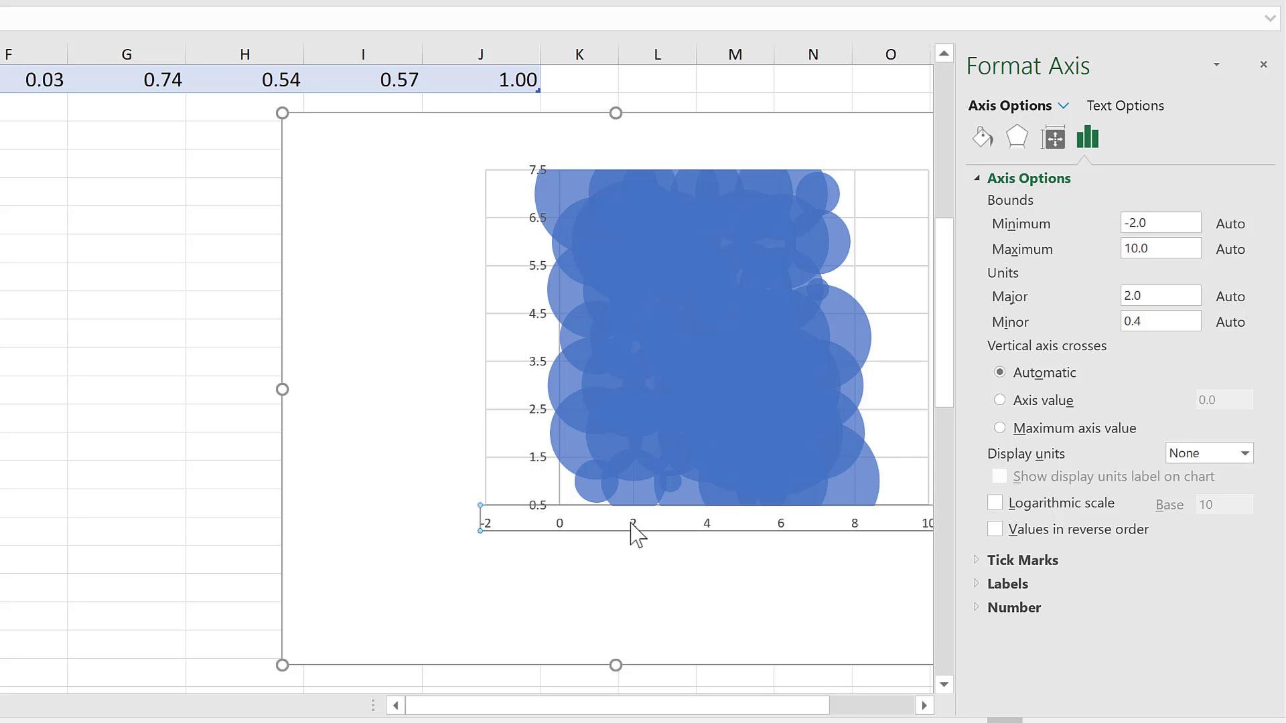
left_click_drag(1156, 223, 1117, 225)
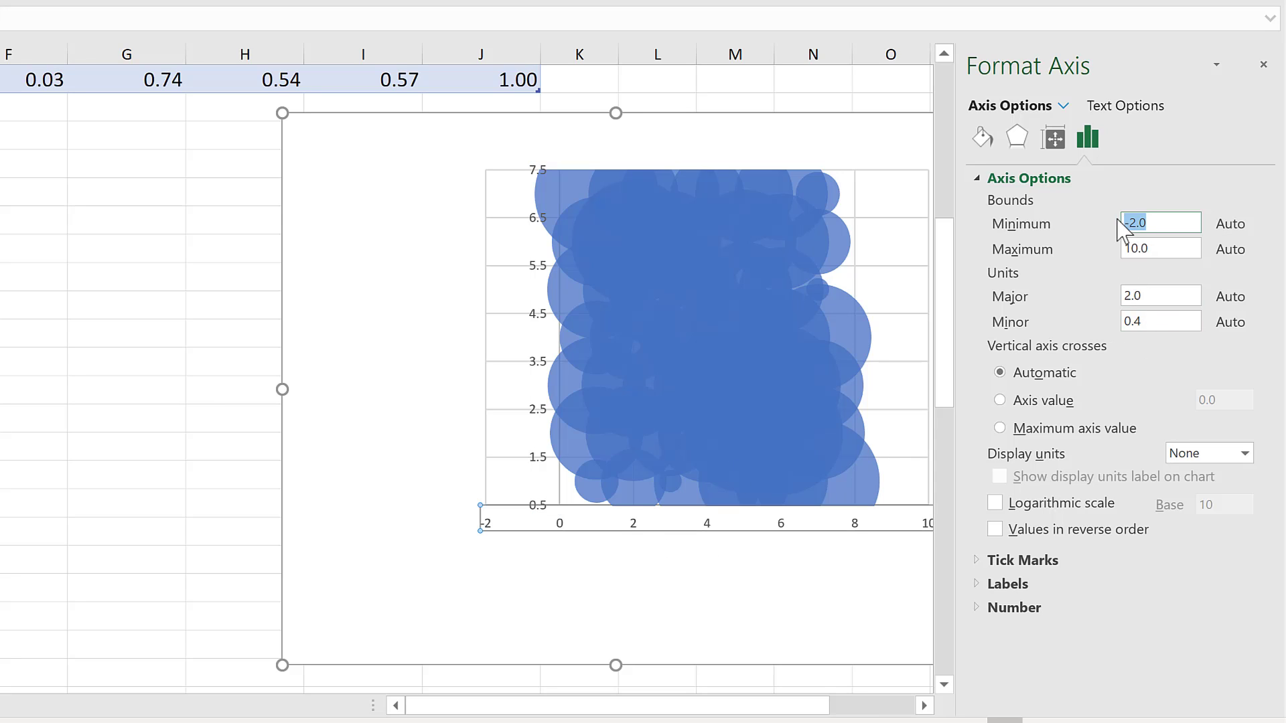
type("0.5")
key("Return")
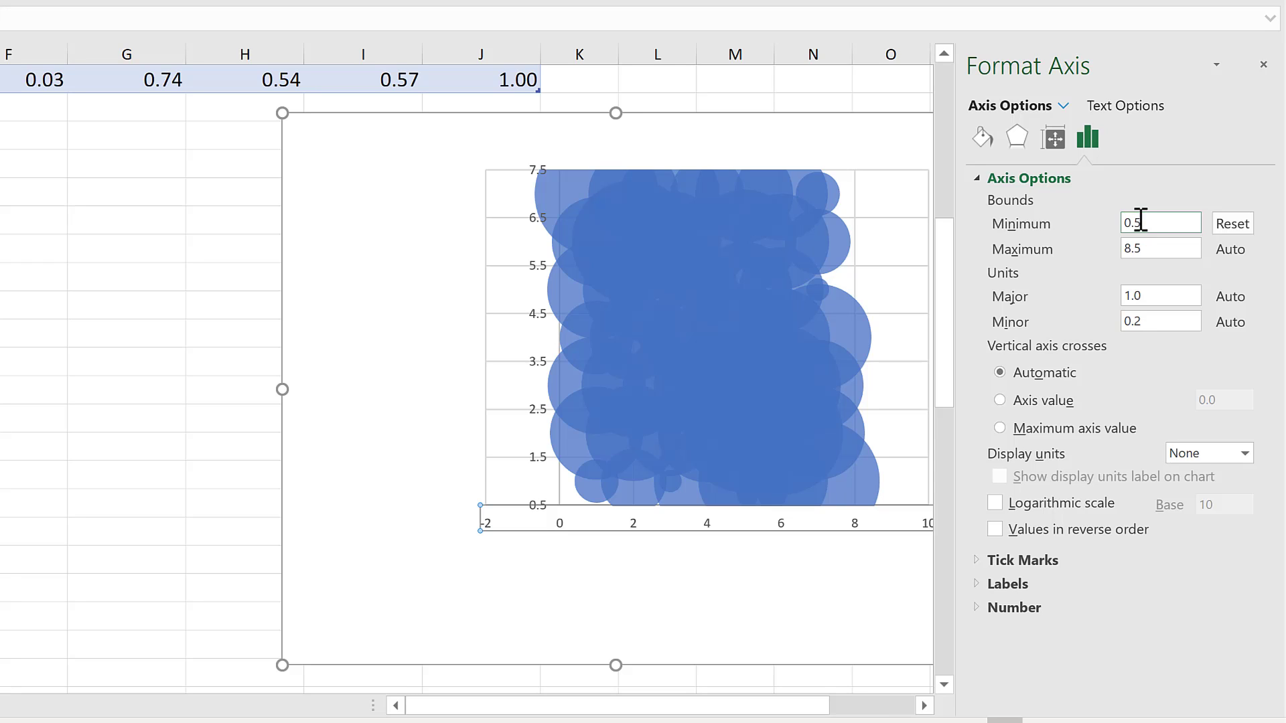
double_click(1115, 247)
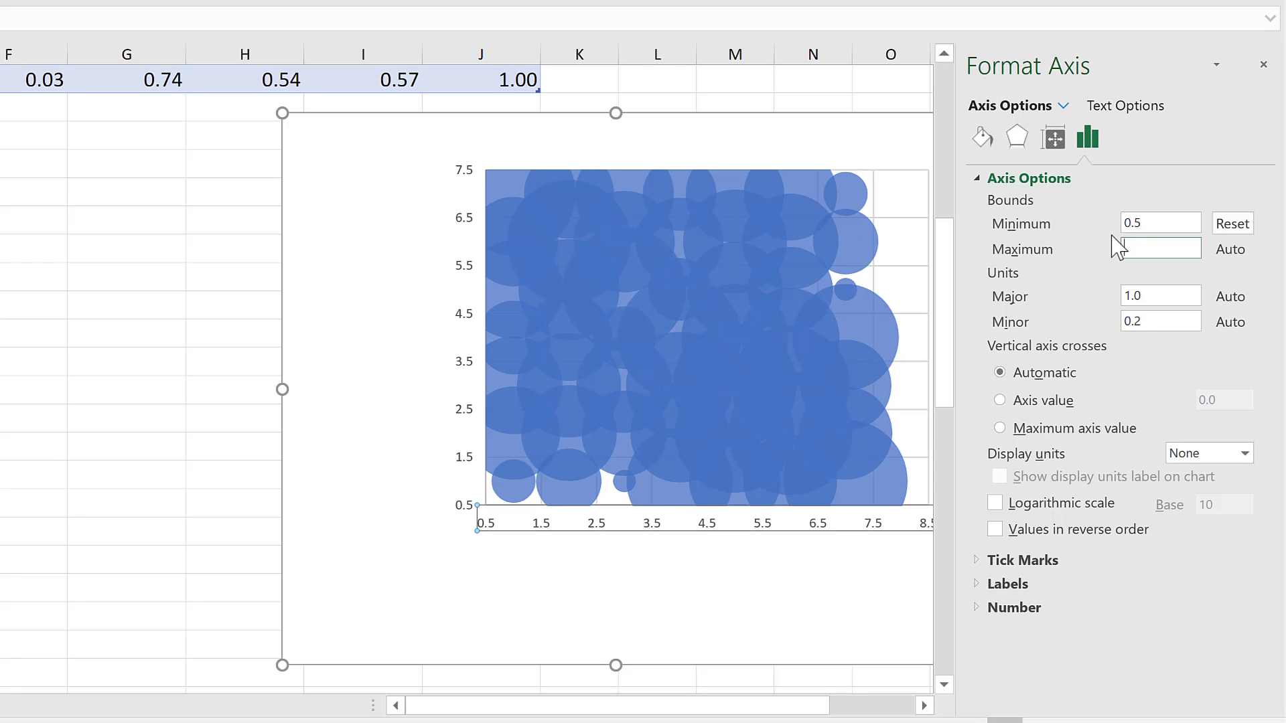
type("7.5")
key("Return")
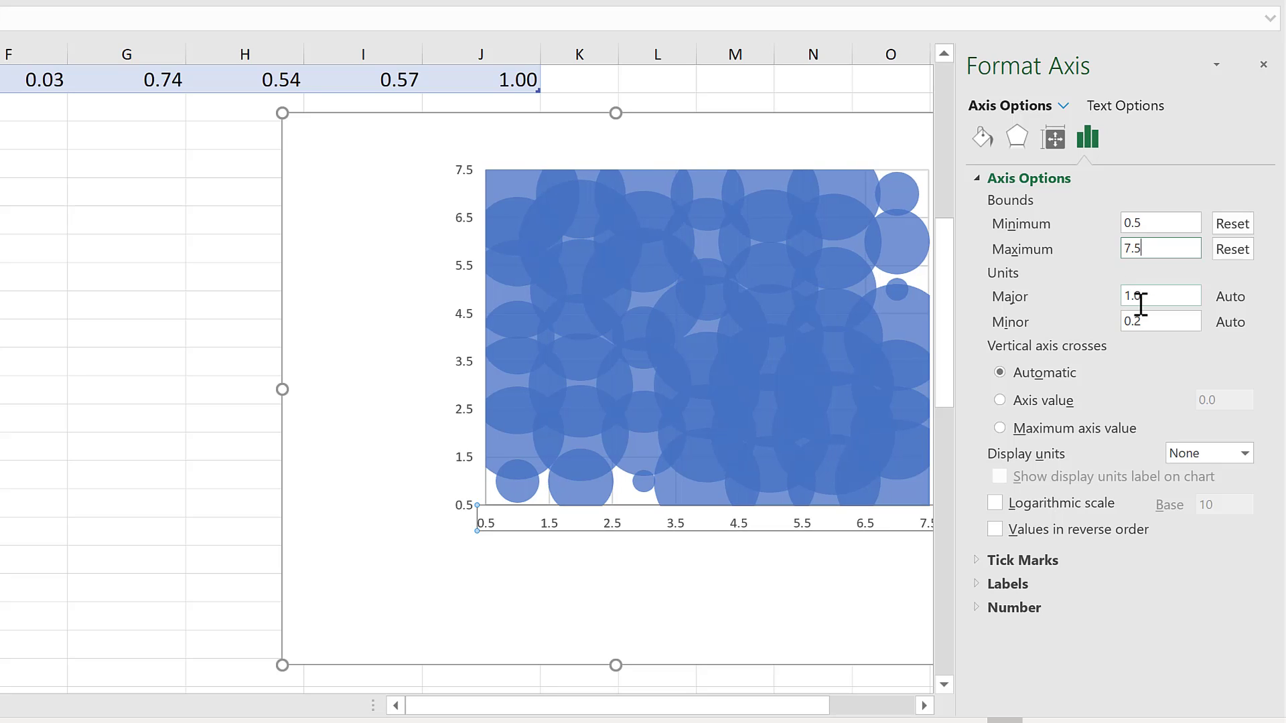
left_click_drag(1141, 297, 1118, 297)
key("Return")
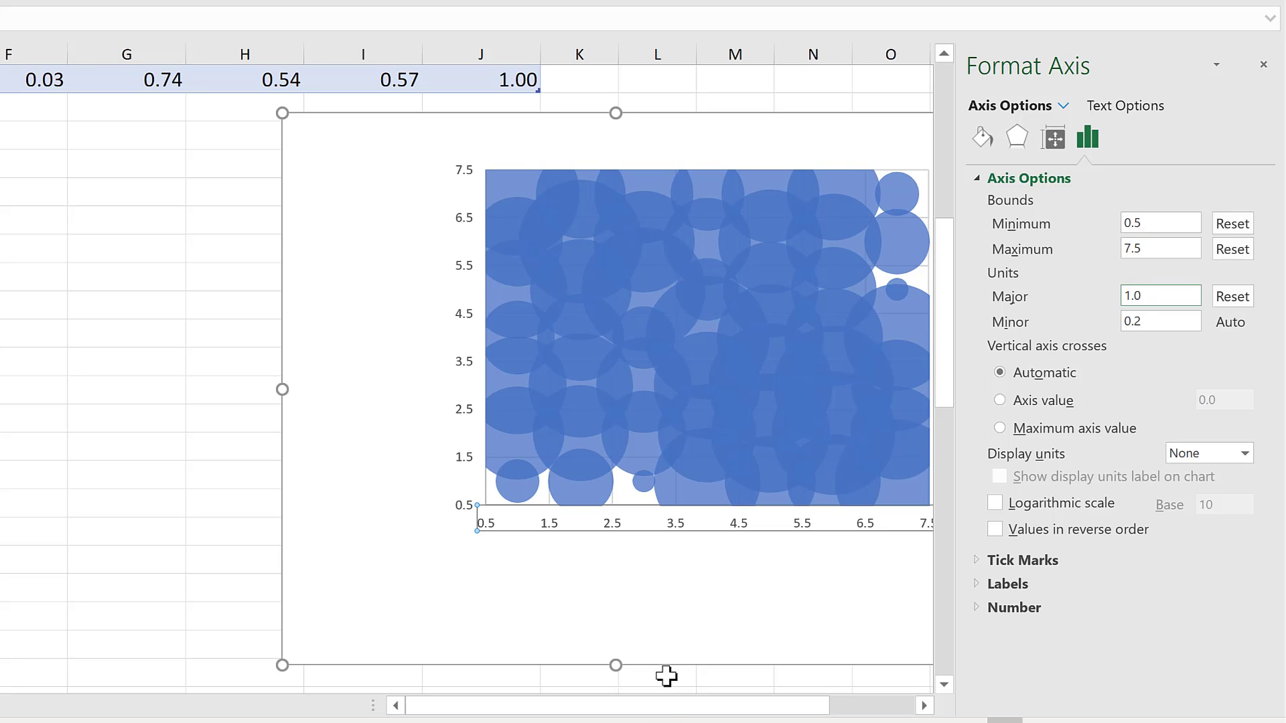
- Scale the bubble size of the Value series to 30
left_click_drag(651, 709, 709, 708)
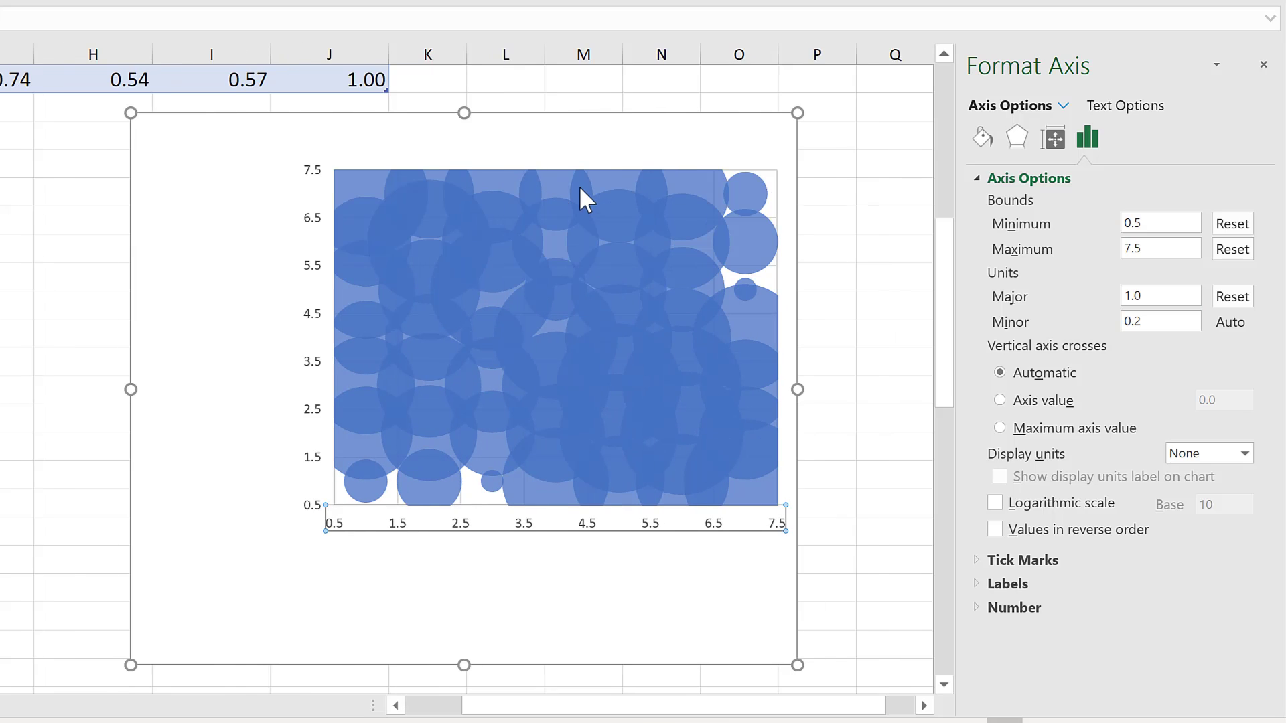
left_click(562, 179)
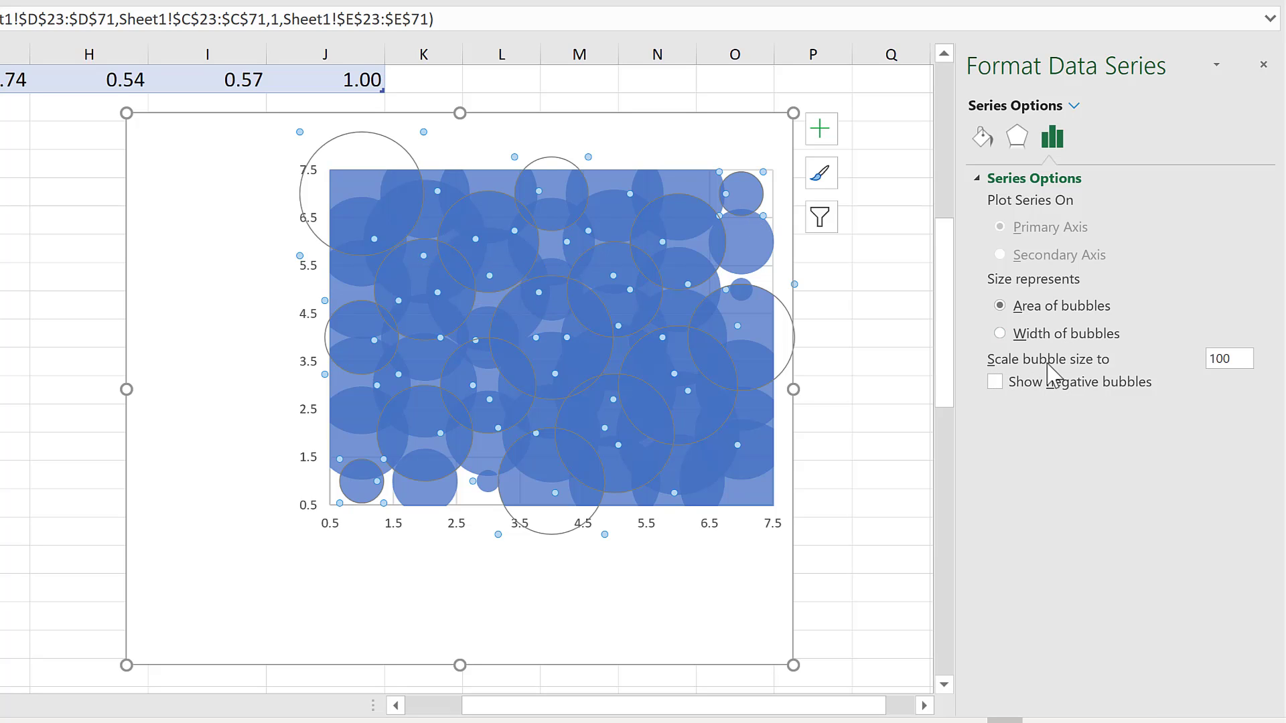
double_click(1237, 357)
key("Return")
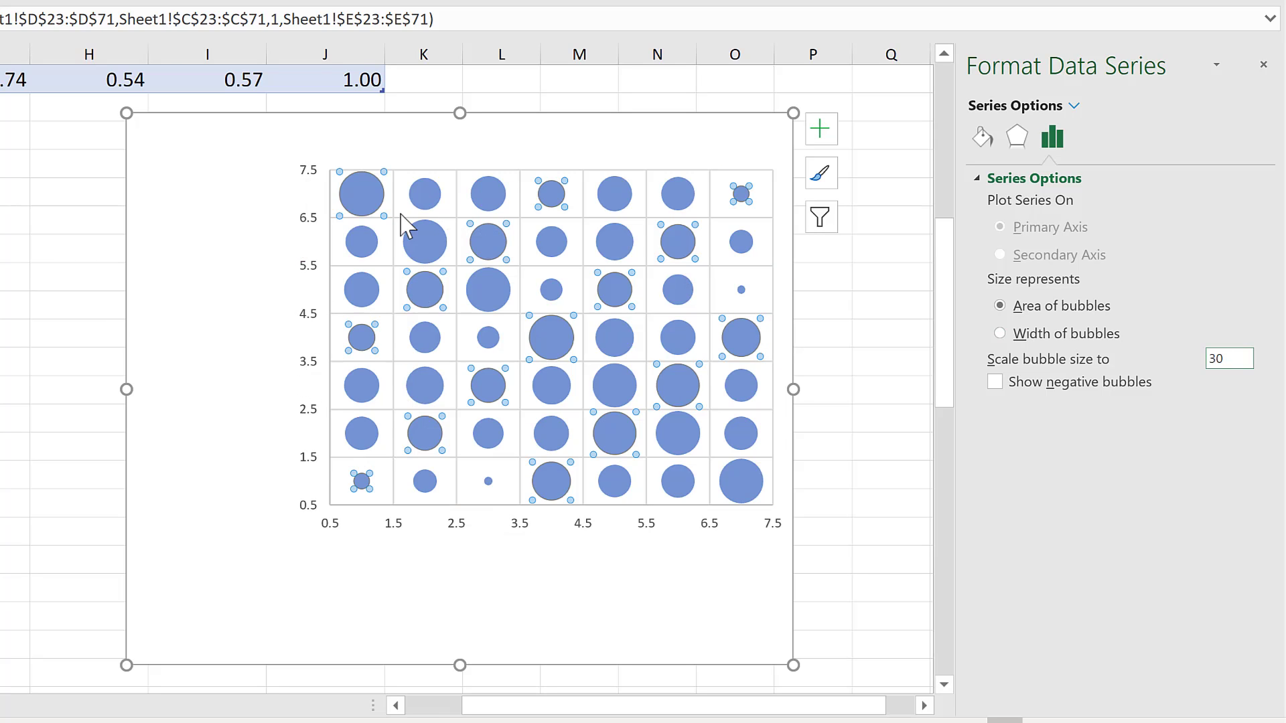
- Add data labels to the bubbles and make them show the bubble size instead of the Y value
left_click(819, 134)
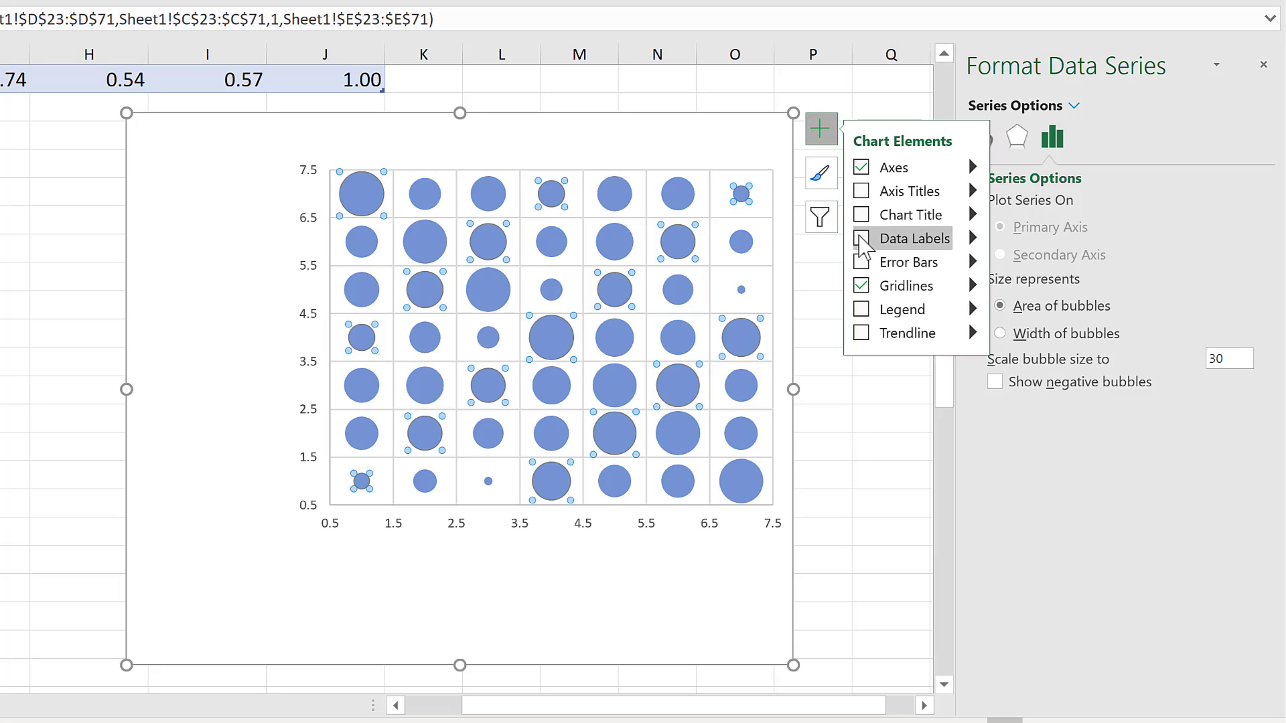
left_click(862, 238)
left_click(686, 77)
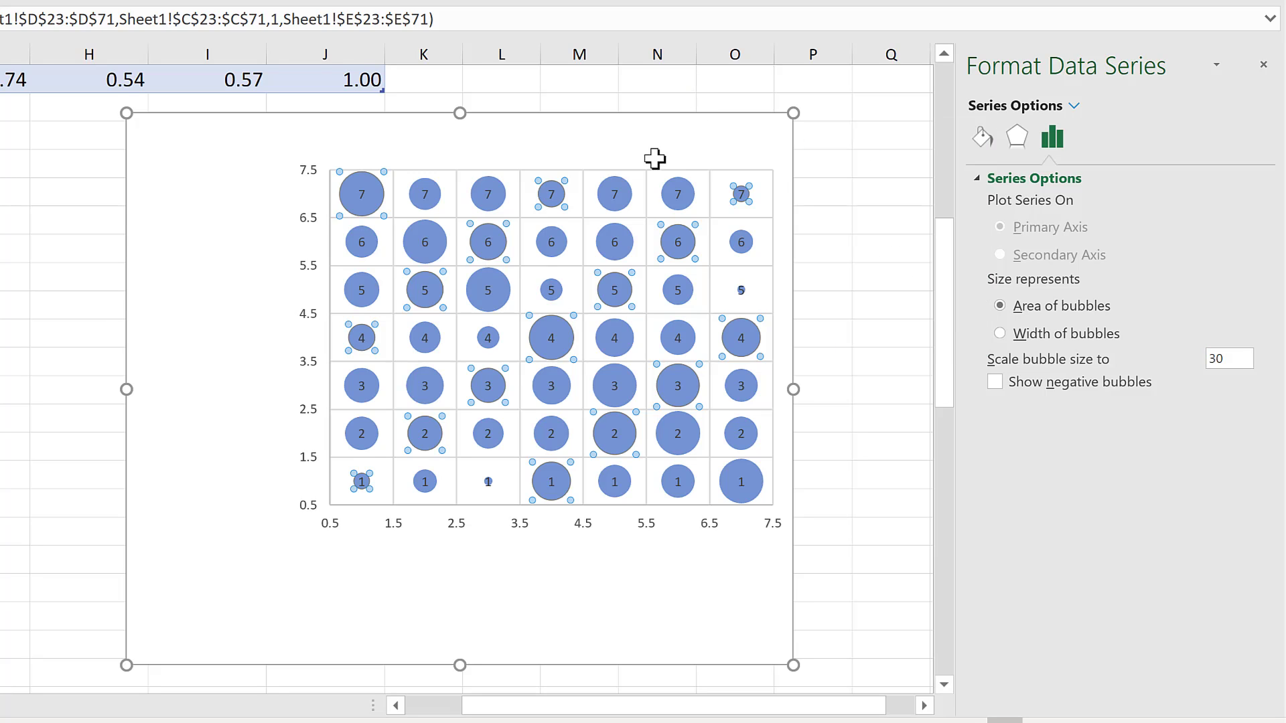
left_click(614, 192)
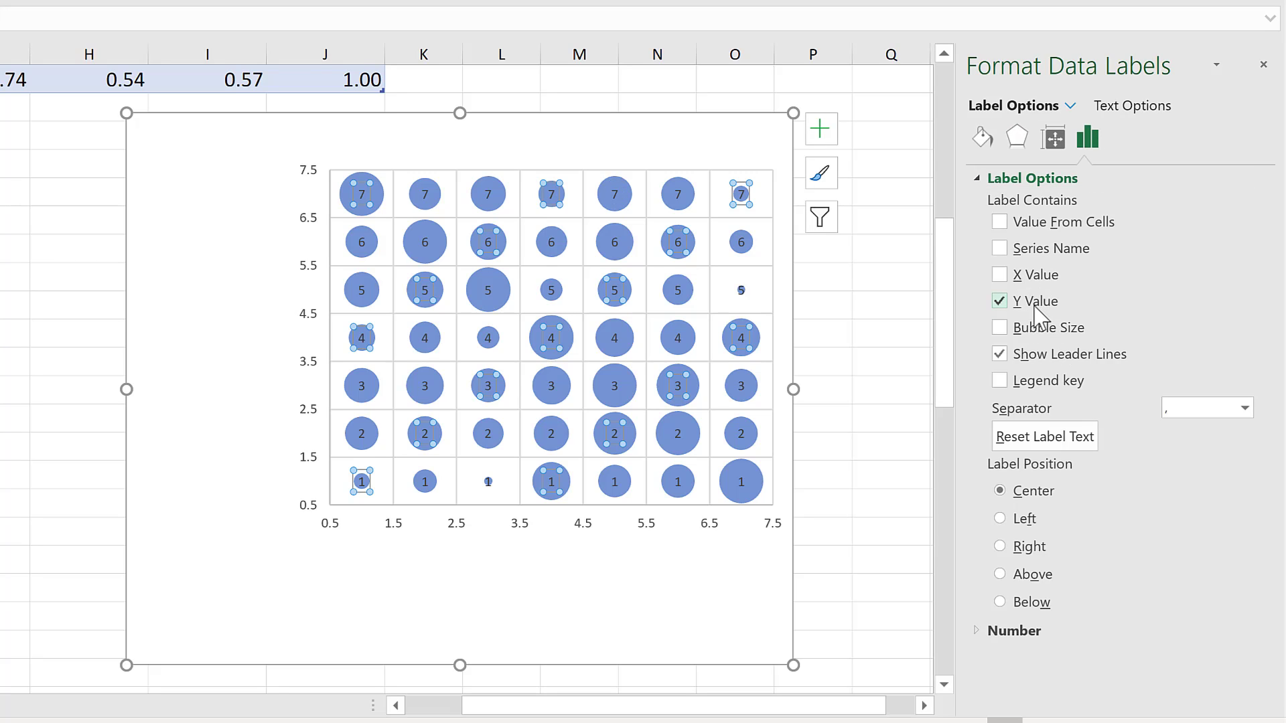
left_click(999, 302)
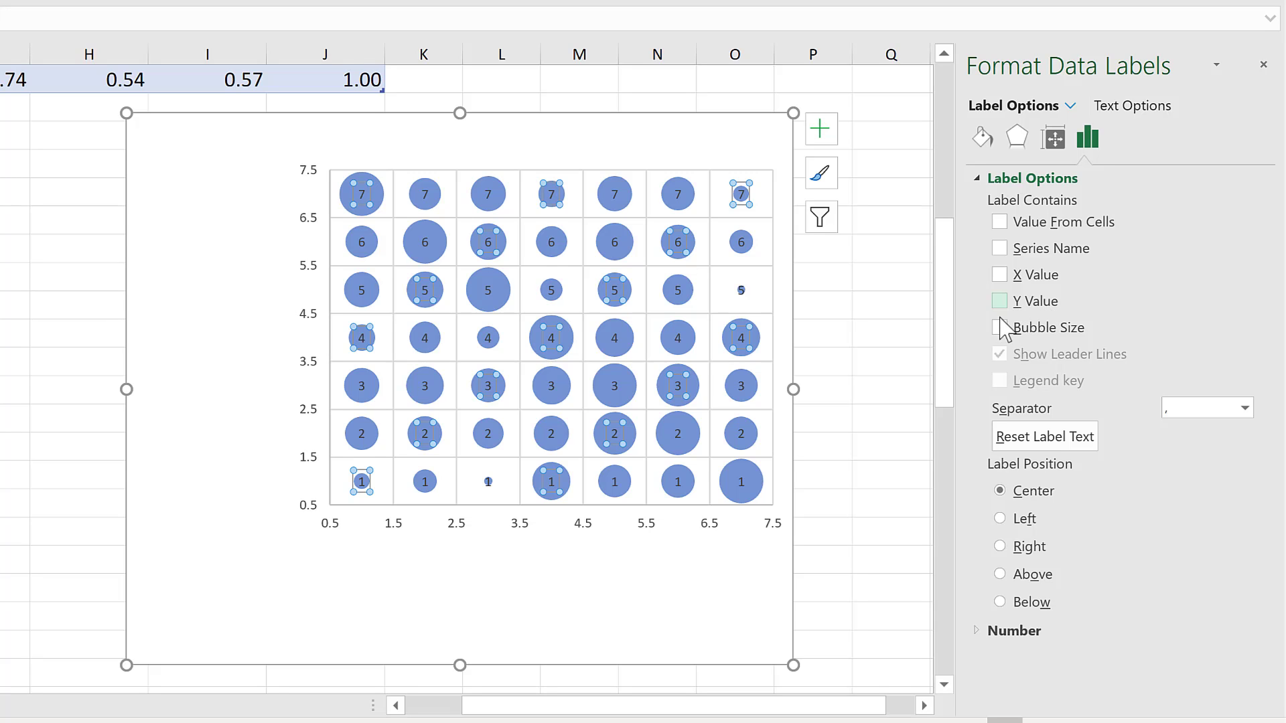
left_click(1000, 328)
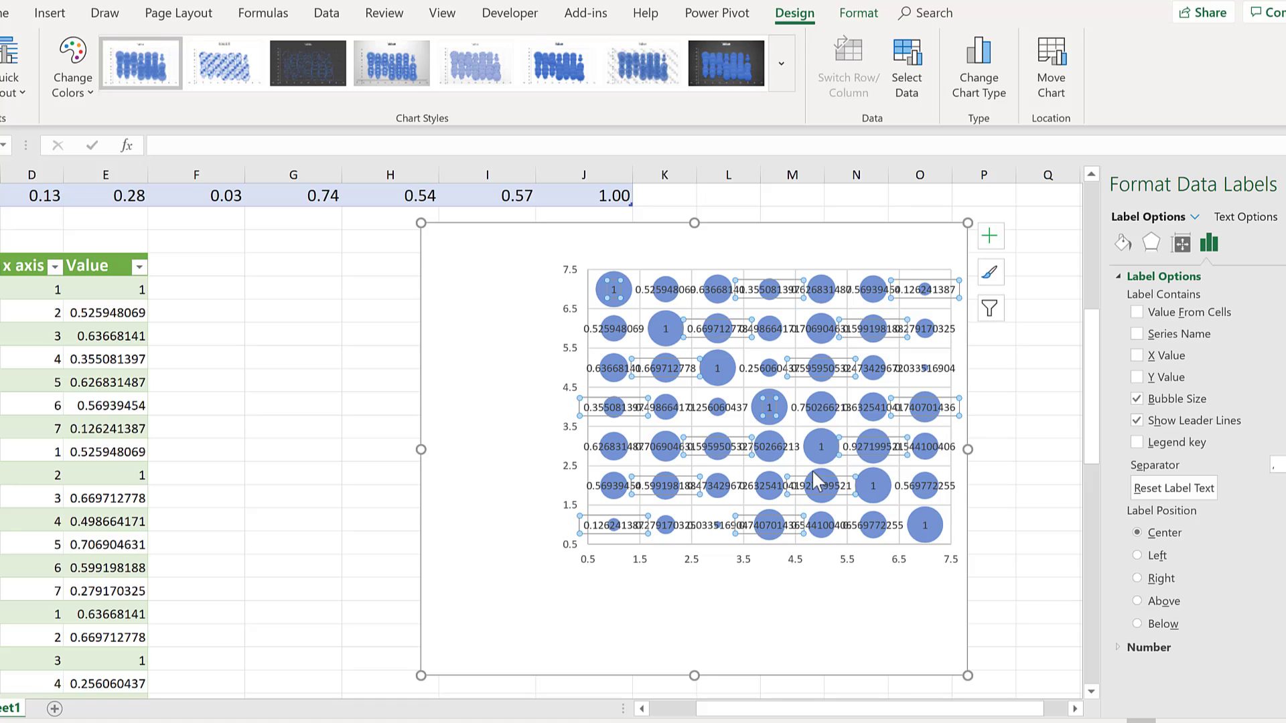
- Format the data in the unpivoted table's Value column as Number with two decimal places
left_click(317, 298)
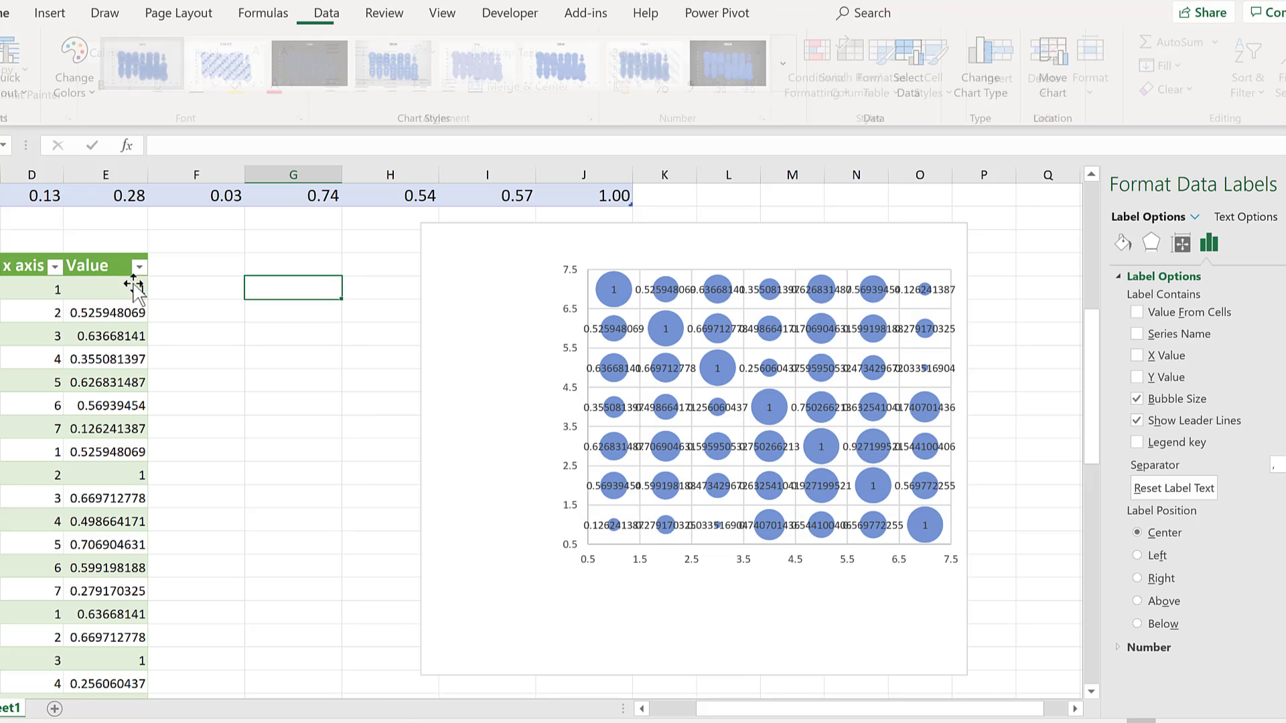
left_click(102, 252)
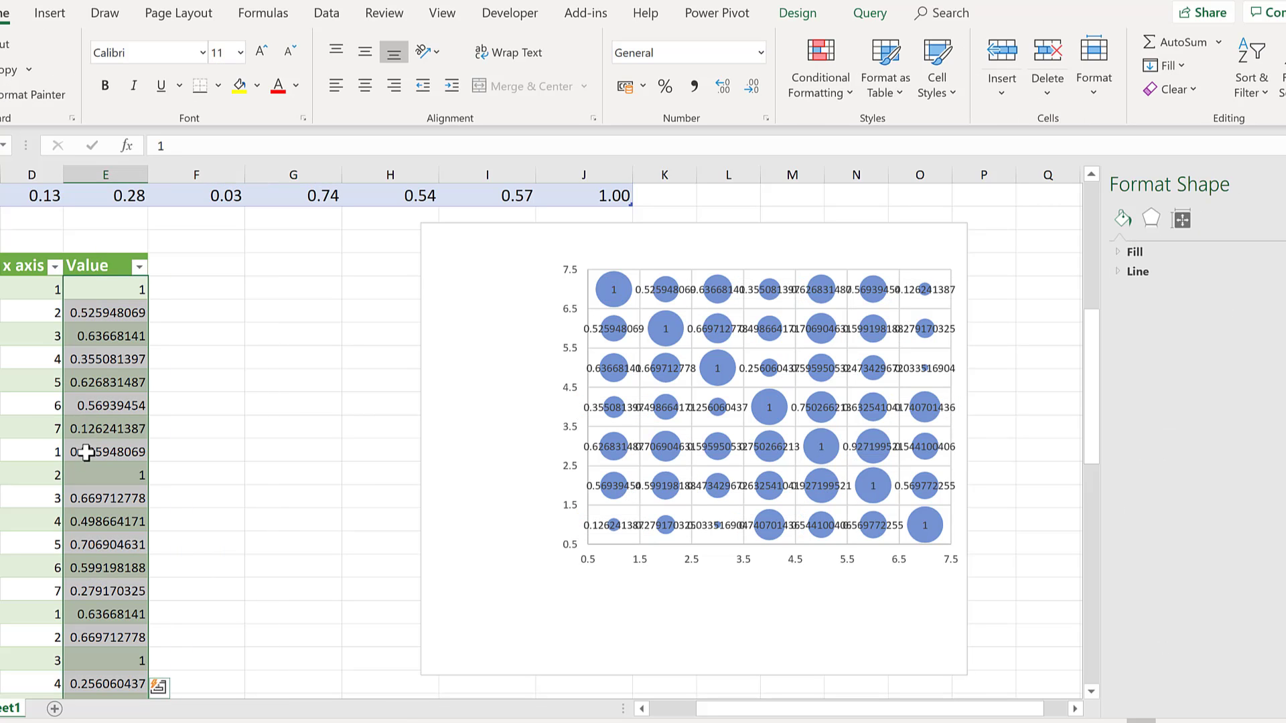
left_click(761, 54)
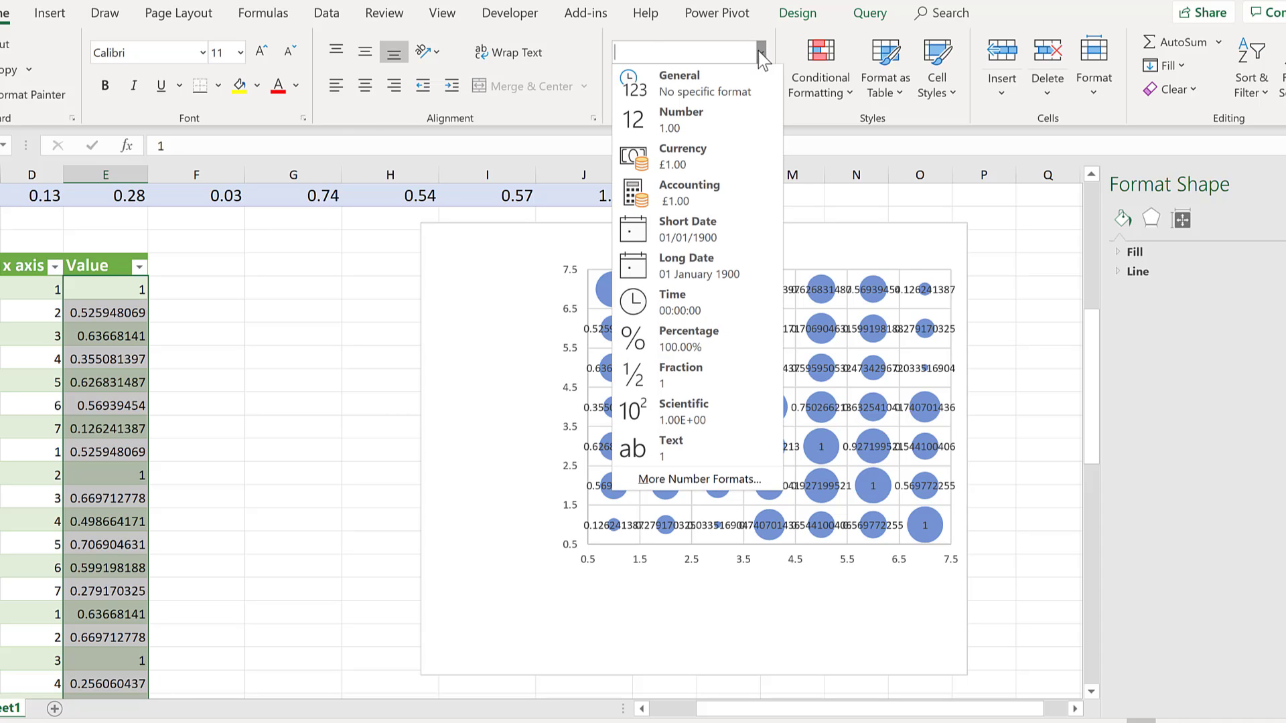
left_click(690, 121)
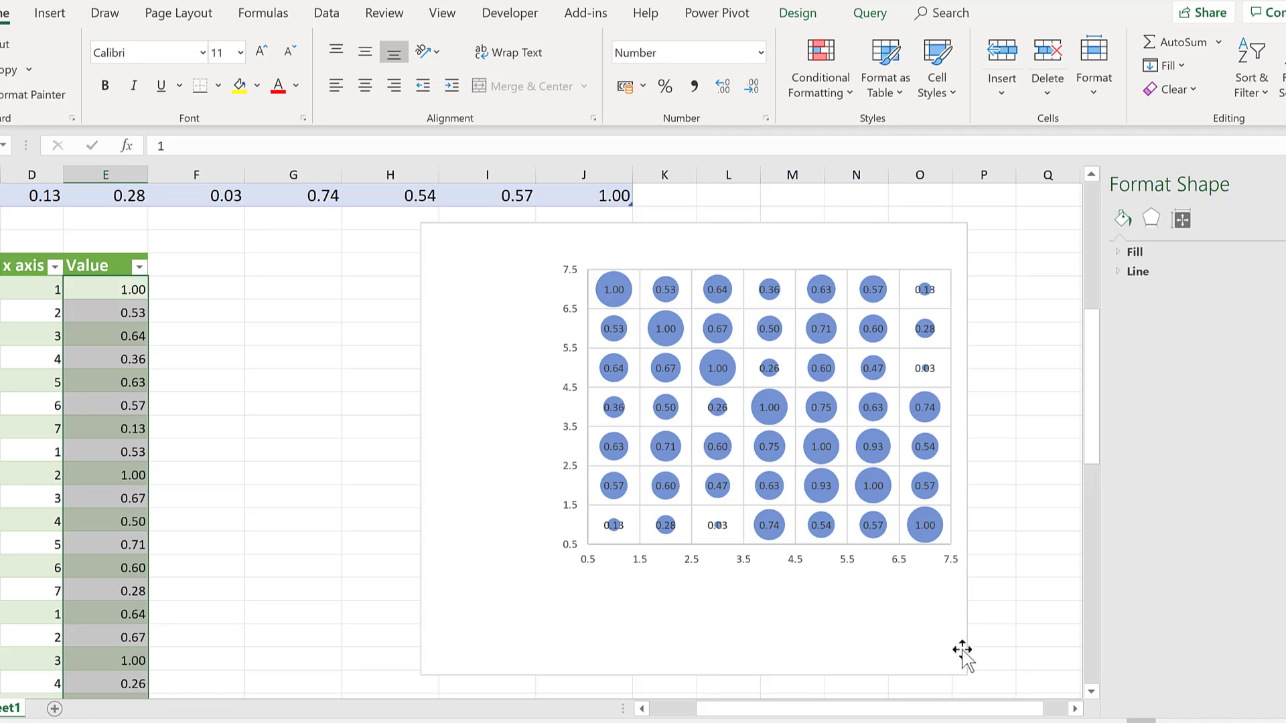
left_click(1011, 329)
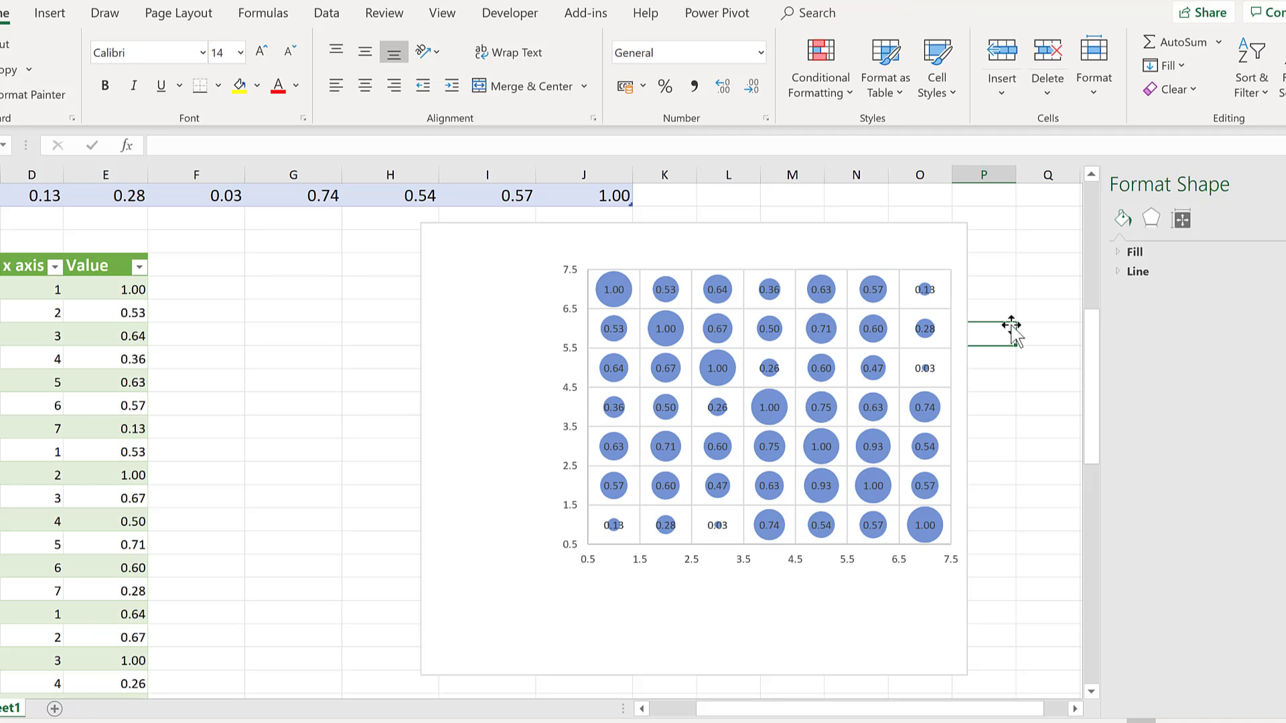
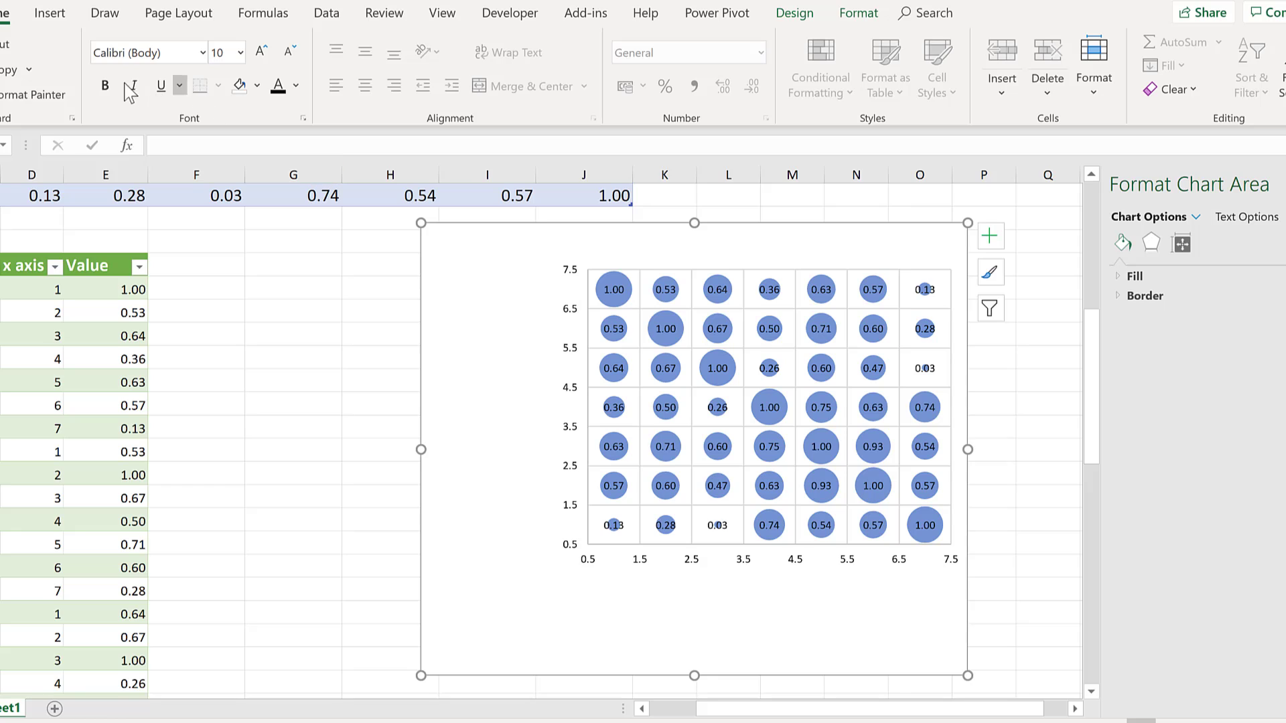
- Make all text in the bubble chart bold and increase its font size to 11
left_click(110, 87)
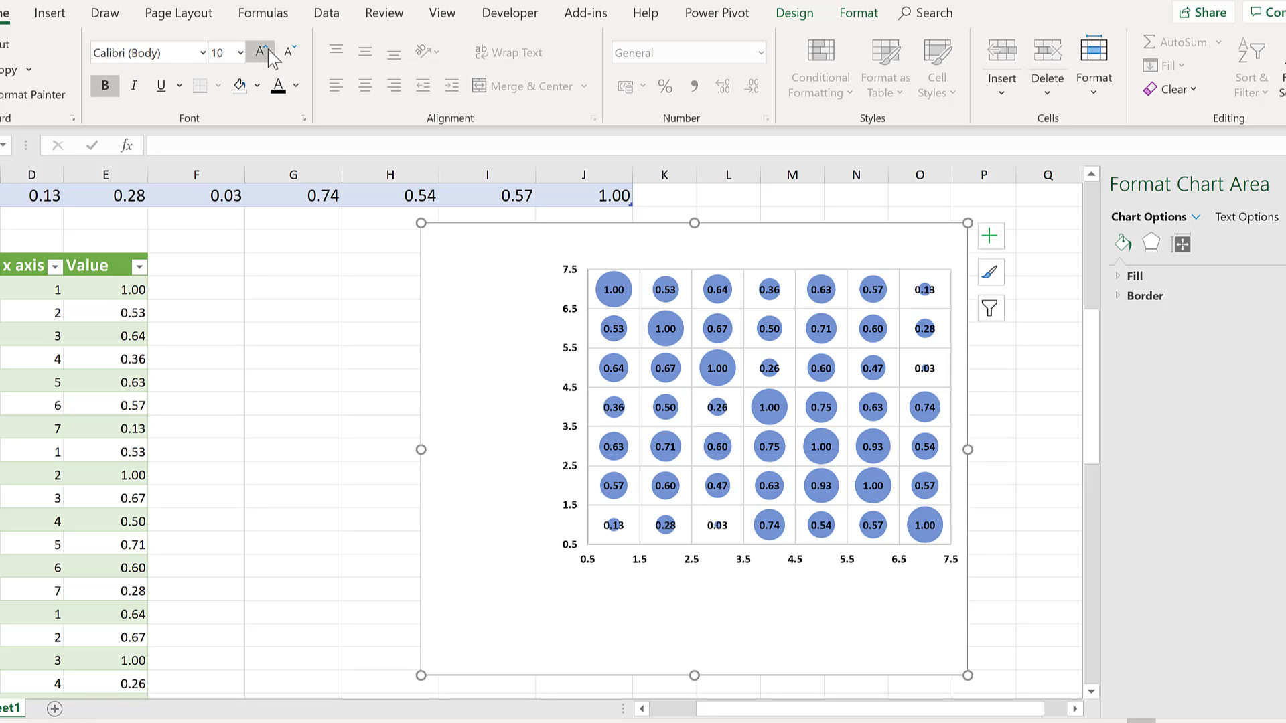
left_click(270, 57)
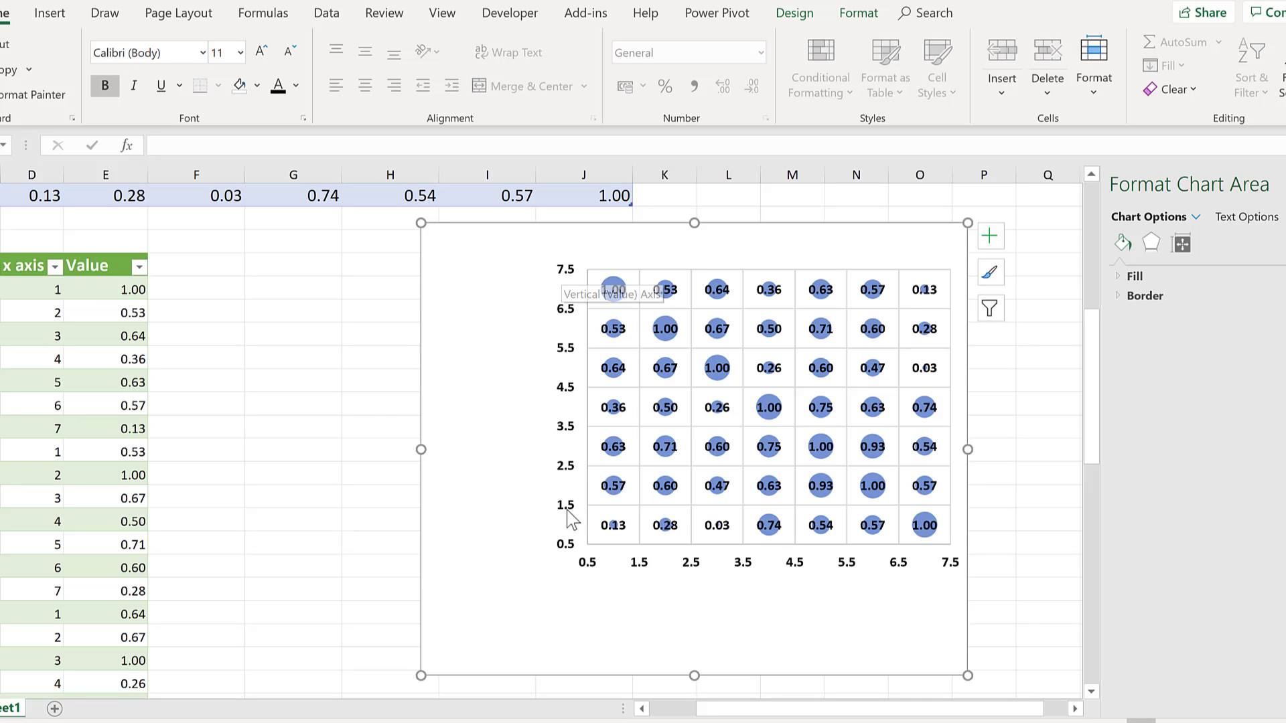
left_click(349, 272)
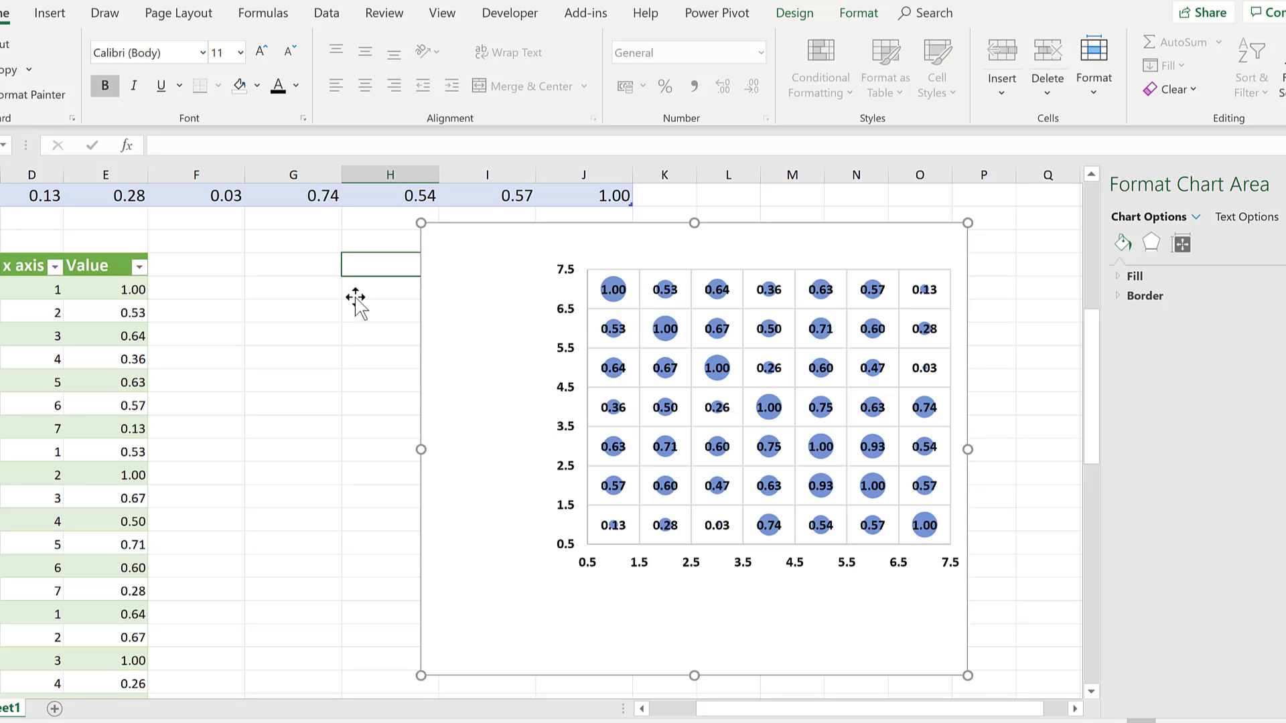
- Examine how the numbering in the correlation matrix's first column corresponds to the row order and vertical axis of the bubble chart
scroll(355, 299, "up", 3)
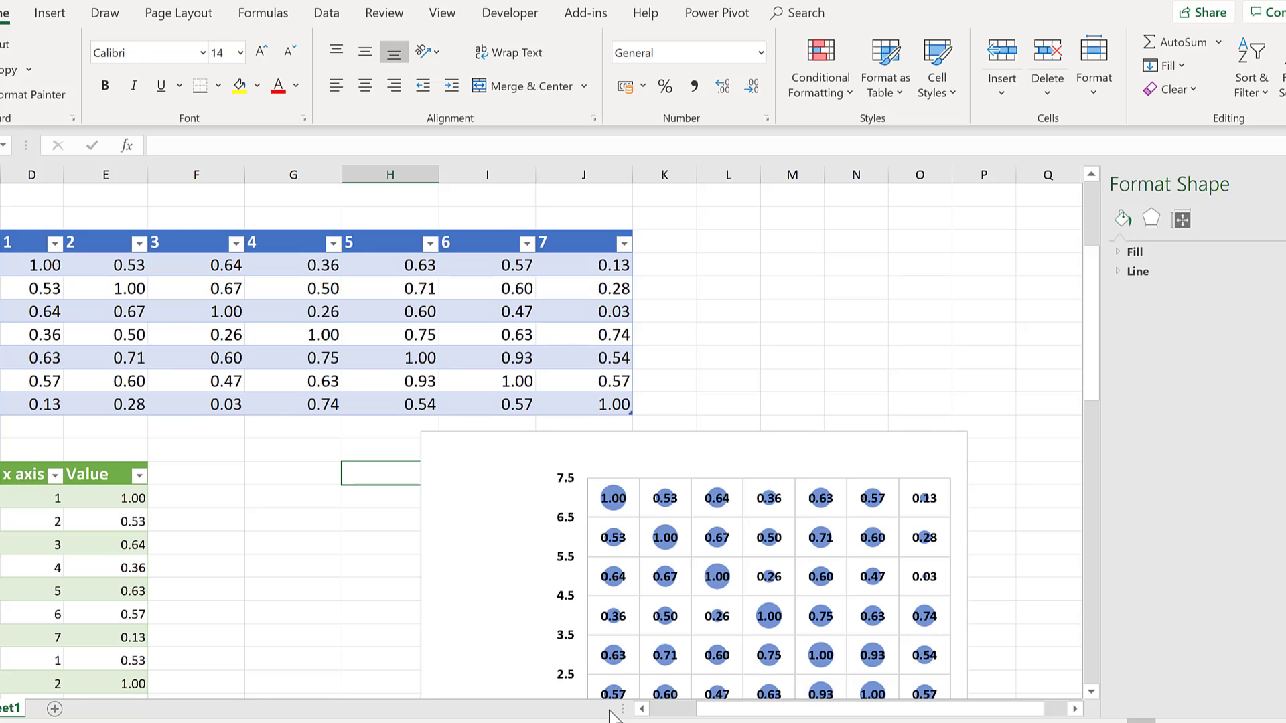
left_click(641, 713)
left_click_drag(57, 265, 46, 402)
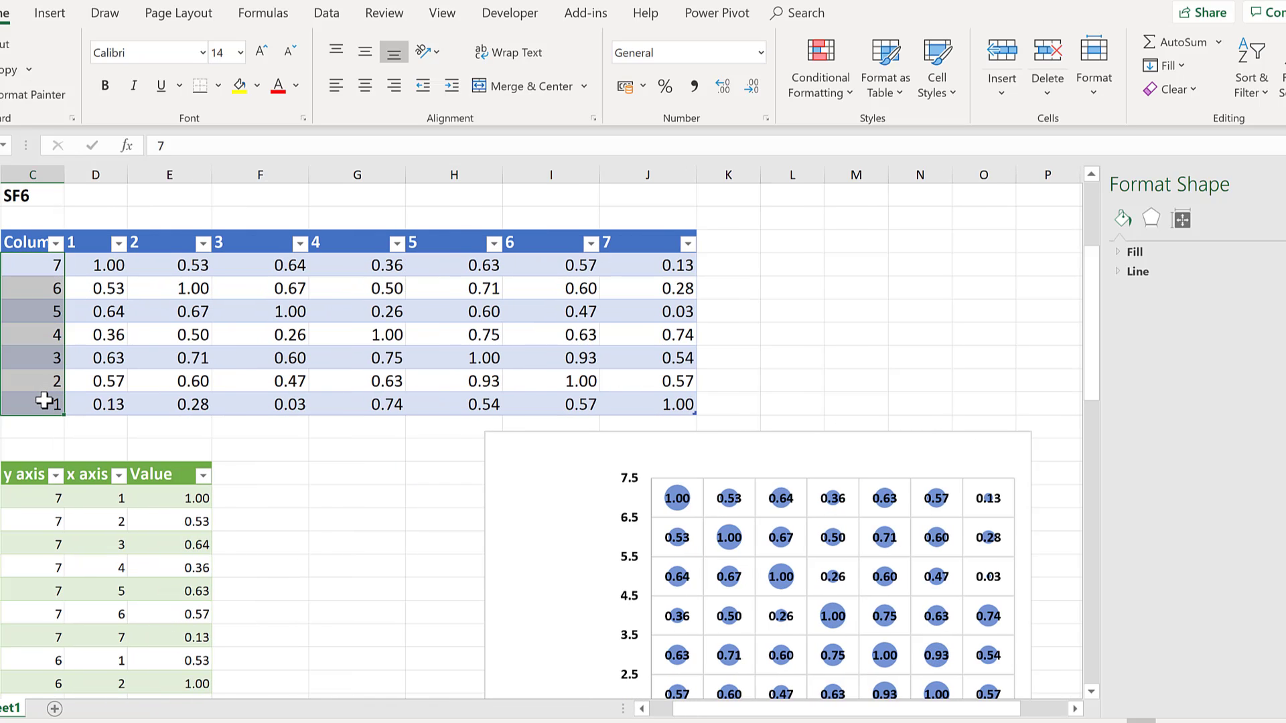
left_click(48, 265)
left_click(46, 409)
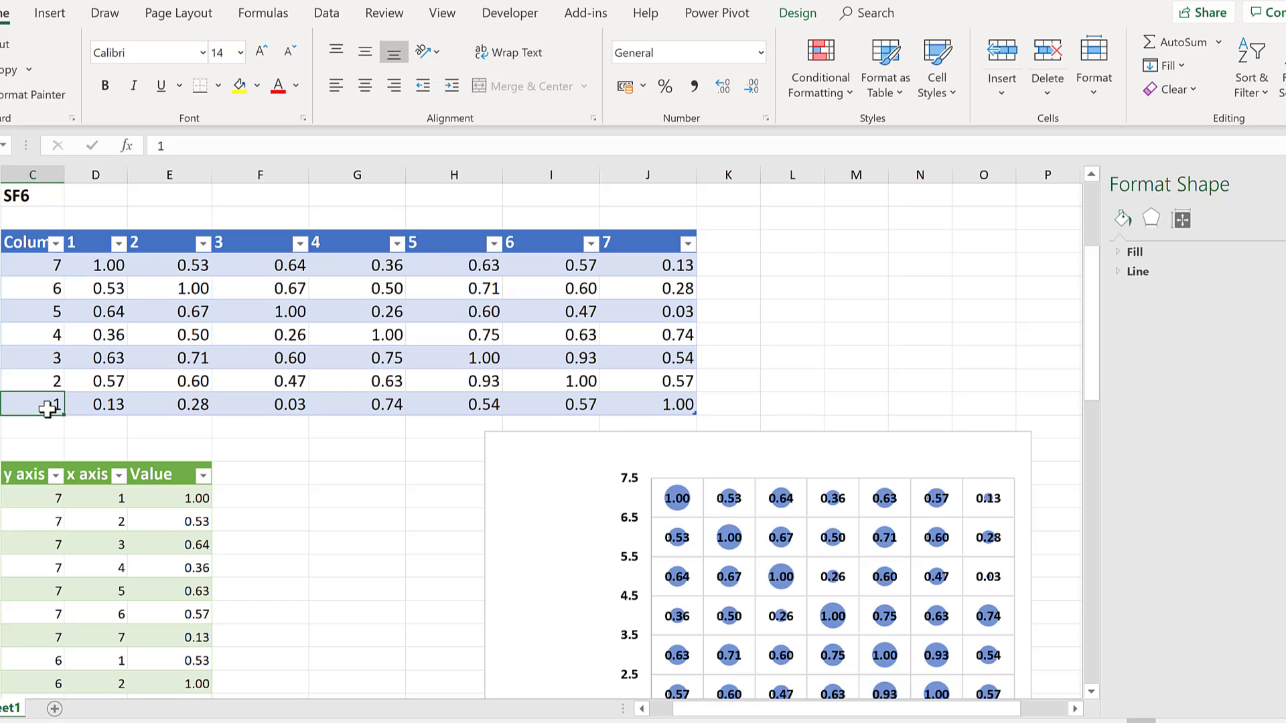
left_click(362, 474)
scroll(415, 438, "down", 2)
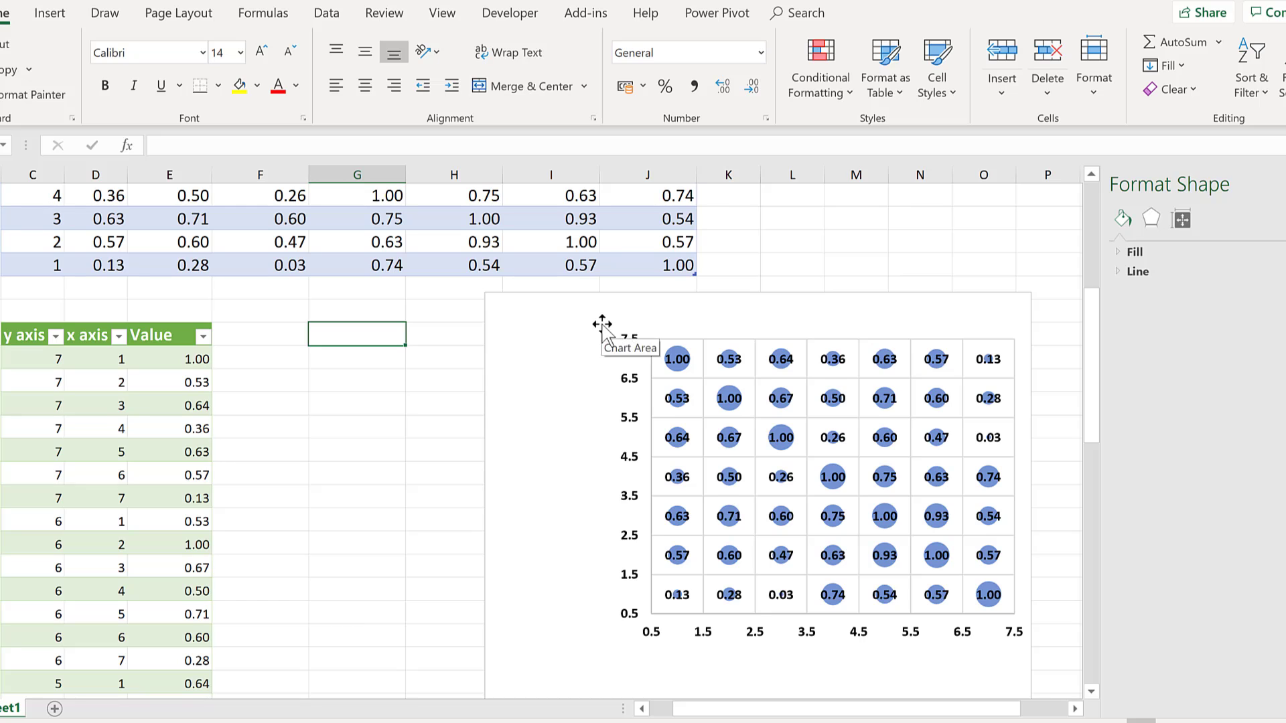
scroll(488, 279, "up", 2)
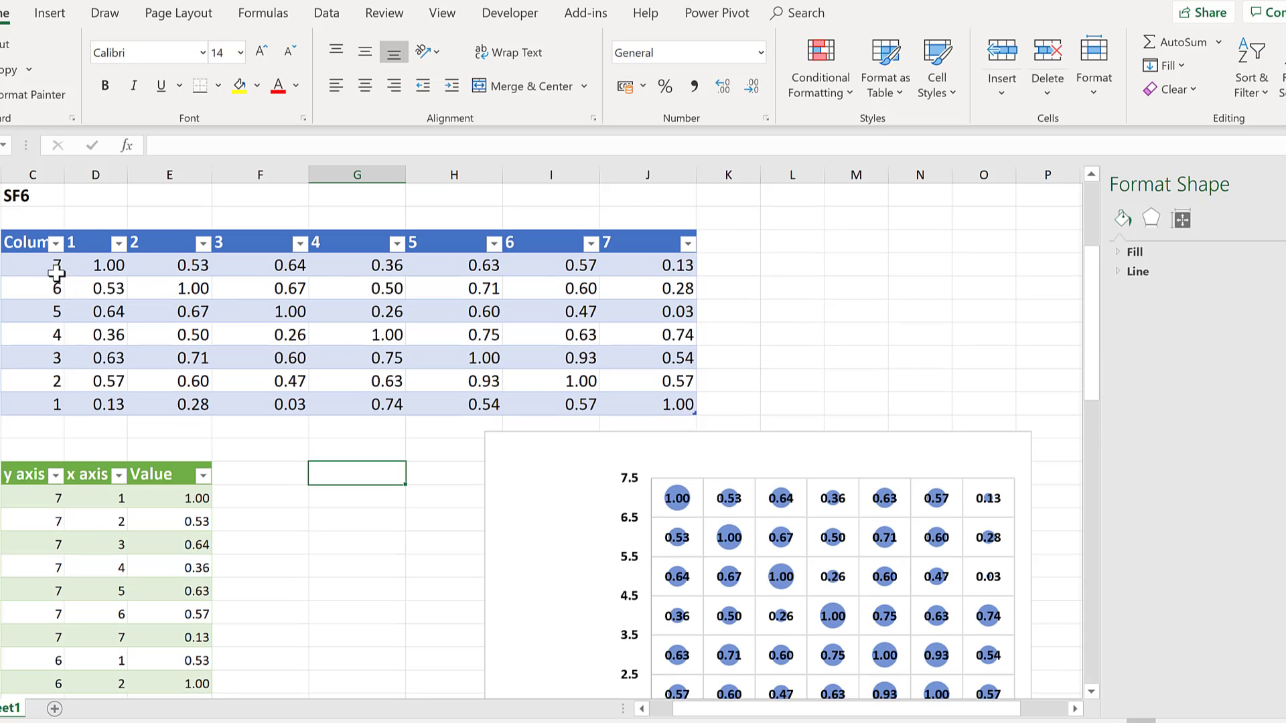
left_click(56, 268)
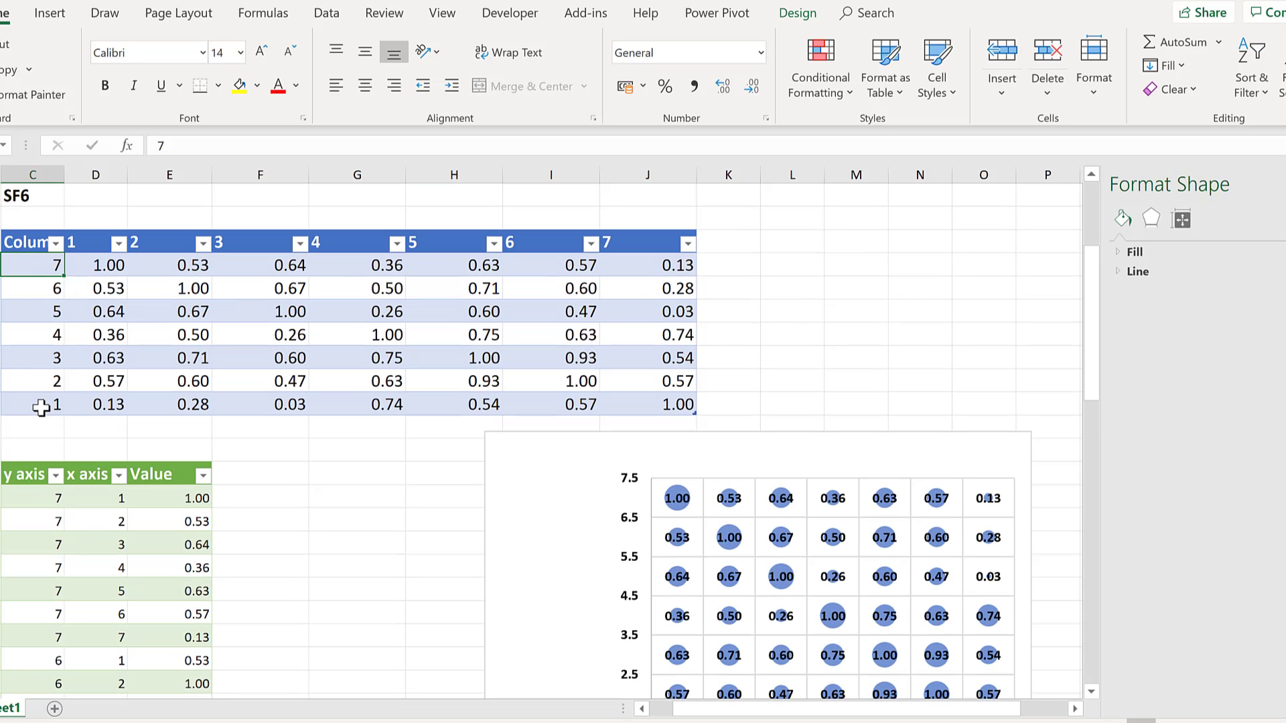
left_click(456, 450)
scroll(475, 451, "down", 2)
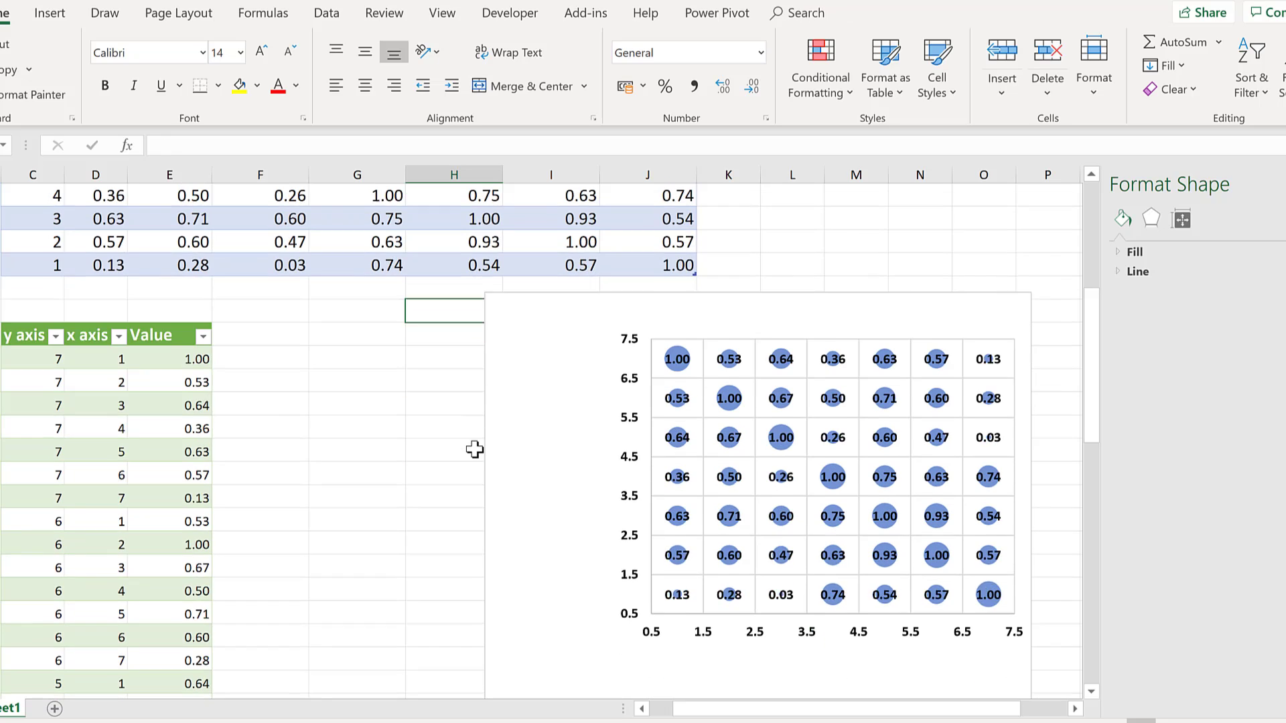
scroll(474, 450, "down", 1)
scroll(636, 522, "up", 1)
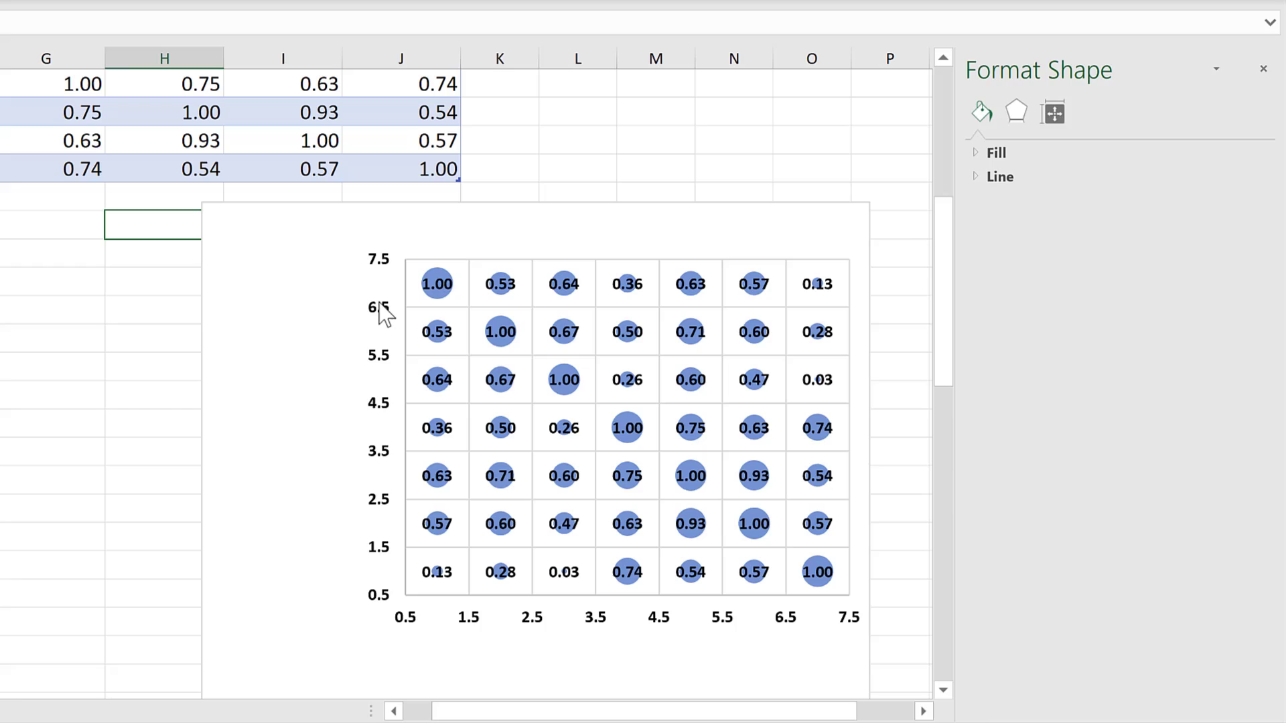
- Set the vertical axis label position to None and color the vertical axis line black
left_click(385, 313)
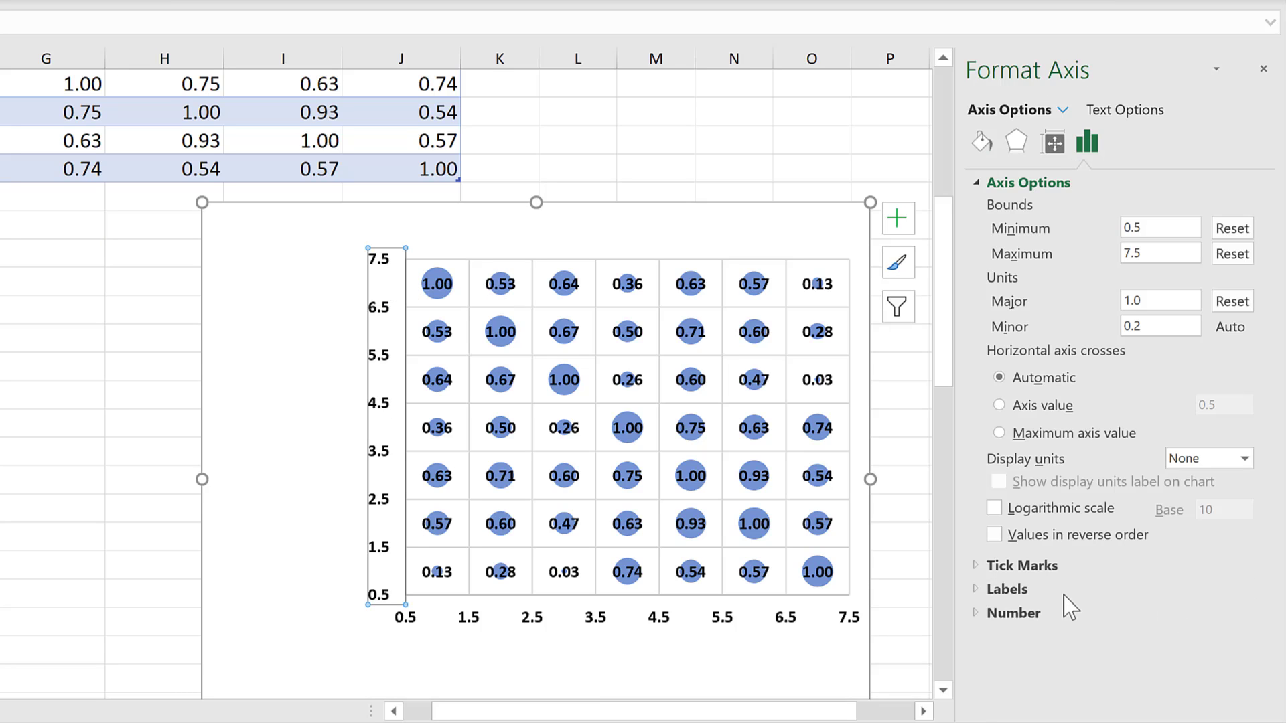
left_click(1008, 589)
left_click(1214, 623)
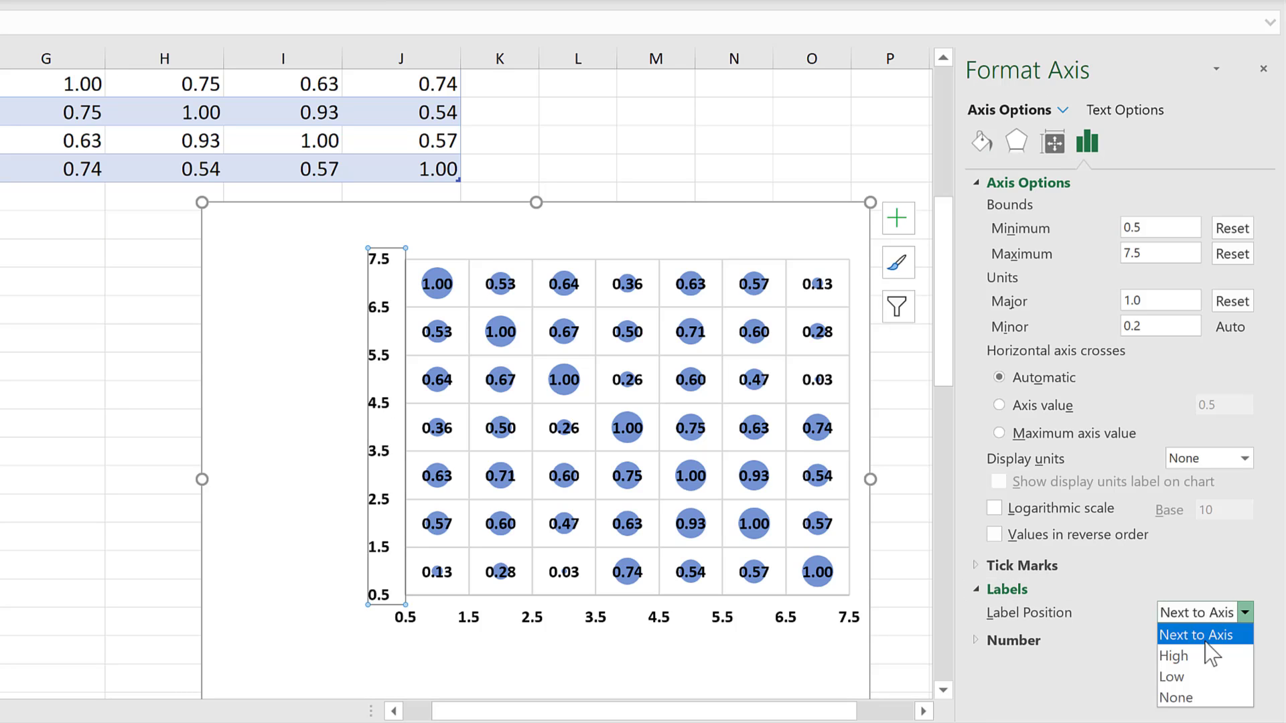
left_click(1180, 696)
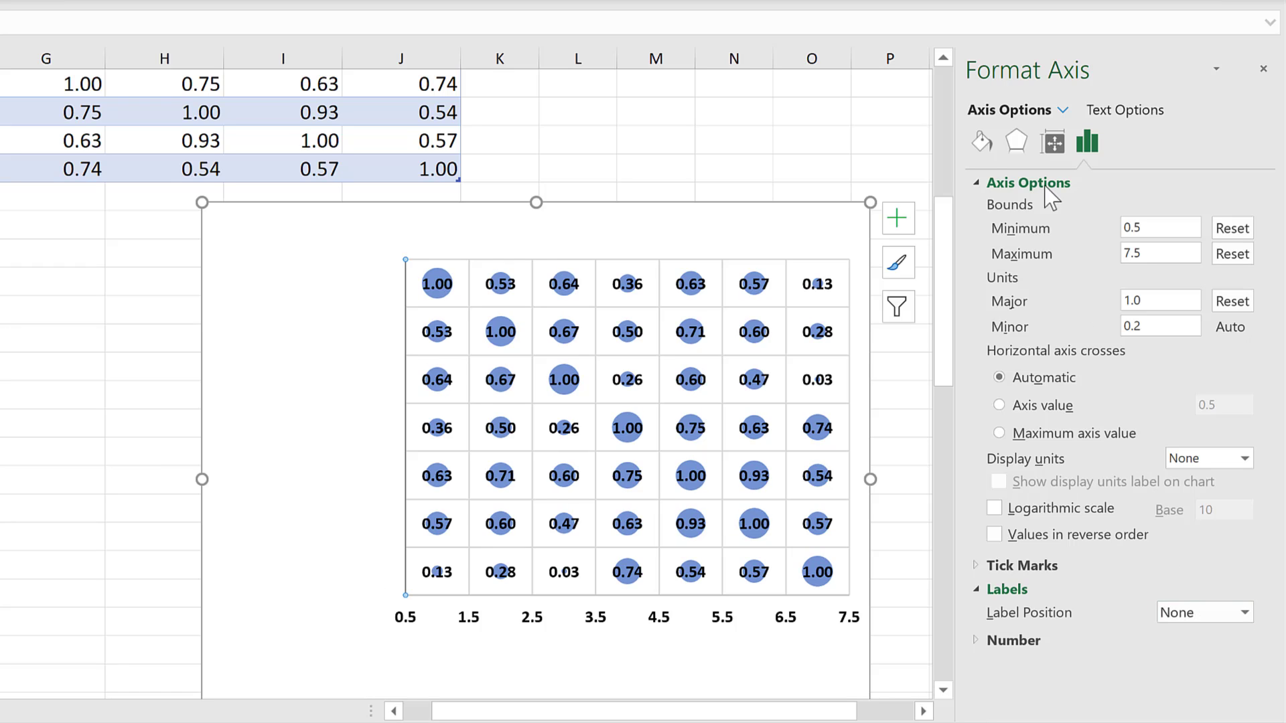
left_click(982, 141)
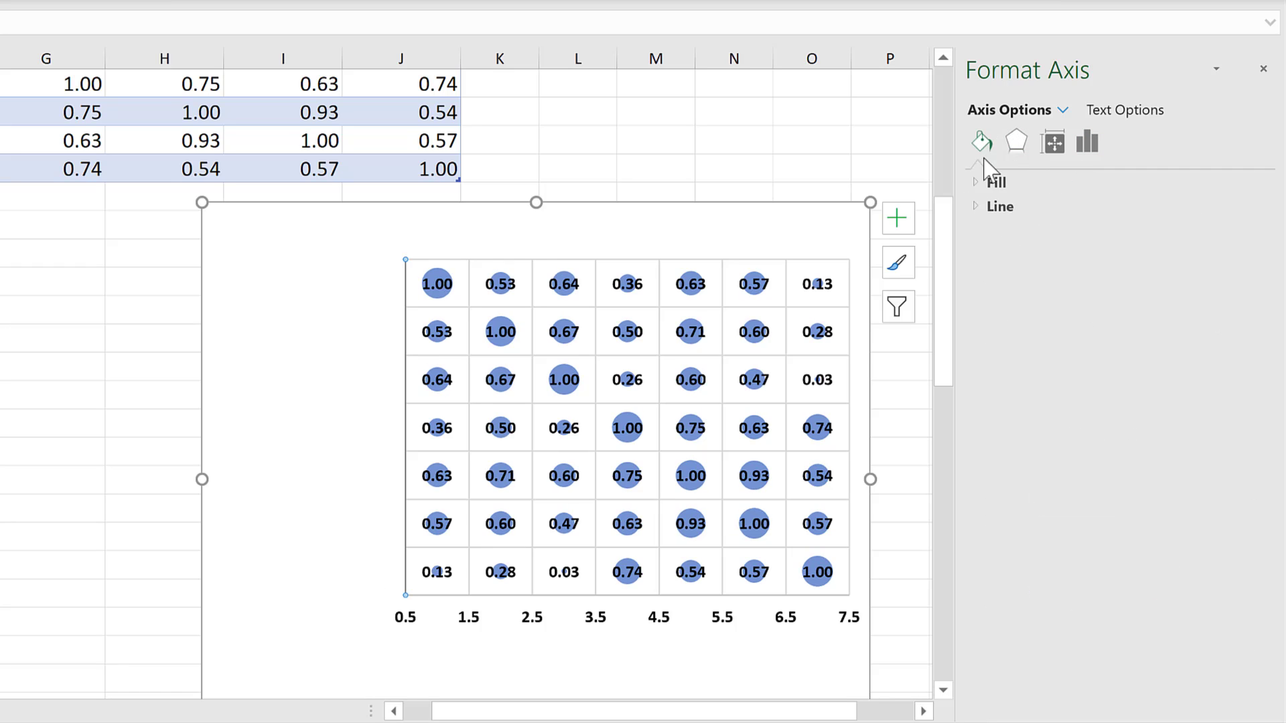
left_click(986, 208)
left_click(1234, 347)
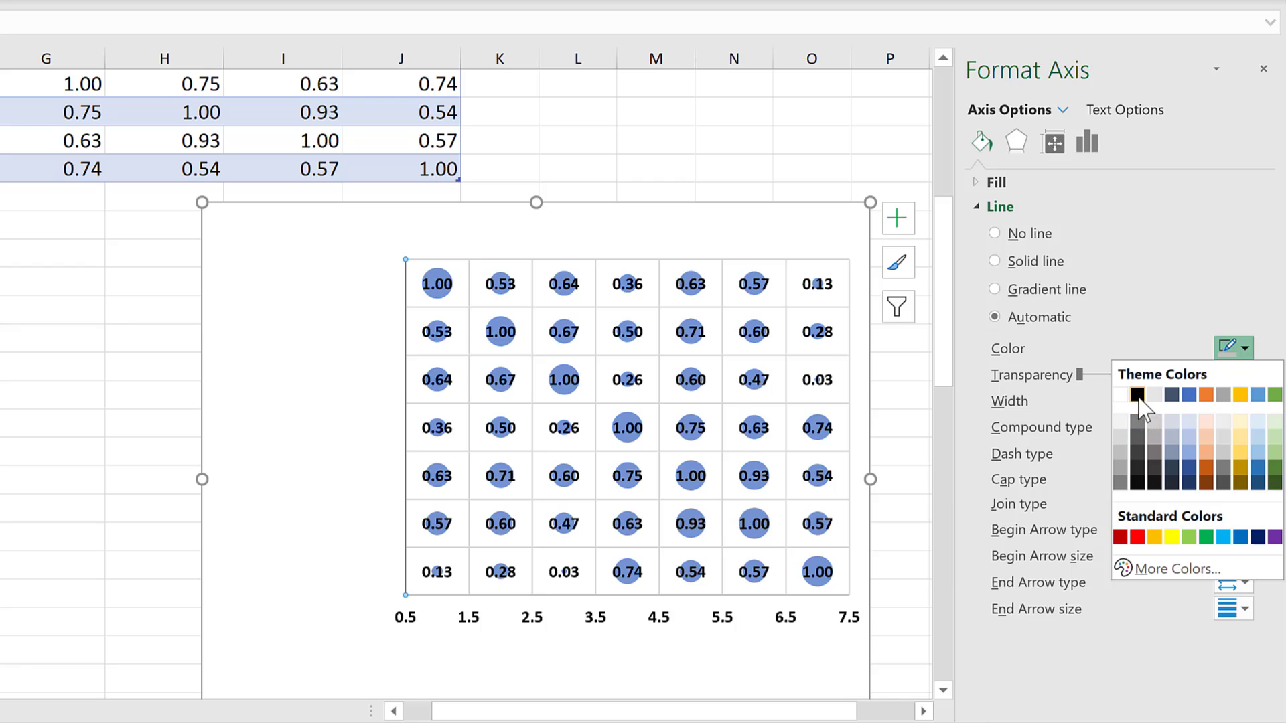
left_click(1137, 396)
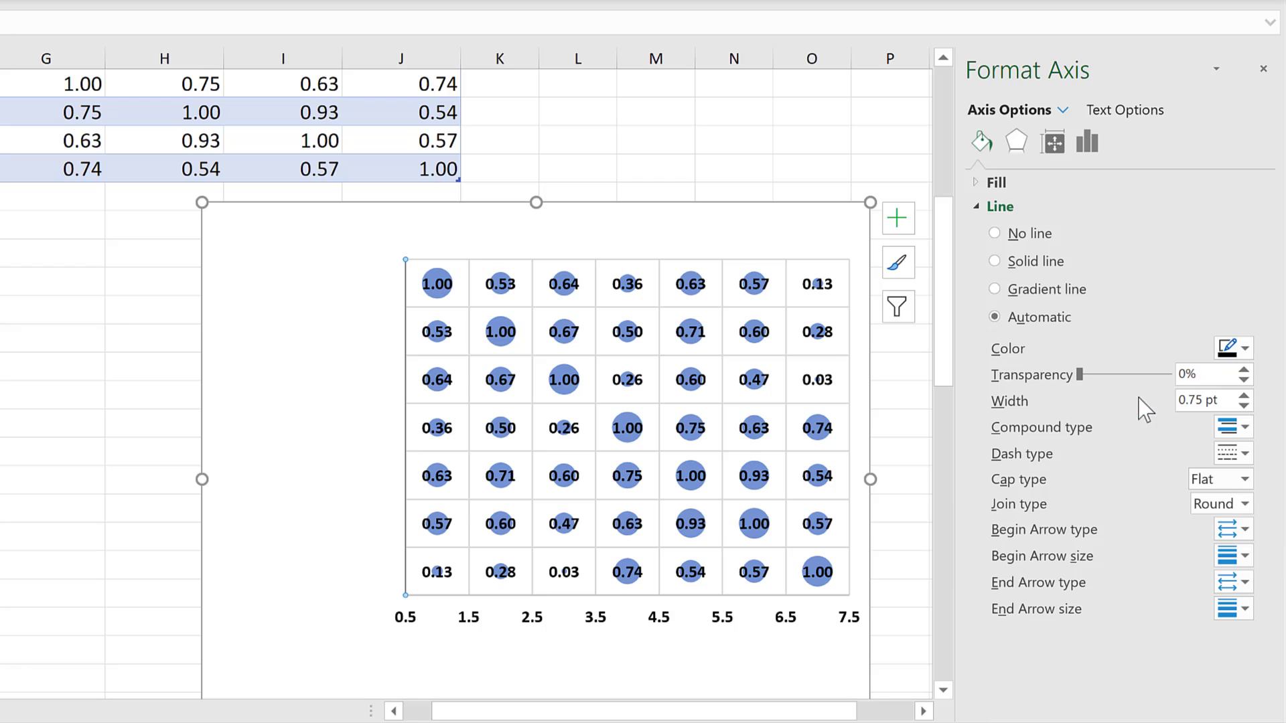
- Color the horizontal axis line black and set the horizontal axis label position to None
left_click(472, 623)
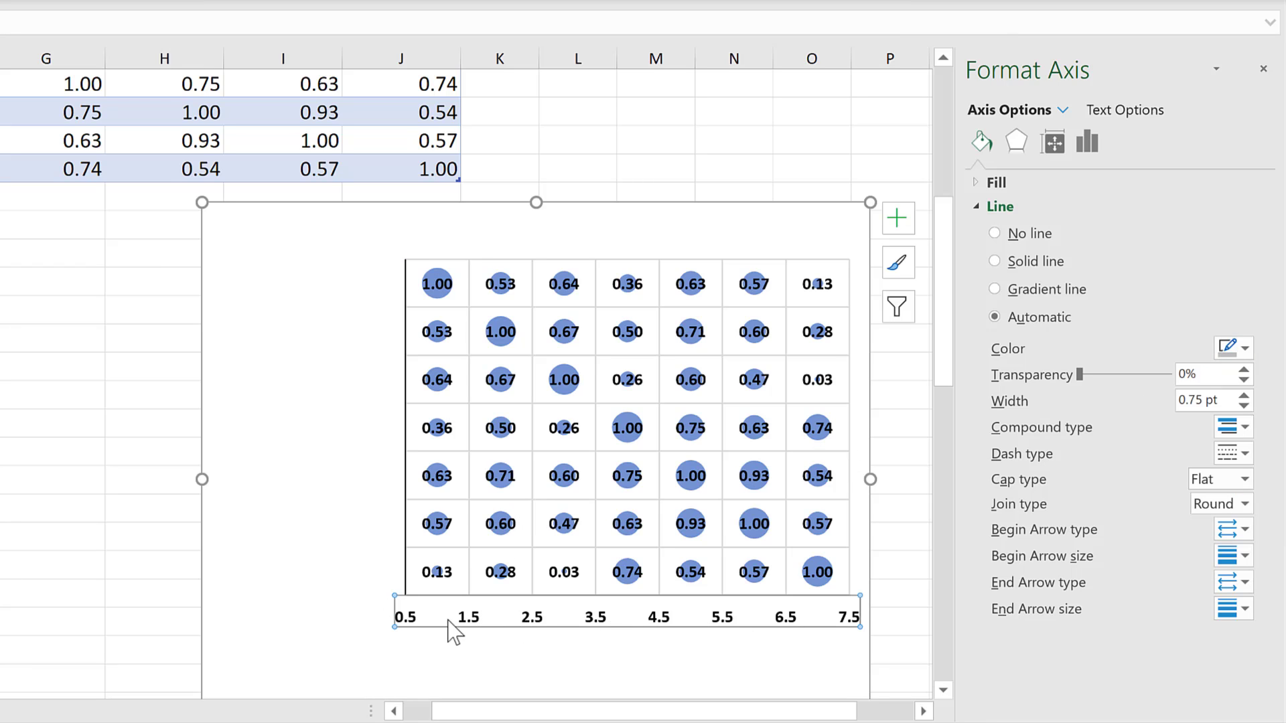
left_click(1233, 348)
left_click(1138, 397)
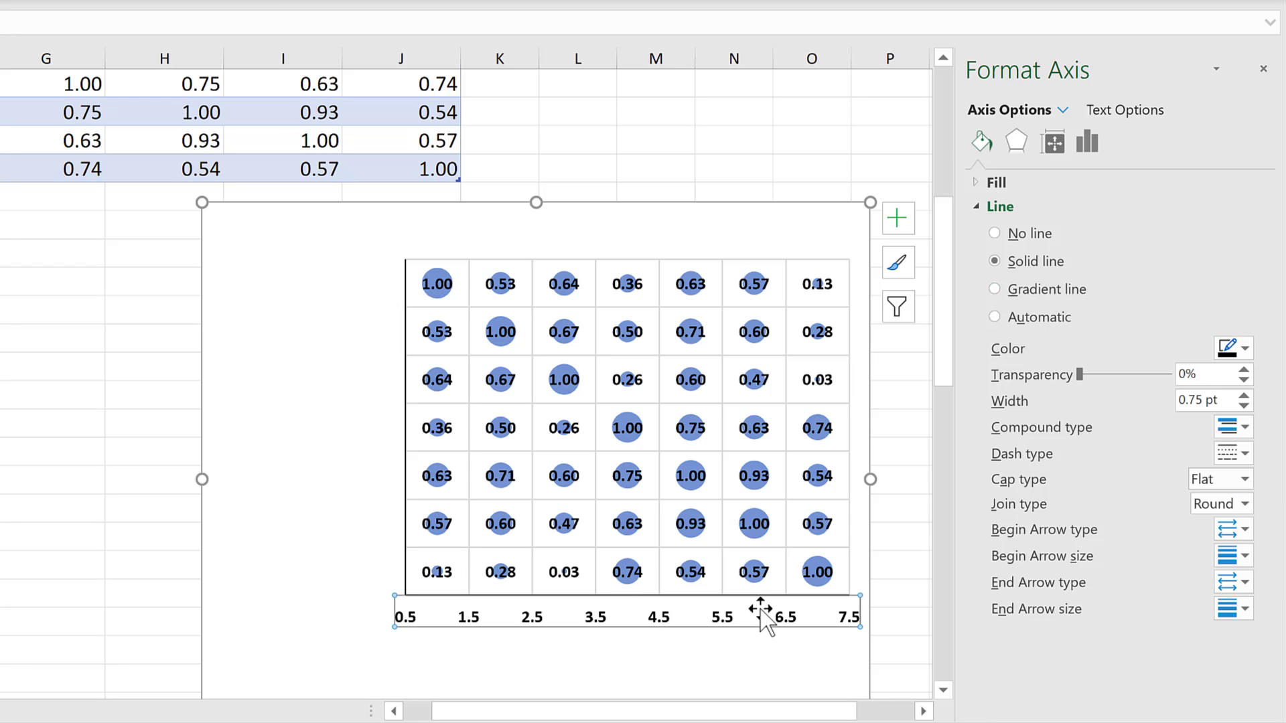
left_click(1089, 142)
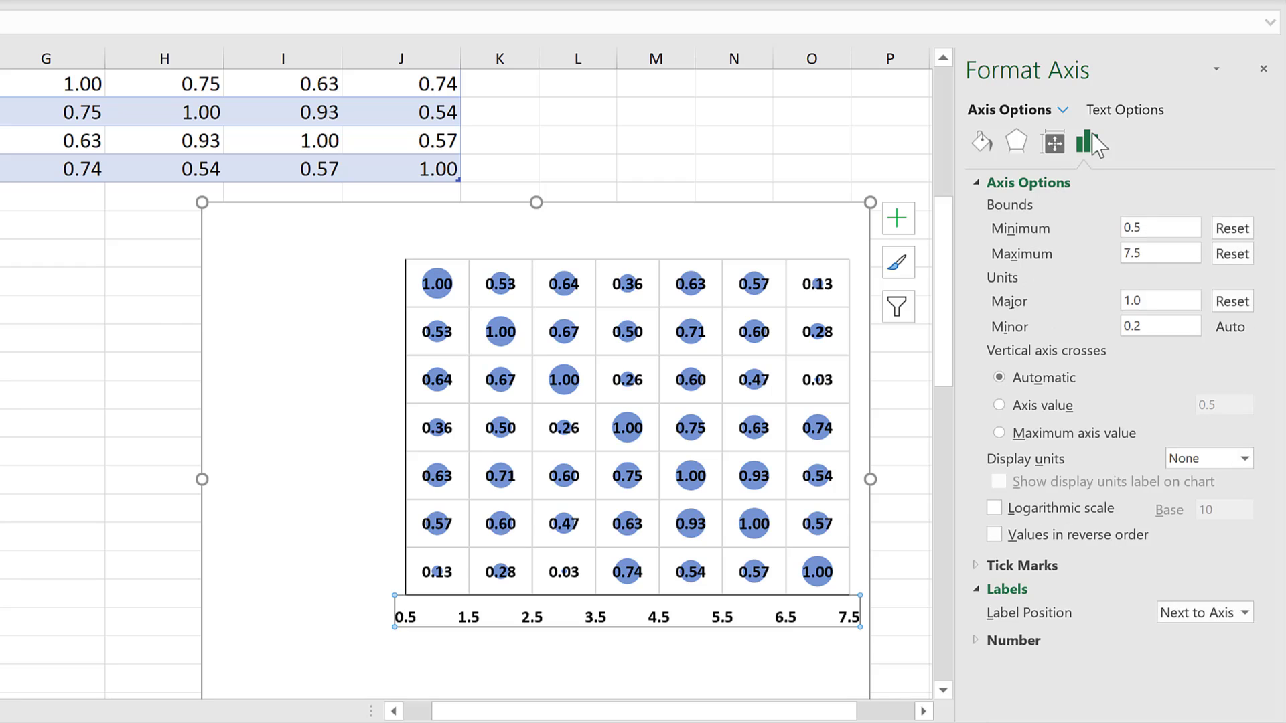
left_click(1206, 615)
left_click(1181, 698)
- Color the chart's vertical major gridlines black
left_click(535, 282)
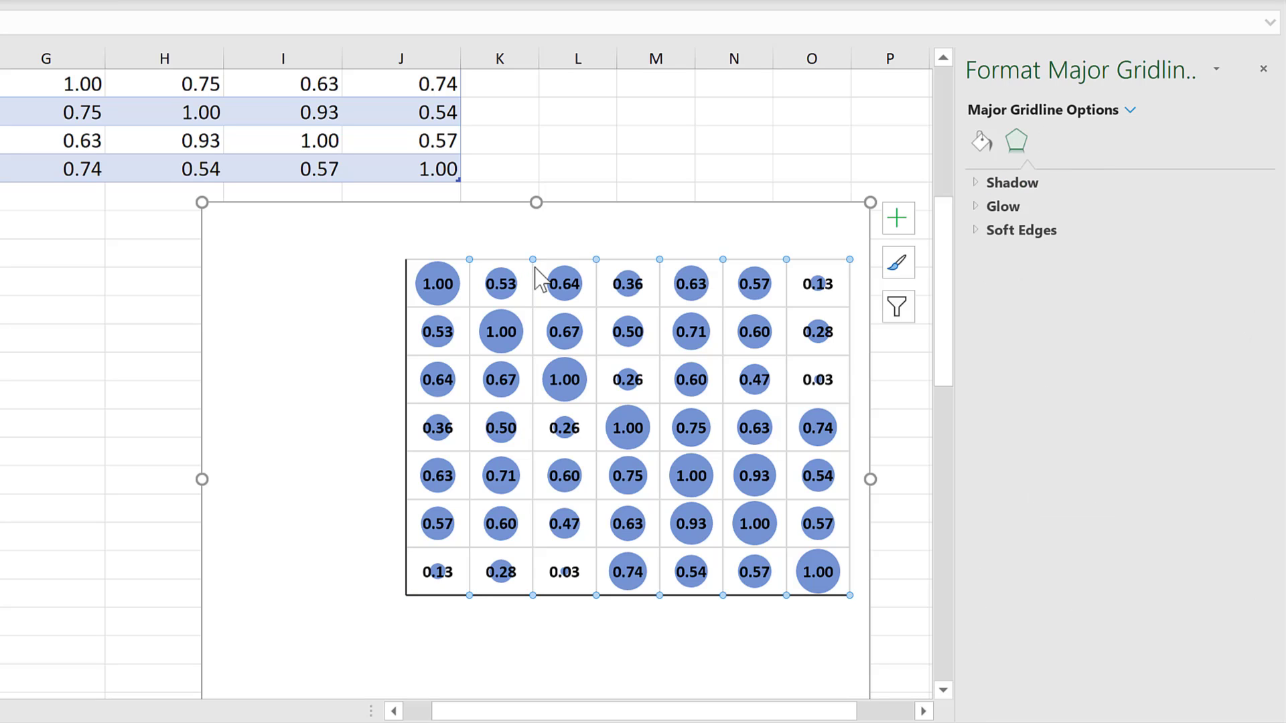
left_click(985, 143)
left_click(1234, 324)
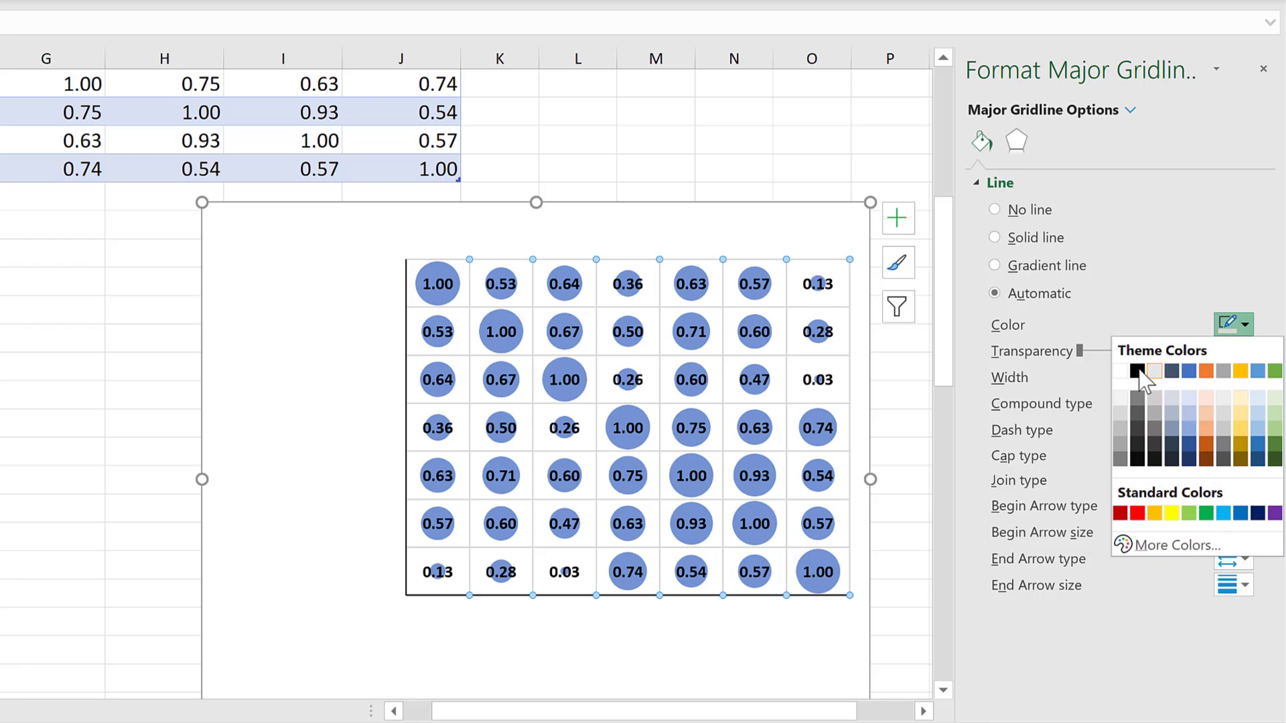
left_click(1137, 371)
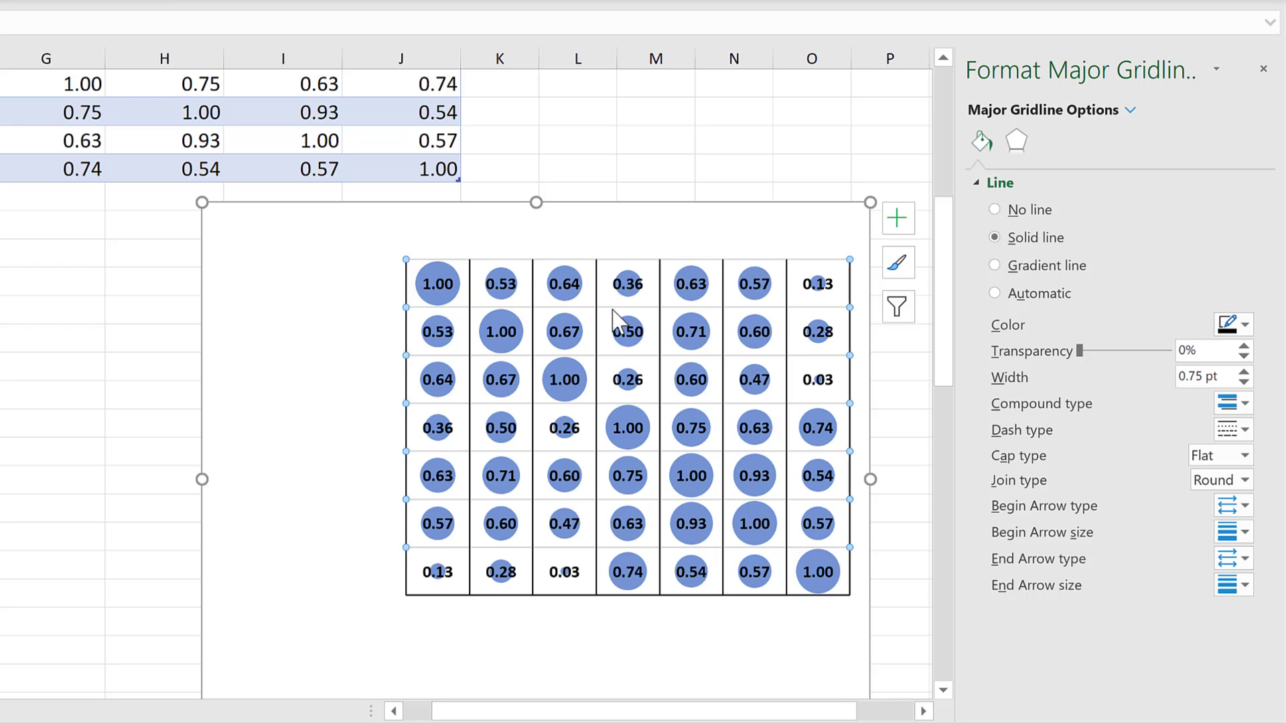
- Color the chart's horizontal major gridlines black to match the vertical ones
key("ctrl+z")
left_click(1234, 325)
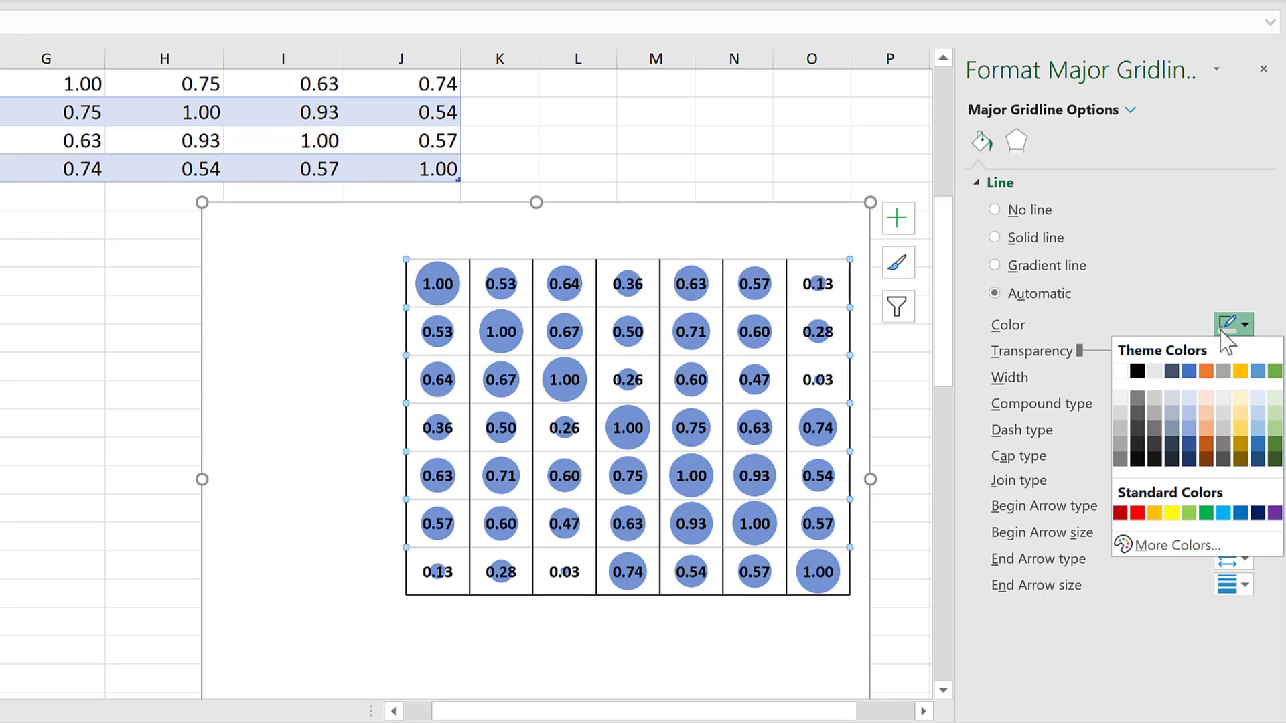
left_click(1138, 371)
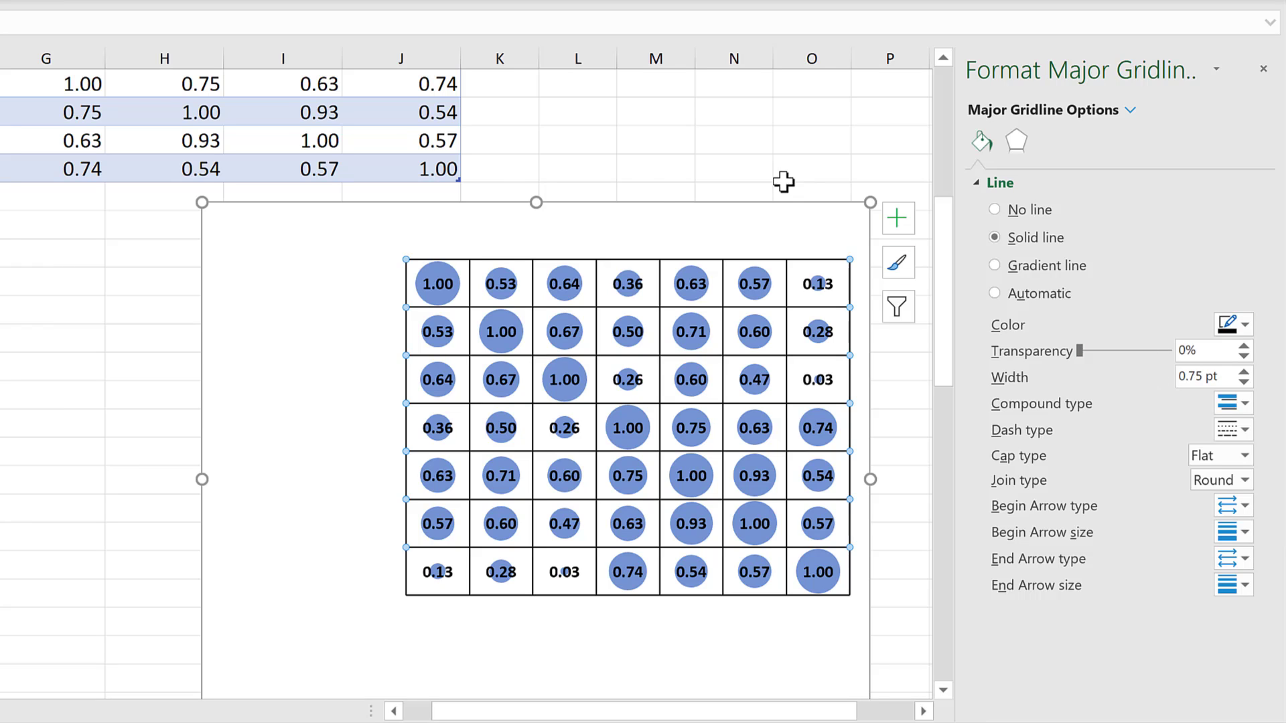
left_click(653, 166)
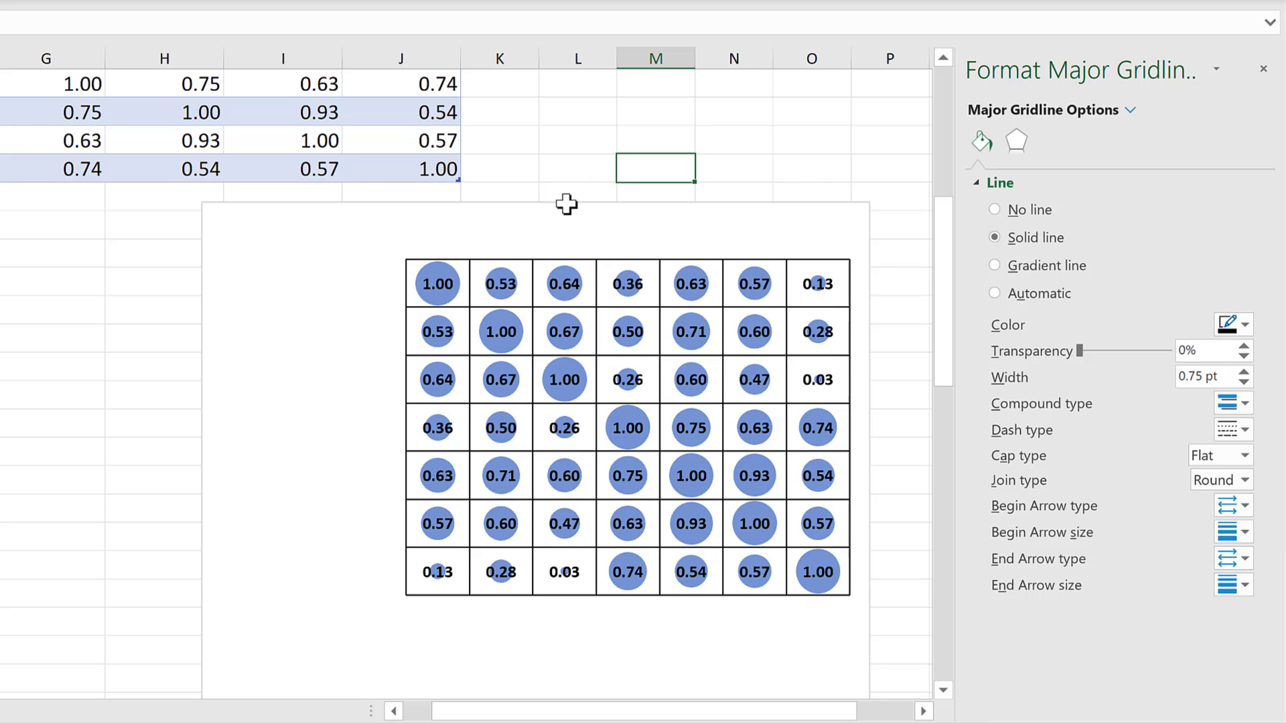
- Remove the border line around the chart area
left_click(247, 217)
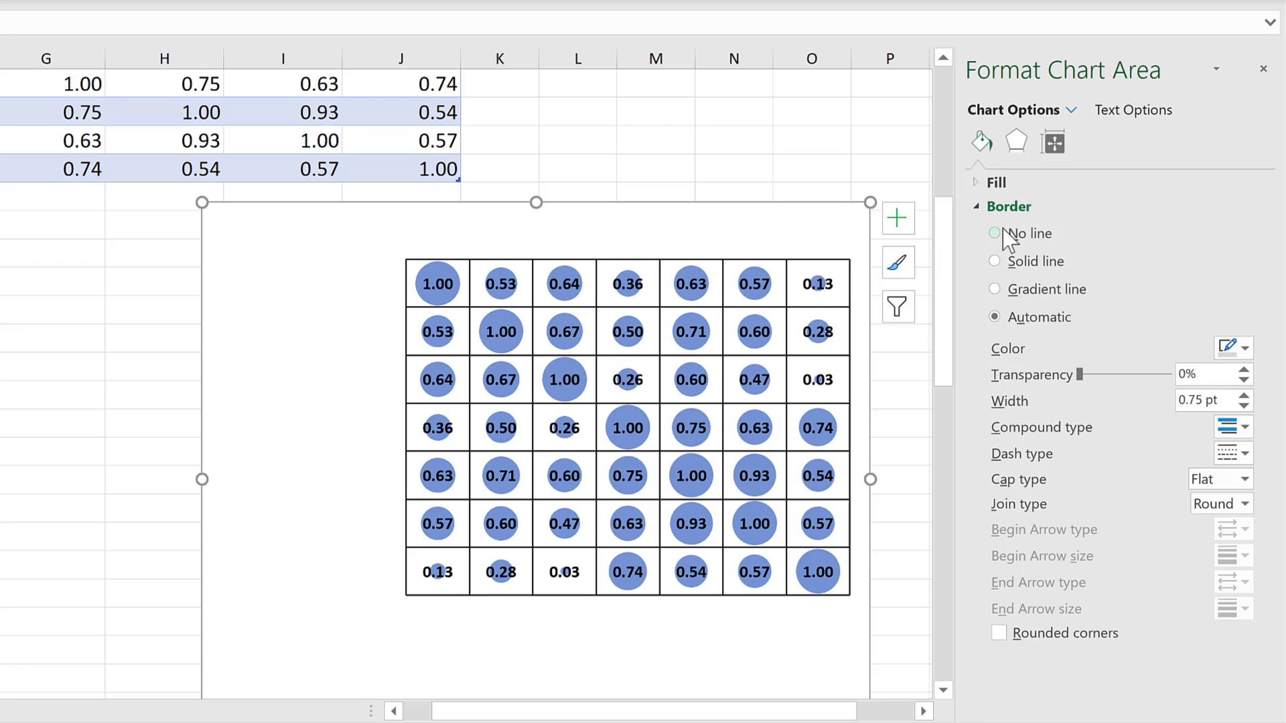
left_click(1004, 230)
left_click(824, 141)
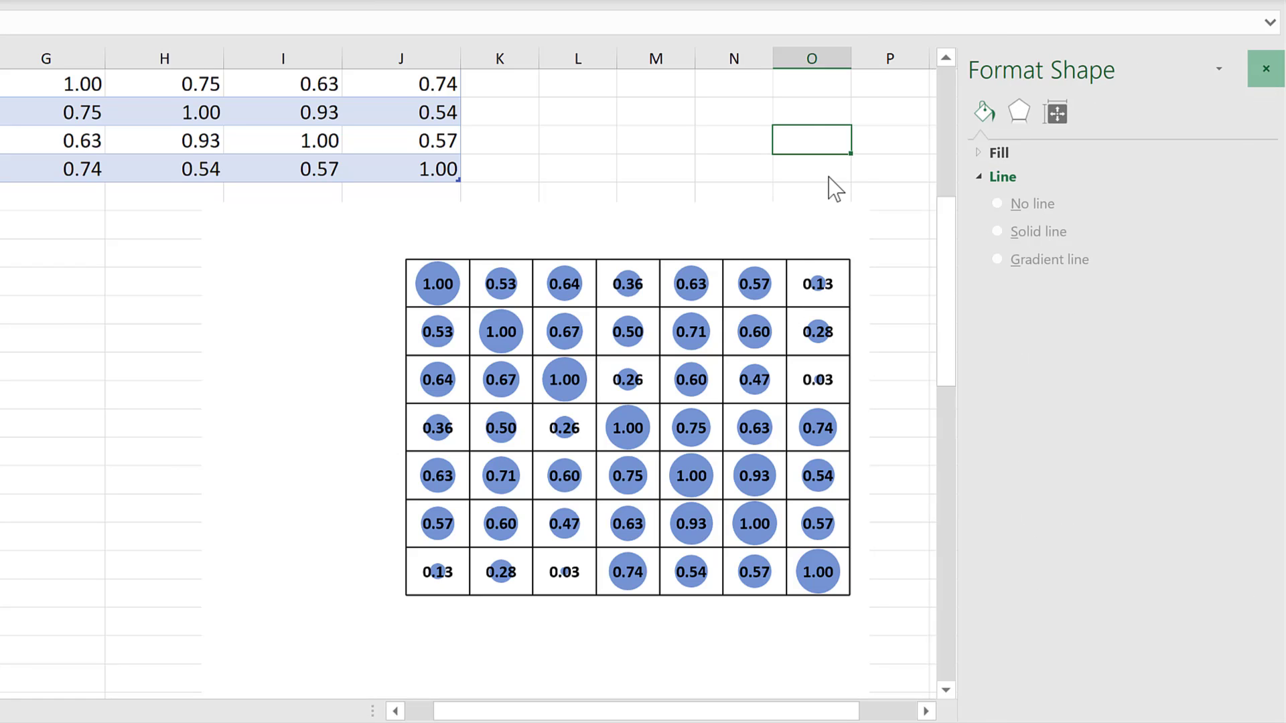
- Move the bubble chart right to start at about column L, freeing the columns beside the unpivoted table
scroll(851, 254, "down", 1)
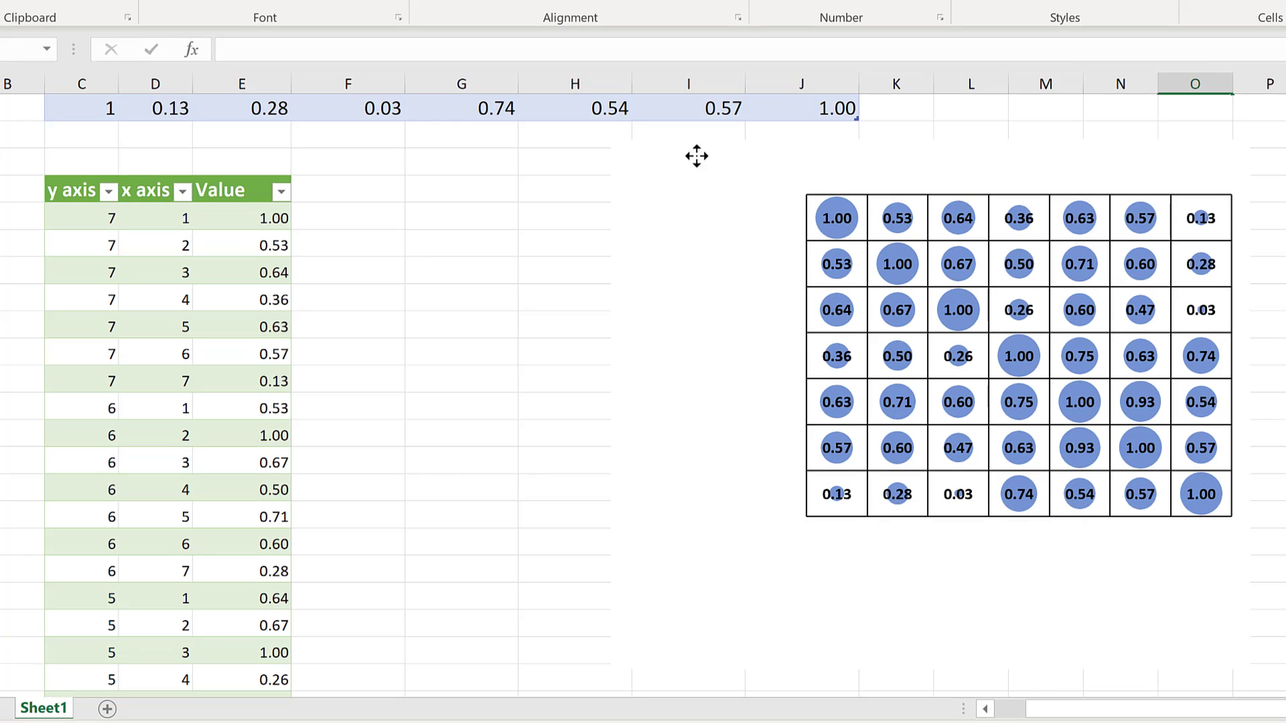
left_click(292, 130)
left_click_drag(698, 153, 1007, 149)
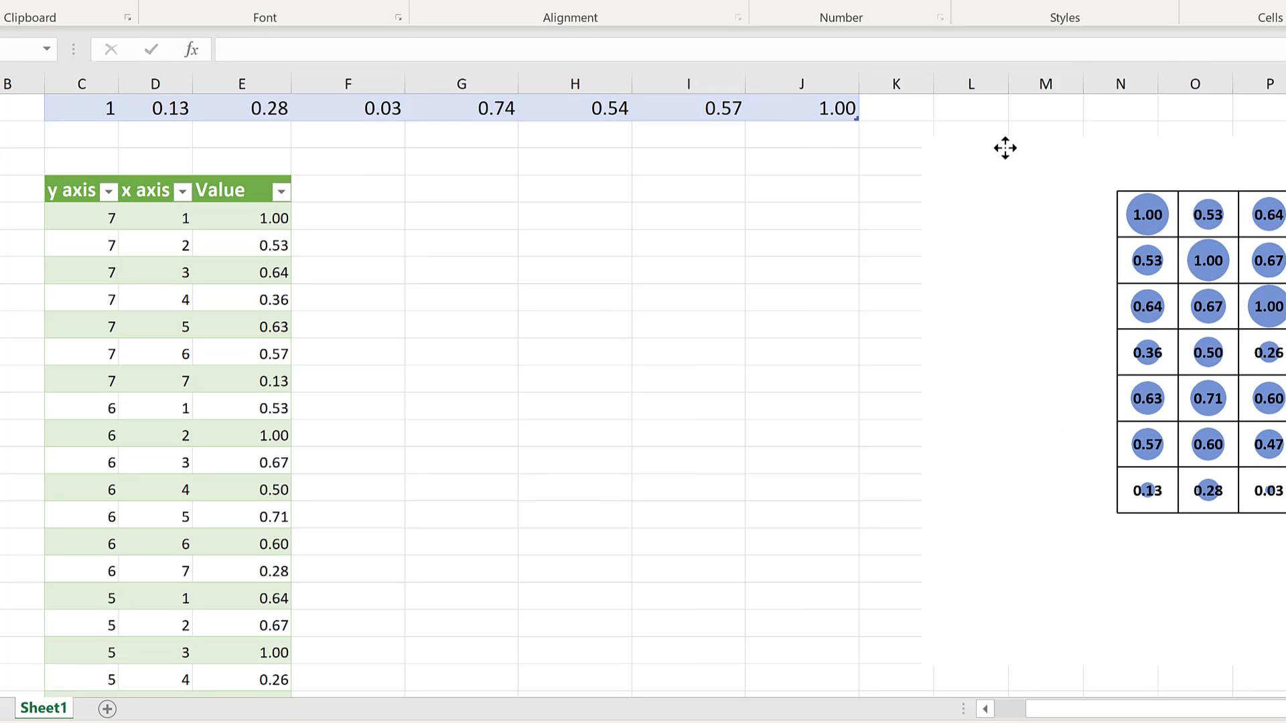
- Add four range columns to the unpivoted table after Value, headed <0.25, 0.25-0.5, 0.5-0.75 and >0.75
left_click(310, 194)
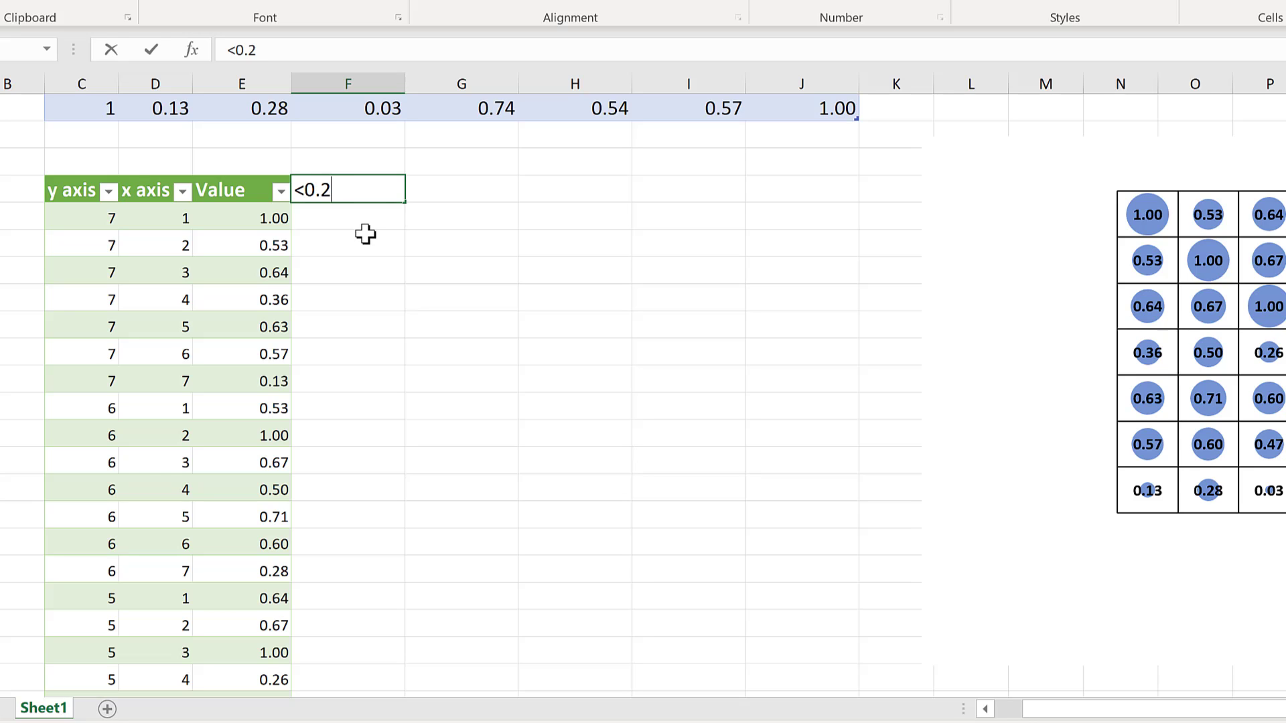
key("Tab")
type("0.")
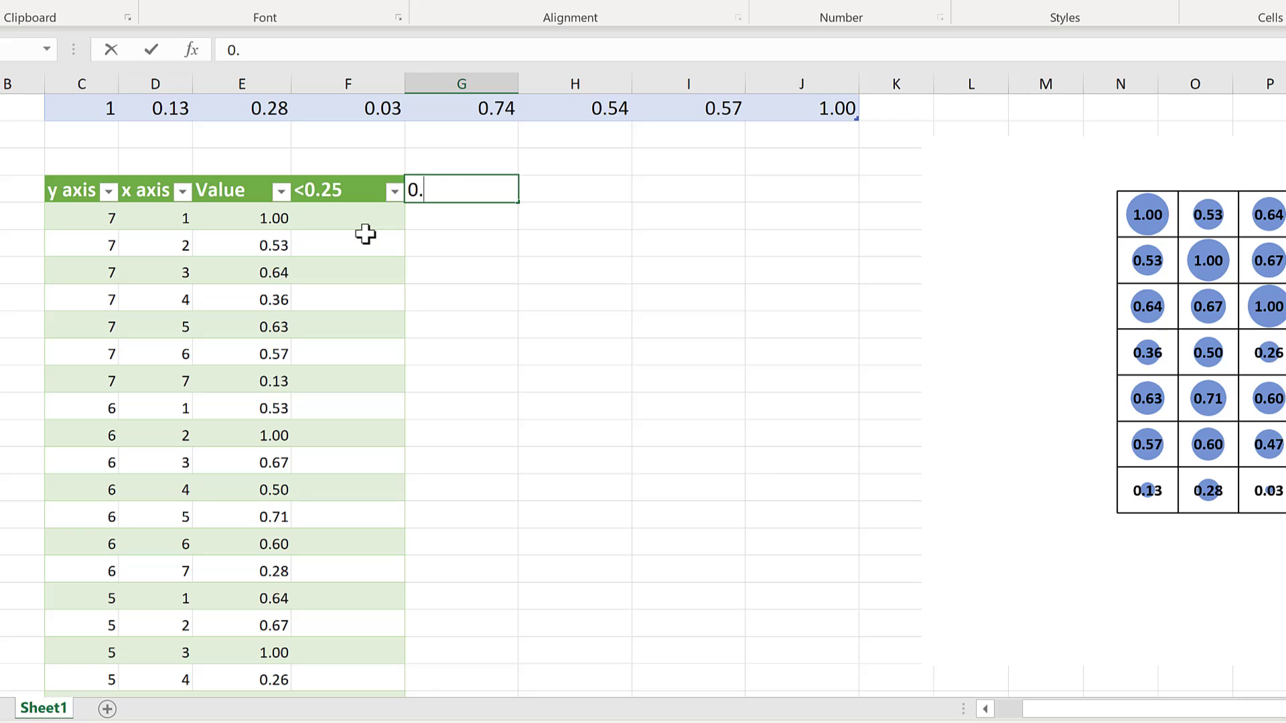
type("25-0.5")
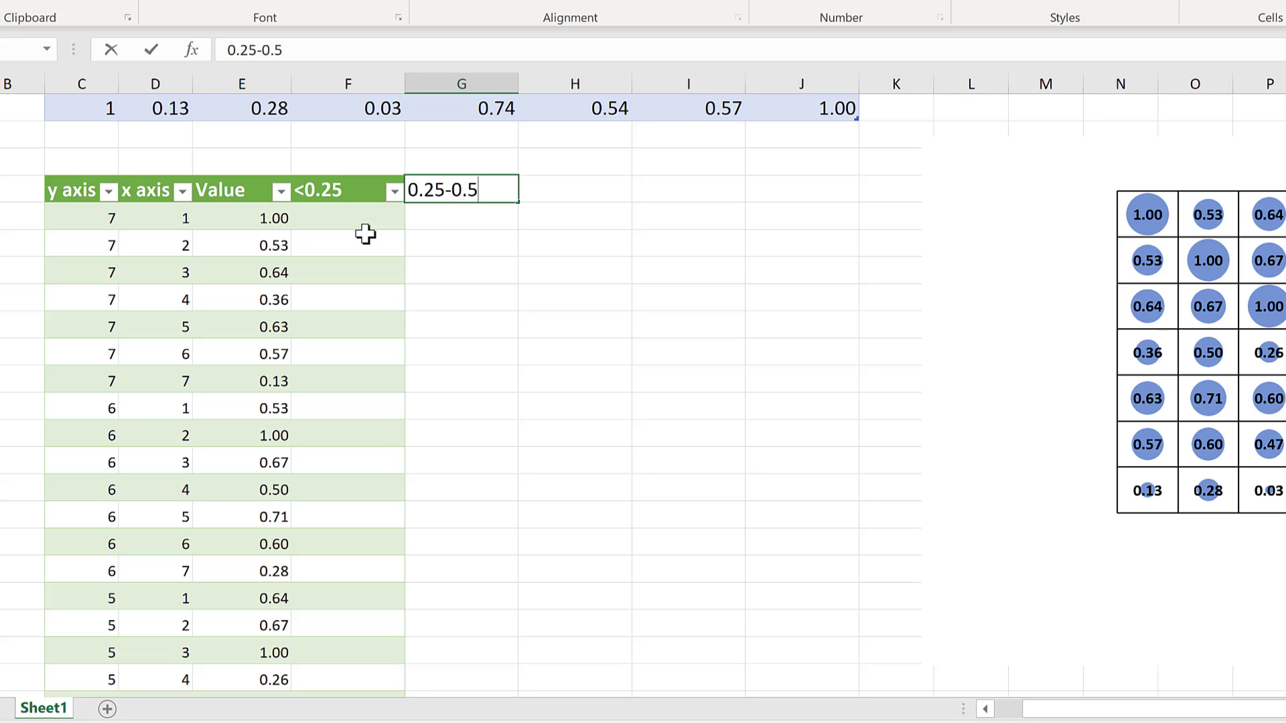
key("Tab")
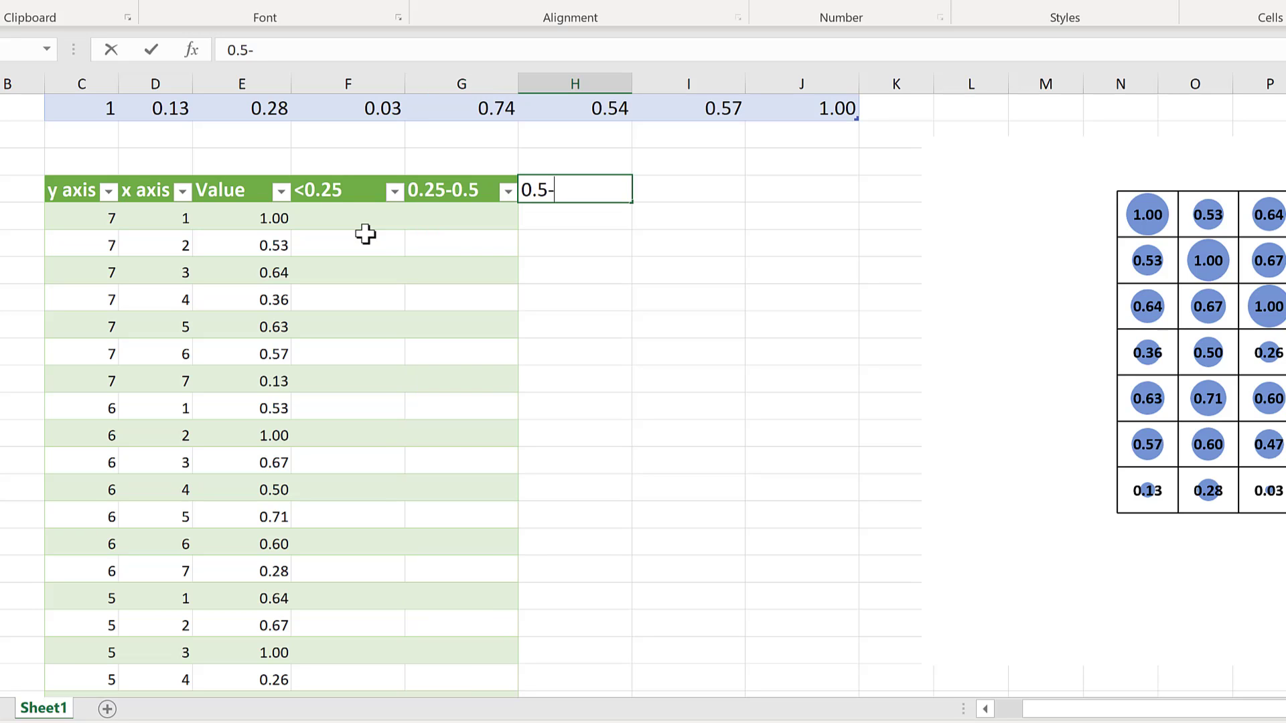
type("0.5-0.75")
key("Tab")
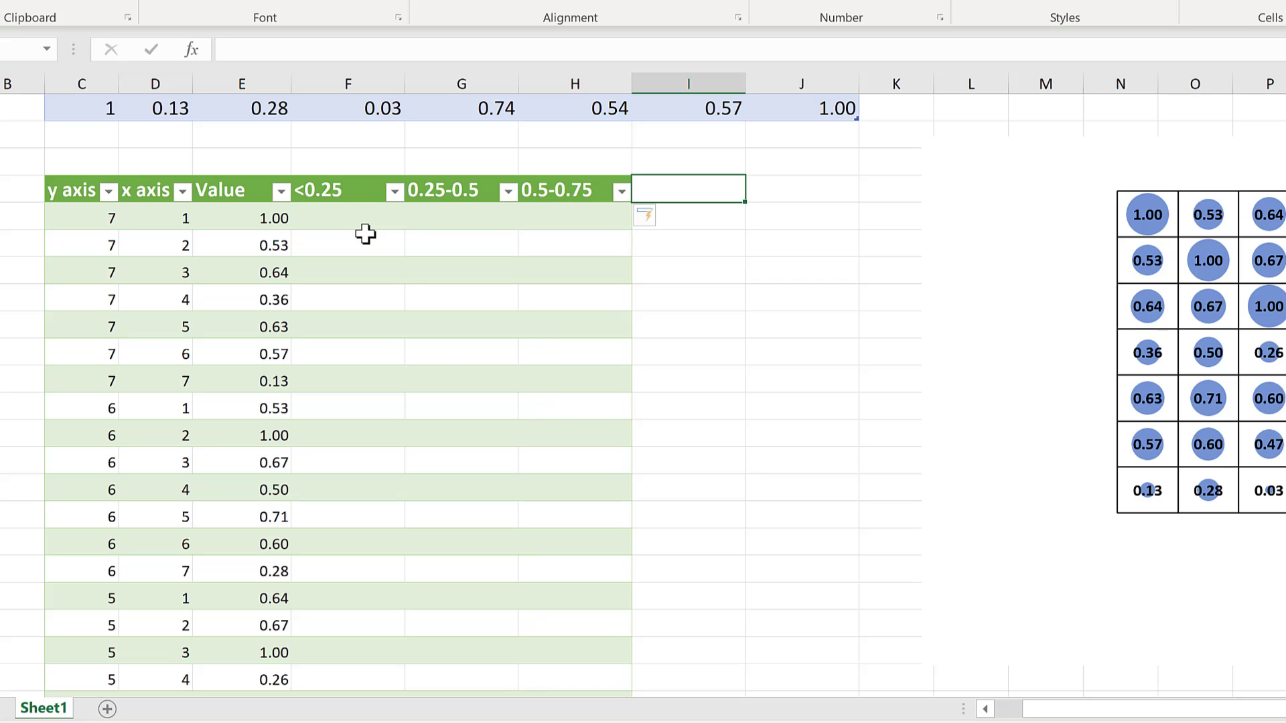
type(">0.75")
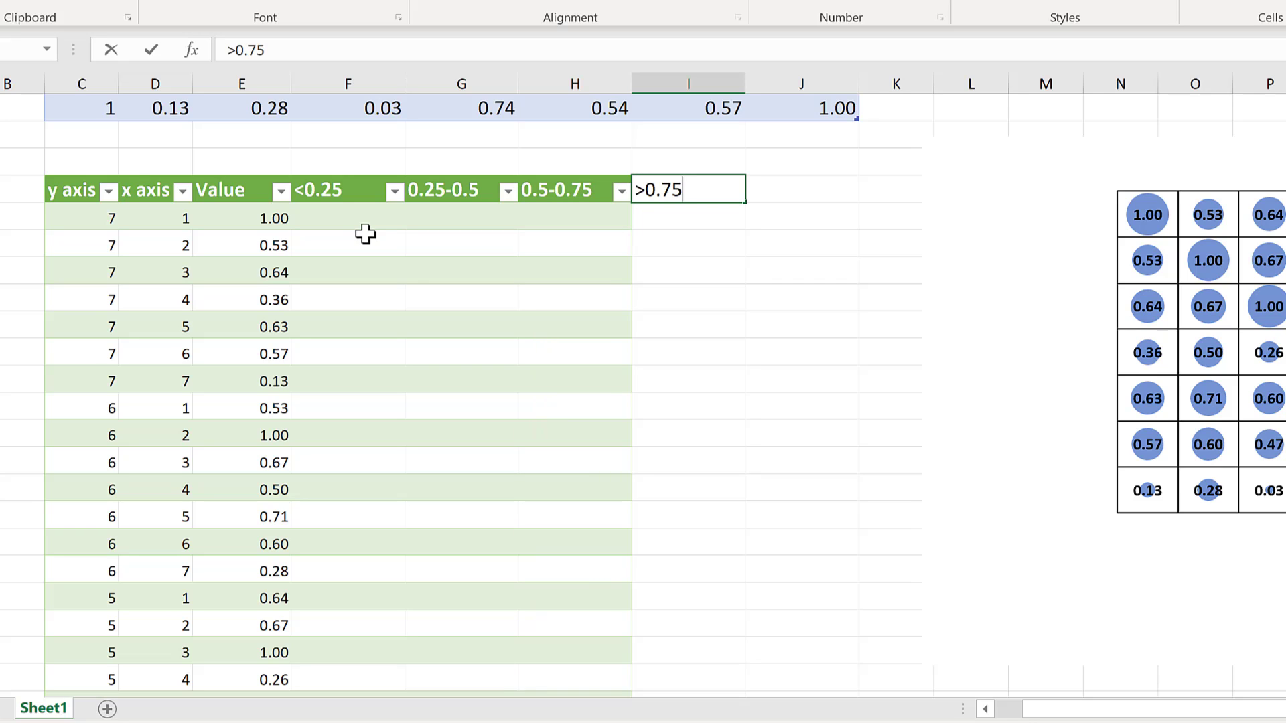
key("Return")
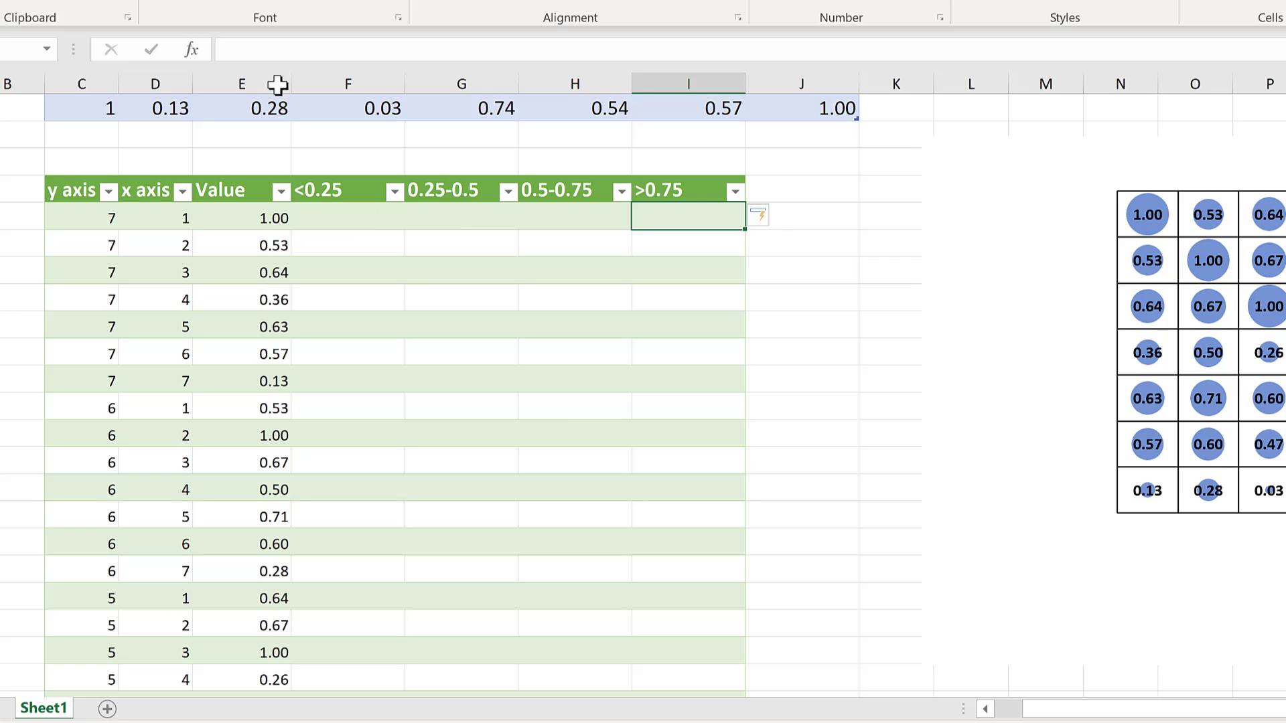
- Enter the range limits 0, 0.25, 0.5, 0.75 and 1 in cells E21 to I21 above the table headers
left_click(222, 159)
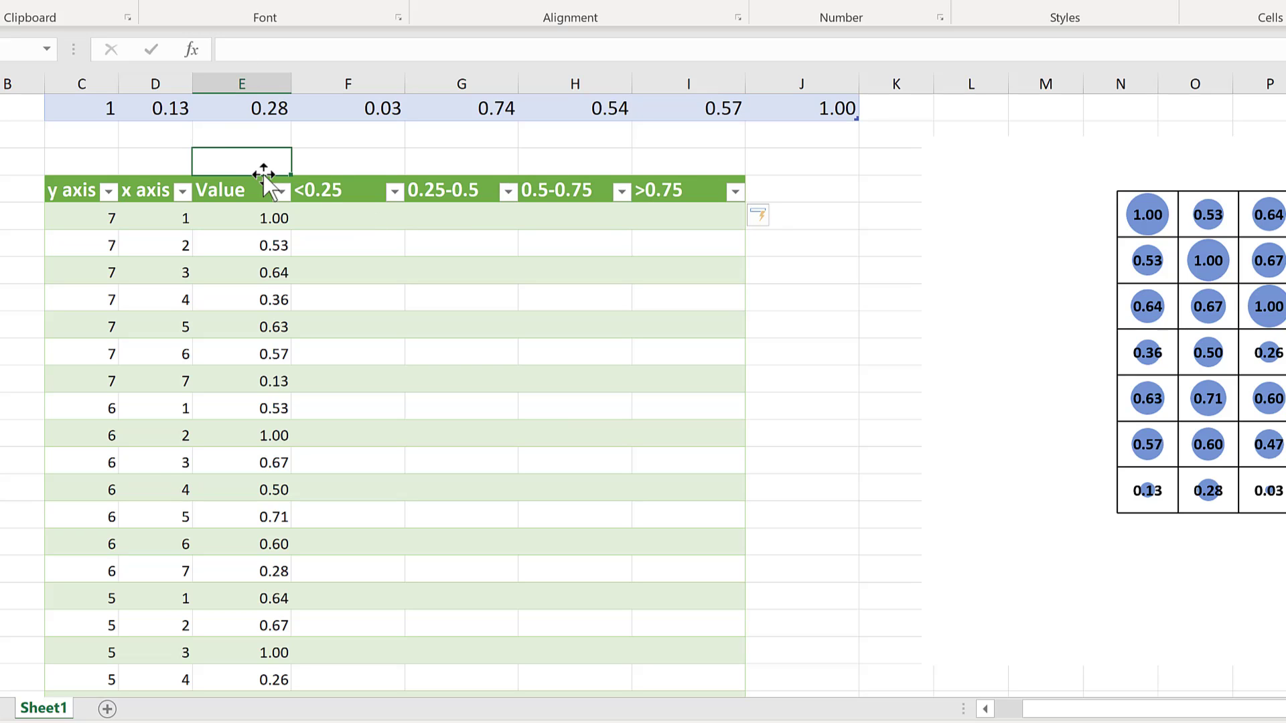
key("F2")
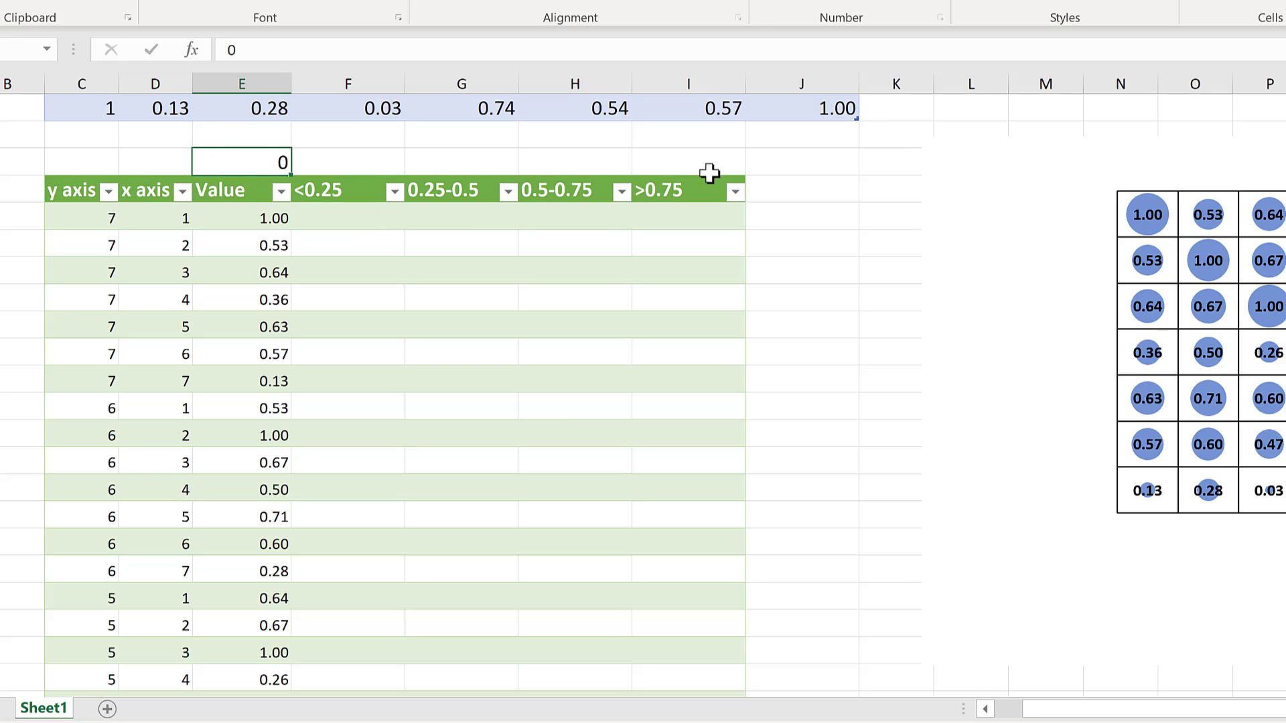
key("Tab")
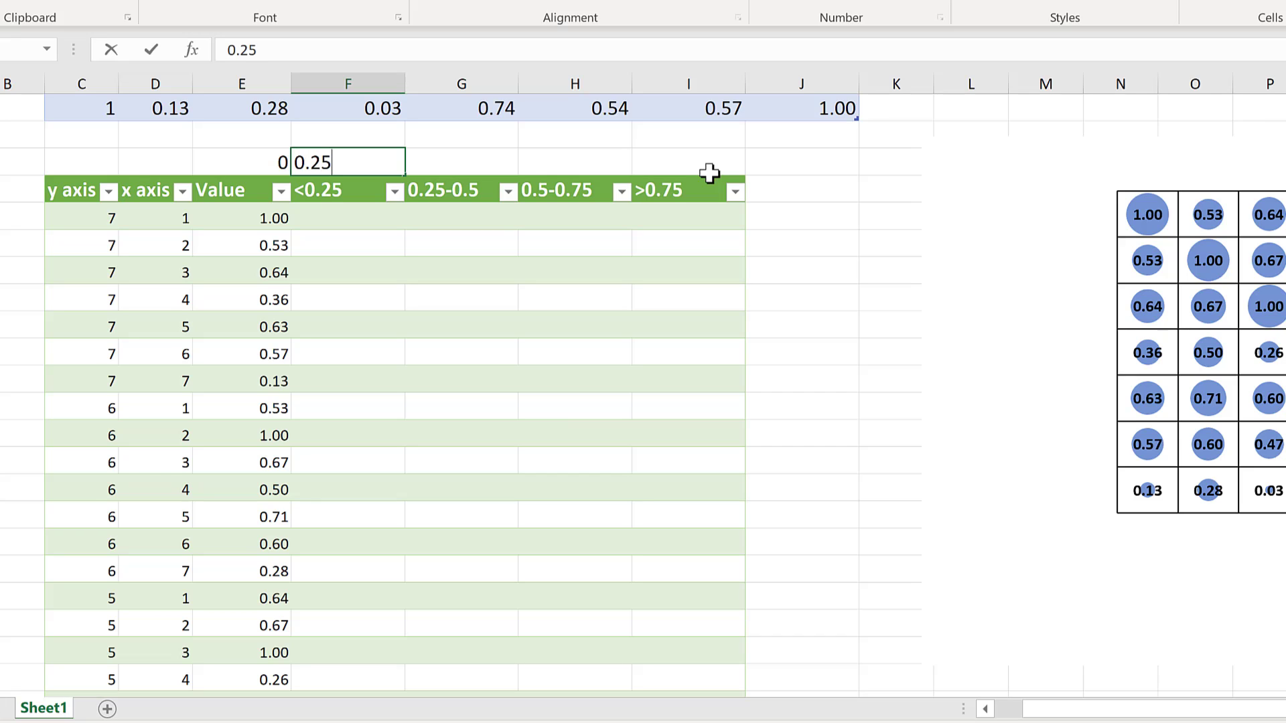
key("Tab")
type("0.5")
key("Tab")
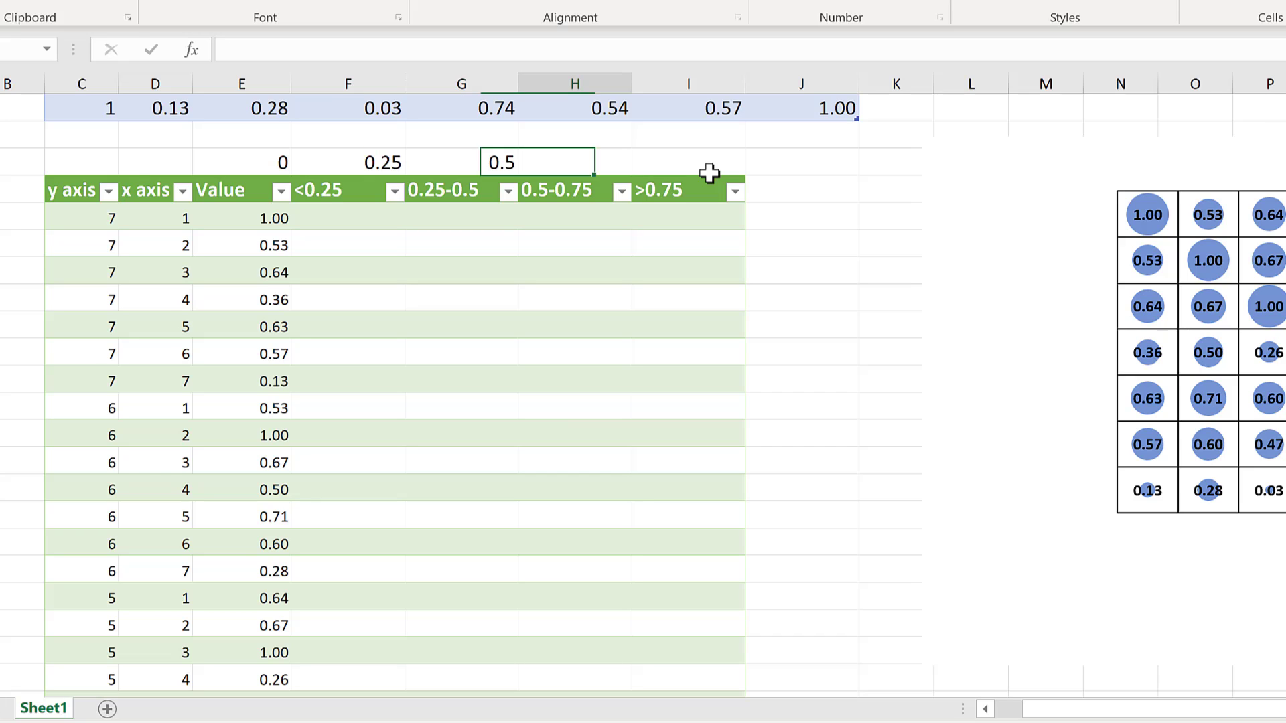
type("0.75")
key("Tab")
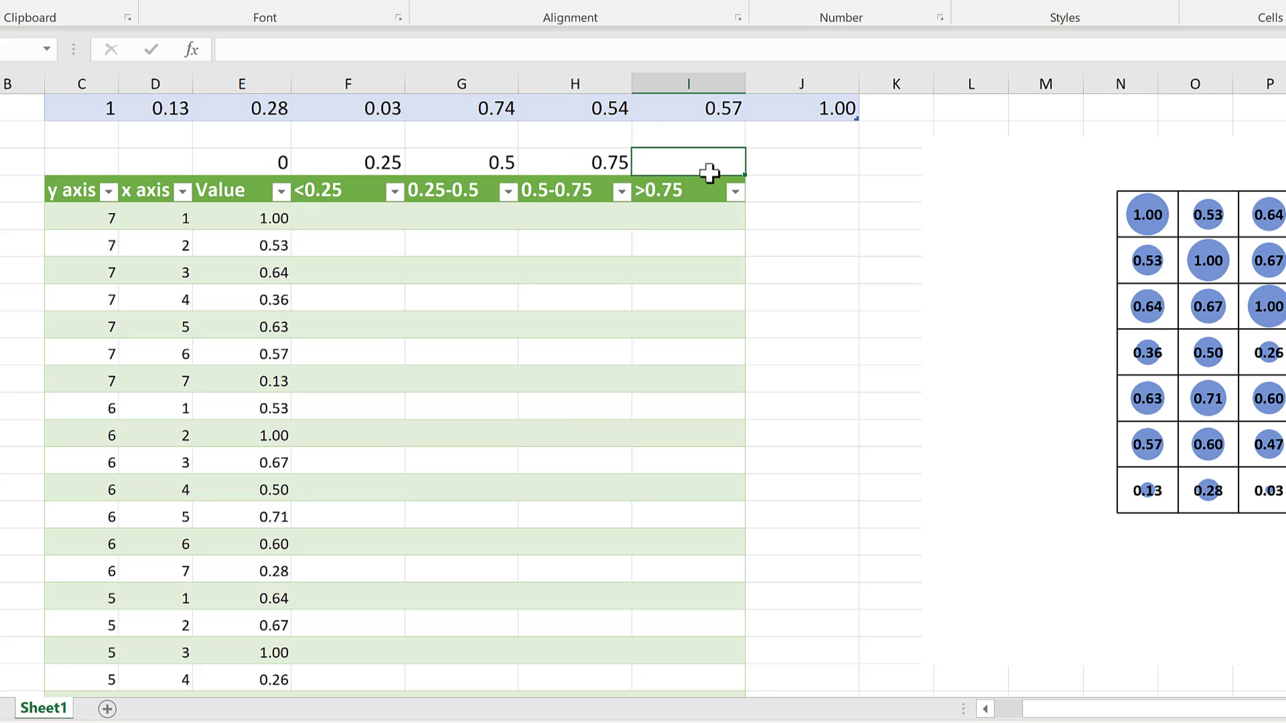
type("1")
key("Down")
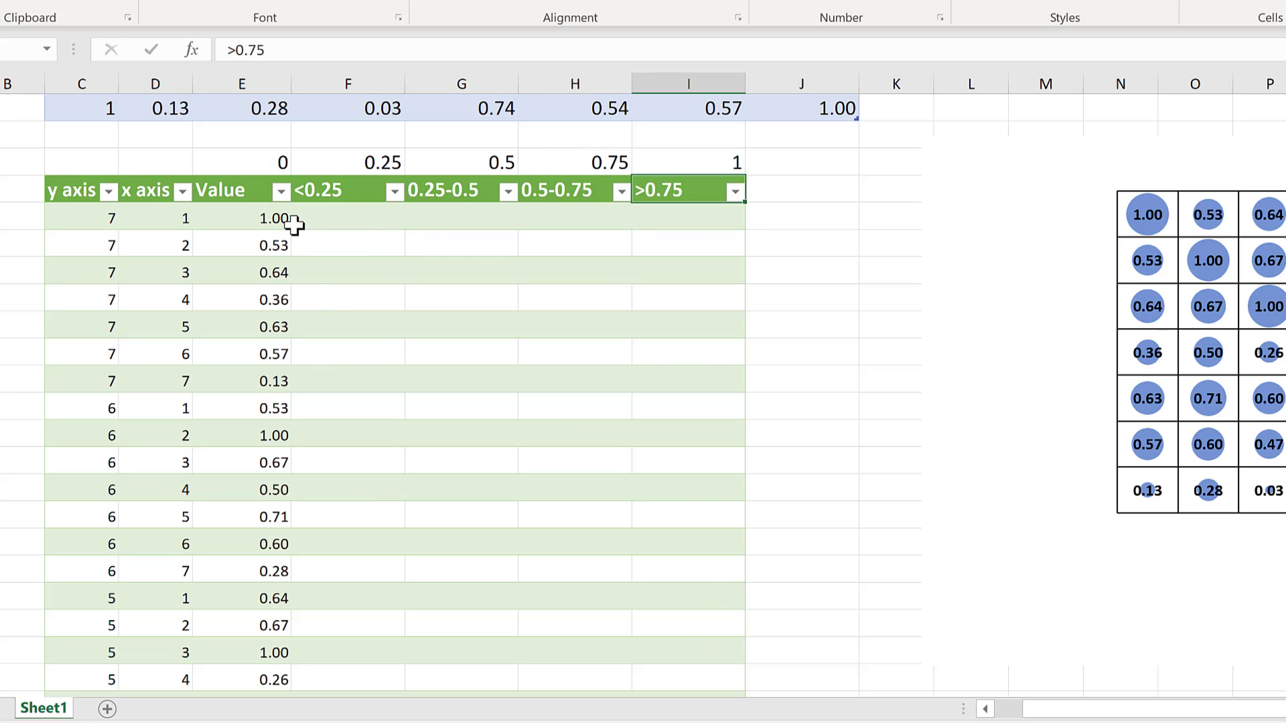
left_click(347, 224)
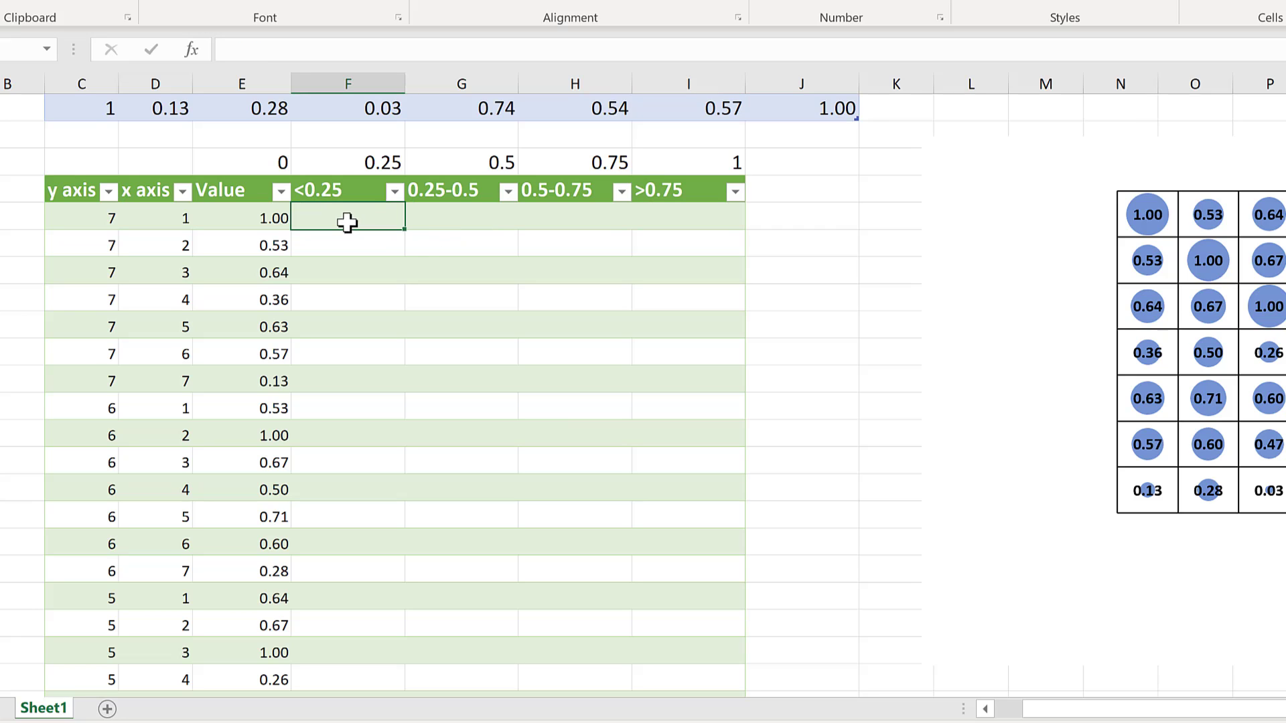
type("=IF(")
left_click(245, 218)
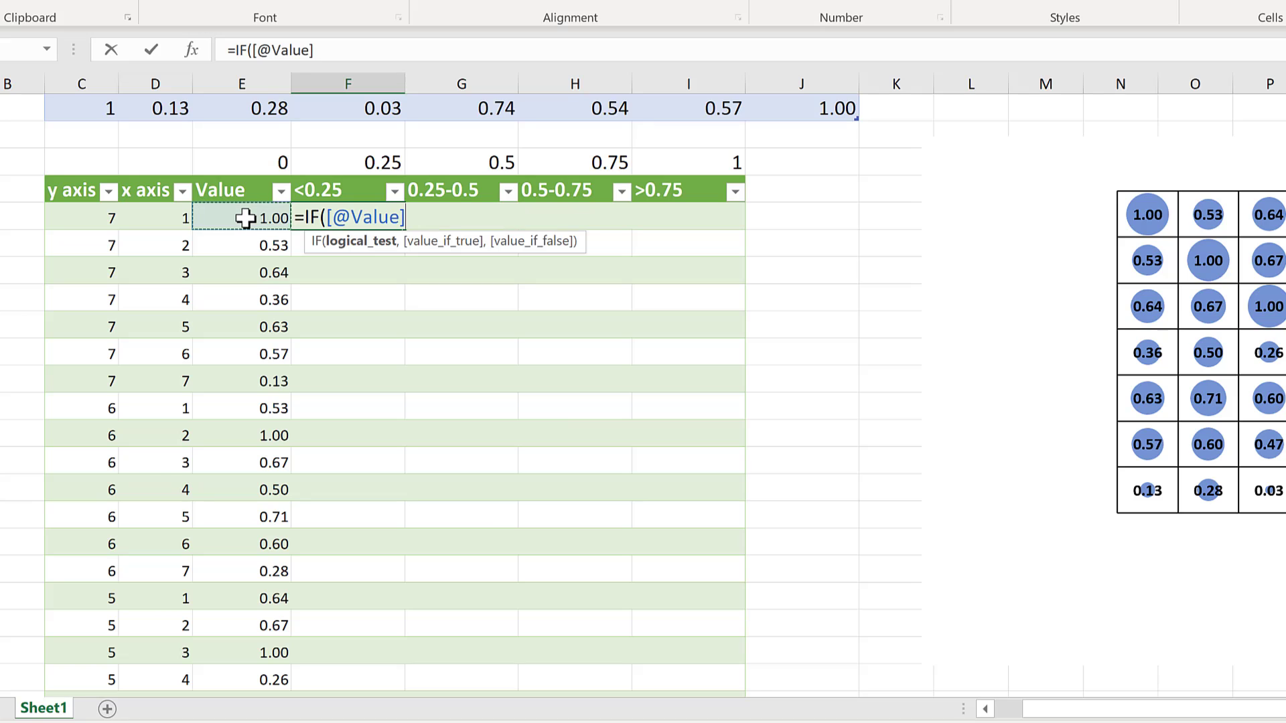
type(">")
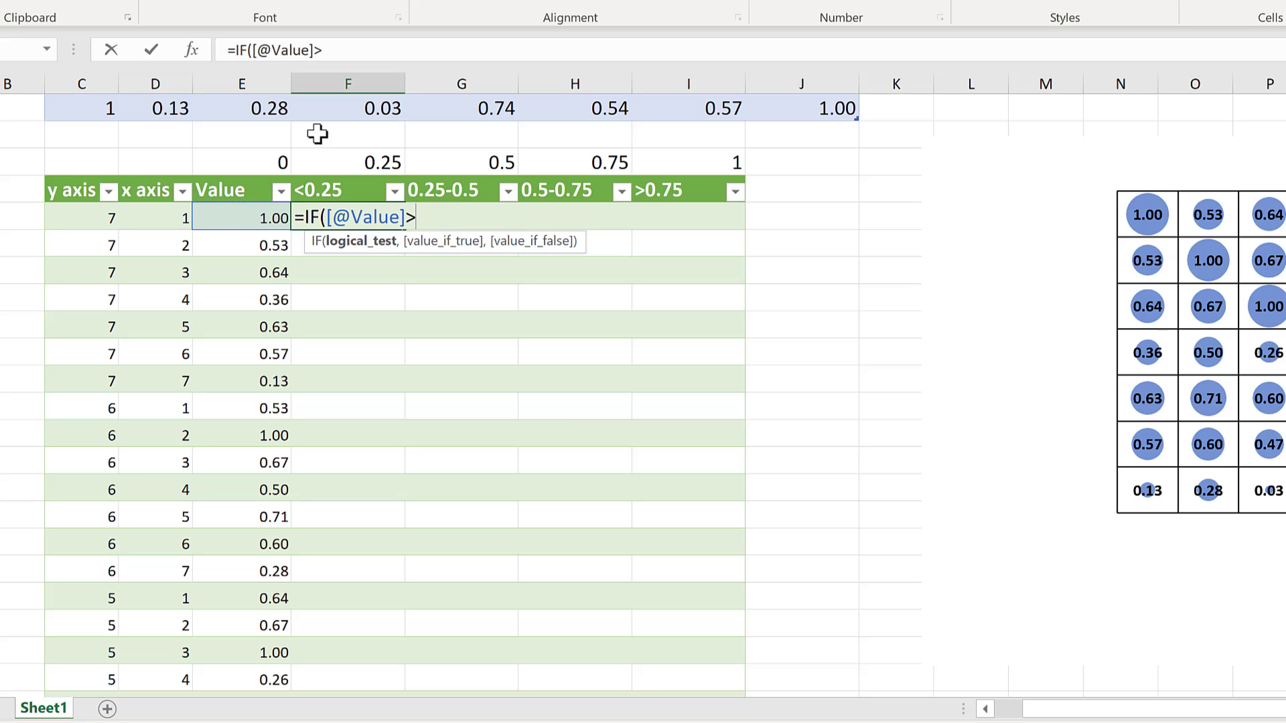
left_click(262, 158)
left_click(367, 50)
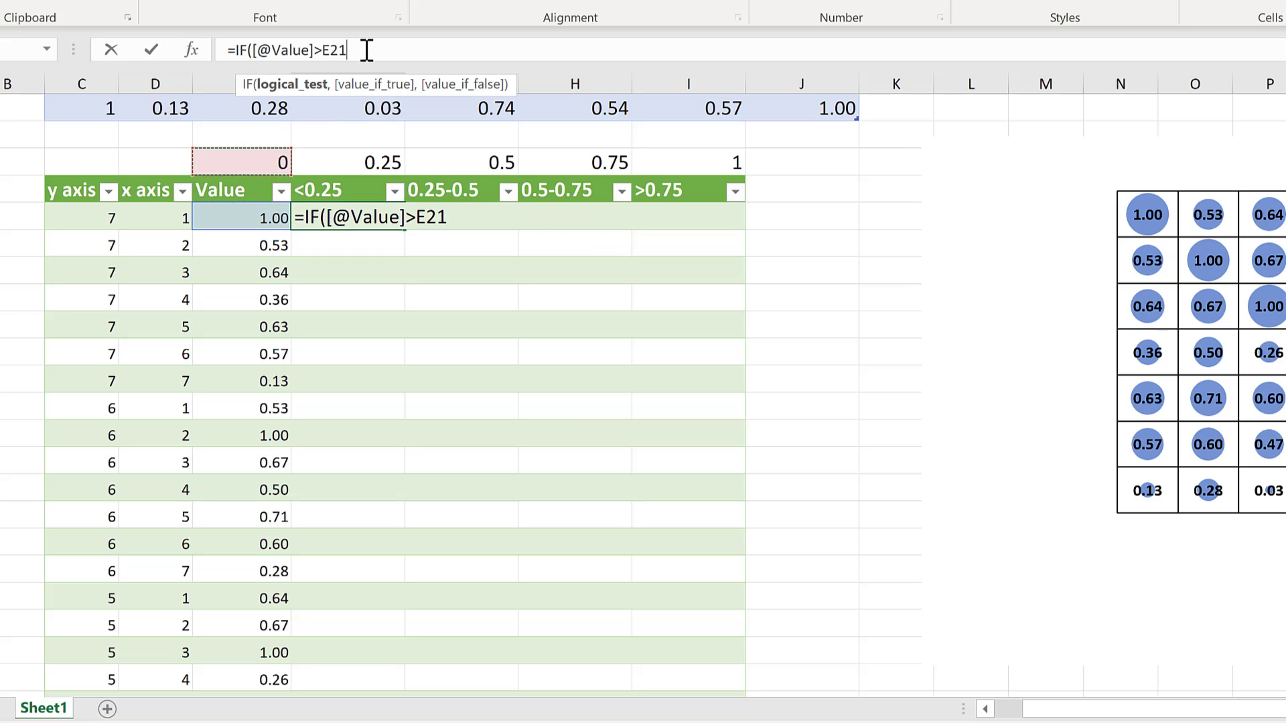
type(")")
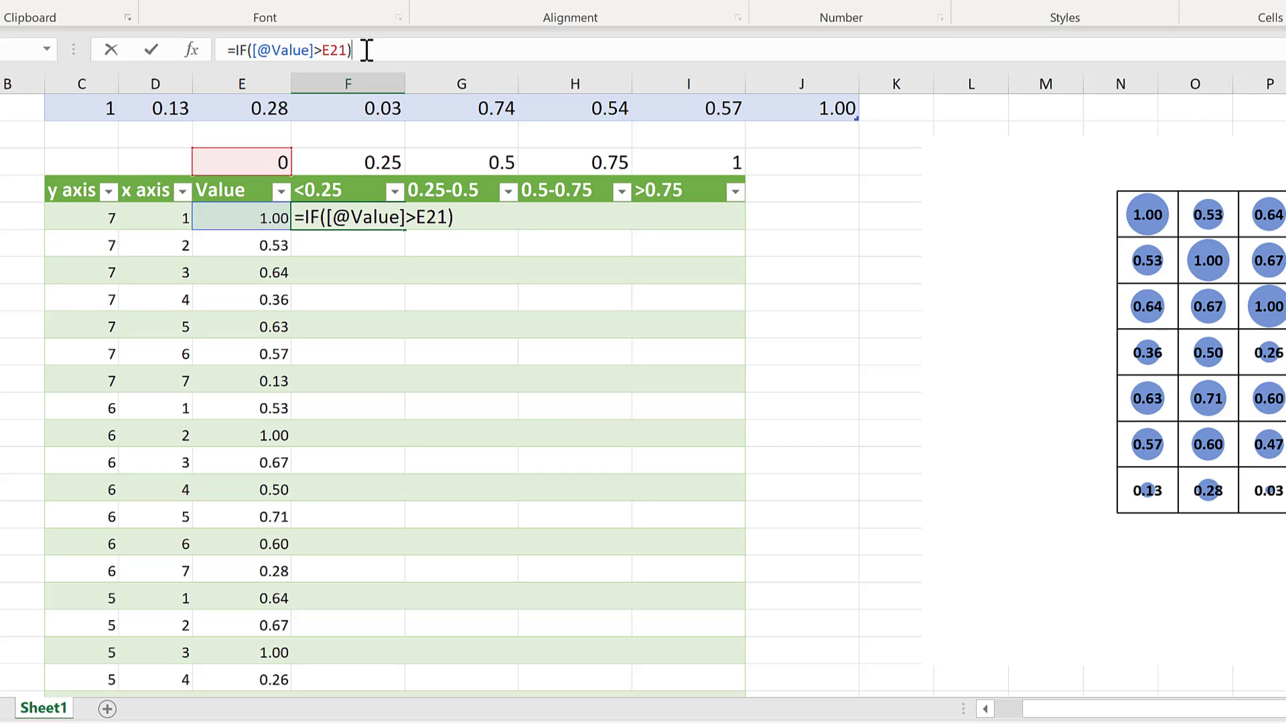
left_click(290, 53)
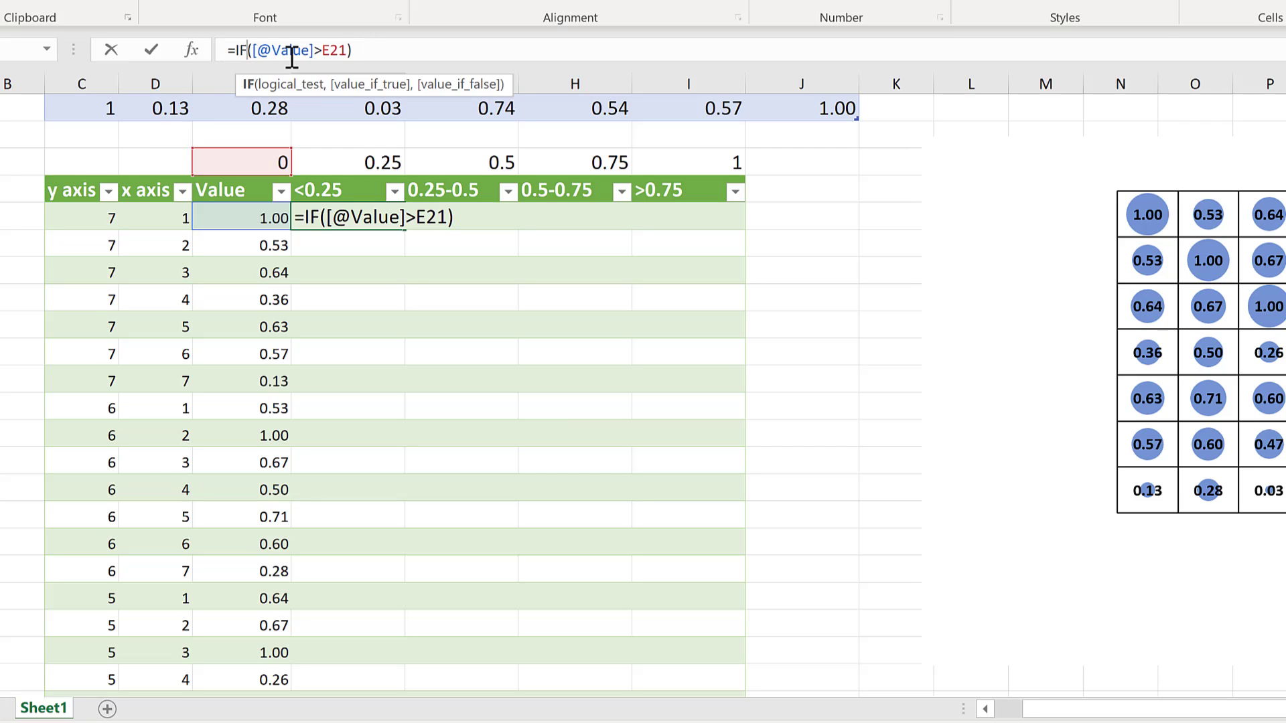
left_click(255, 51)
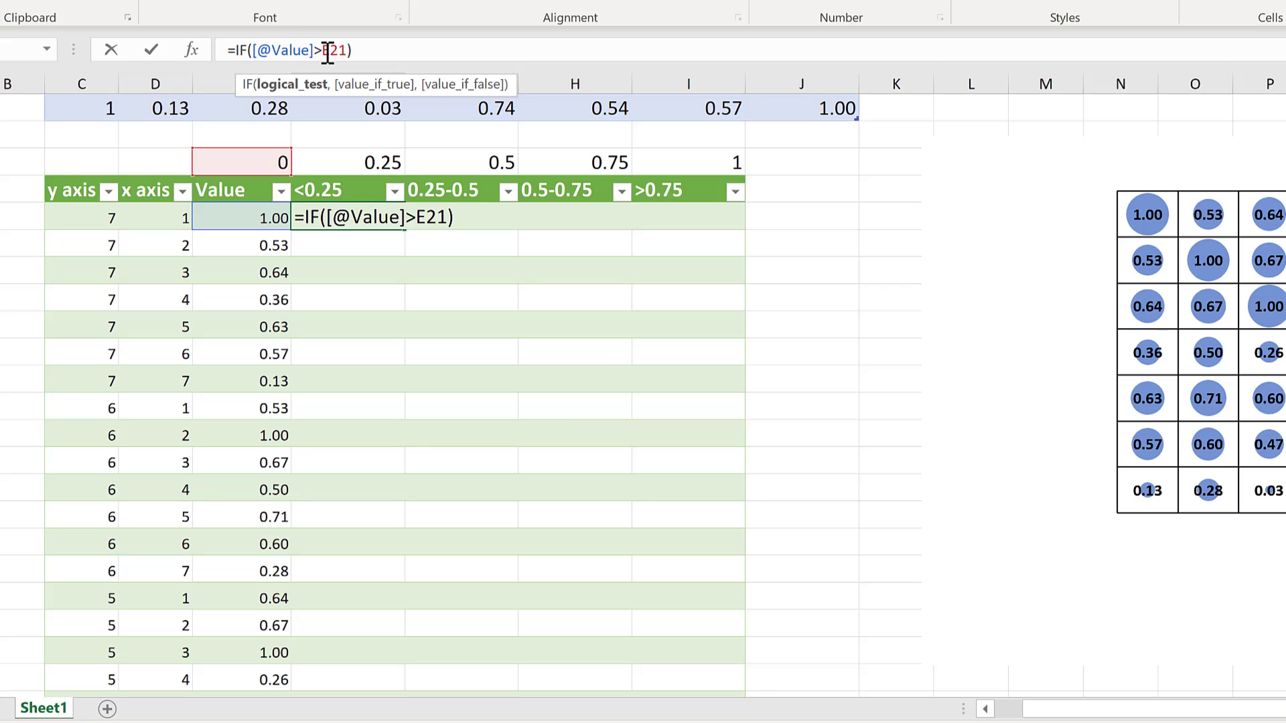
type("(")
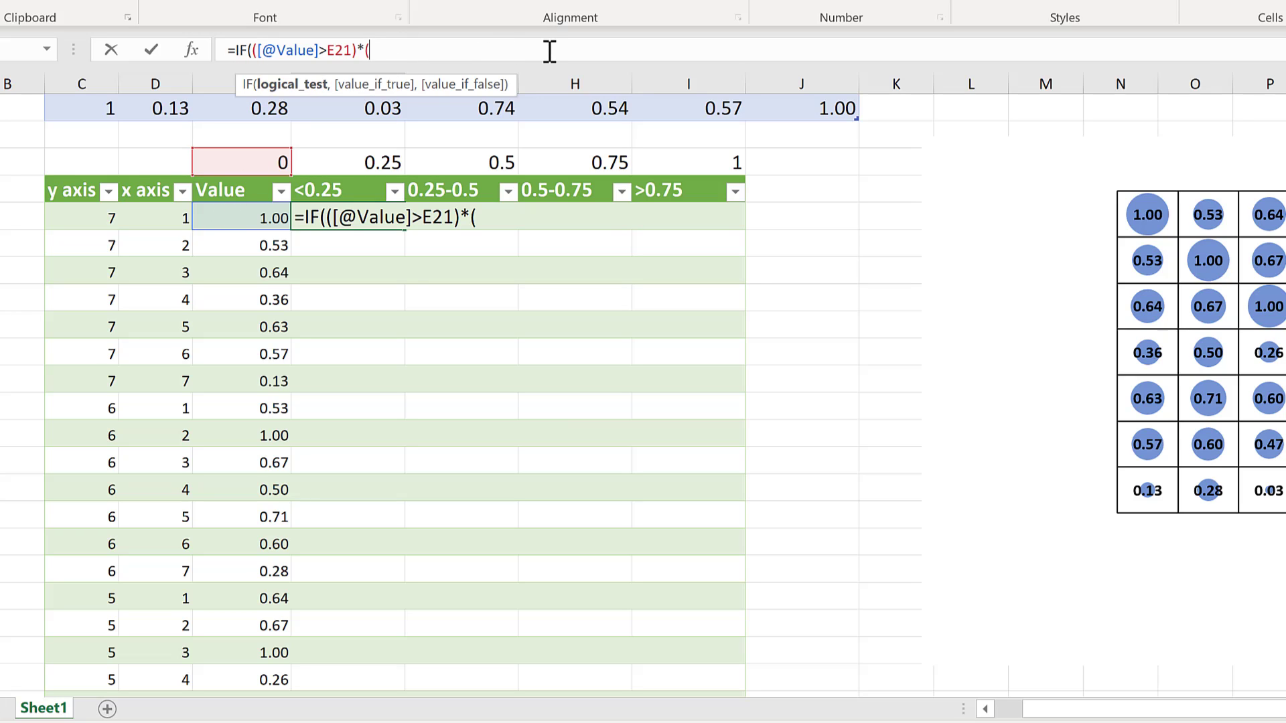
left_click(210, 225)
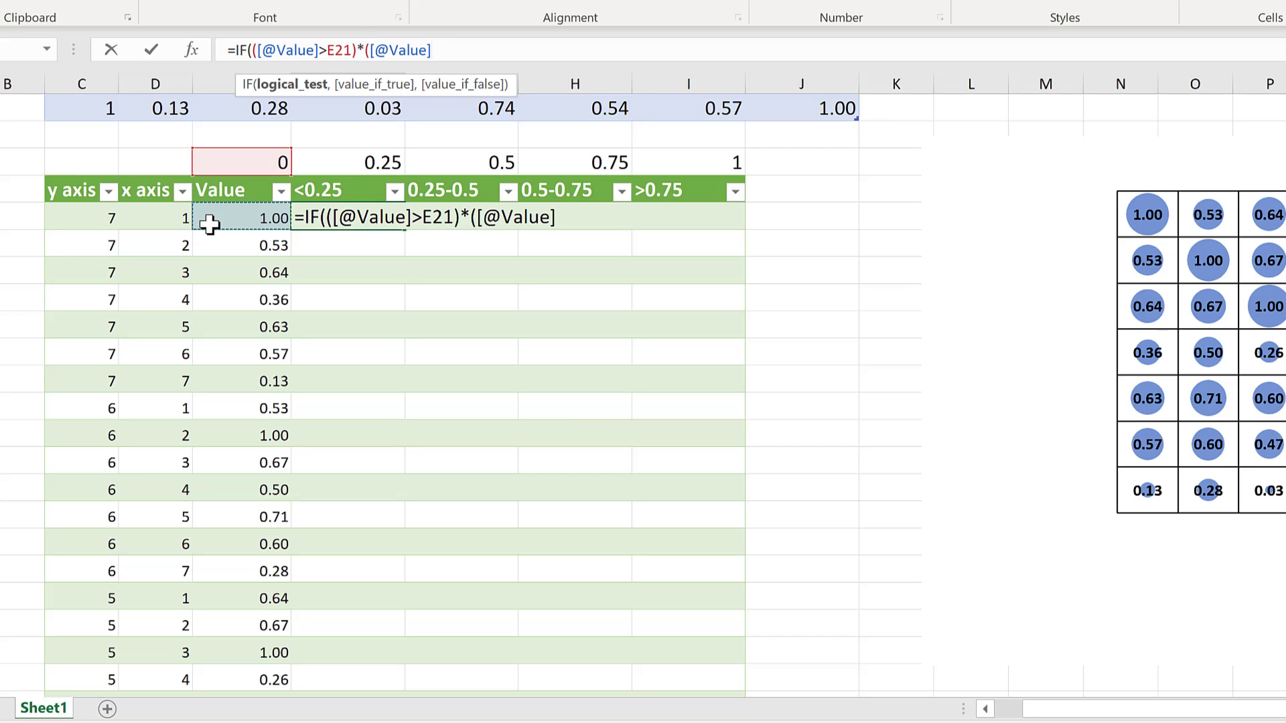
type("<")
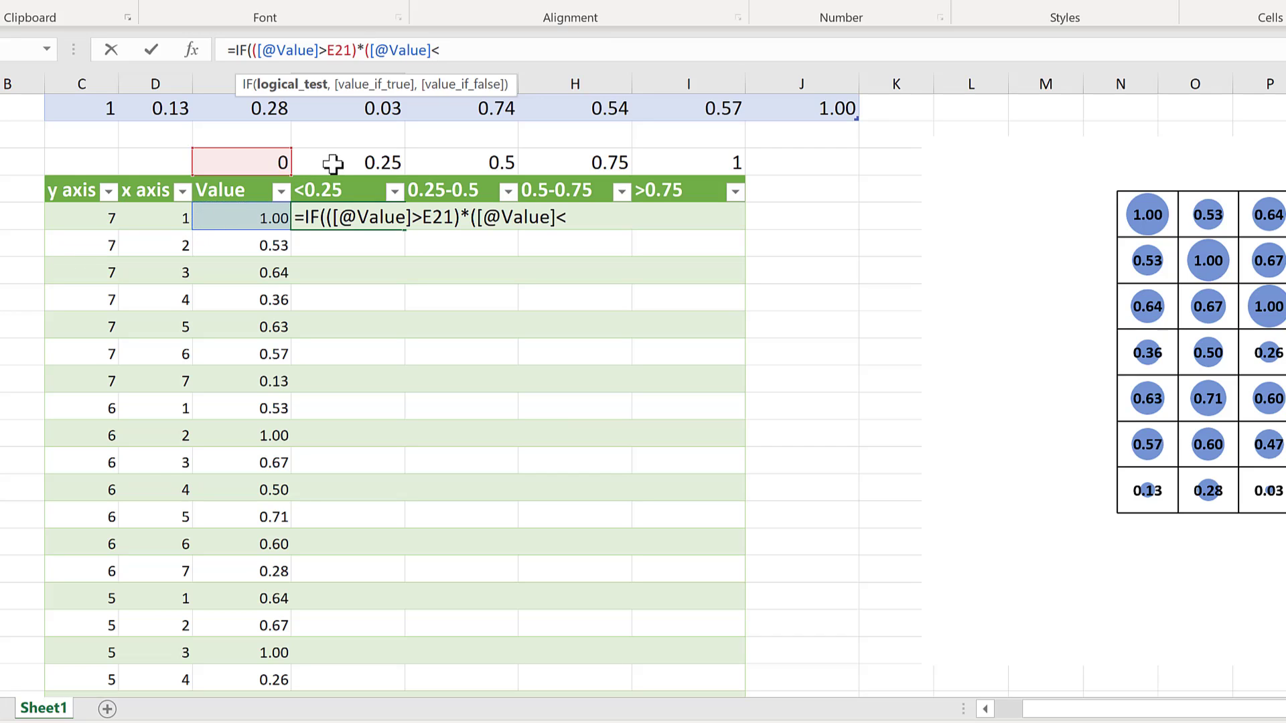
left_click(333, 163)
type(")")
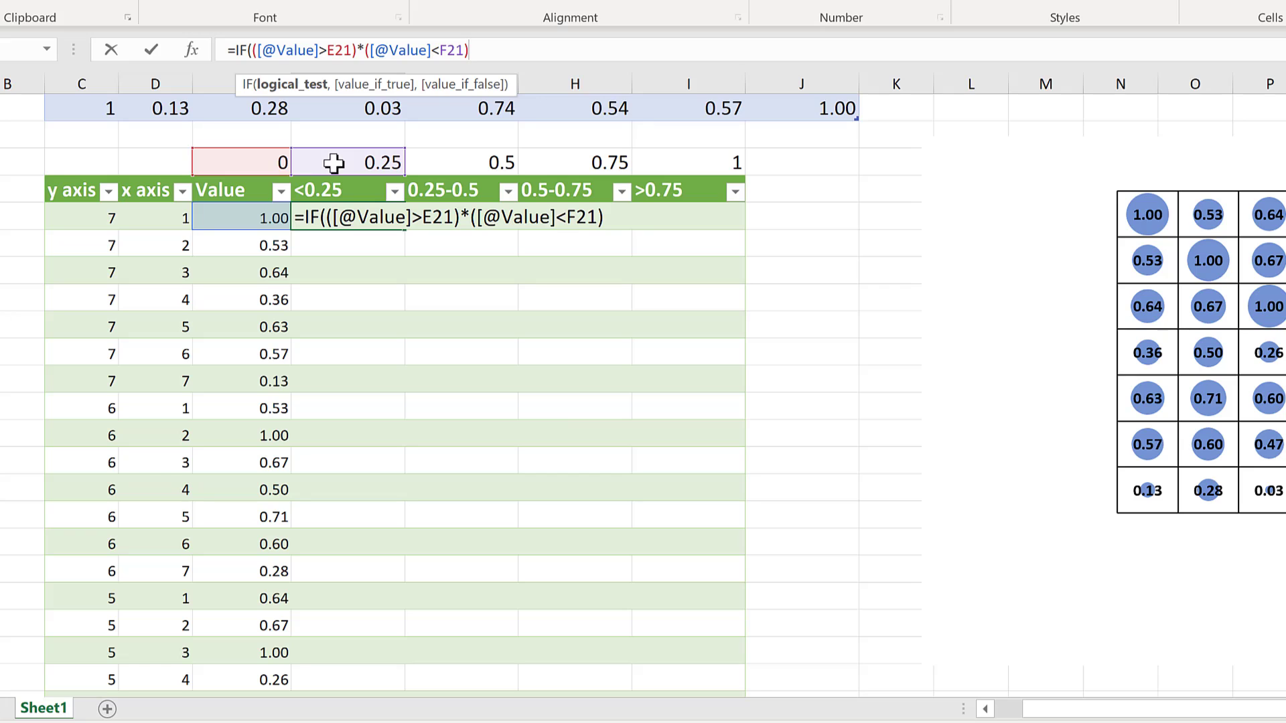
type(",")
left_click(236, 211)
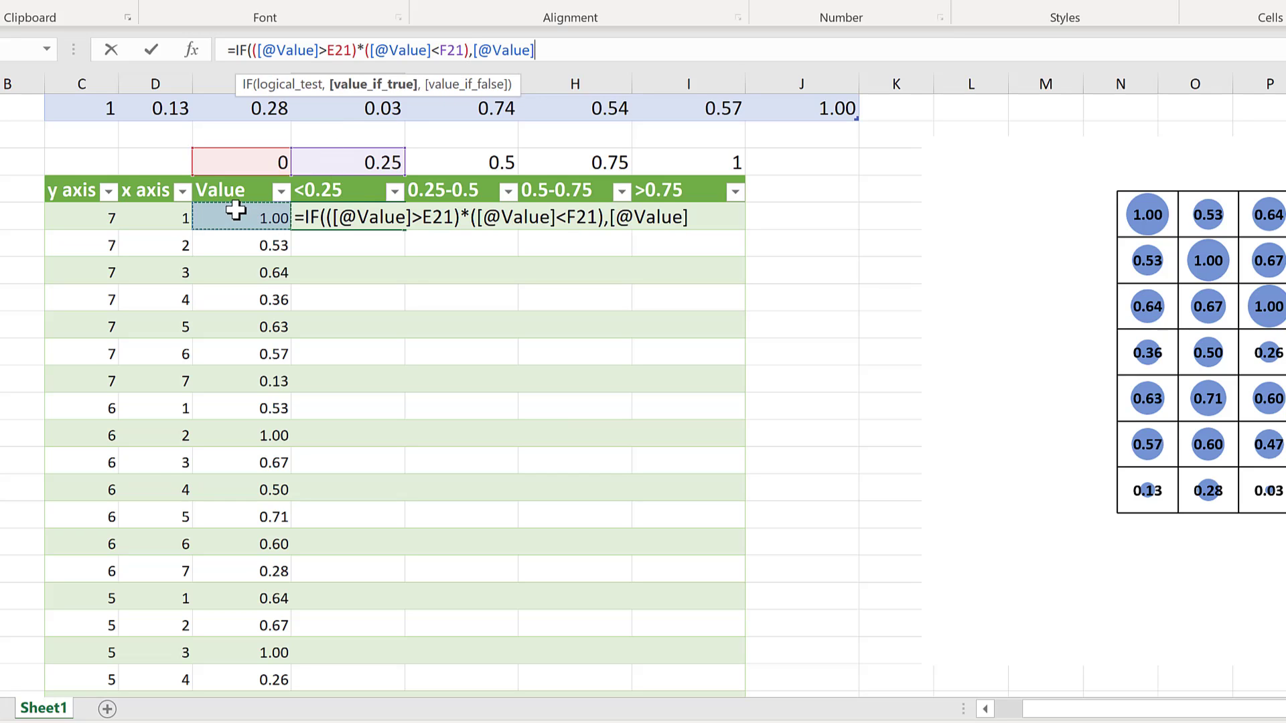
type(",#N")
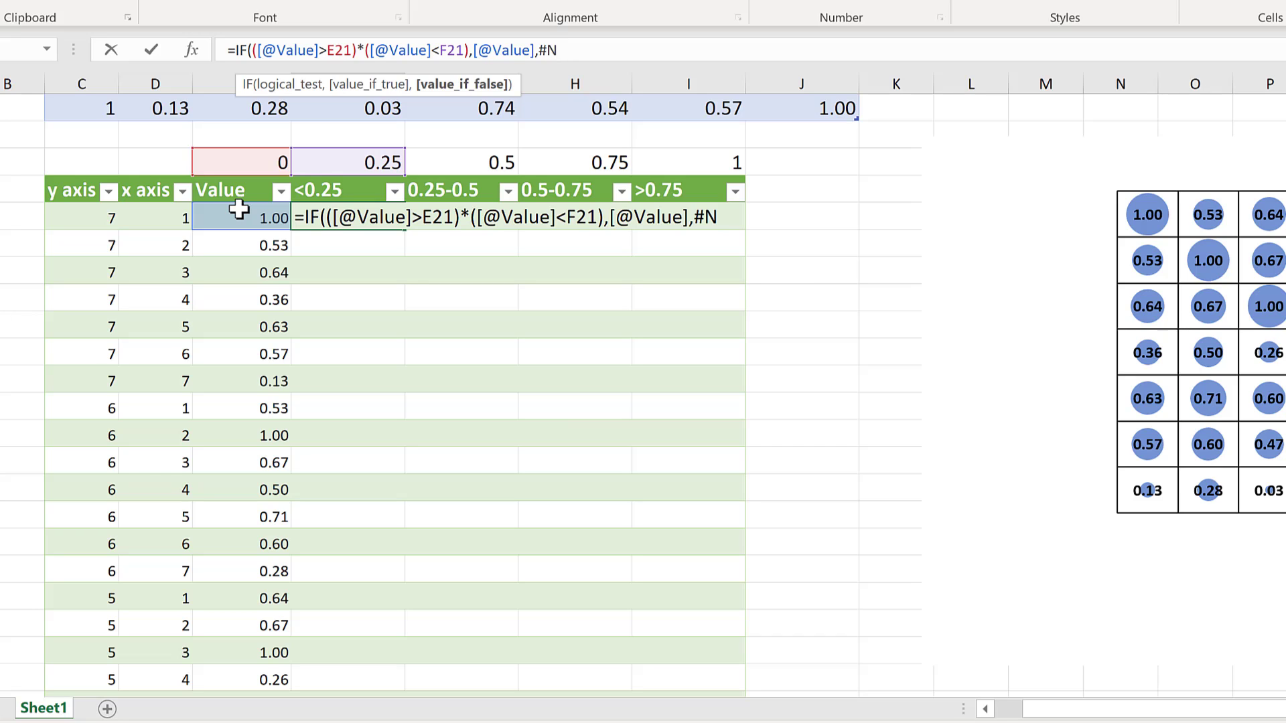
type("/A)")
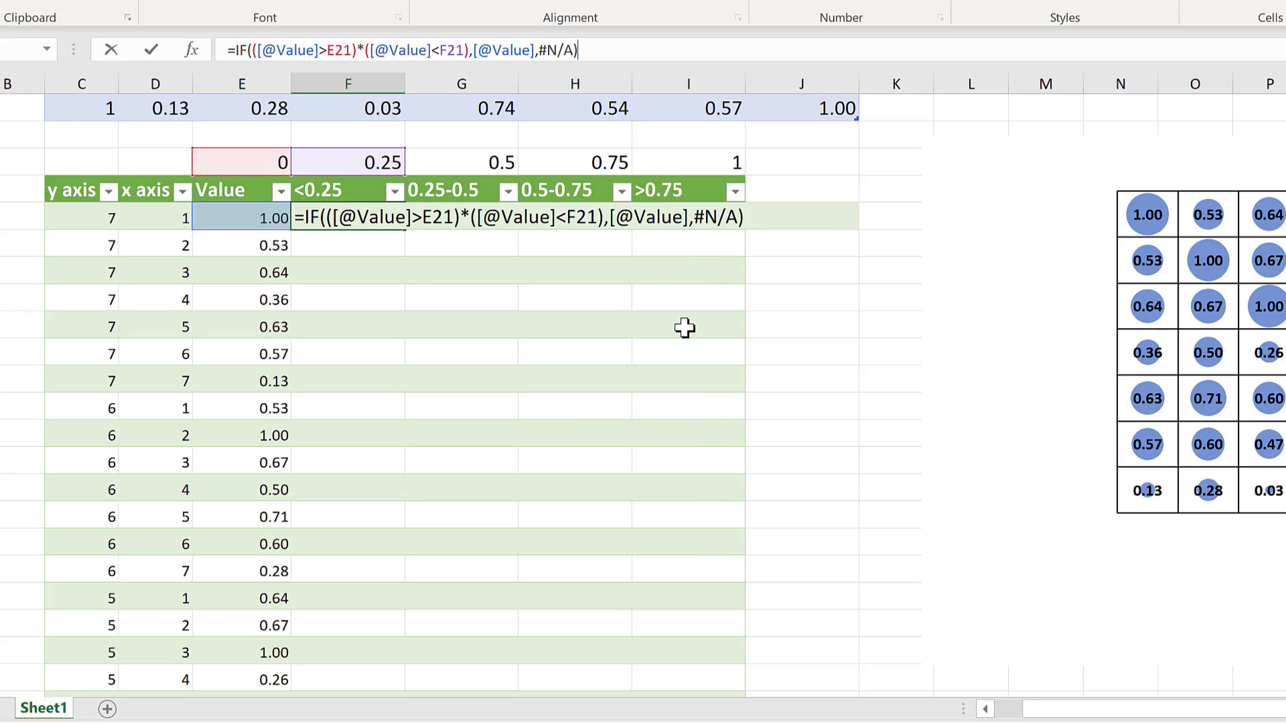
- Lock the row of both limit references in the IF formula, making them E$21 and F$21
left_click(337, 49)
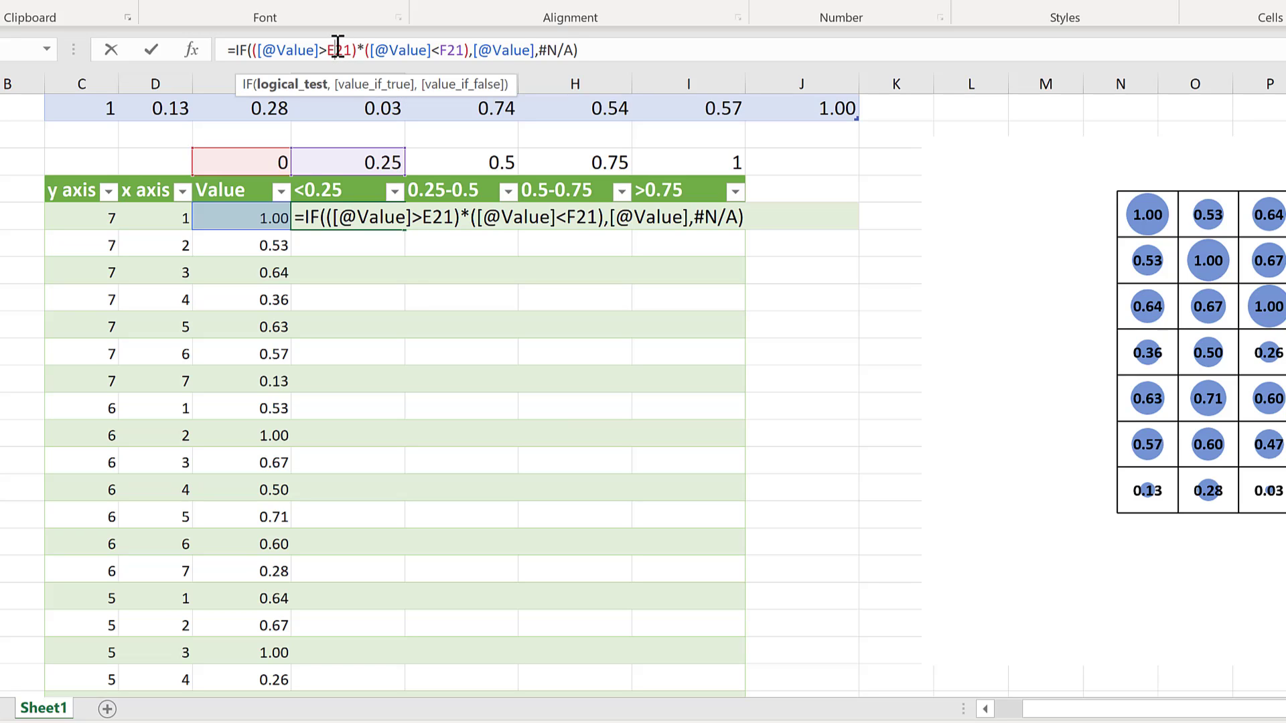
key("F4")
key("F4")
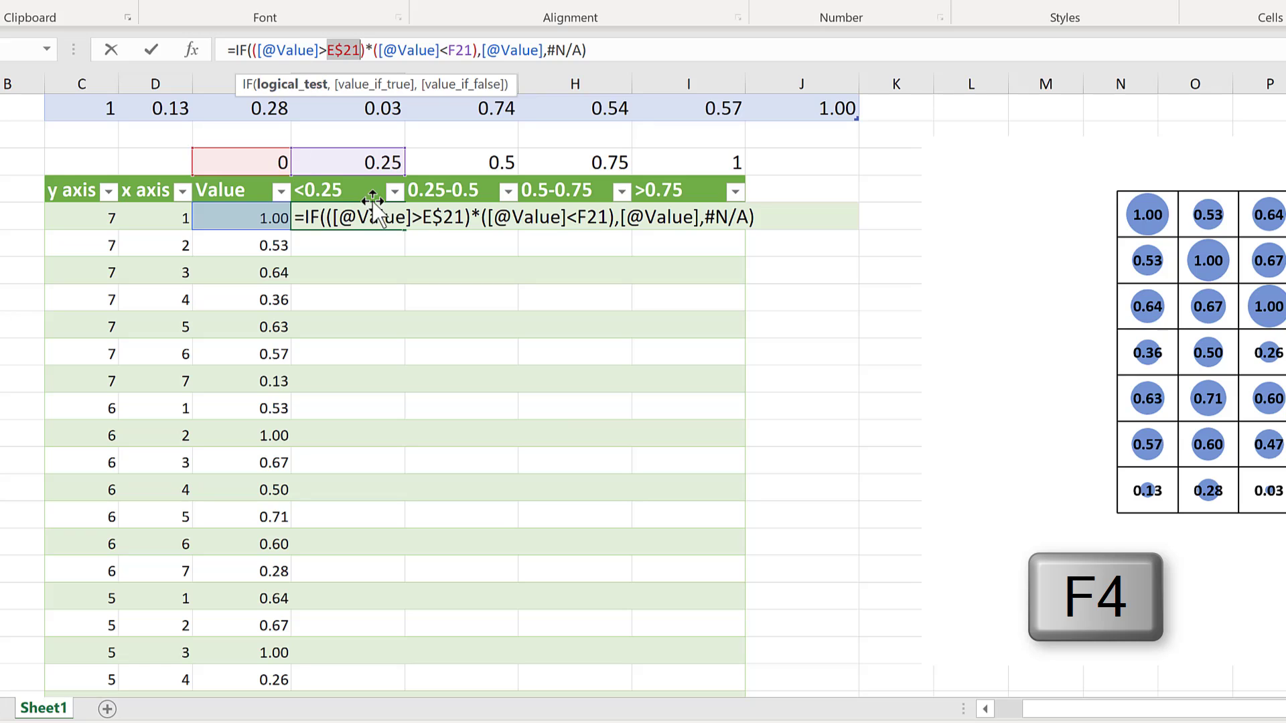
left_click(460, 52)
key("F4")
key("F4")
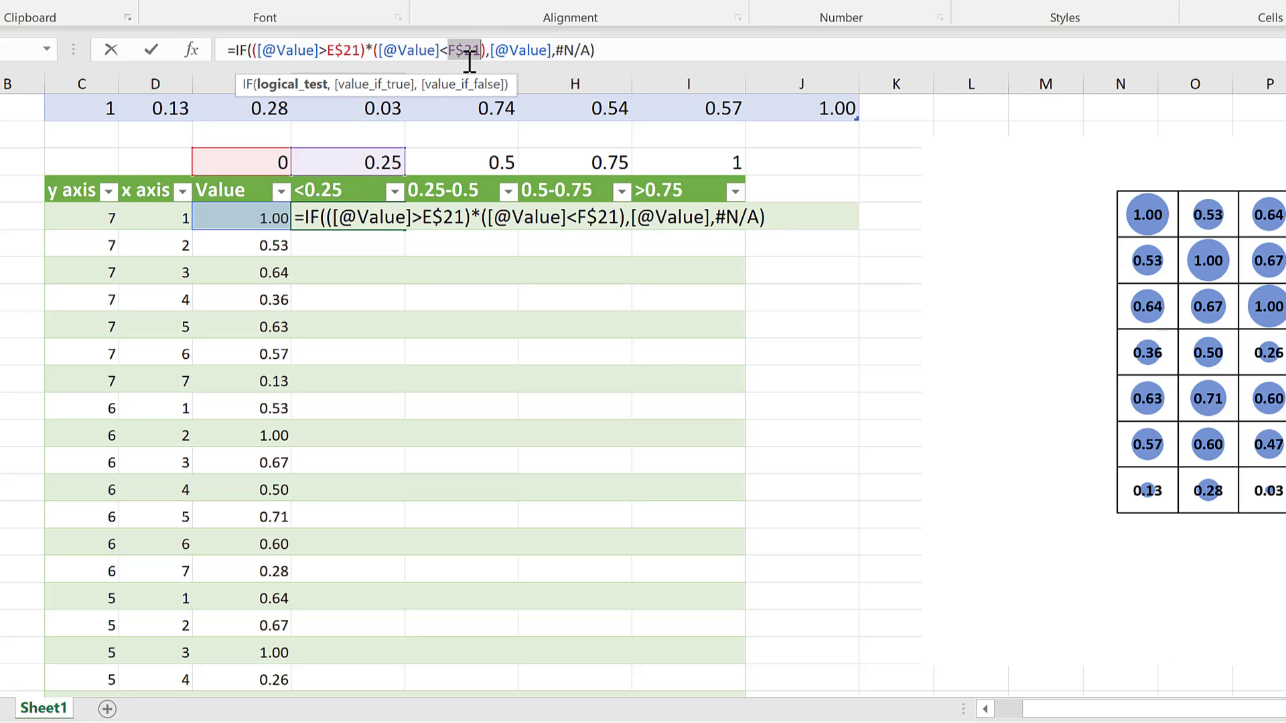
key("End")
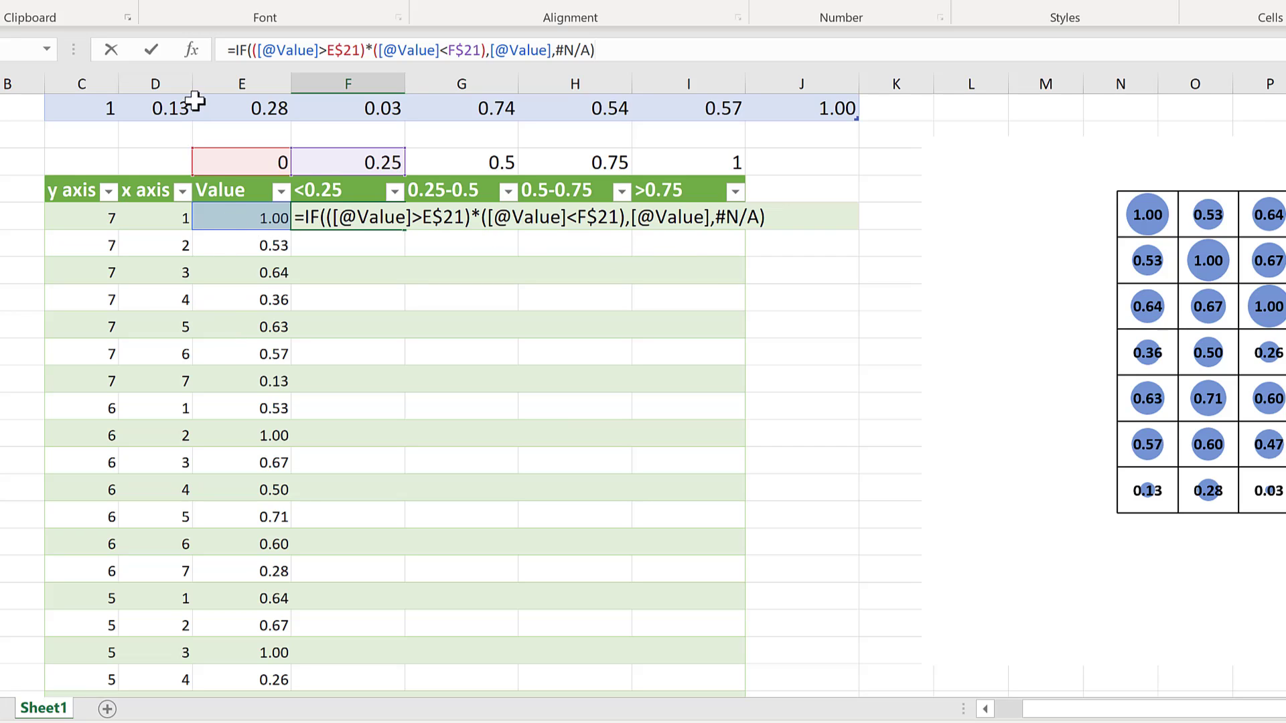
left_click(322, 51)
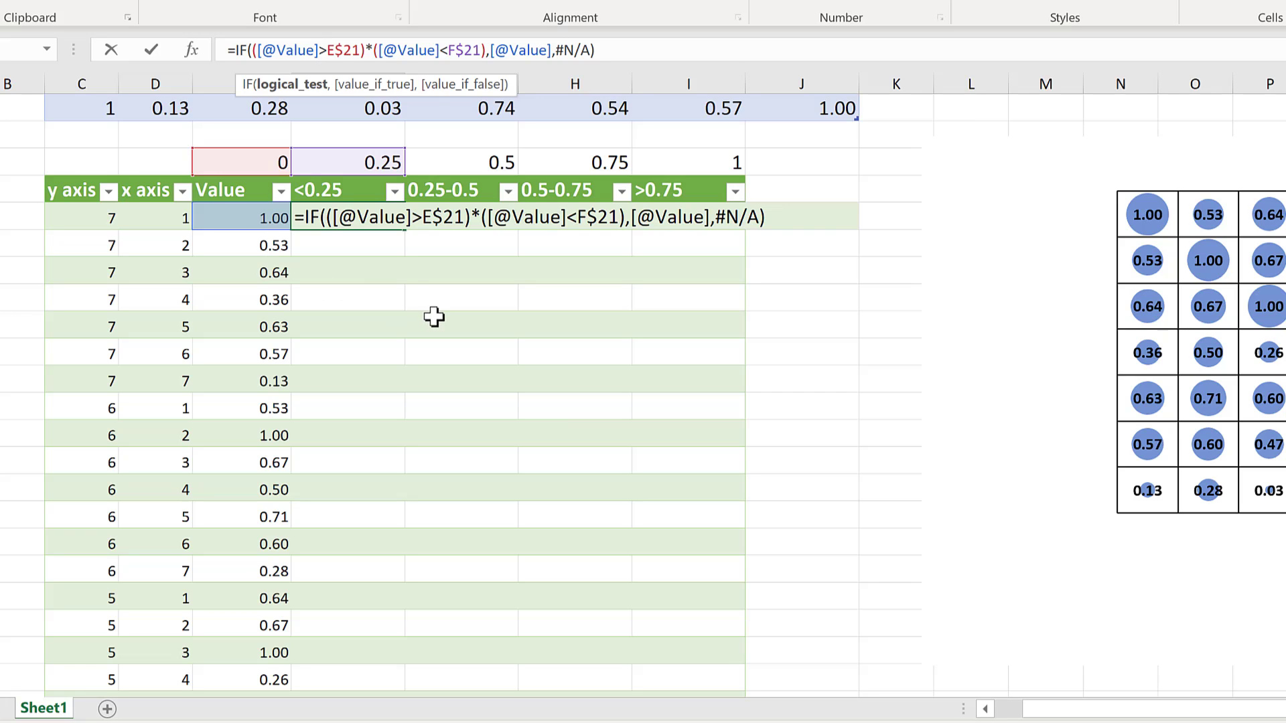
type(":")
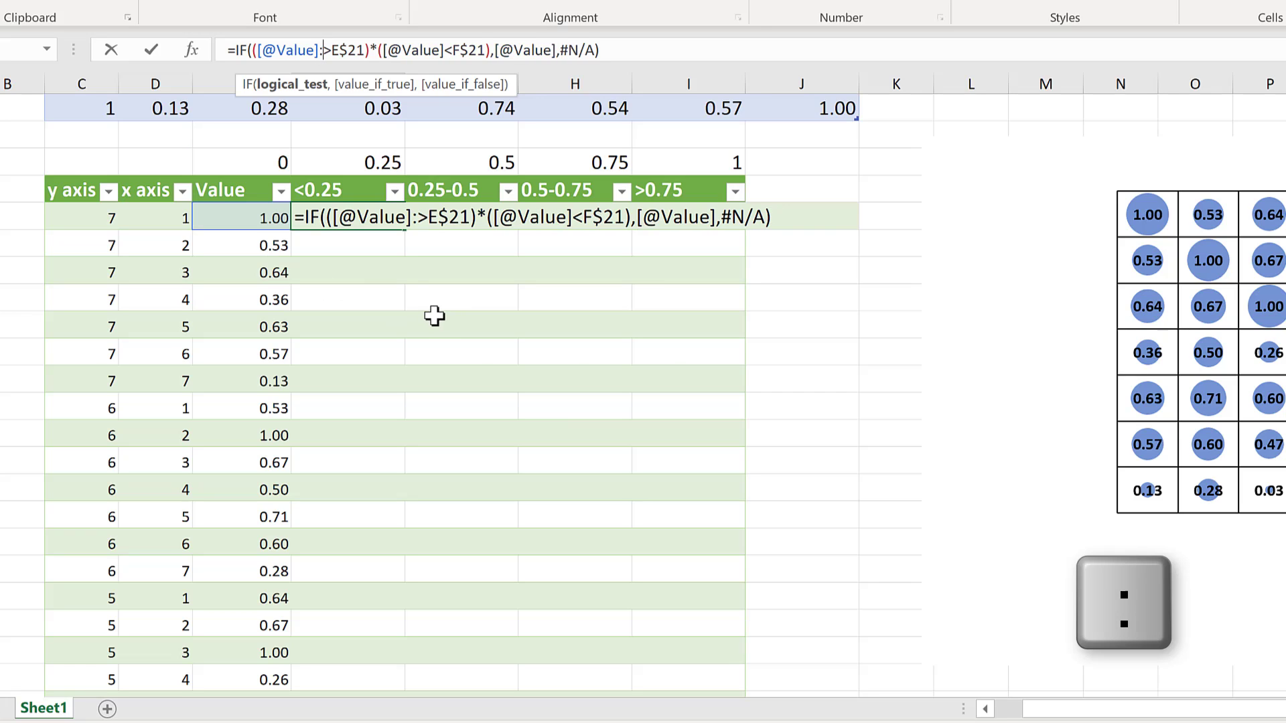
left_click(251, 219)
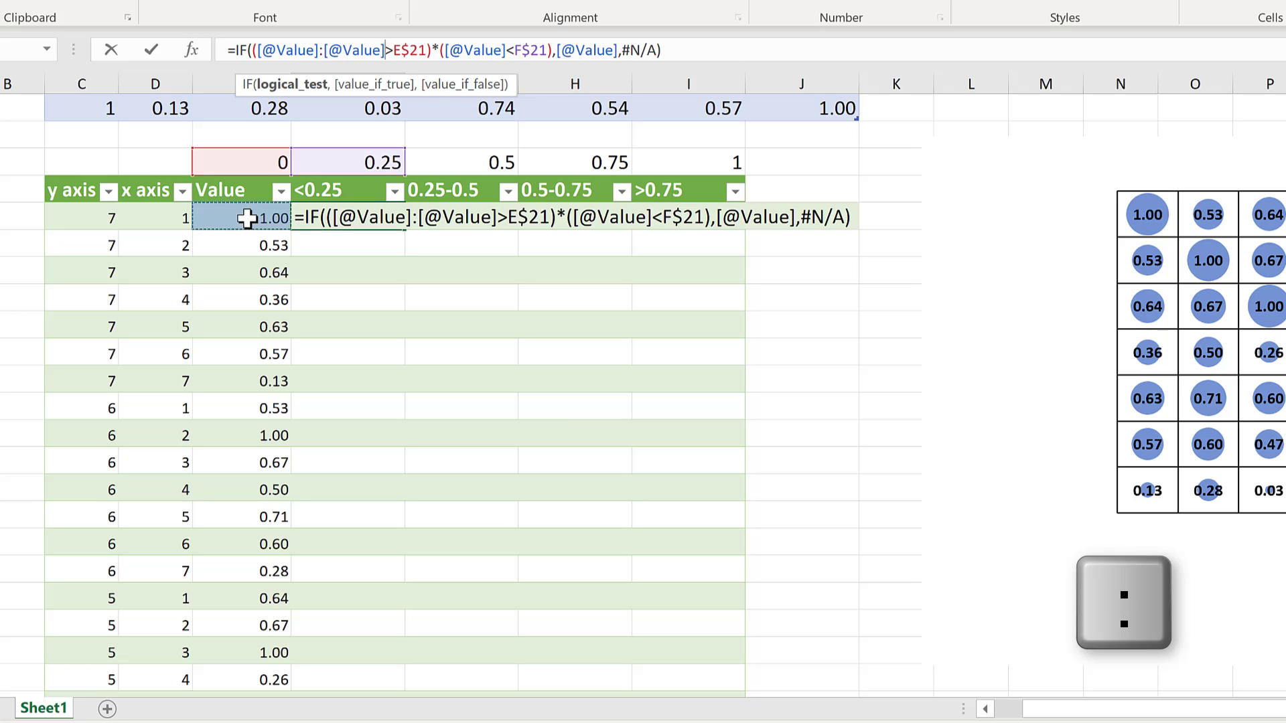
left_click(516, 54)
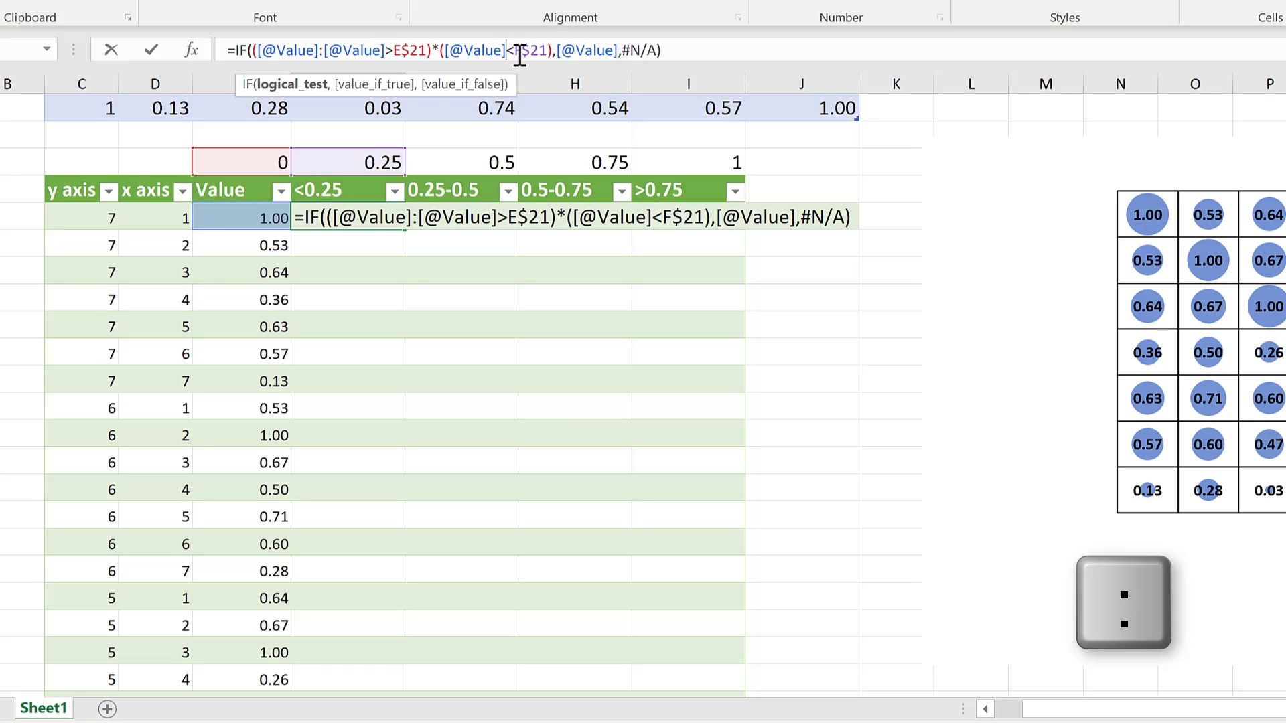
type(":")
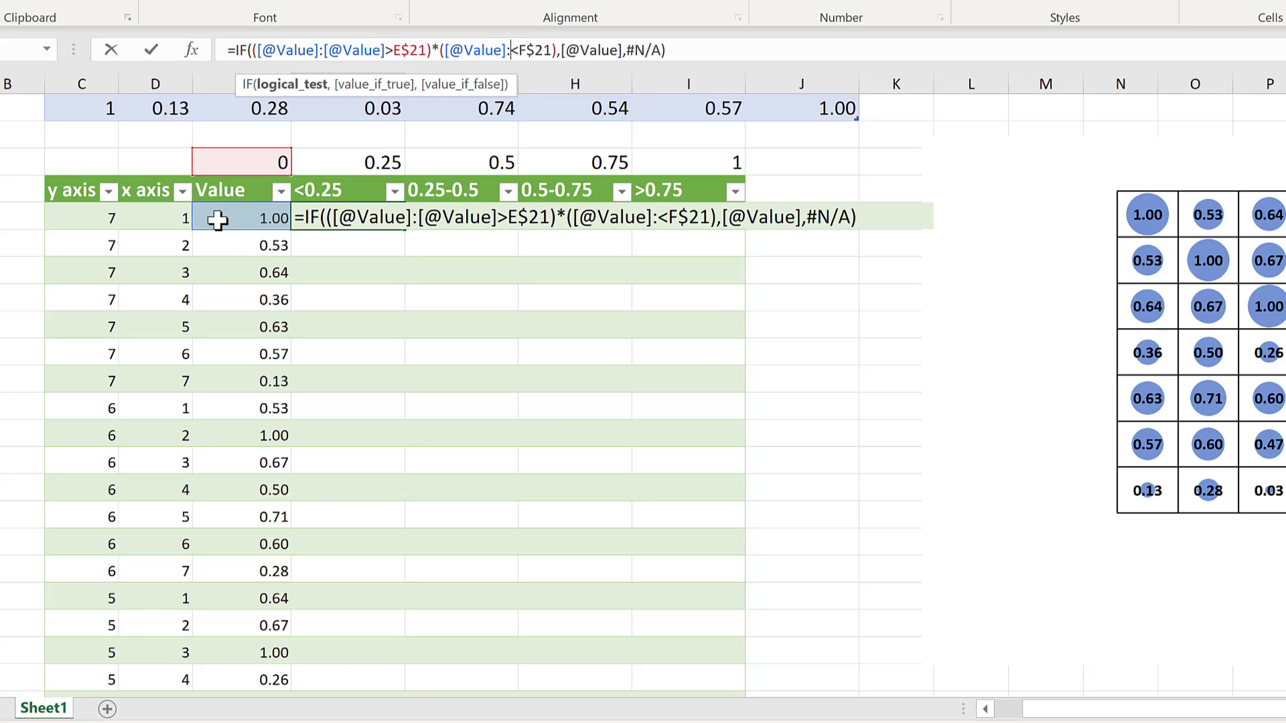
left_click(217, 220)
left_click(684, 50)
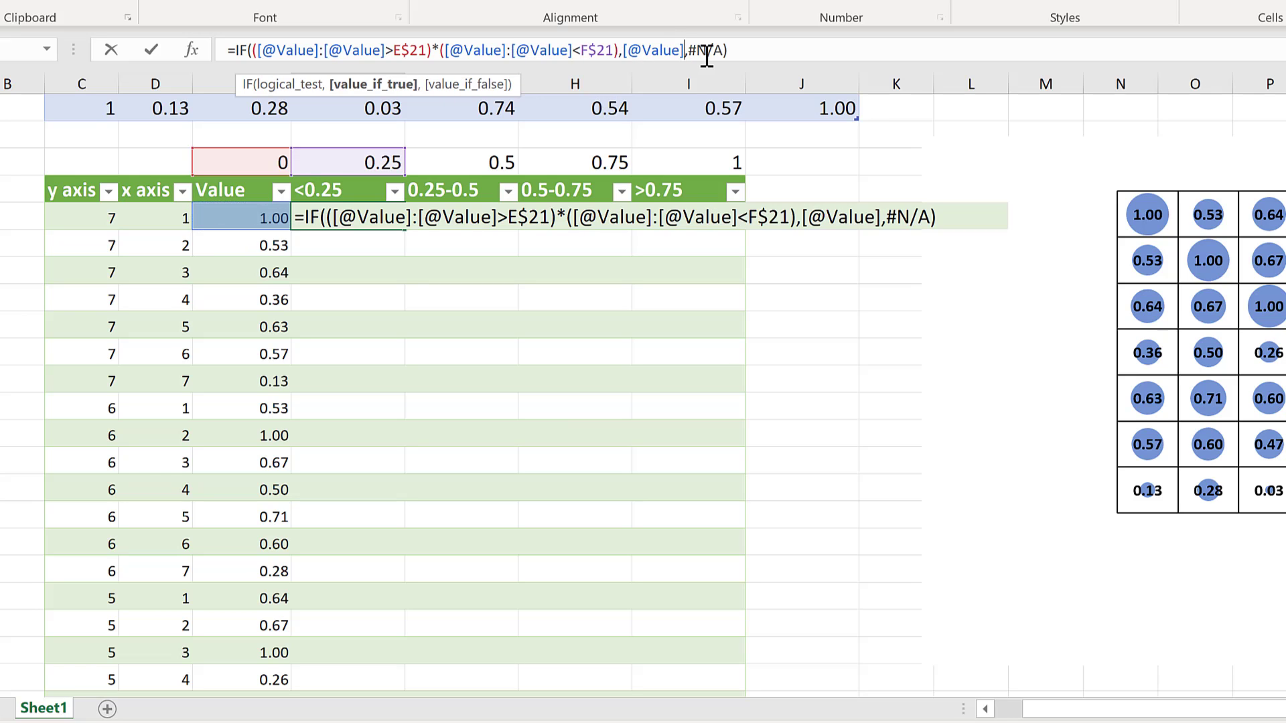
type(":")
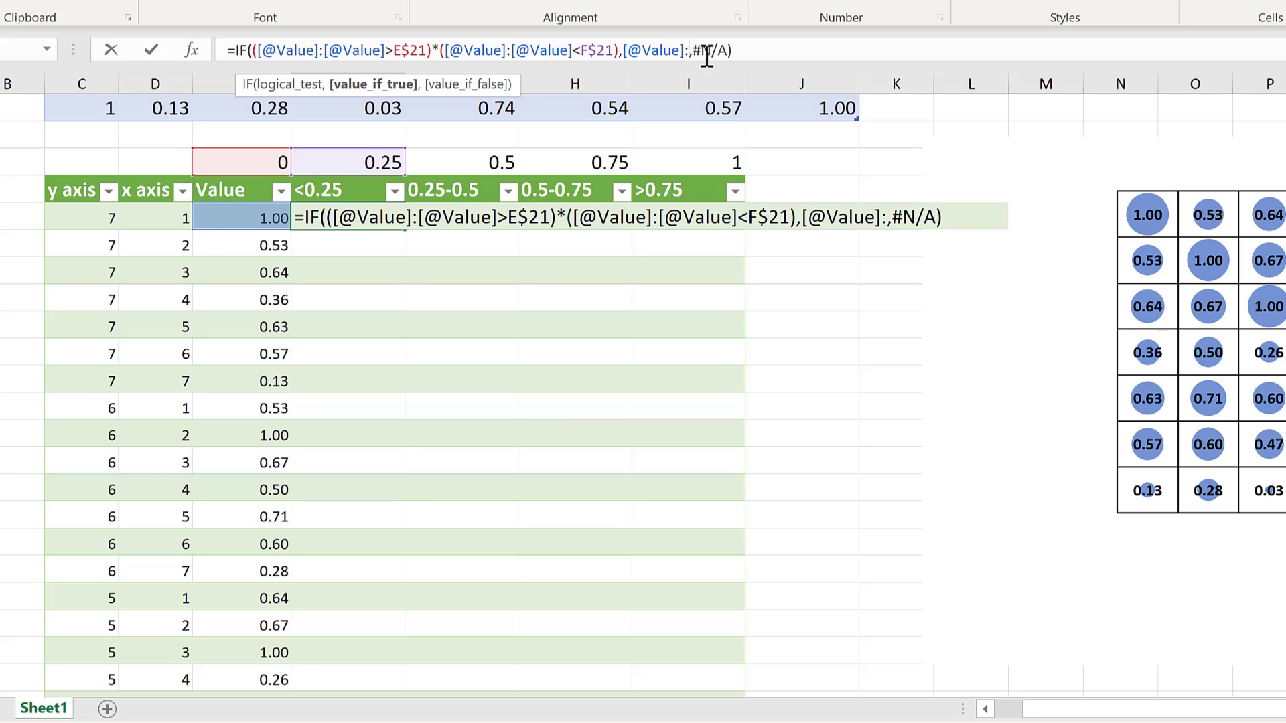
left_click(272, 220)
key("Return")
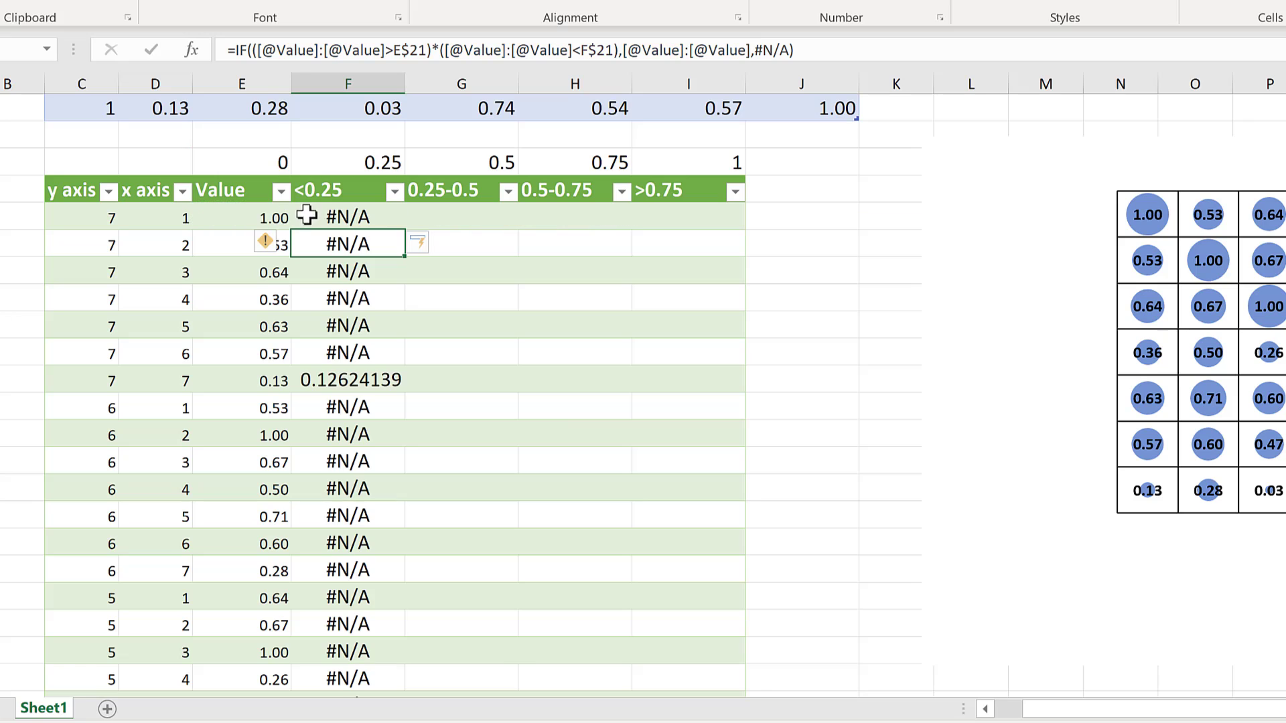
- Fill the IF formula from the <0.25 column across and down the 0.25-0.5, 0.5-0.75 and >0.75 columns
left_click(402, 225)
left_click_drag(403, 228, 701, 235)
left_click_drag(482, 215, 740, 226)
double_click(742, 229)
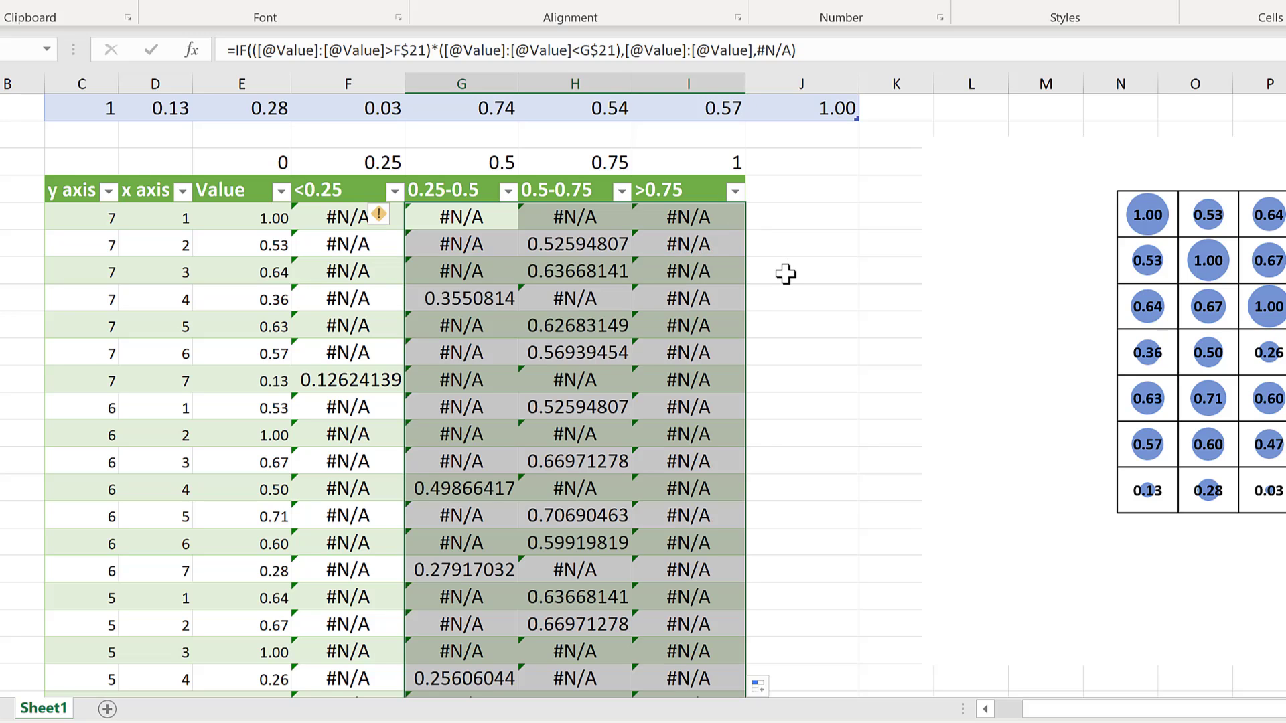
left_click(784, 272)
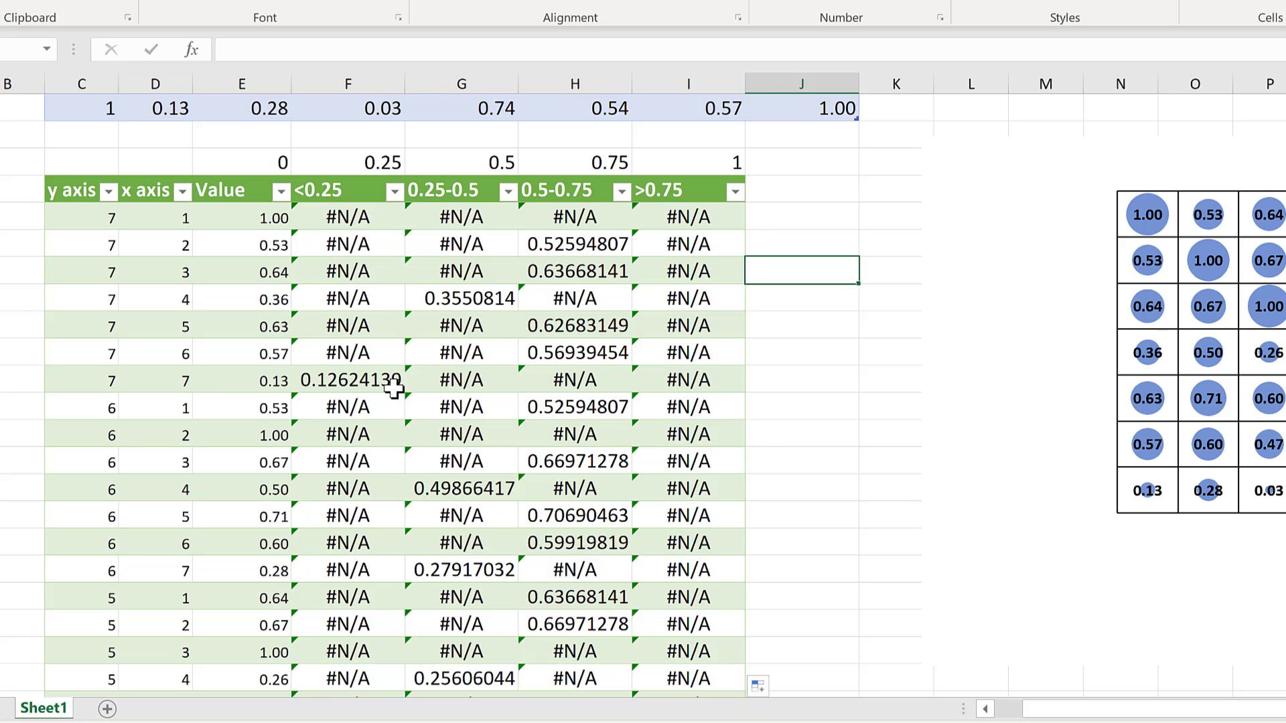
- Examine the copied IF formulas in the 0.25-0.5 column and the limit cells they reference
left_click(441, 302)
left_click(829, 50)
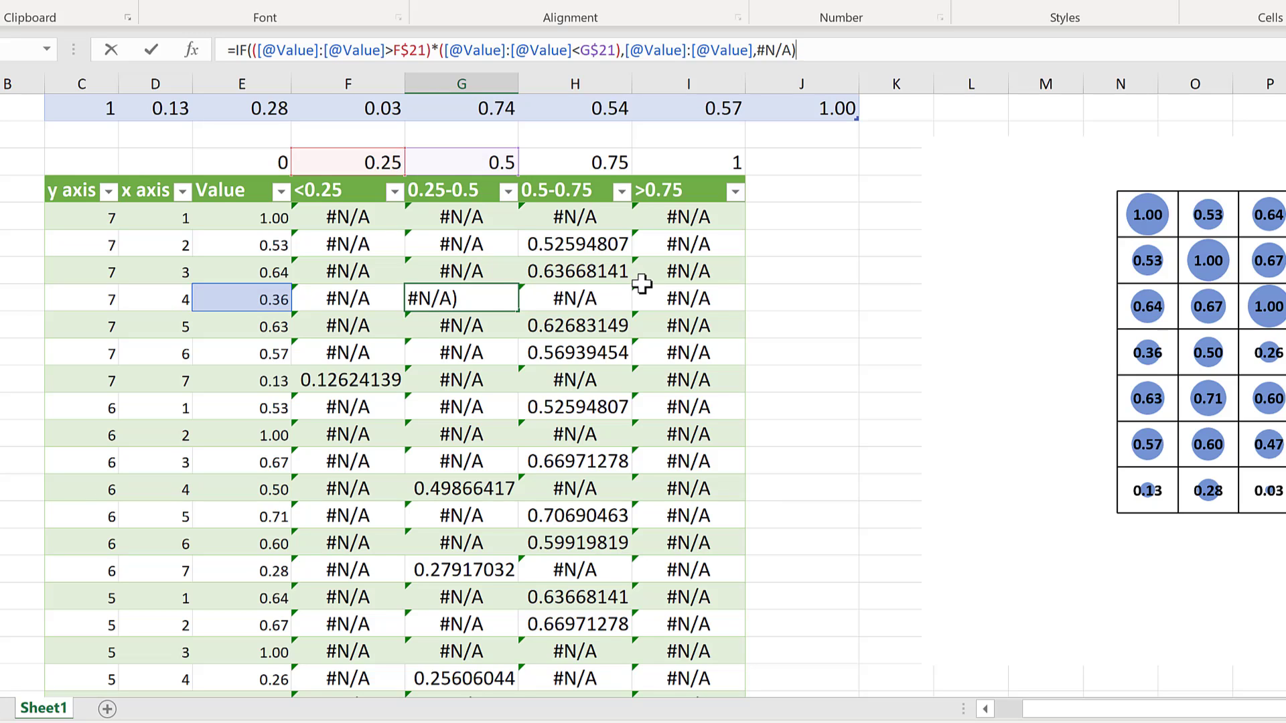
key("Return")
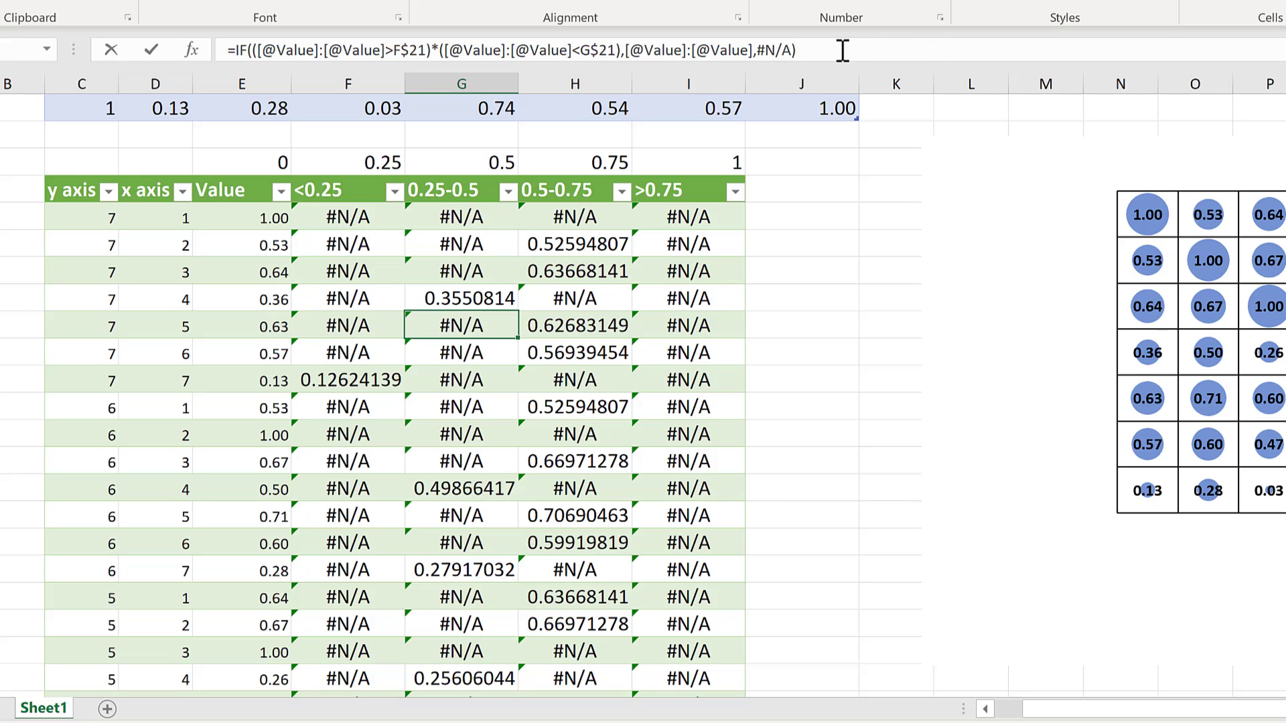
left_click(842, 50)
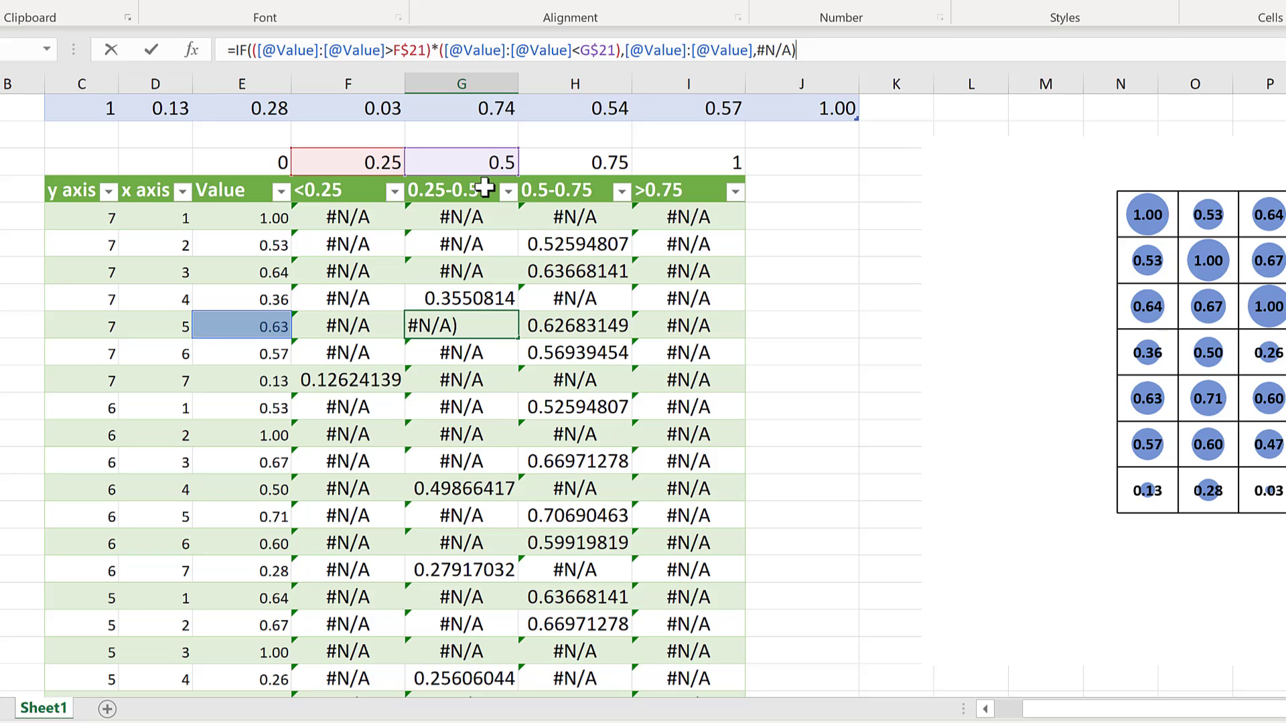
key("Escape")
left_click(489, 352)
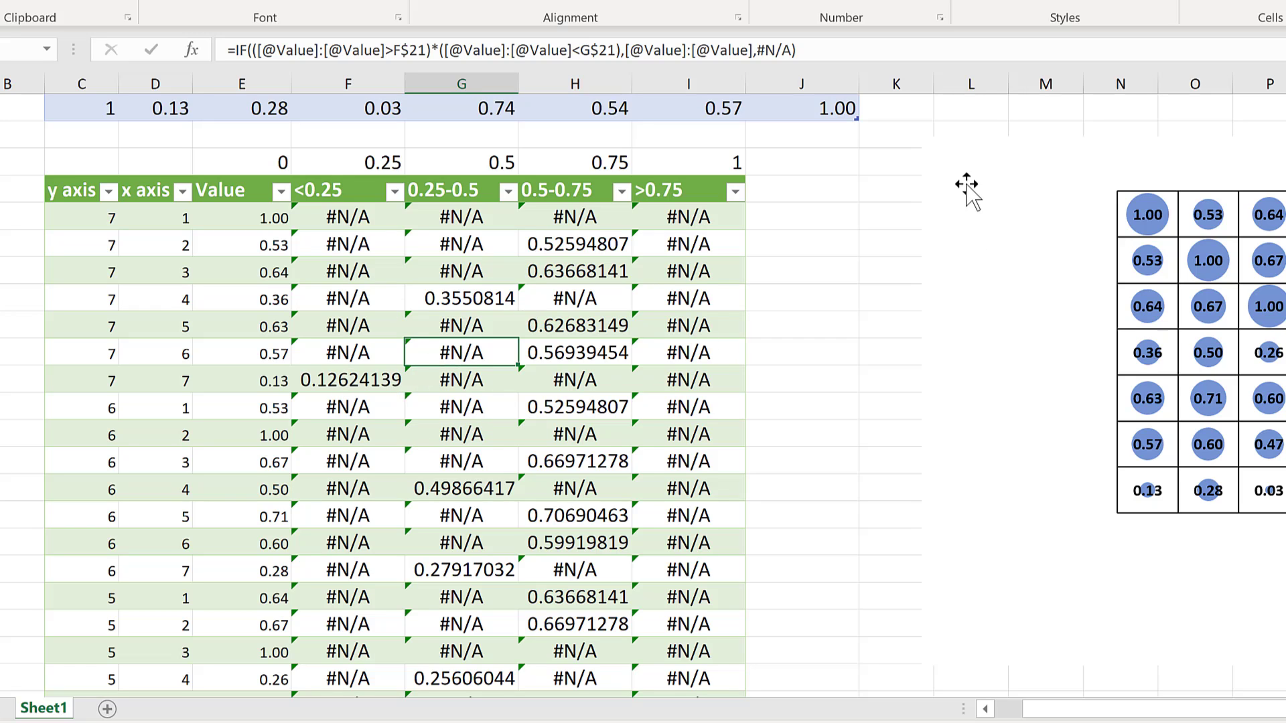
- Move the bubble chart so that it sits directly beside the table
left_click(993, 134)
left_click(993, 160)
left_click_drag(993, 160, 863, 185)
left_click(985, 181)
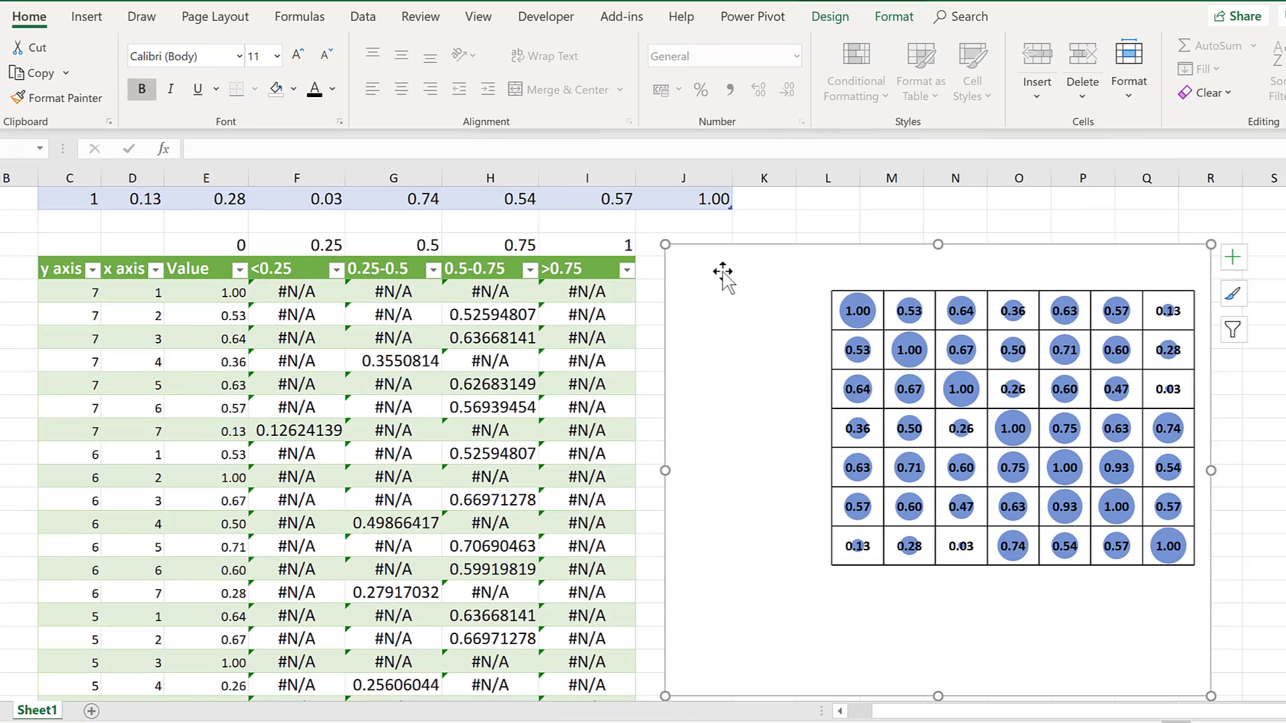
- Add a series to the bubble chart's data source, named from cell F22 with X values D23:D71
right_click(722, 272)
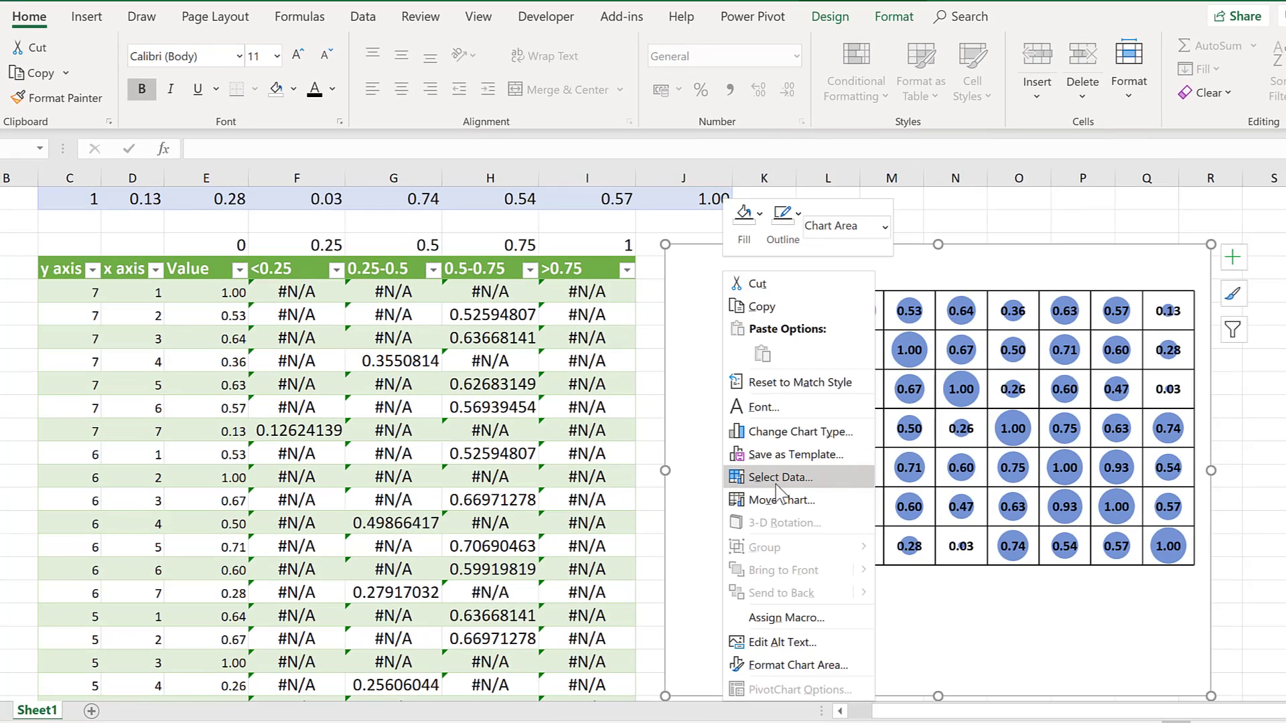
left_click(776, 483)
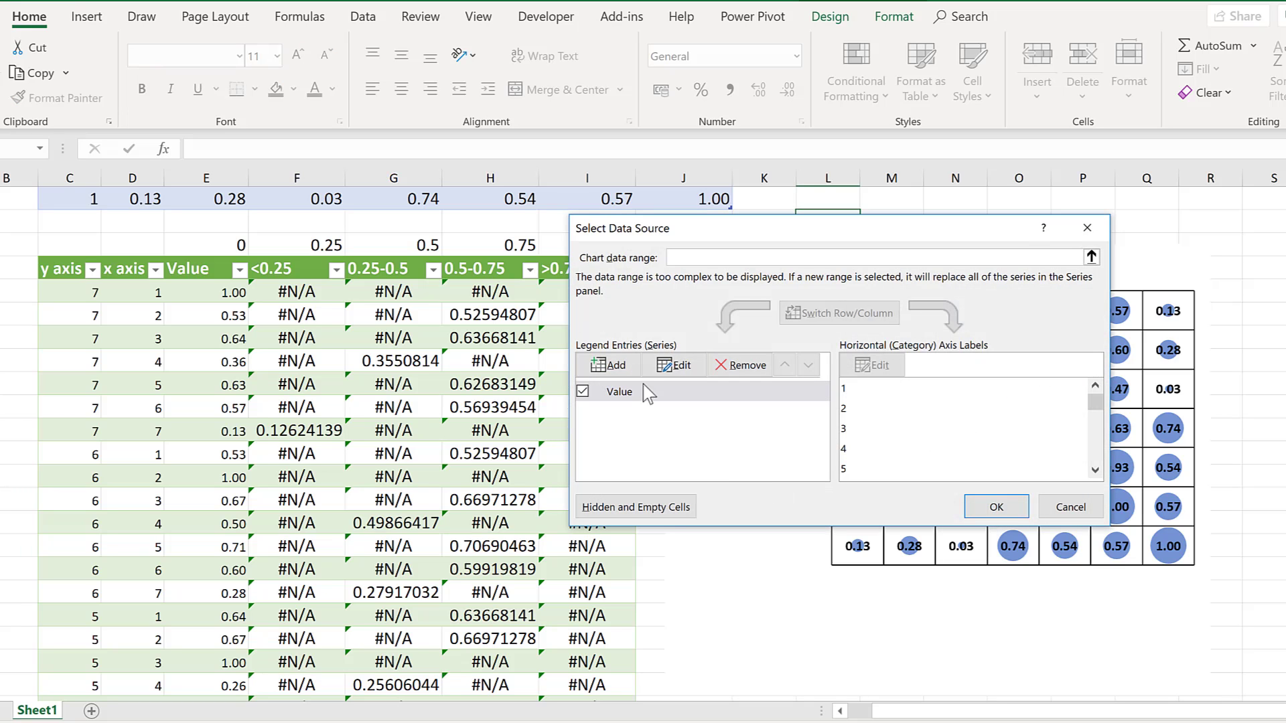
left_click(614, 367)
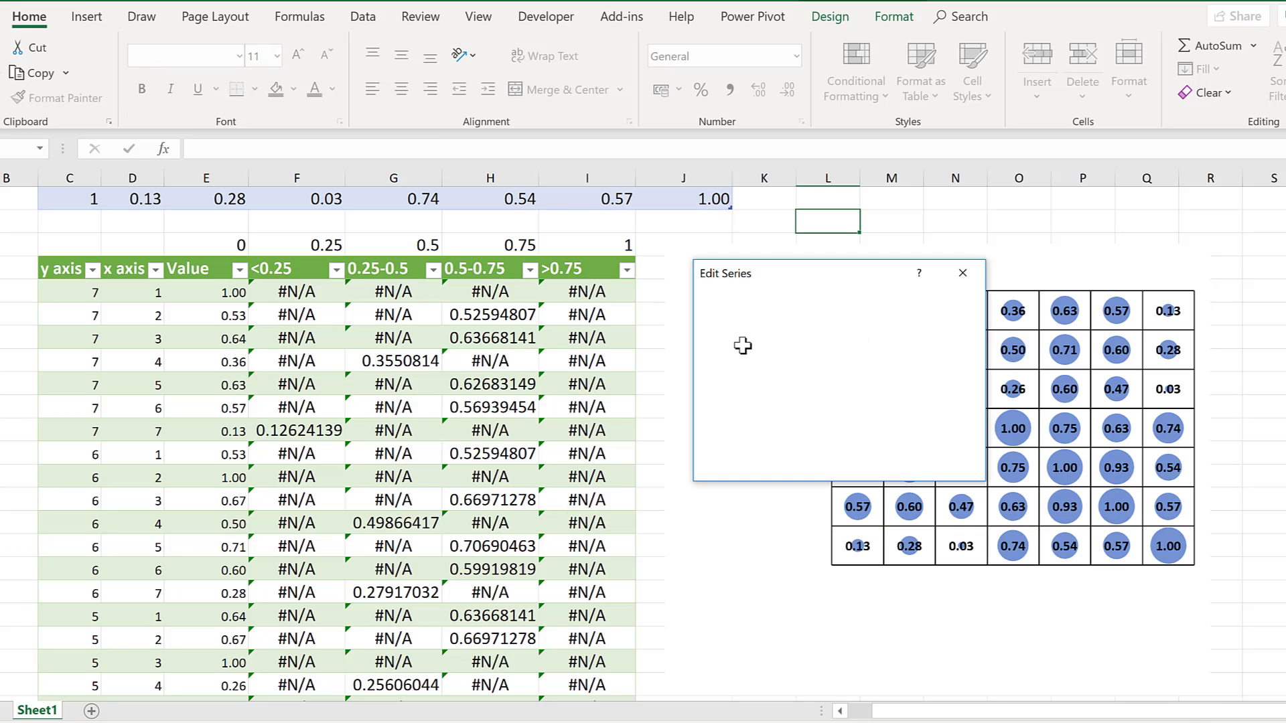
left_click(277, 270)
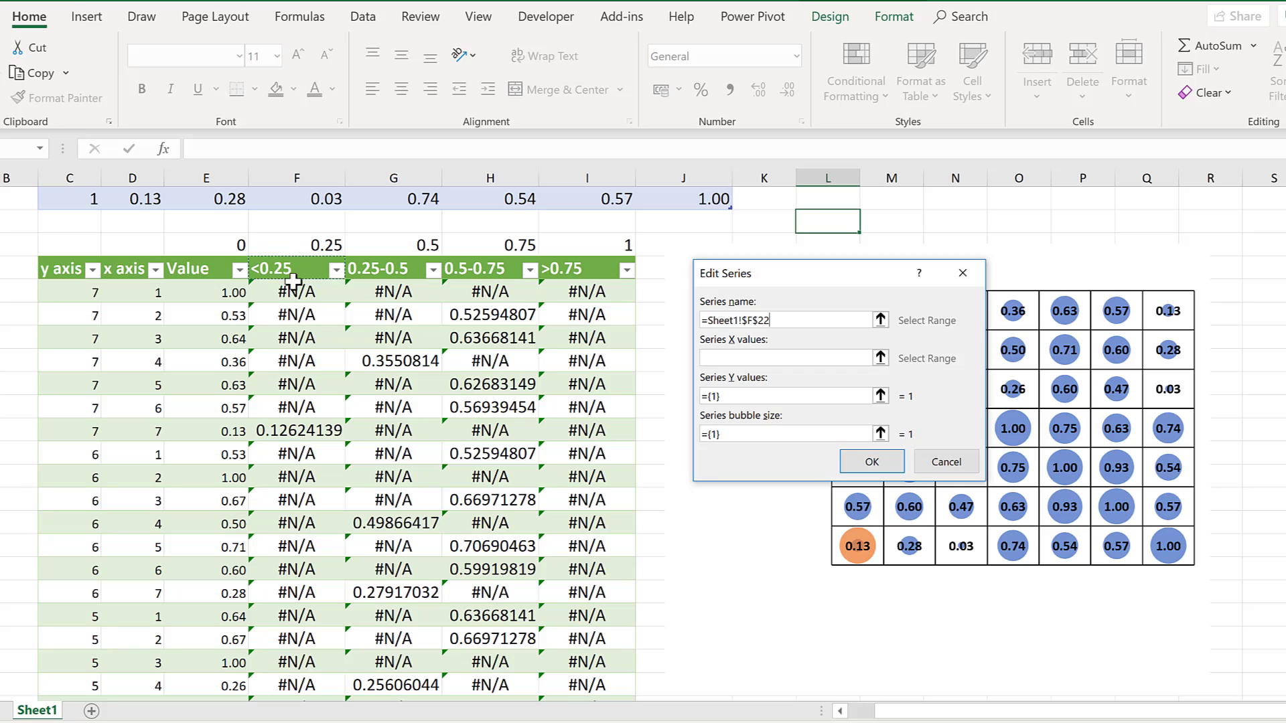
left_click(880, 359)
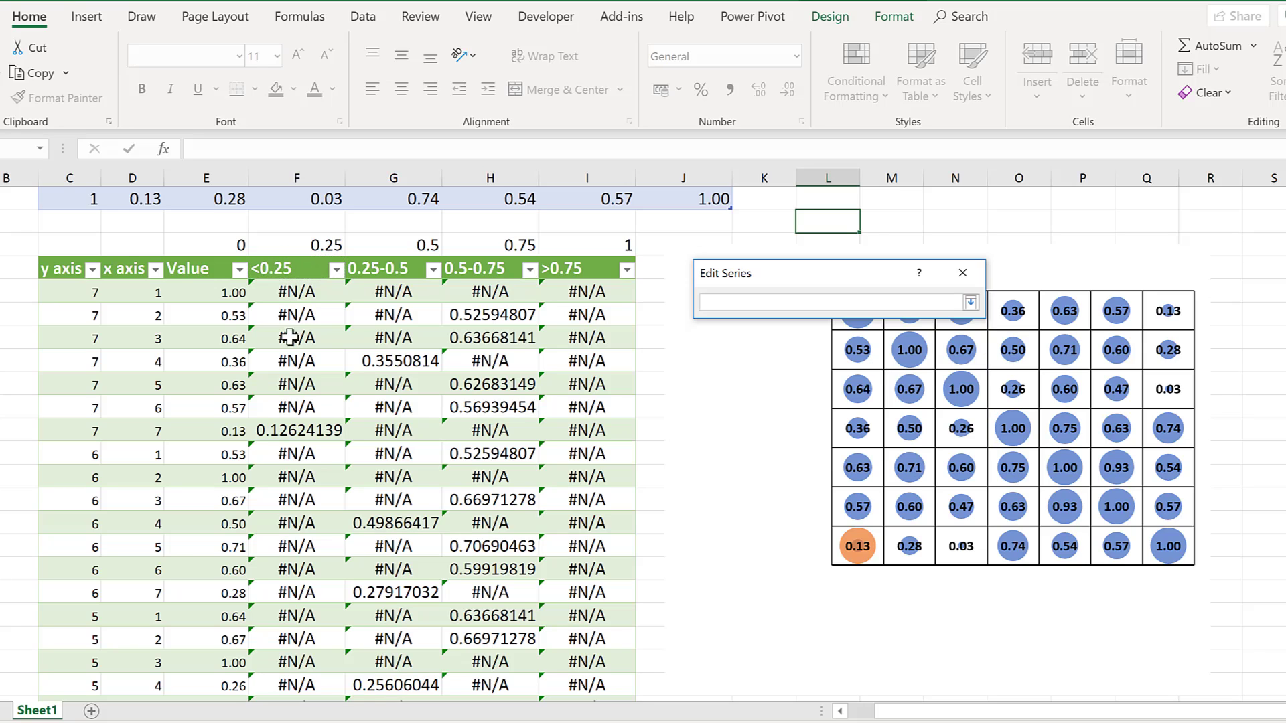
left_click(130, 254)
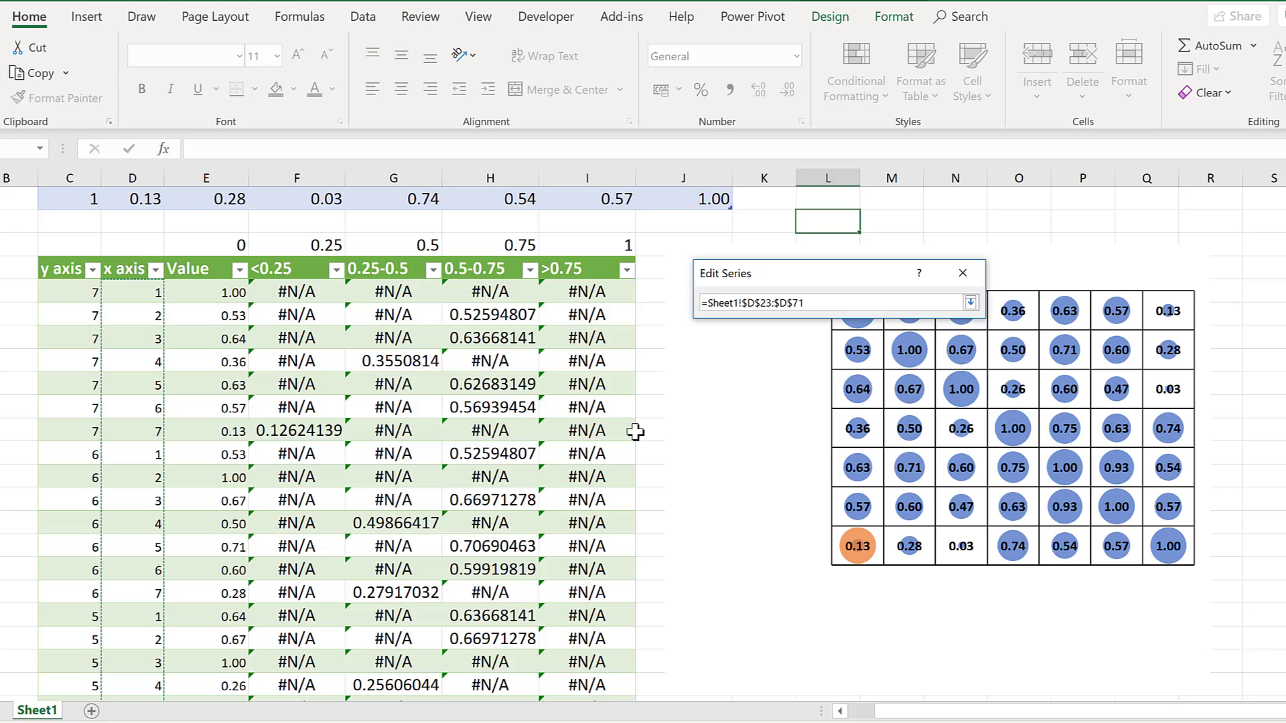
key("Return")
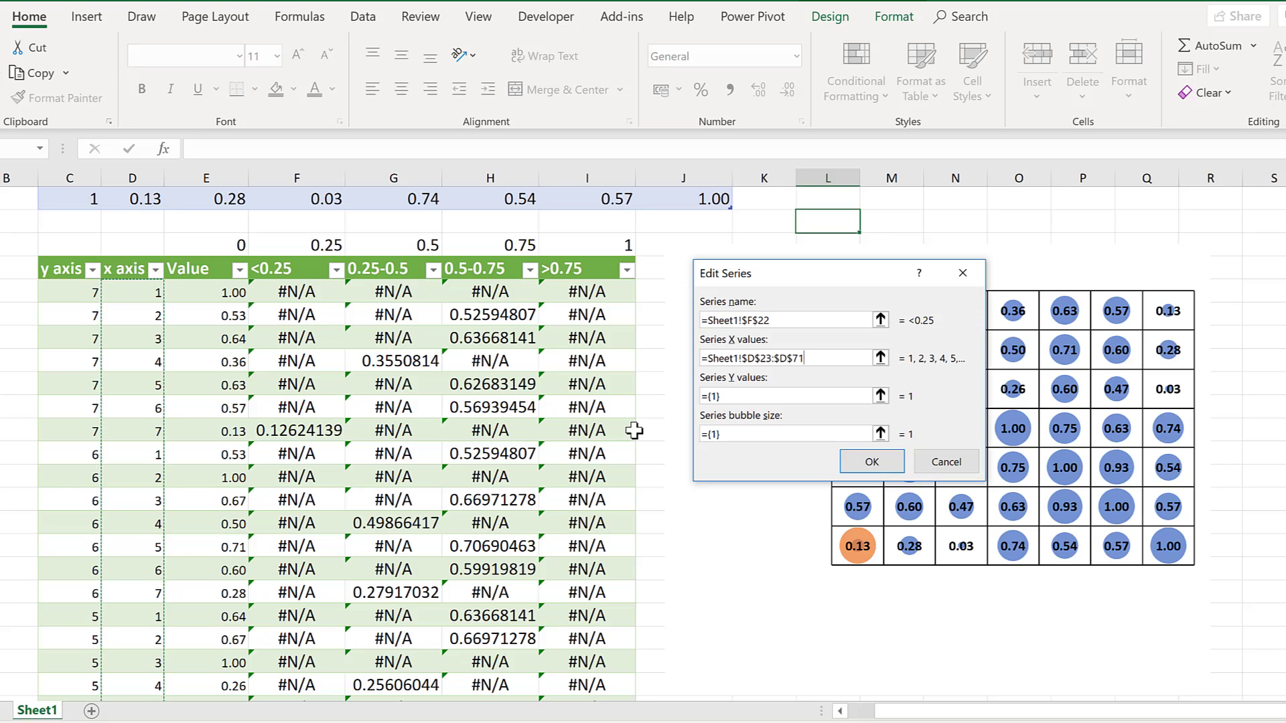
- Set the <0.25 series' Y values to C23:C71 and its bubble size to F23:F71, and confirm the series
left_click(883, 396)
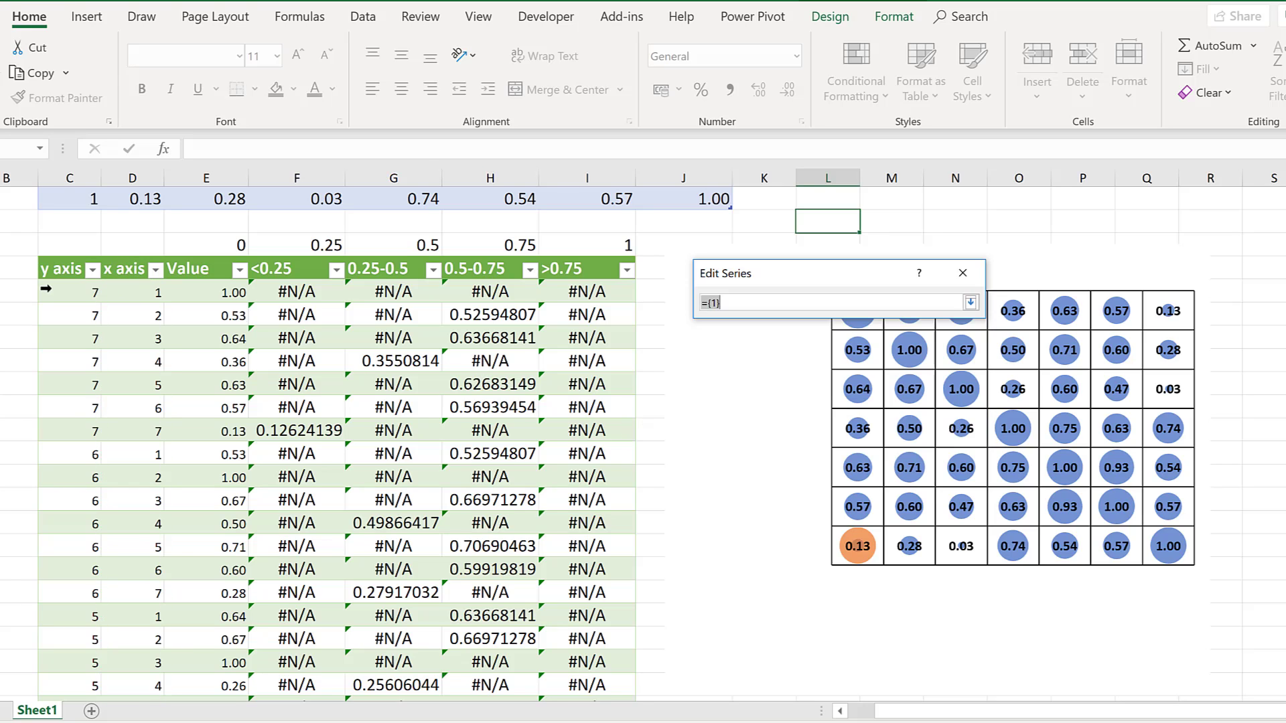
left_click(67, 252)
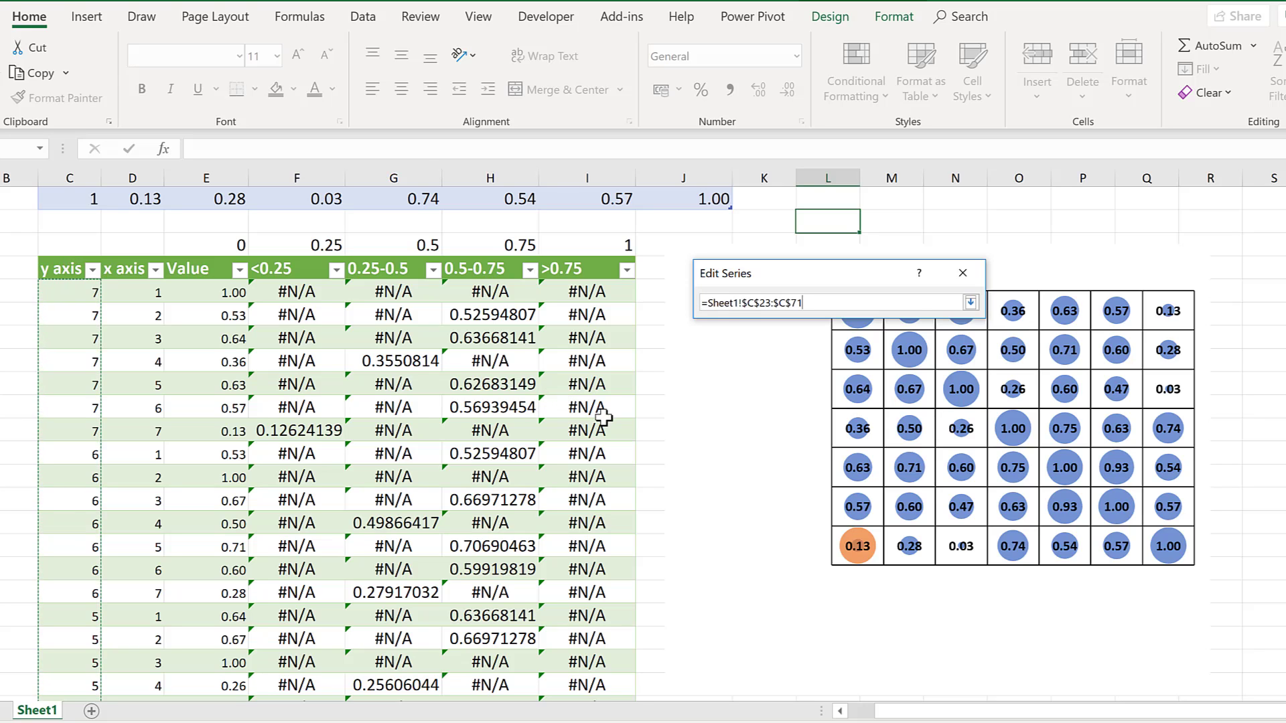
key("Return")
left_click(881, 434)
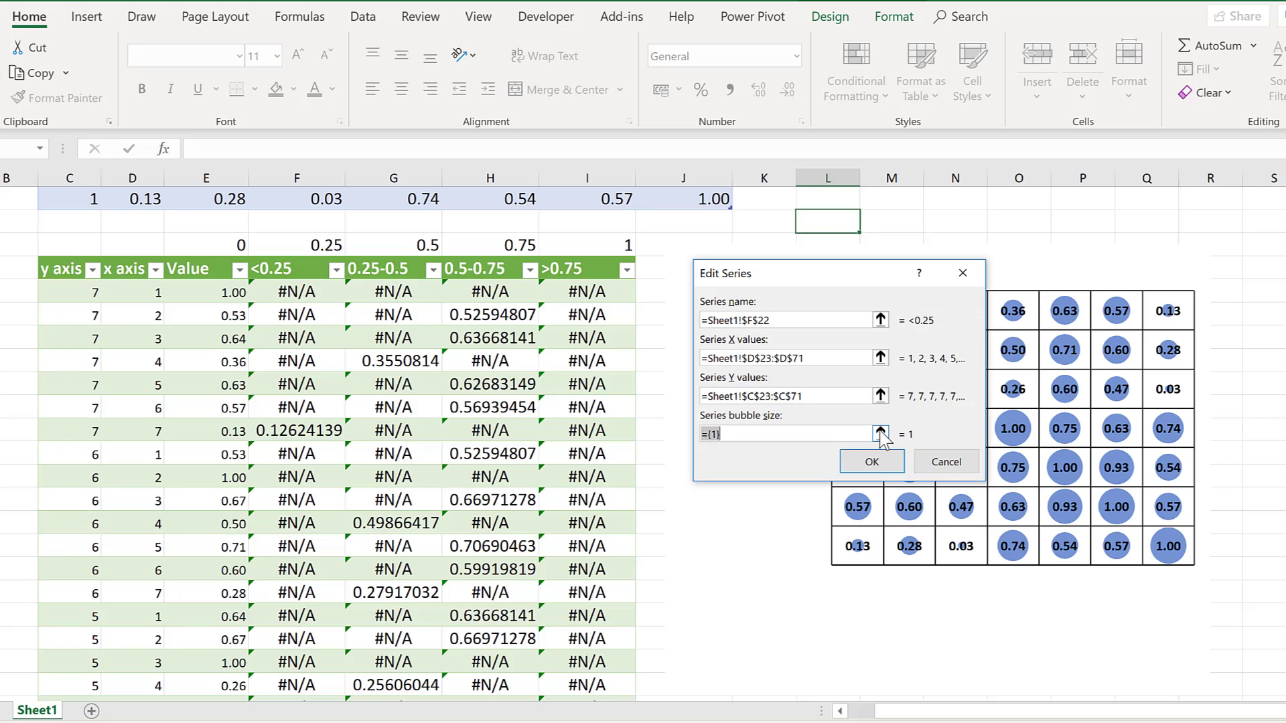
left_click(307, 258)
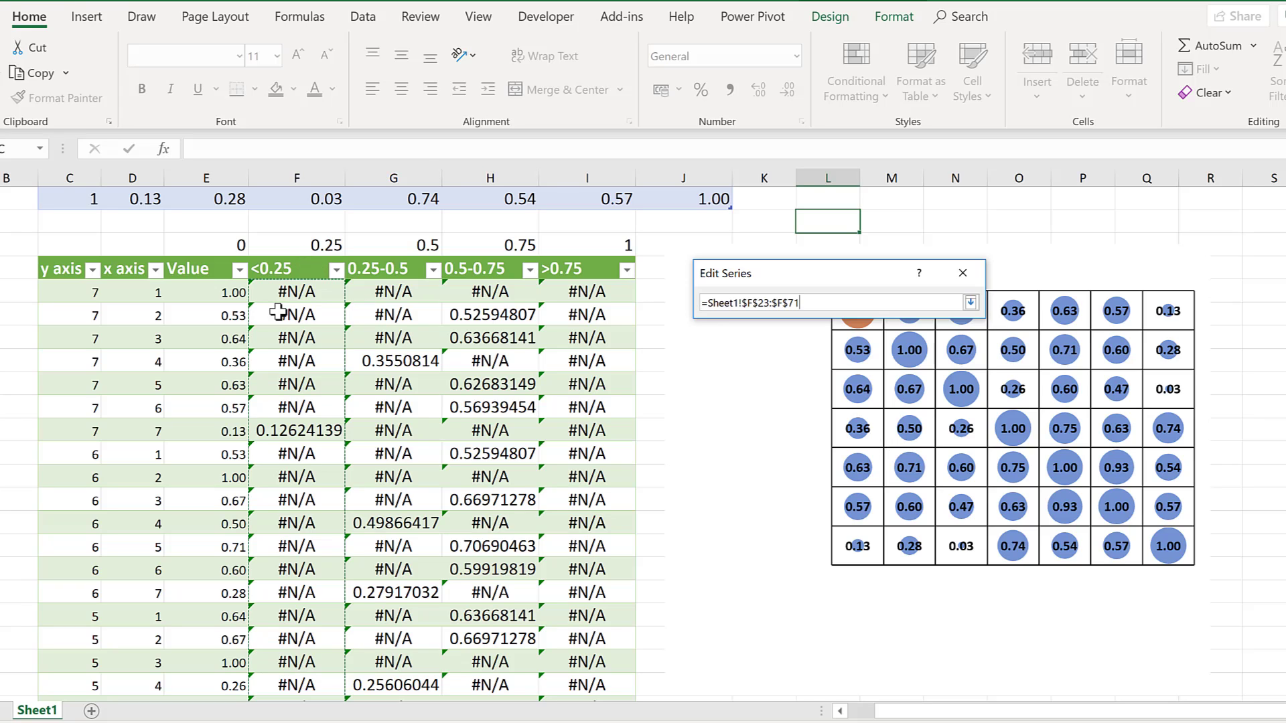
key("Return")
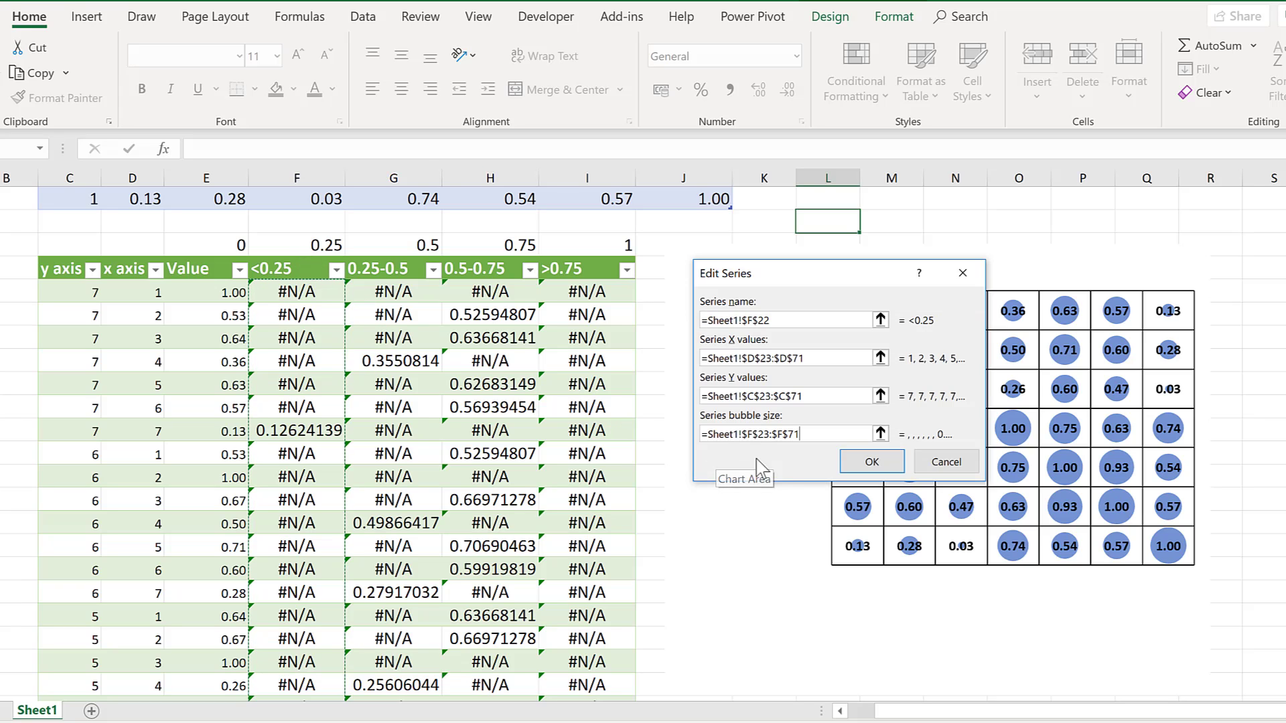
left_click(850, 460)
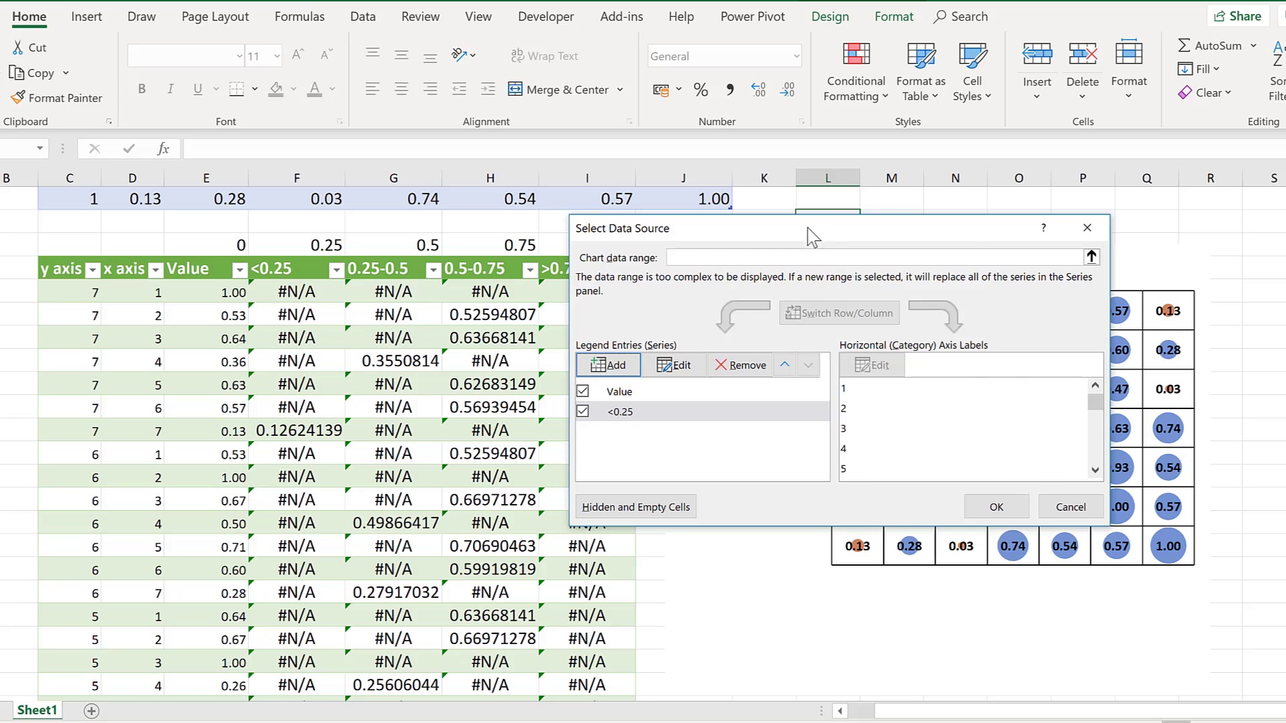
- Add a chart series named from G22 with X values D23:D71, Y values from the y axis column and bubble sizes from the 0.25-0.5 column
left_click_drag(812, 236, 420, 257)
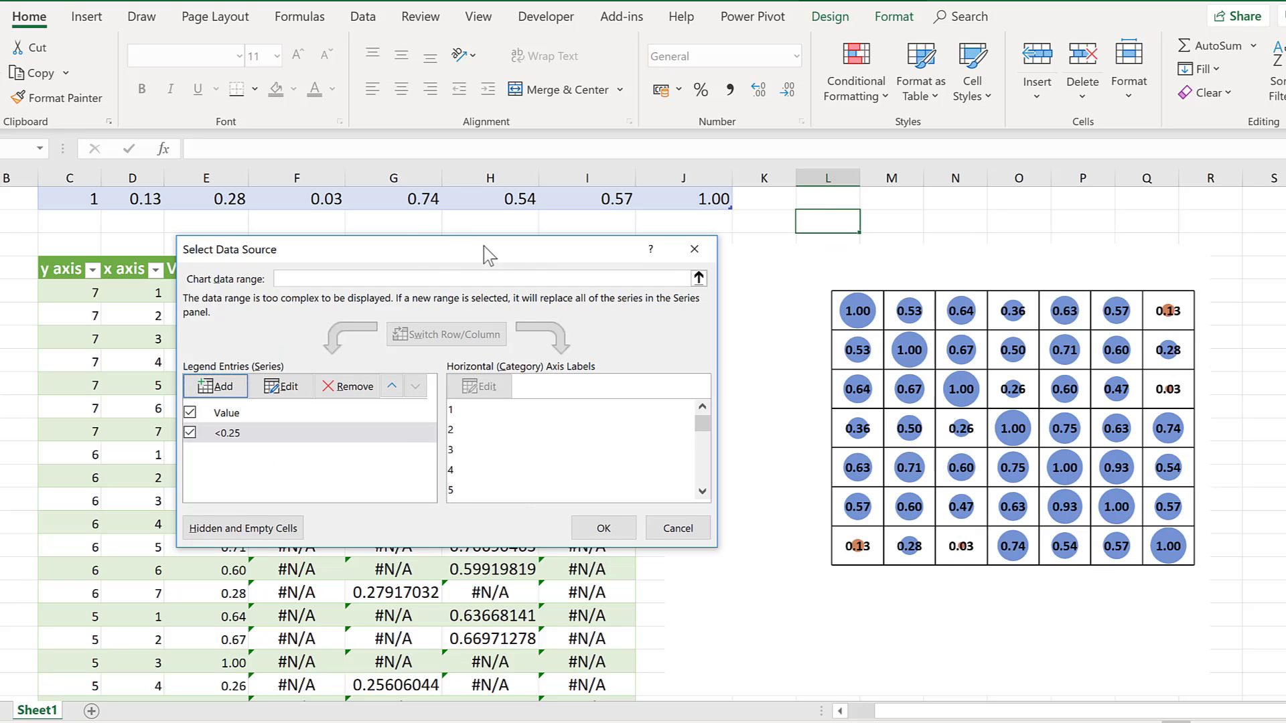
left_click_drag(450, 266, 928, 234)
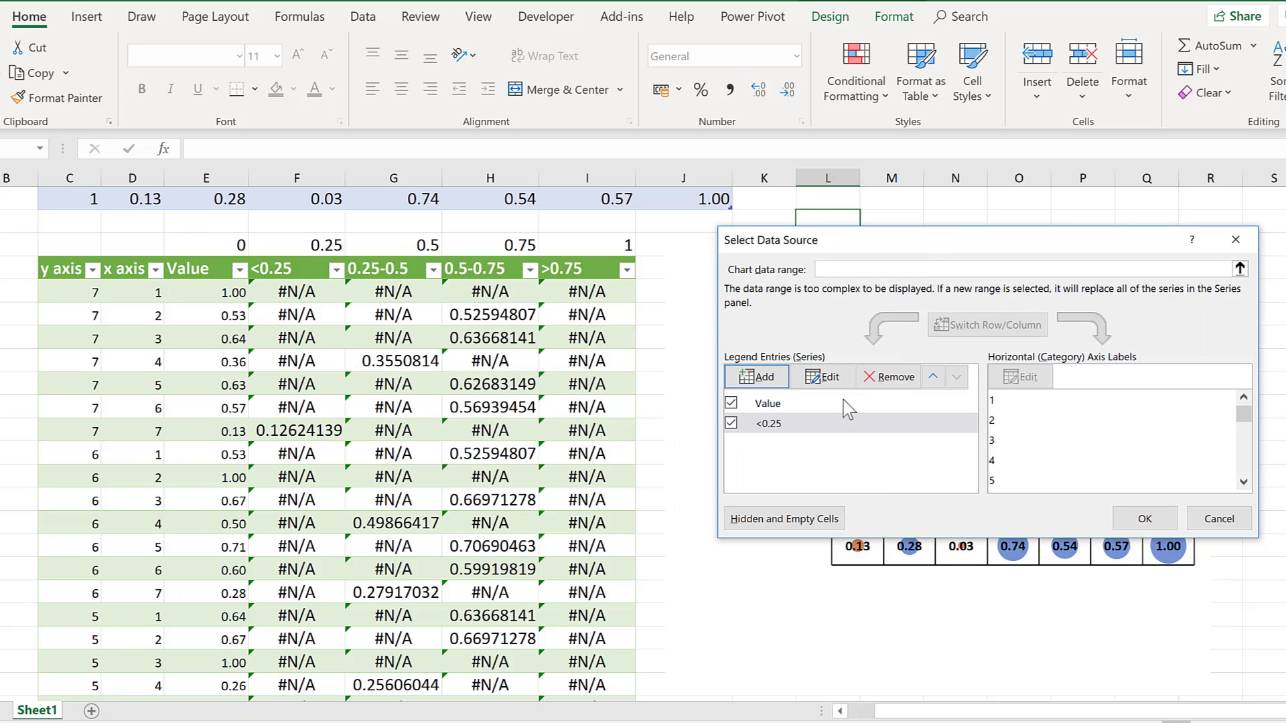
left_click(754, 379)
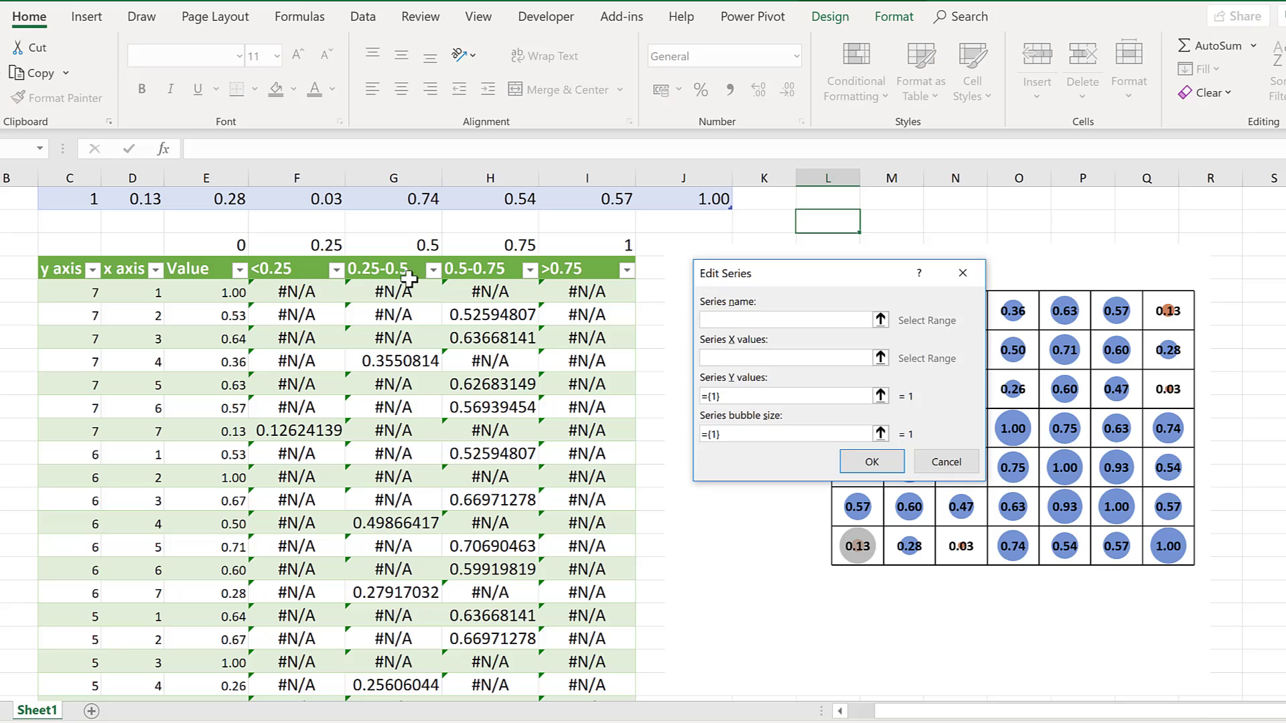
left_click(409, 278)
left_click(880, 358)
left_click(126, 260)
key("Tab")
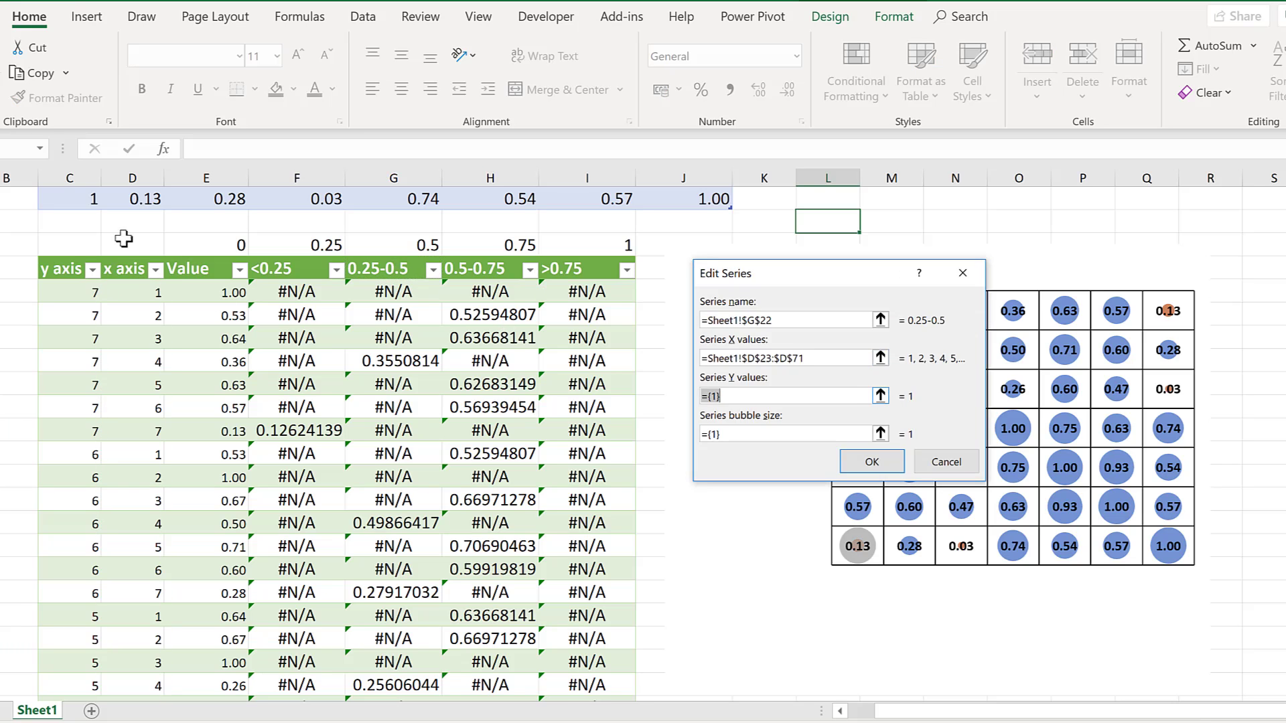
left_click(63, 267)
left_click(880, 434)
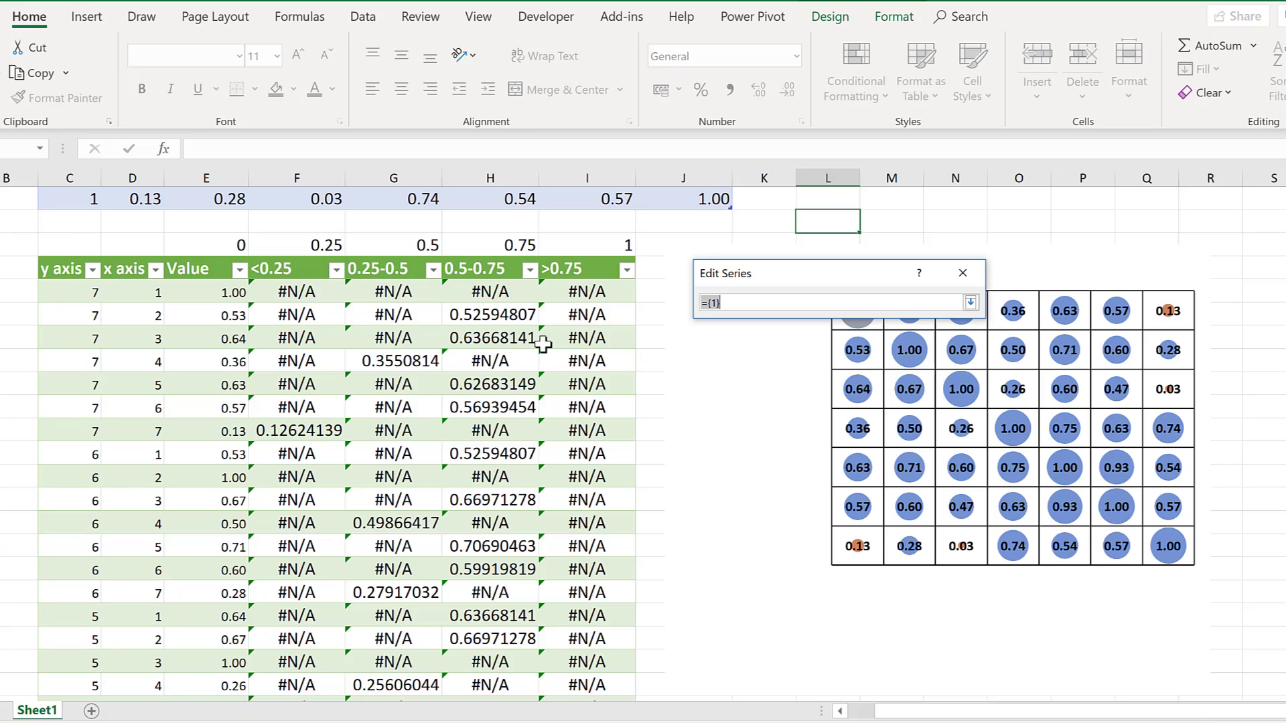
left_click(383, 256)
left_click(871, 462)
- Add a chart series named from H22 with X values D23:D71, Y values from the y axis column and bubble sizes from the 0.5-0.75 column
left_click(754, 377)
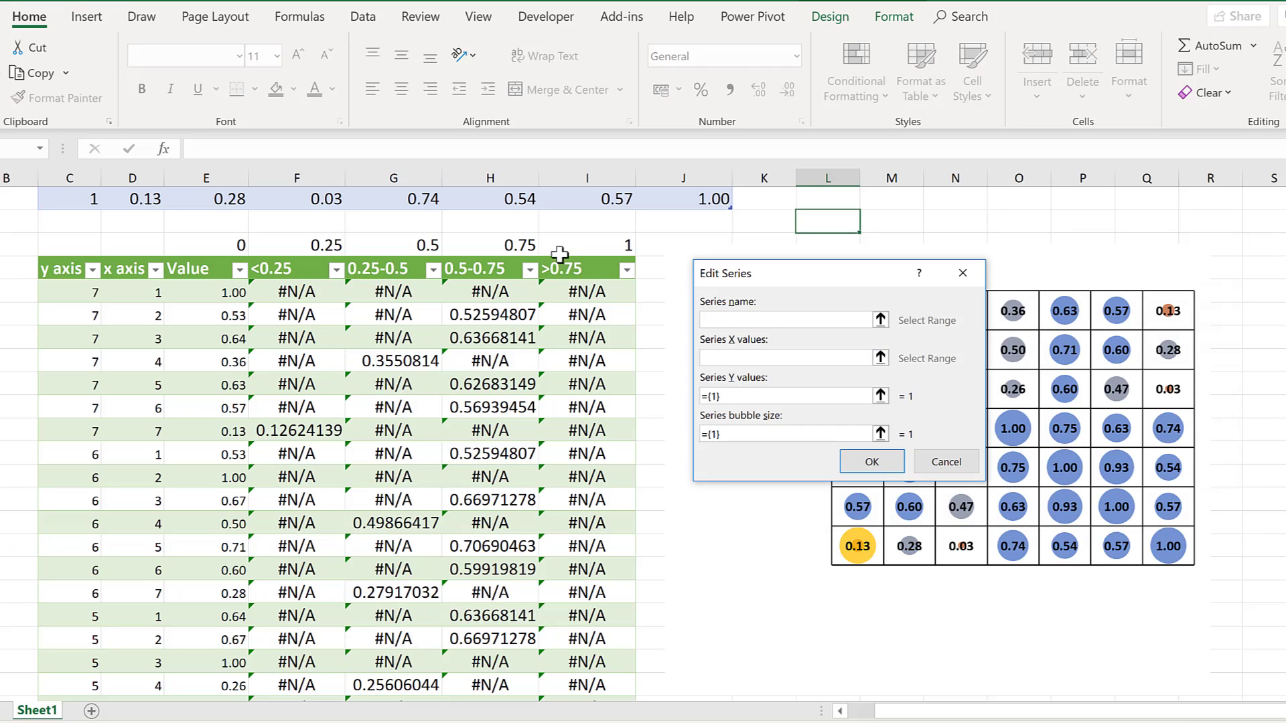
left_click(493, 269)
left_click(880, 358)
left_click(126, 261)
key("Tab")
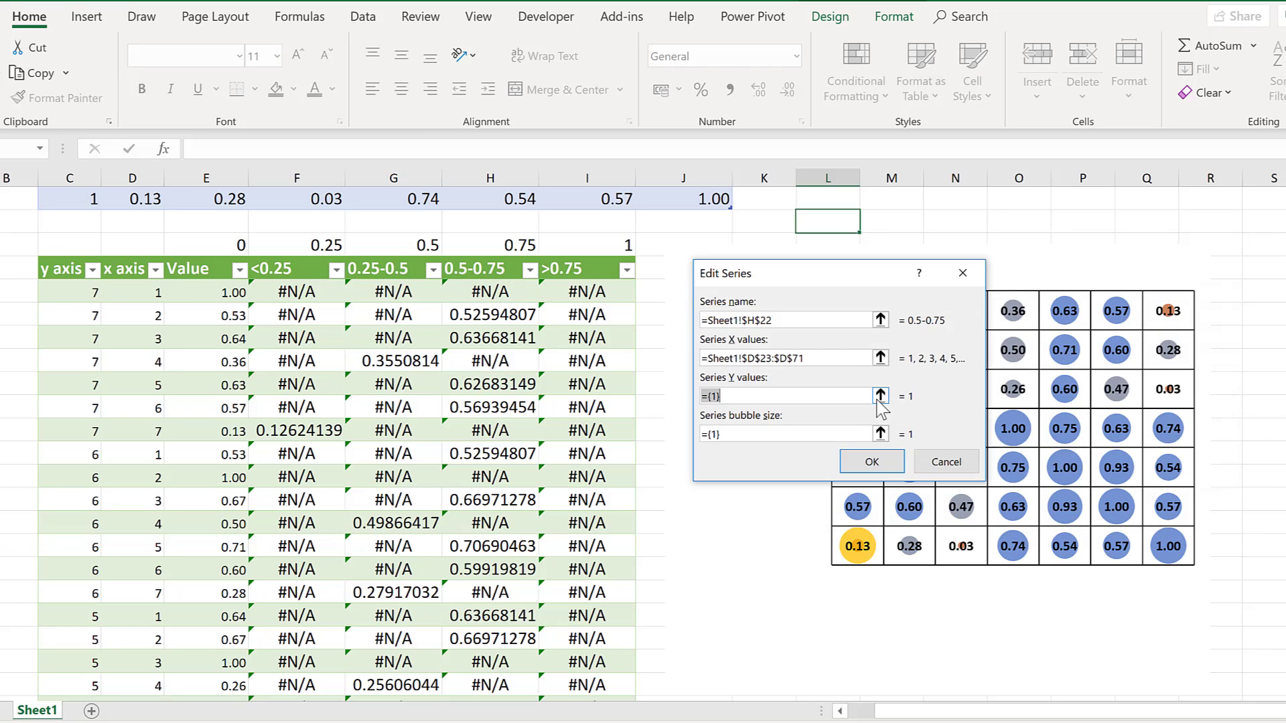
left_click(880, 396)
left_click(63, 263)
left_click(881, 434)
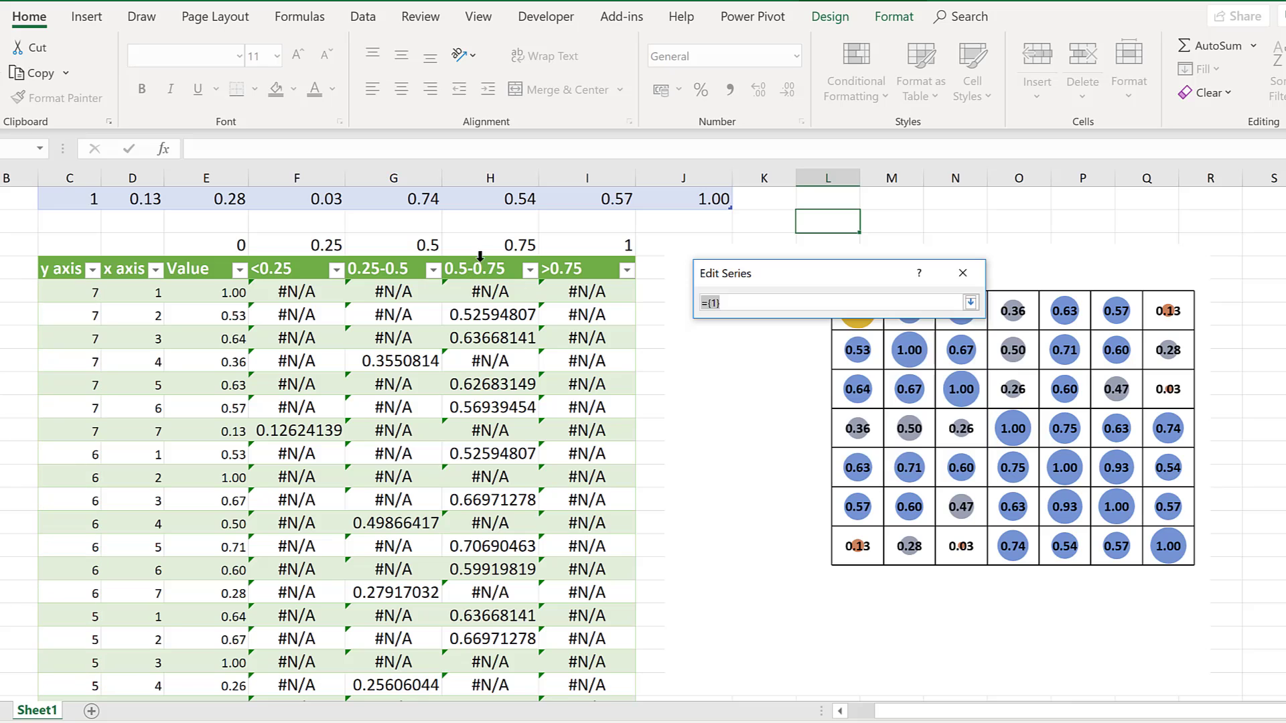
left_click(480, 256)
left_click(970, 302)
left_click(872, 461)
- Add another series to the chart's data source, named from cell I22 with X values D23:D71
left_click(754, 377)
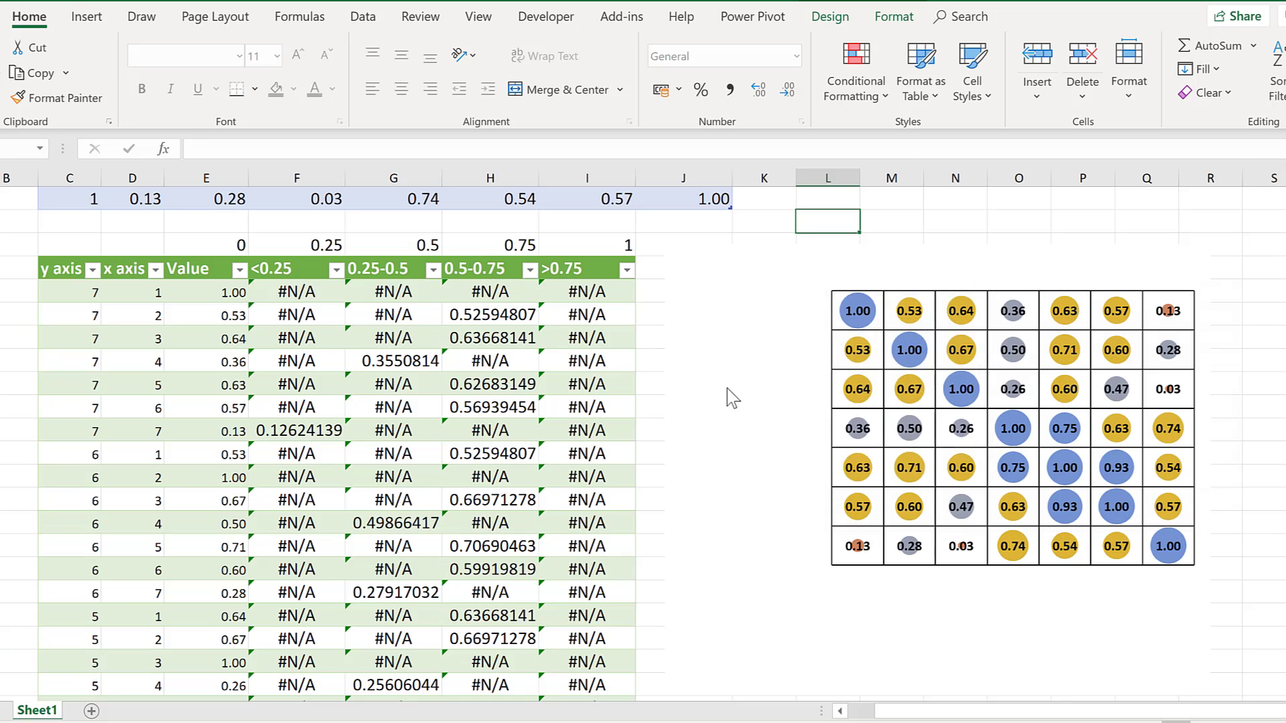
left_click(568, 278)
left_click(880, 358)
left_click(126, 265)
key("Return")
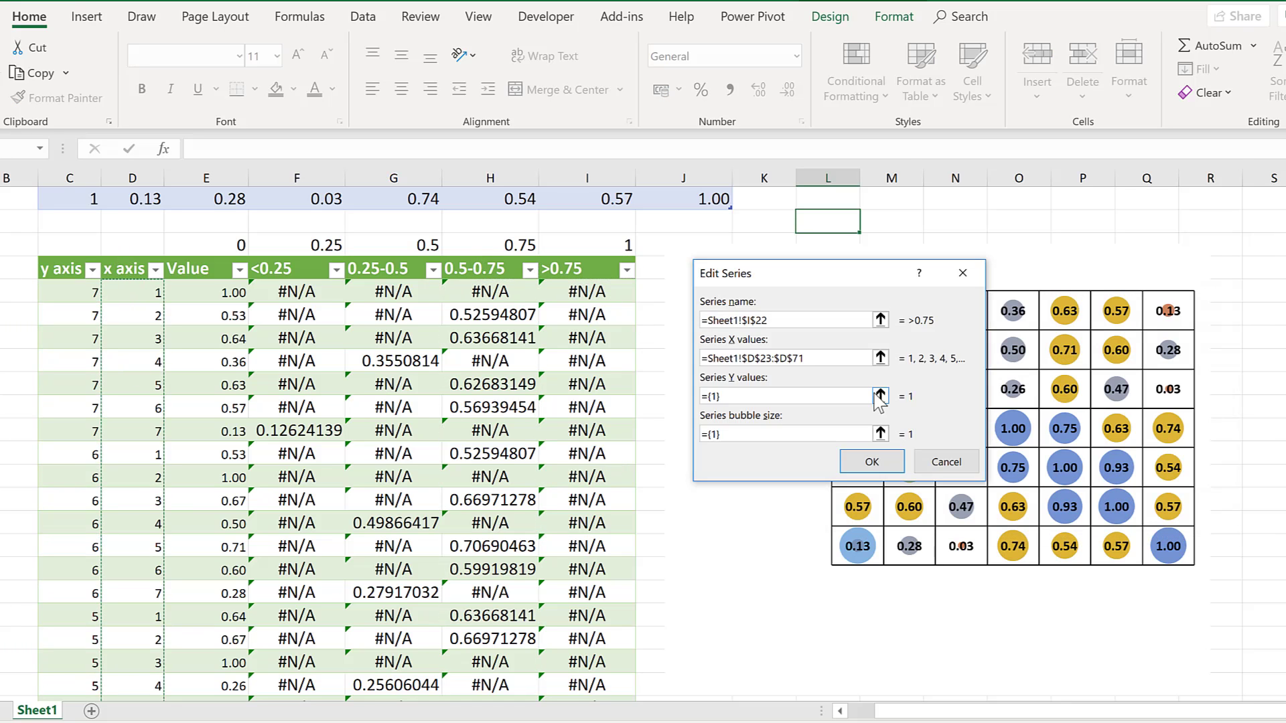
- Set the >0.75 series' Y values to C23:C71 and its bubble size to I23:I71, and confirm the data source changes
left_click(880, 396)
left_click(69, 262)
key("Return")
left_click(880, 434)
left_click(563, 262)
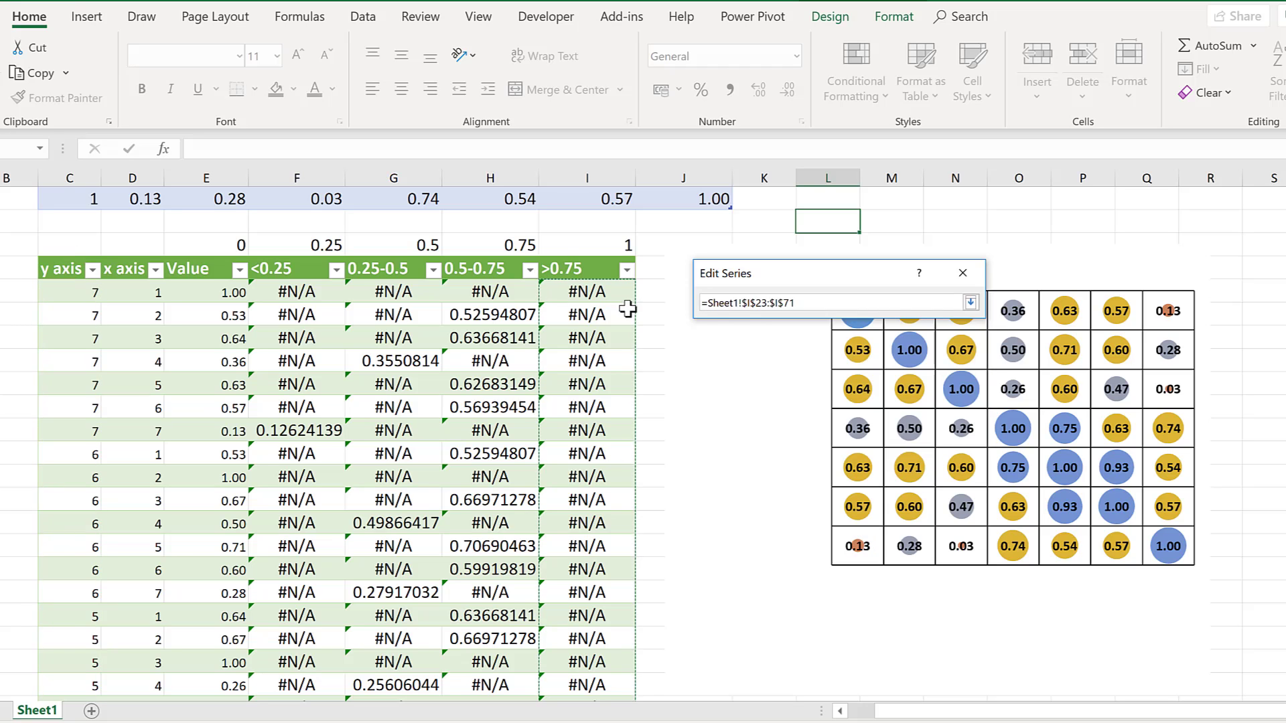
key("Return")
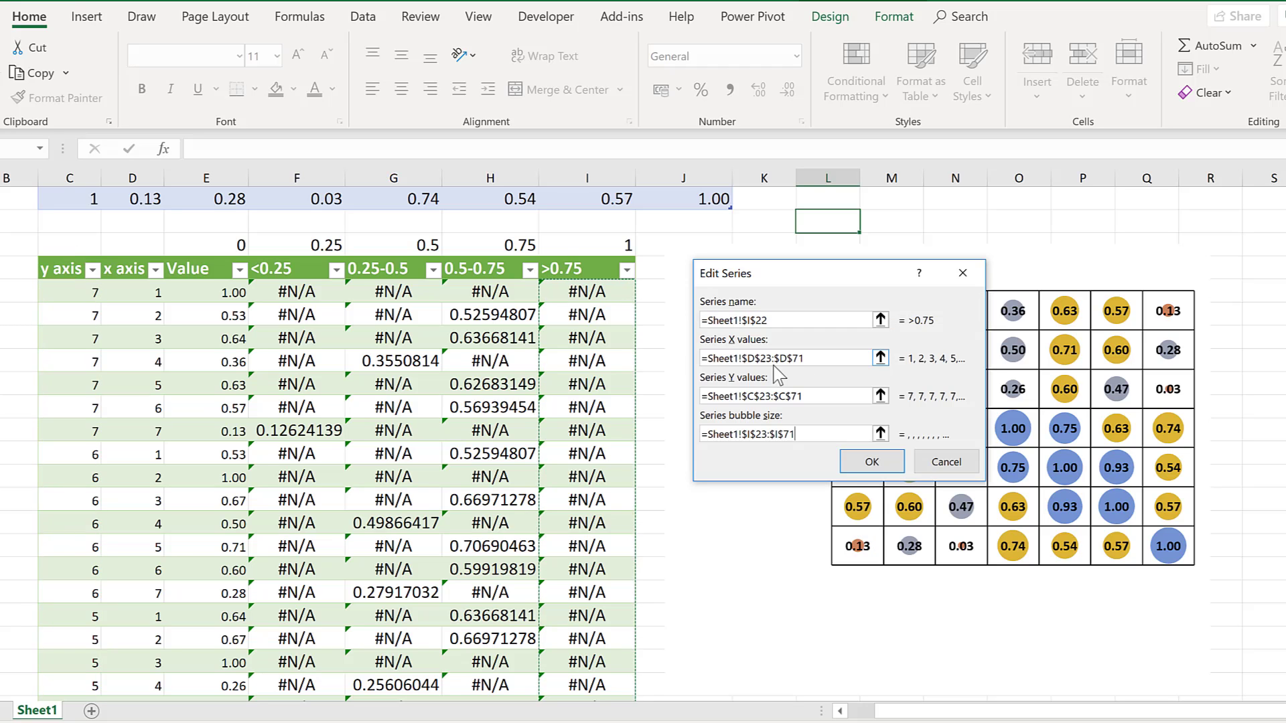
left_click(872, 462)
left_click(1144, 518)
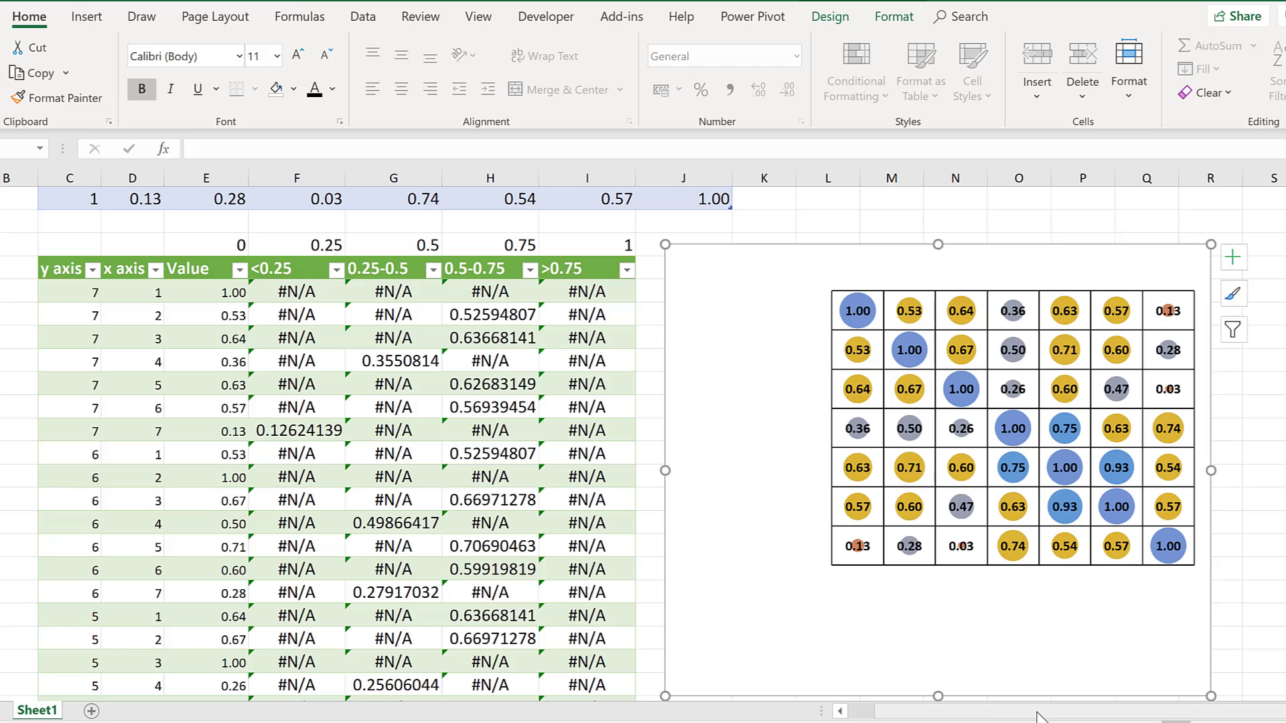
- Add a legend to the chart, fit it in one row above the grid, and delete its Value entry
left_click_drag(1037, 717, 1061, 718)
scroll(1064, 437, "down", 1)
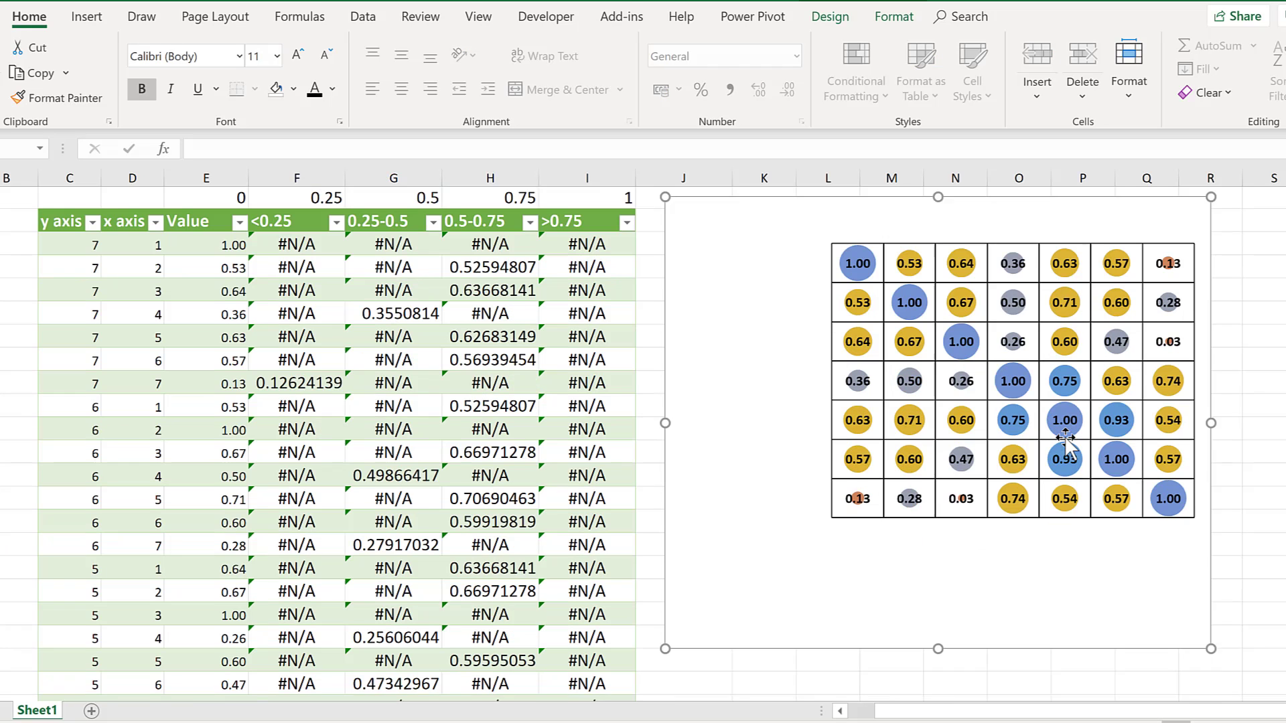
scroll(1065, 437, "up", 1)
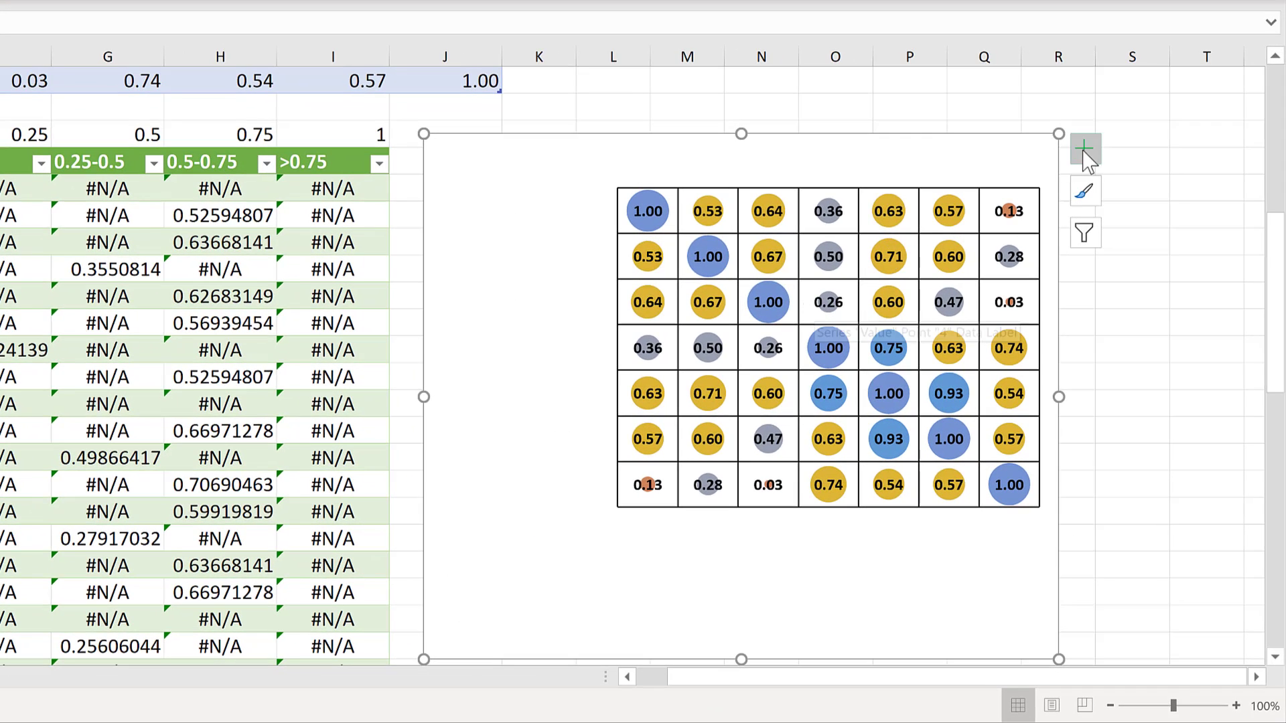
left_click(1086, 149)
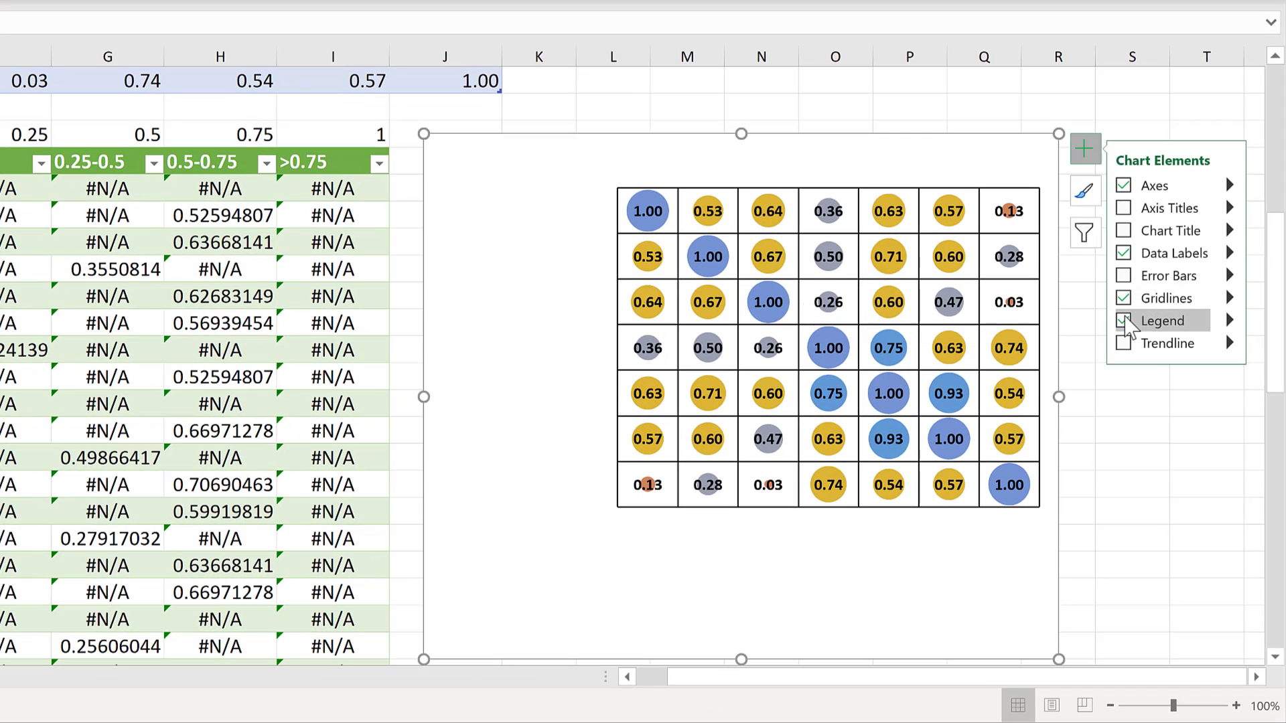
left_click(1123, 321)
left_click_drag(996, 365, 693, 180)
left_click_drag(1029, 204, 1047, 204)
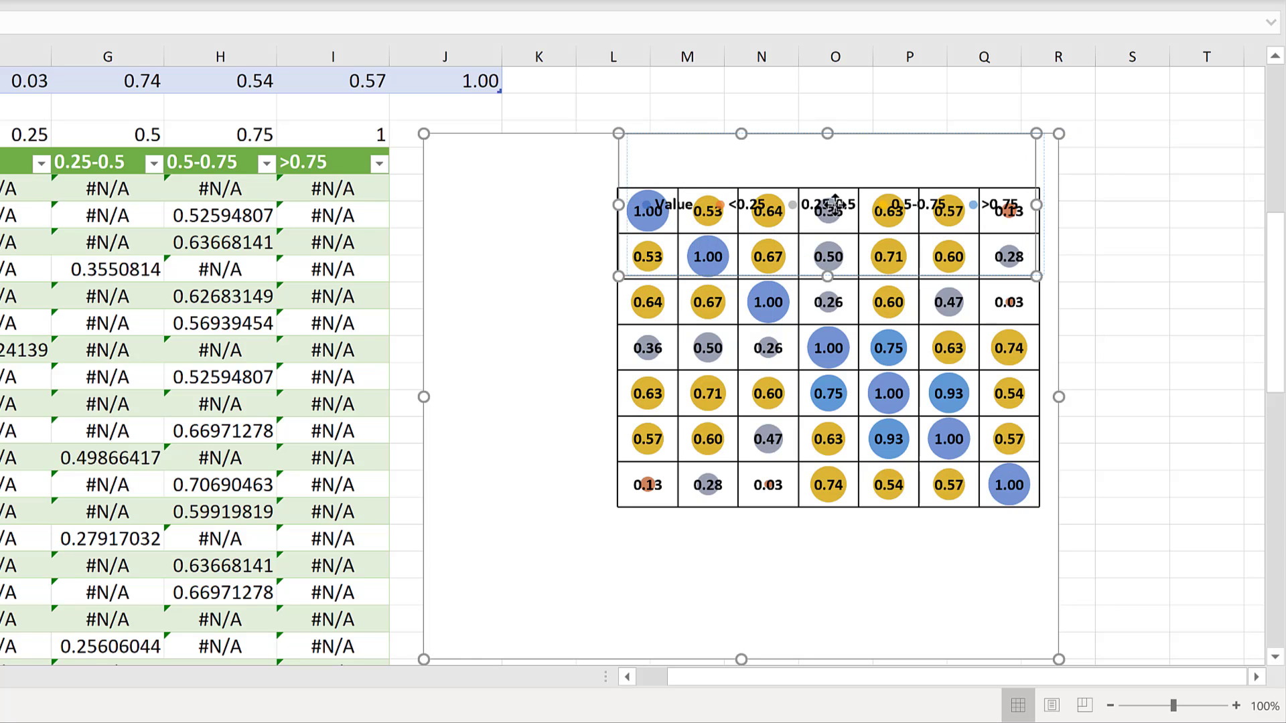
left_click_drag(839, 276, 830, 186)
left_click(657, 163)
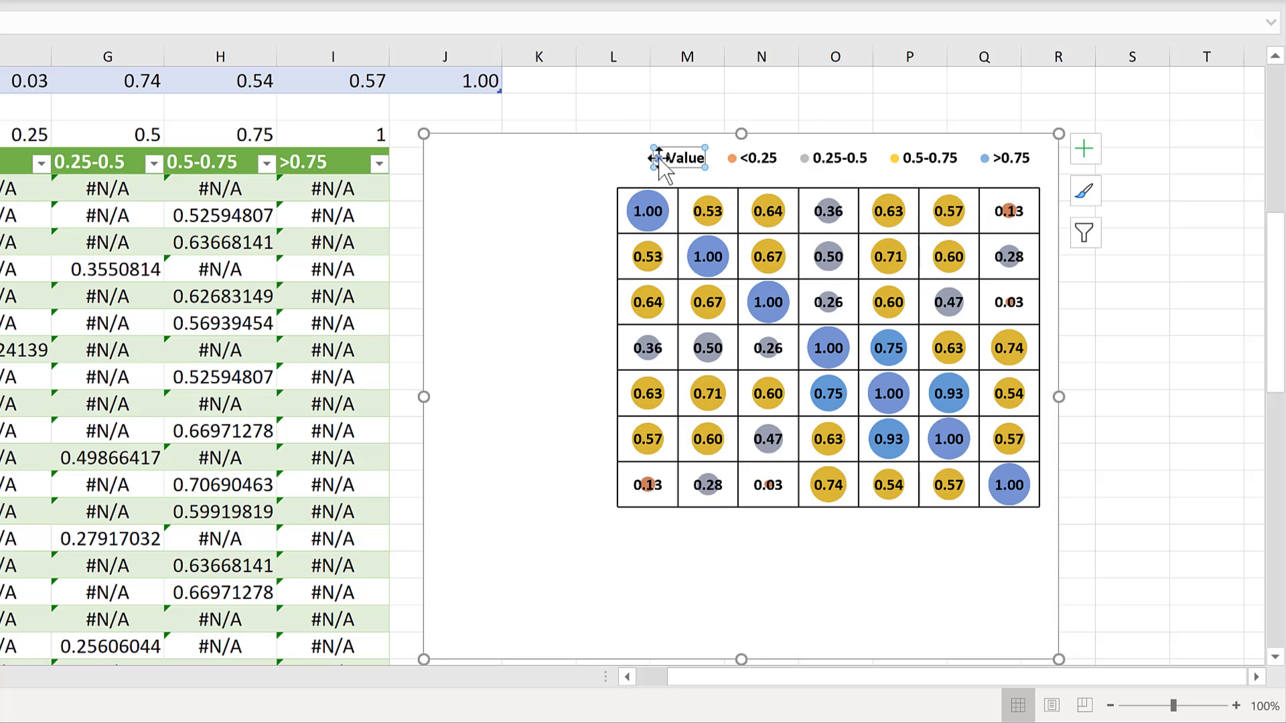
key("Delete")
- Enlarge the legend text by two font-size increments and shift the legend slightly to line up with the grid
left_click(692, 167)
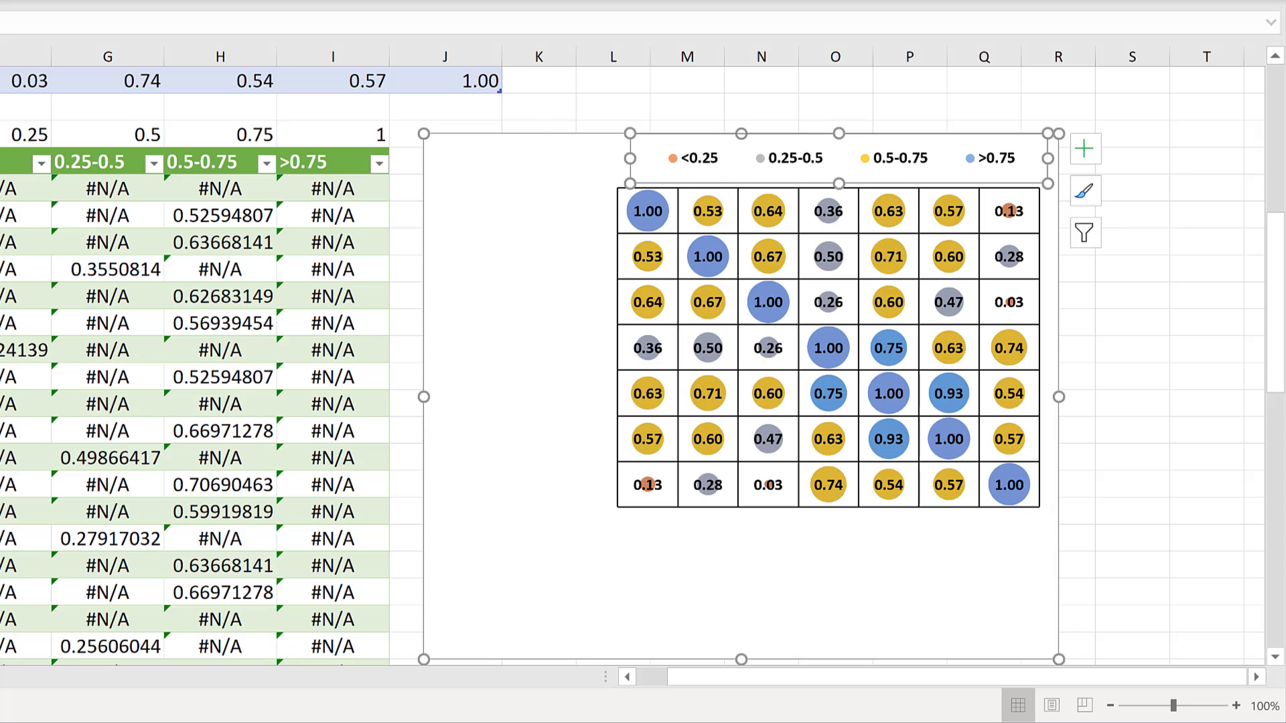
key("ctrl+shift+period")
key("ctrl+shift+period")
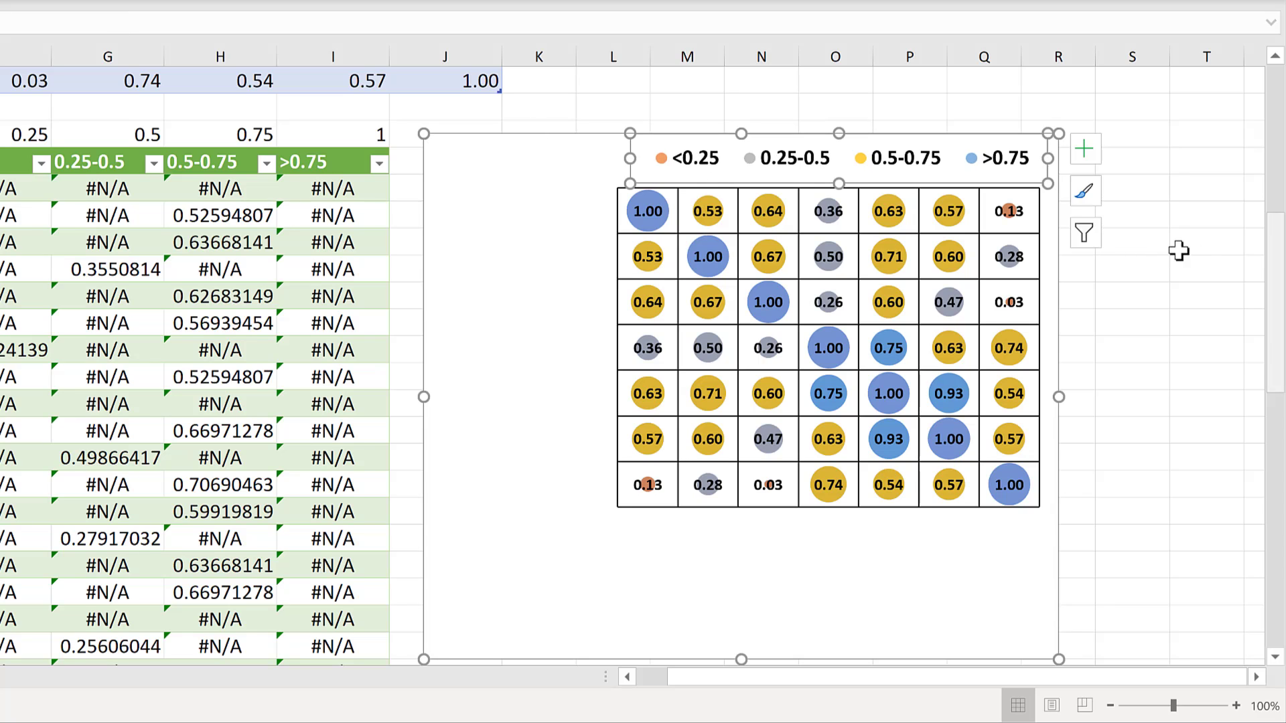
left_click_drag(747, 182, 734, 182)
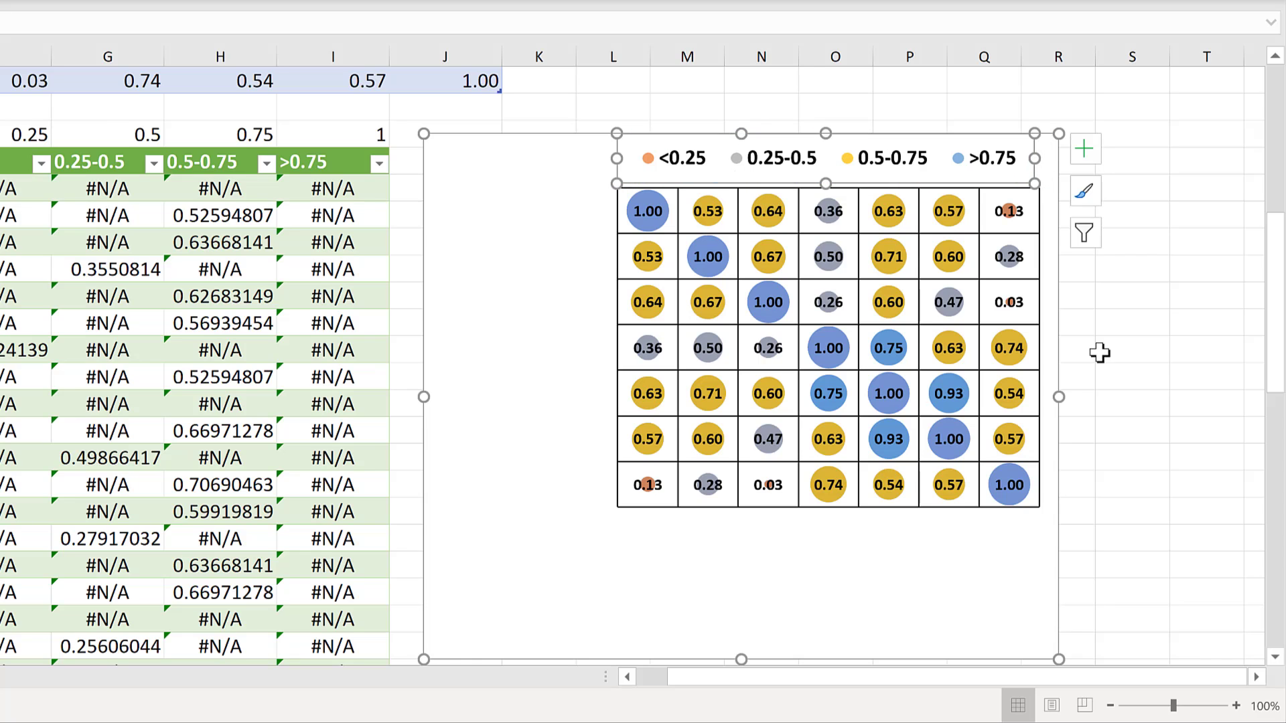
left_click(782, 111)
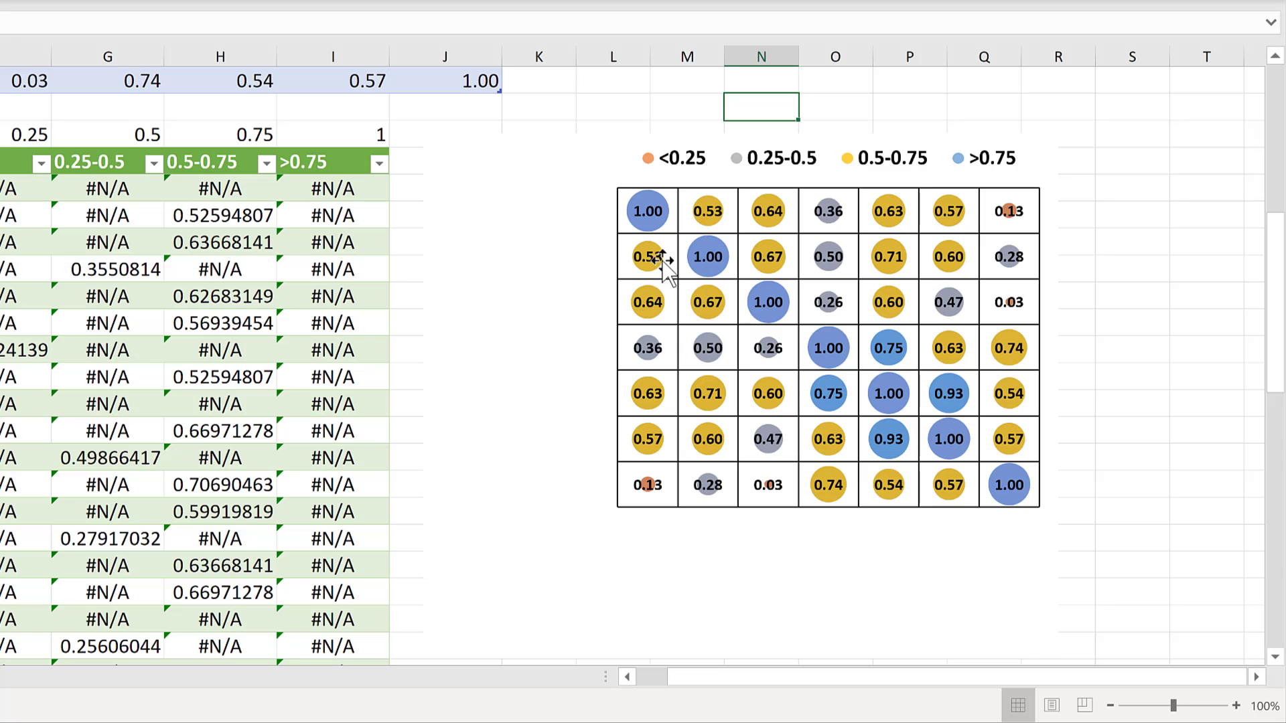
- Set the Series "Value" bubbles to No fill in the chart formatting options
left_click(585, 197)
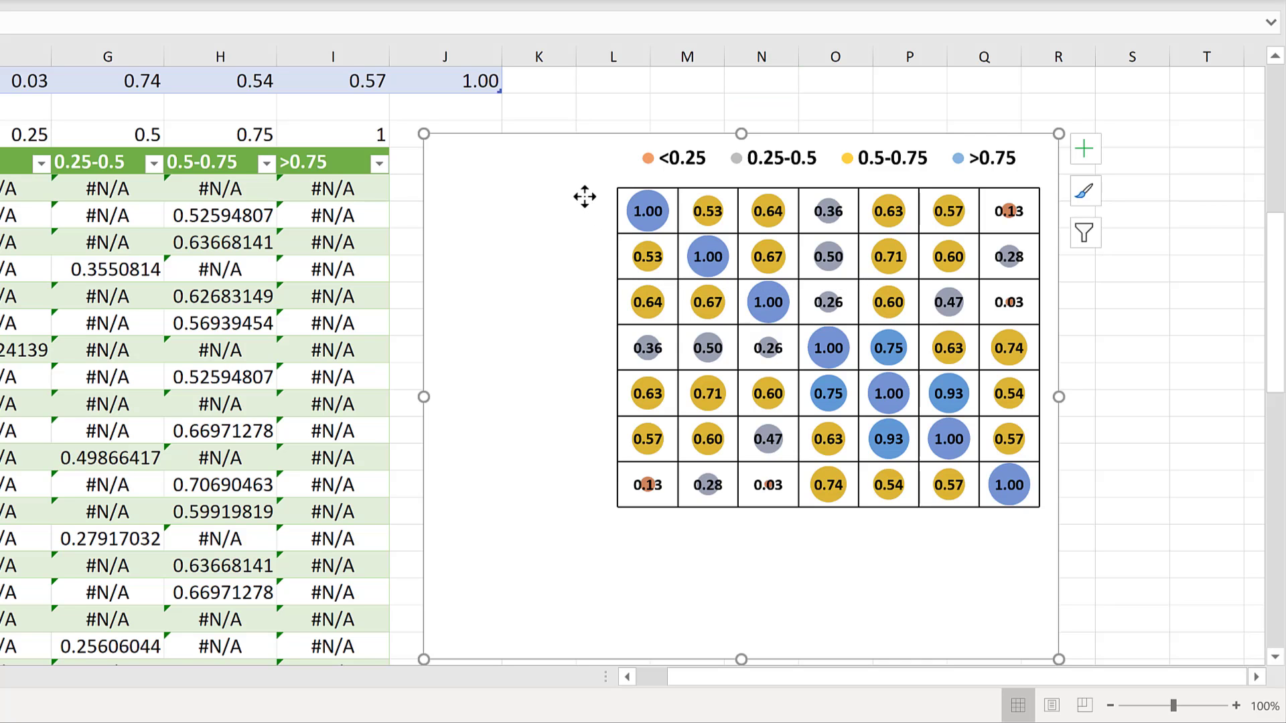
double_click(585, 197)
left_click_drag(755, 679, 850, 679)
left_click(1082, 106)
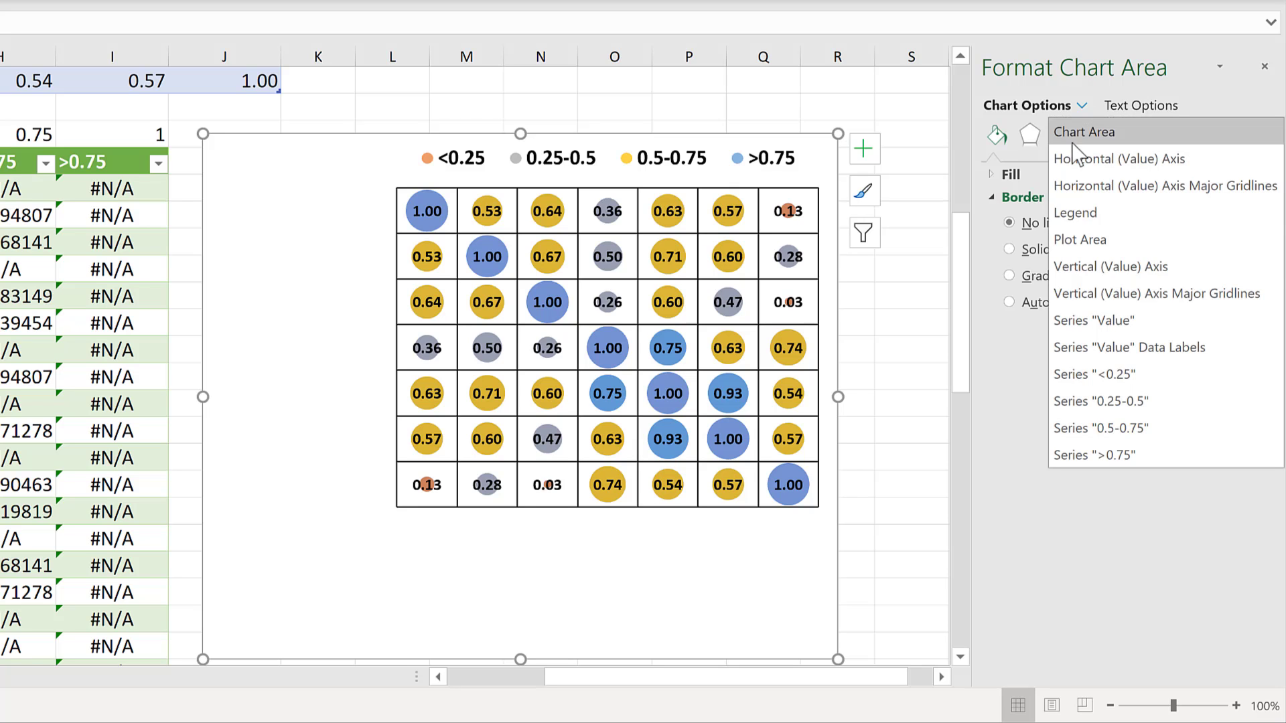
left_click(1087, 315)
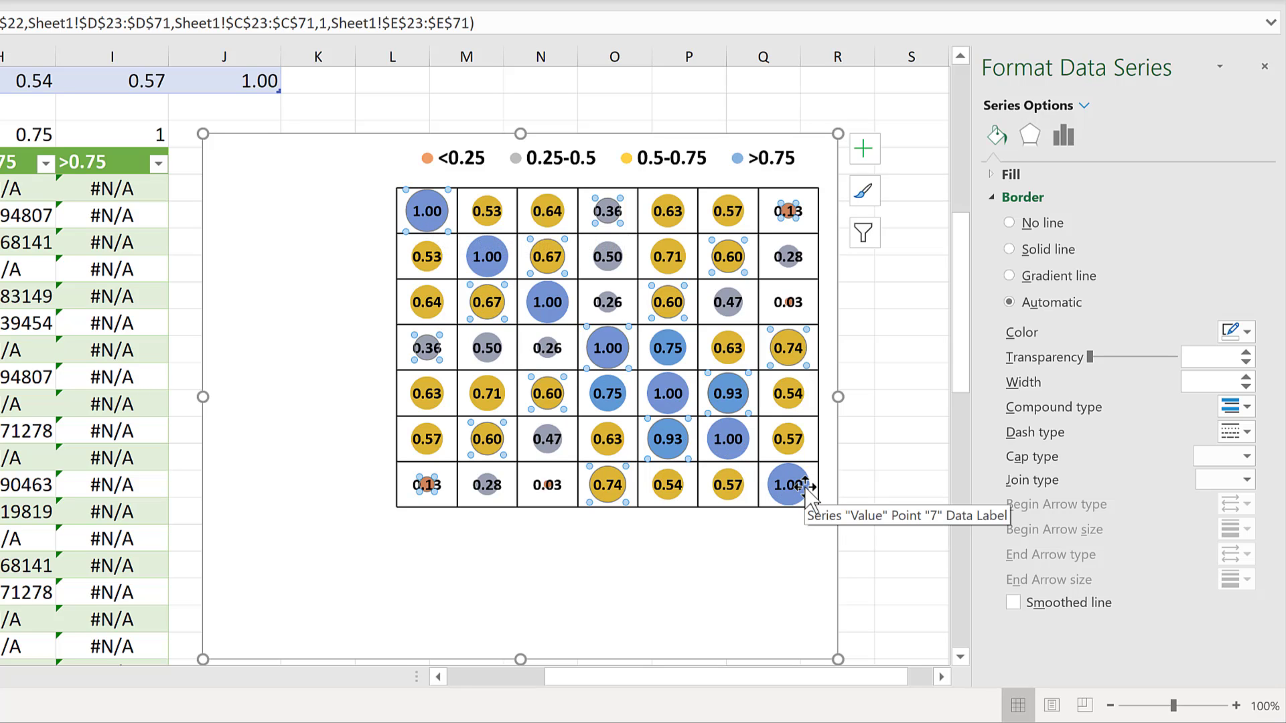
left_click(1011, 175)
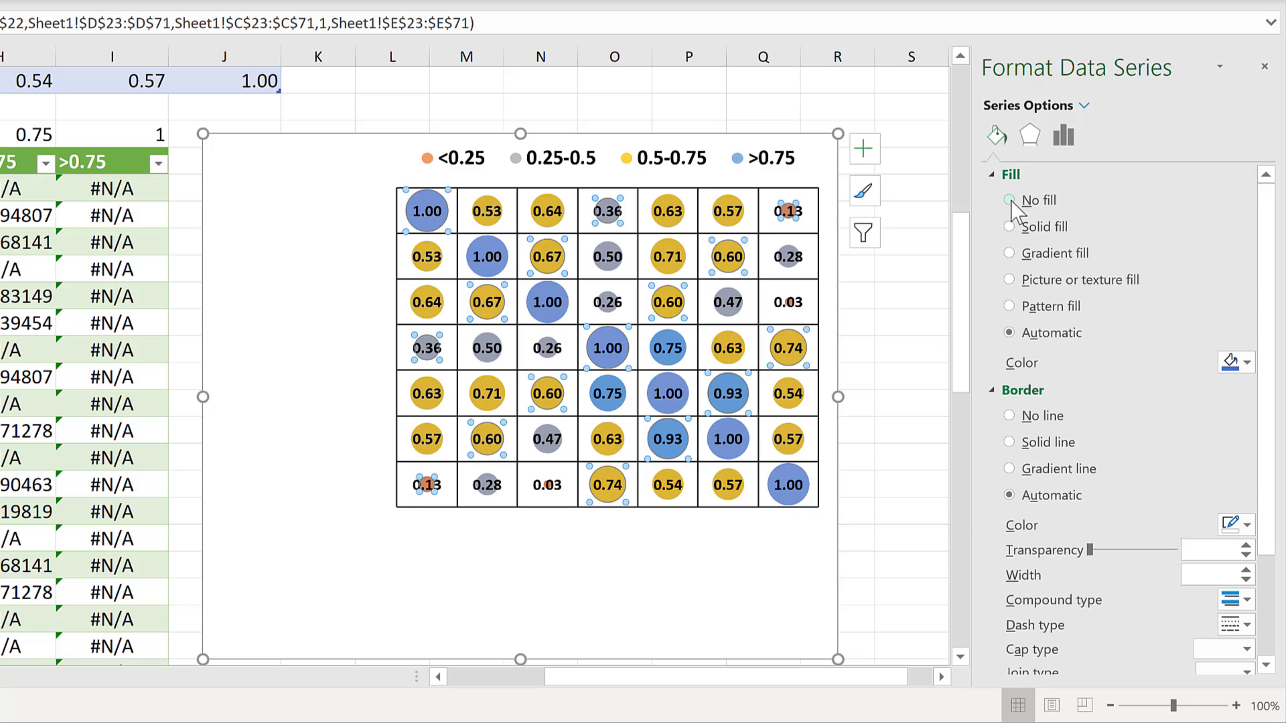
left_click(1010, 200)
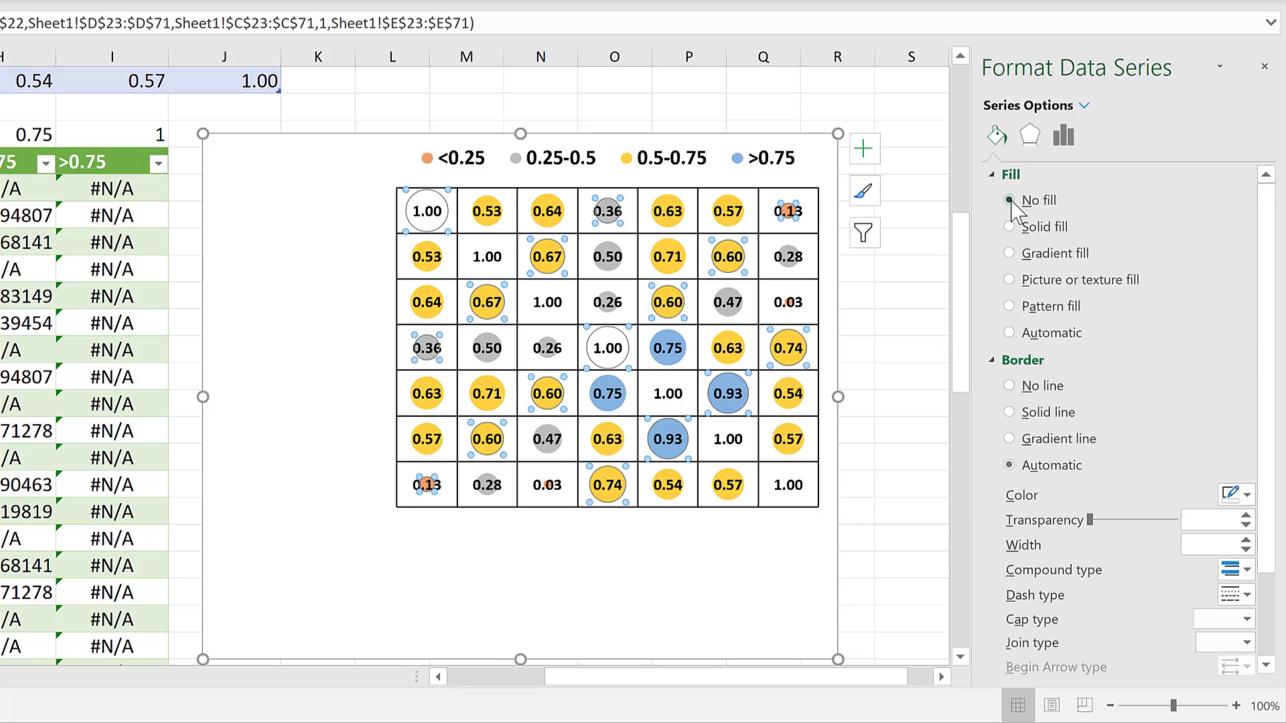
- Set the fill color of the <0.25 series' bubbles to the standard dark red
left_click(1083, 106)
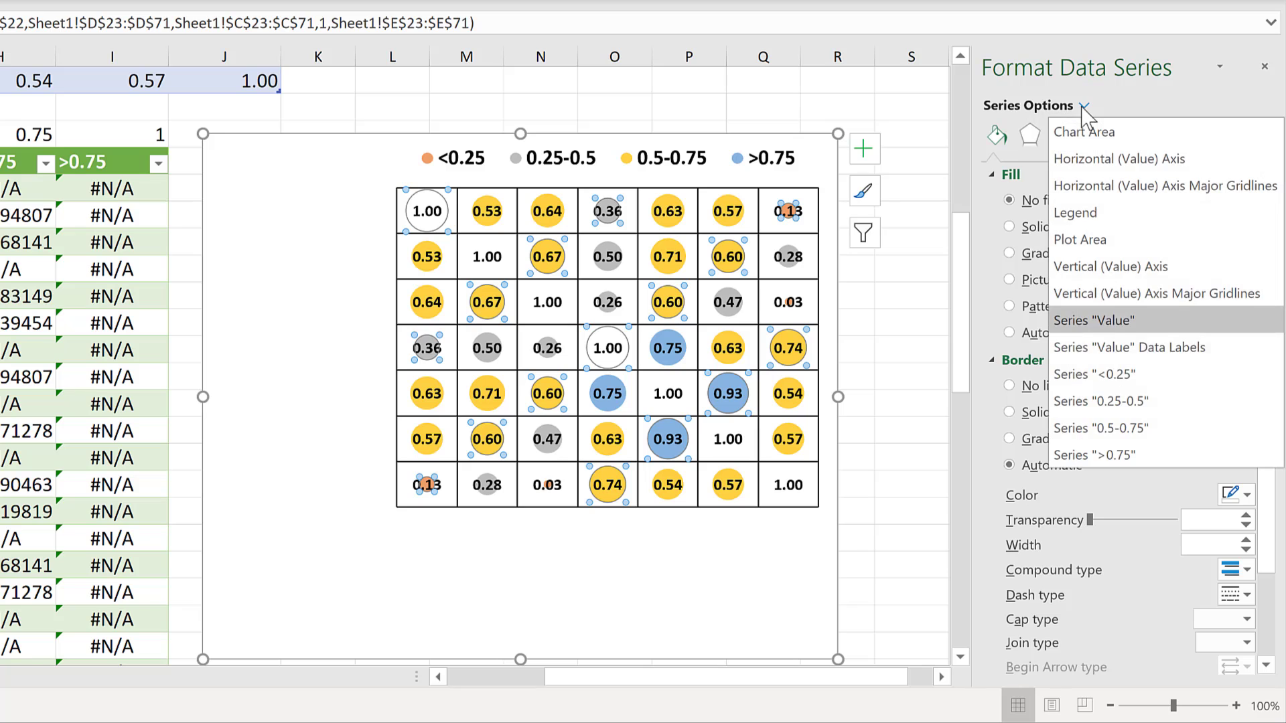
left_click(1119, 375)
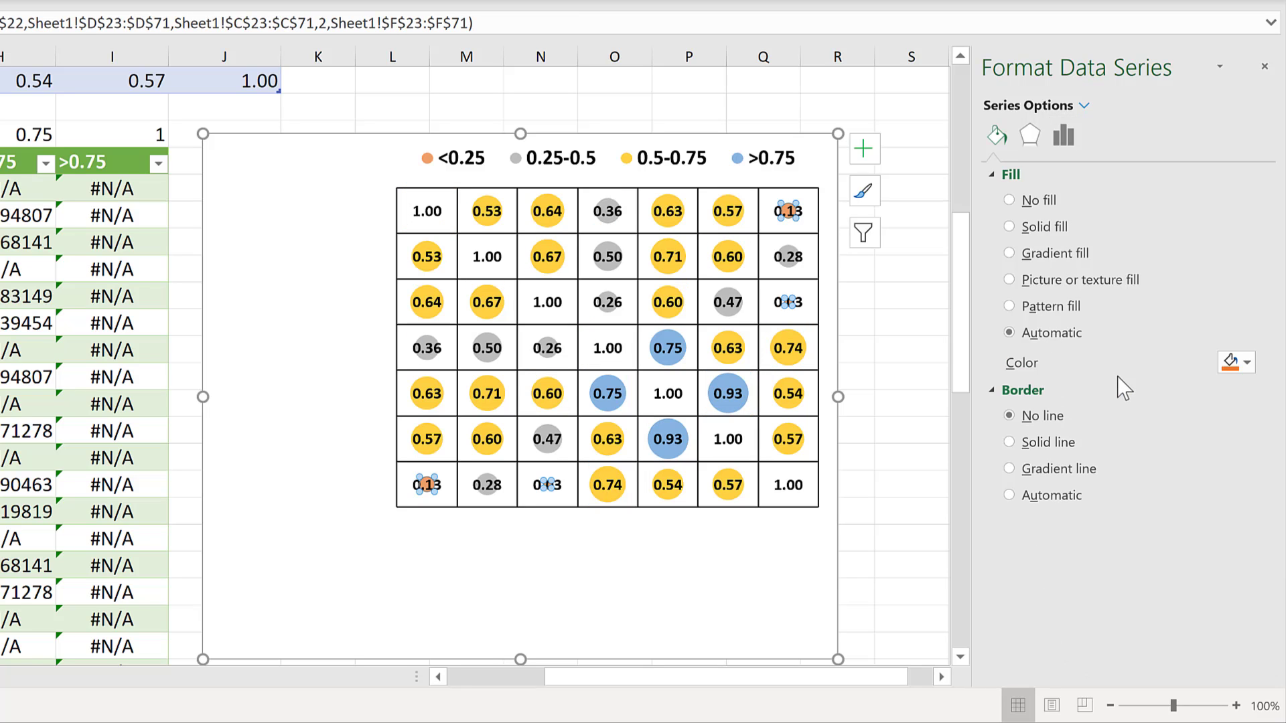
left_click(1246, 365)
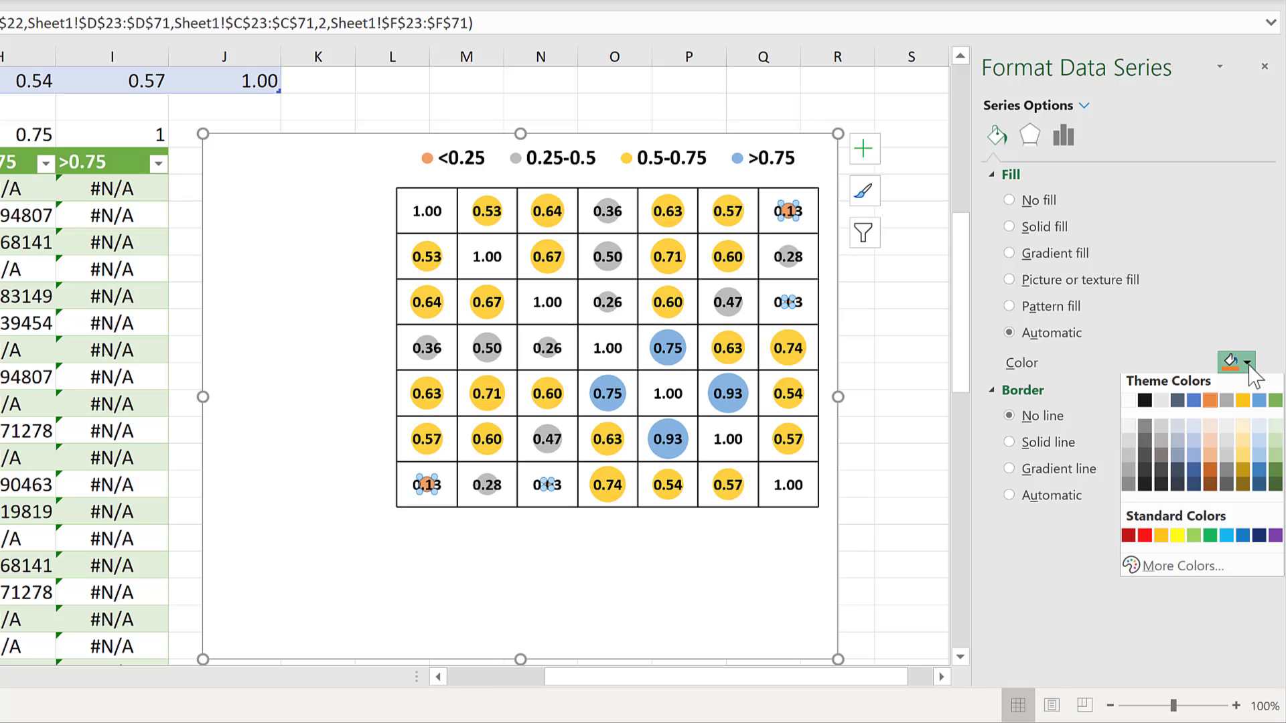
left_click(1129, 542)
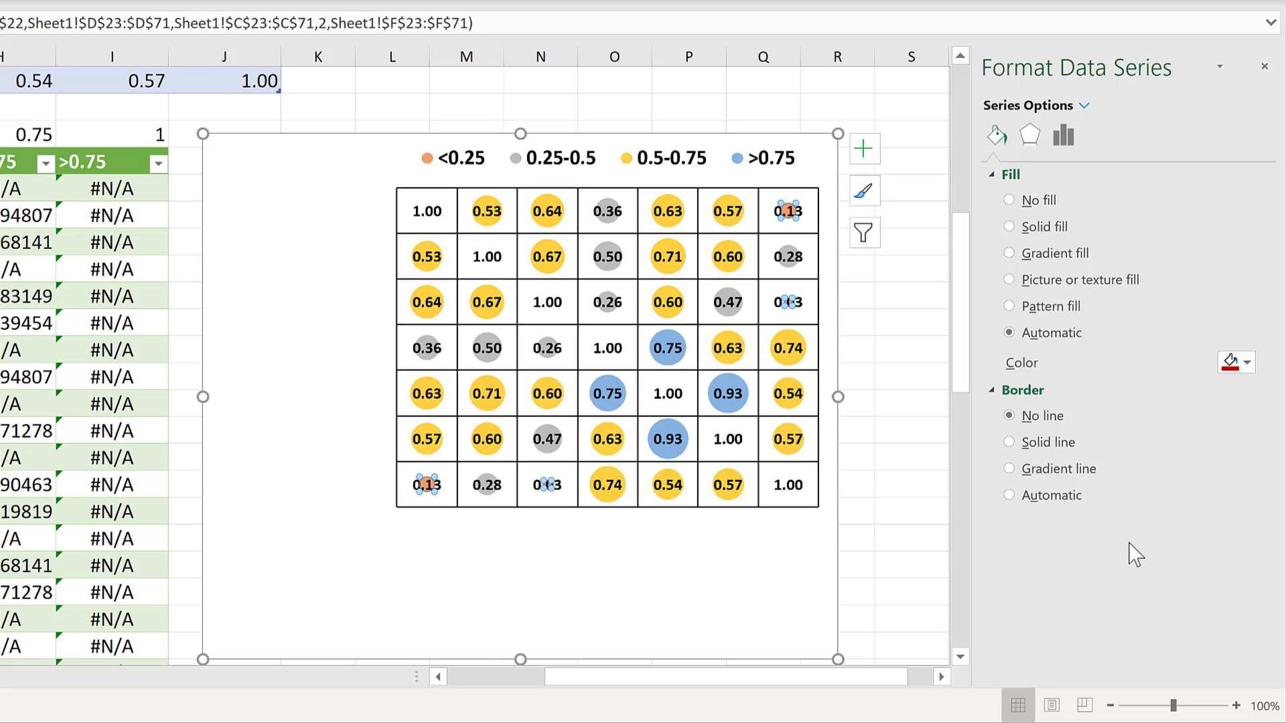
- Set the fill color of the 0.25-0.5 series' bubbles to a light orange theme color
left_click(1083, 106)
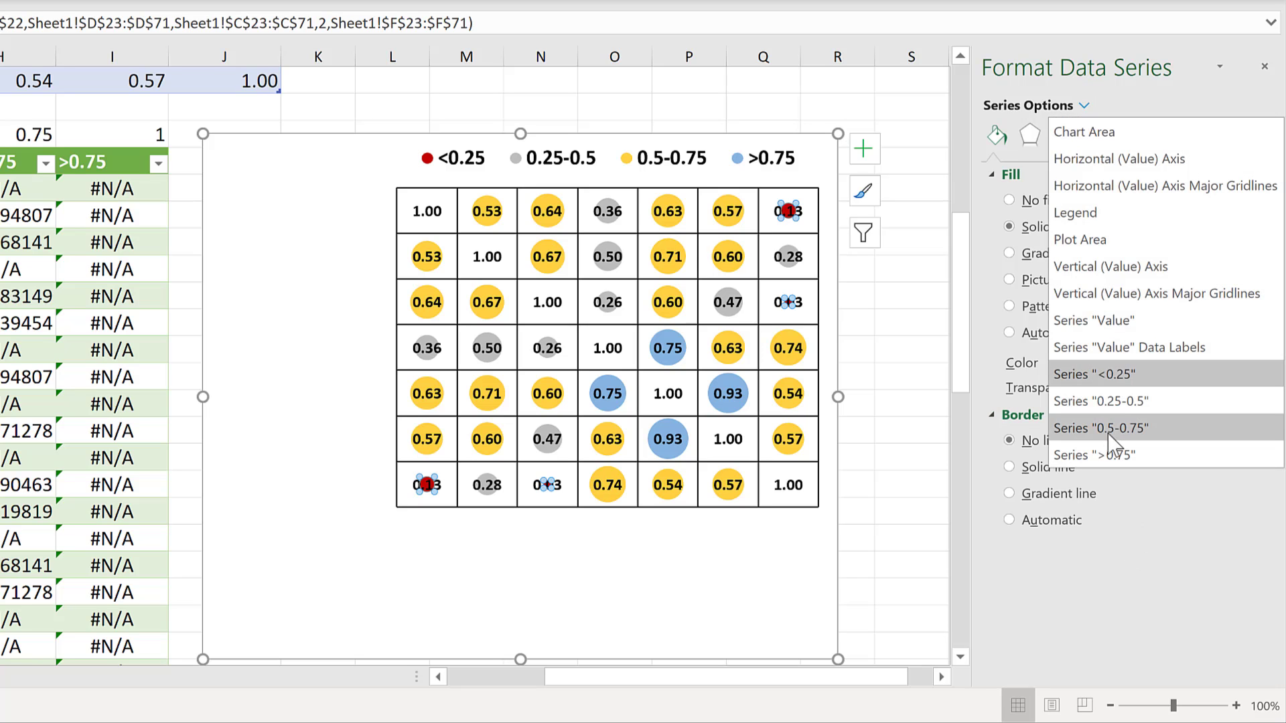
left_click(1129, 402)
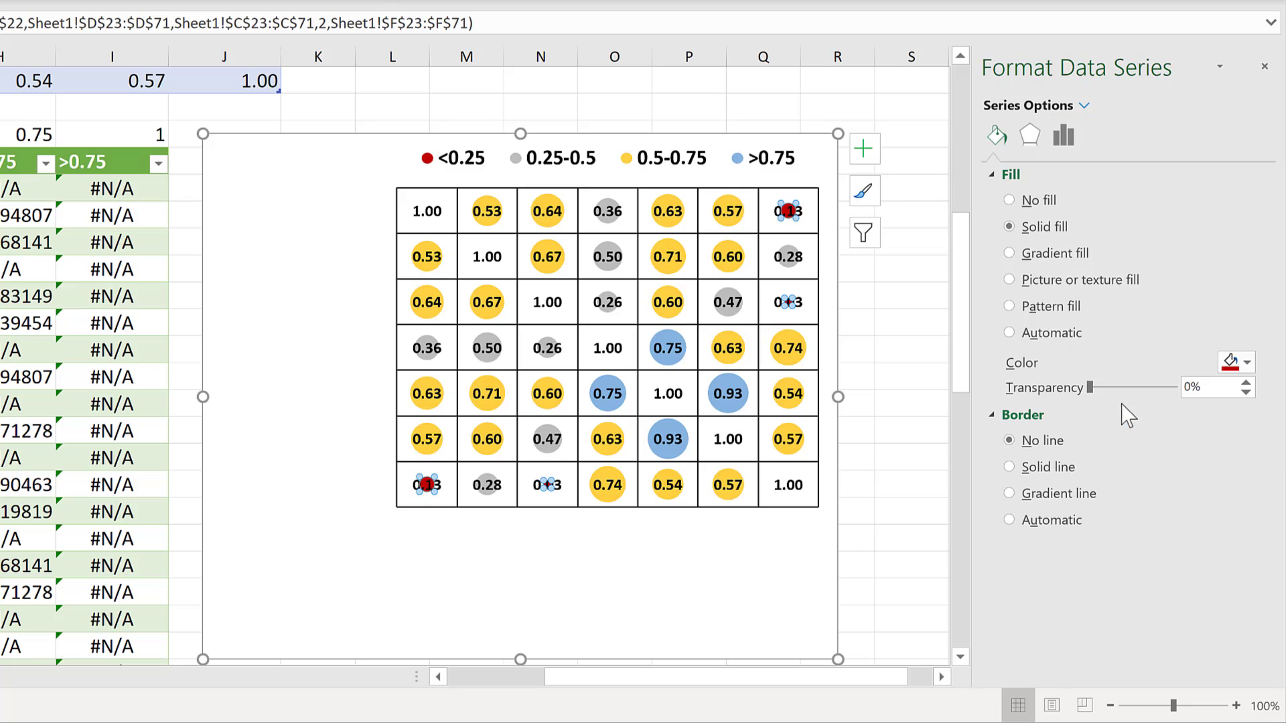
left_click(1247, 363)
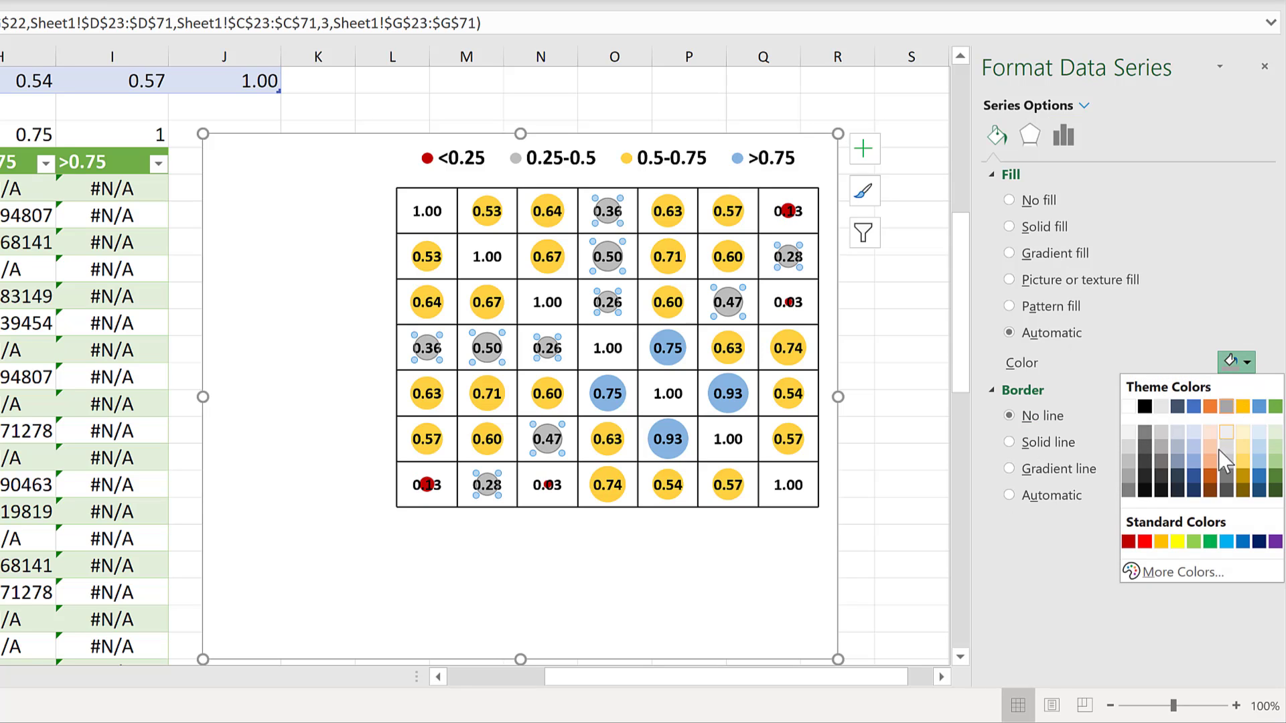
left_click(1213, 461)
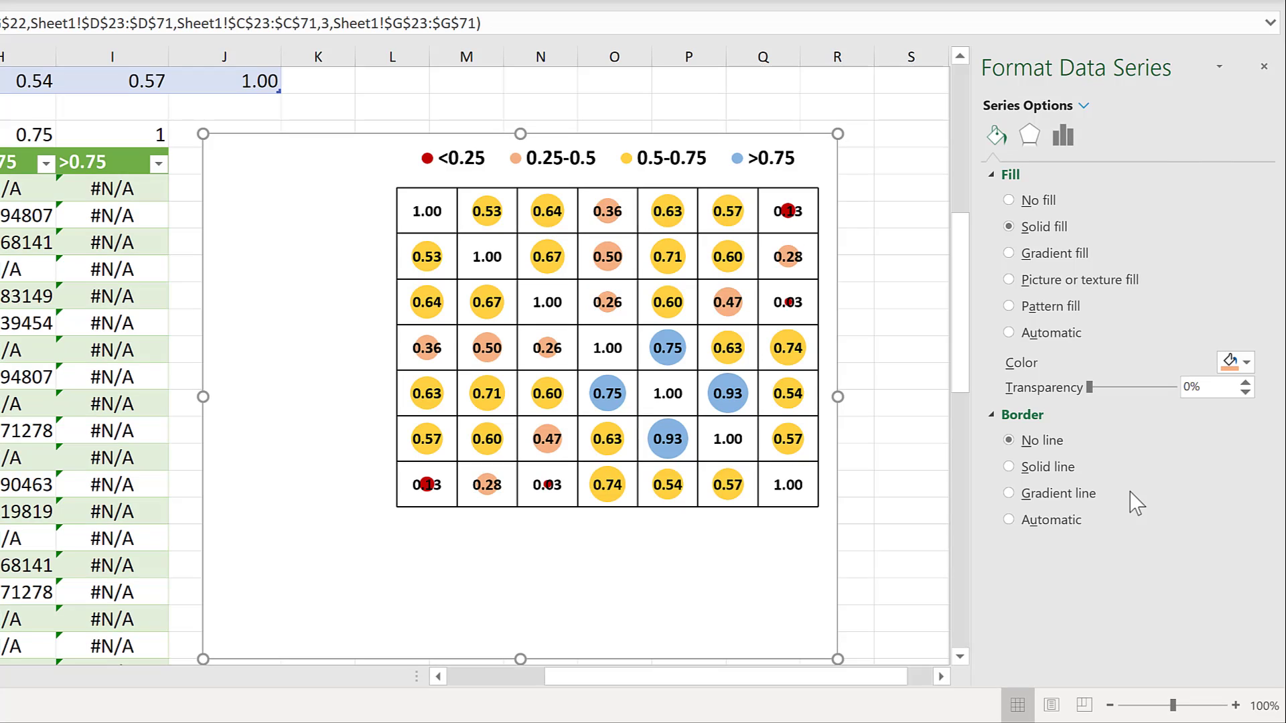
- Set the fill color of the 0.5-0.75 series' bubbles to a light green theme color
left_click(1085, 106)
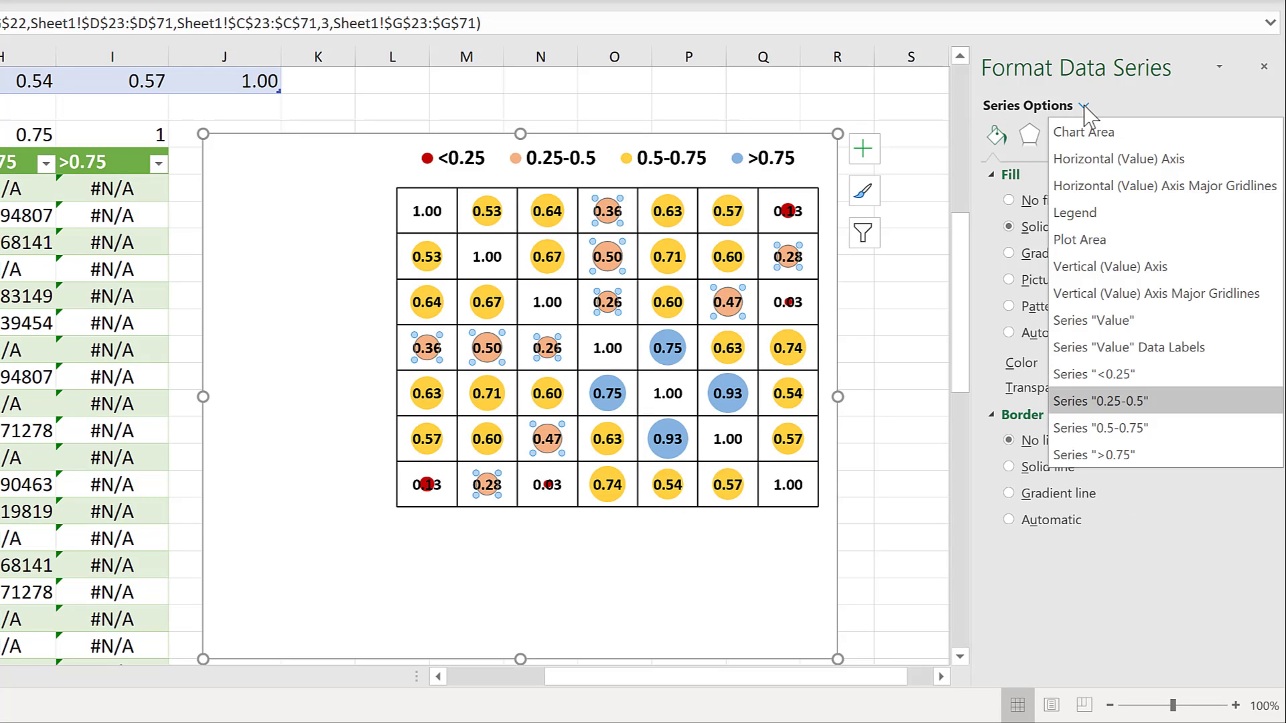
left_click(1122, 429)
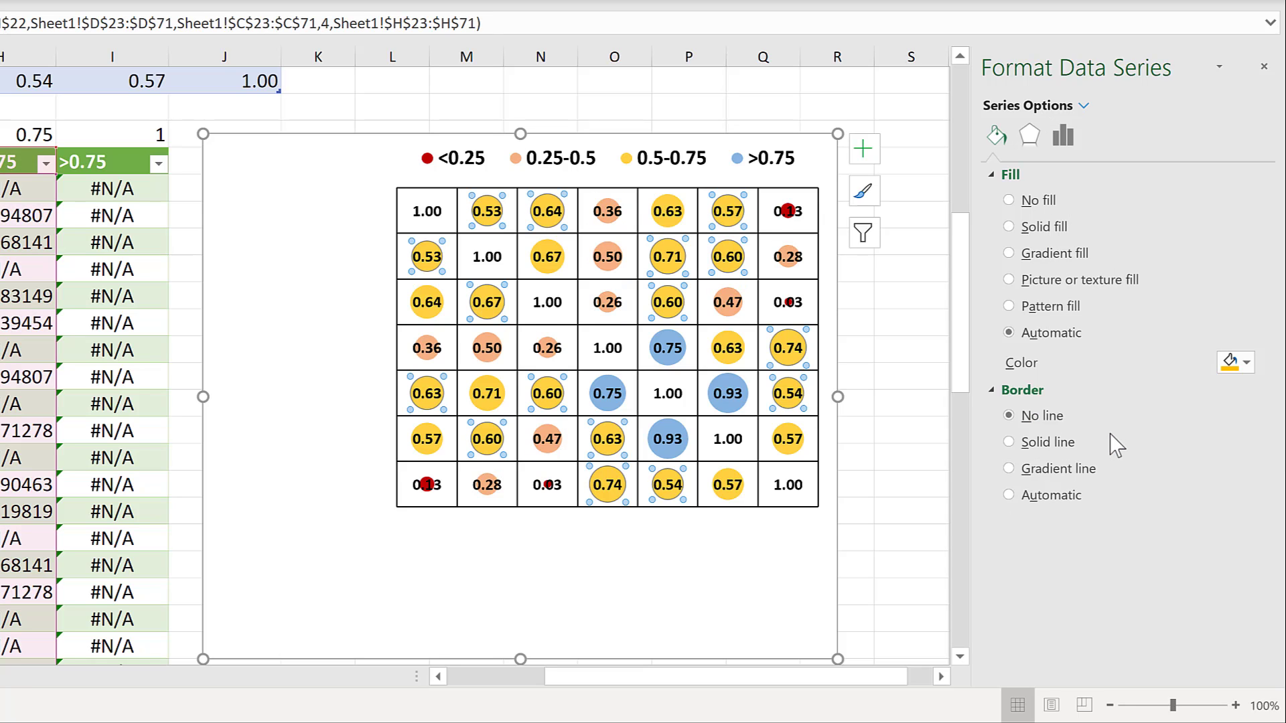
left_click(1237, 362)
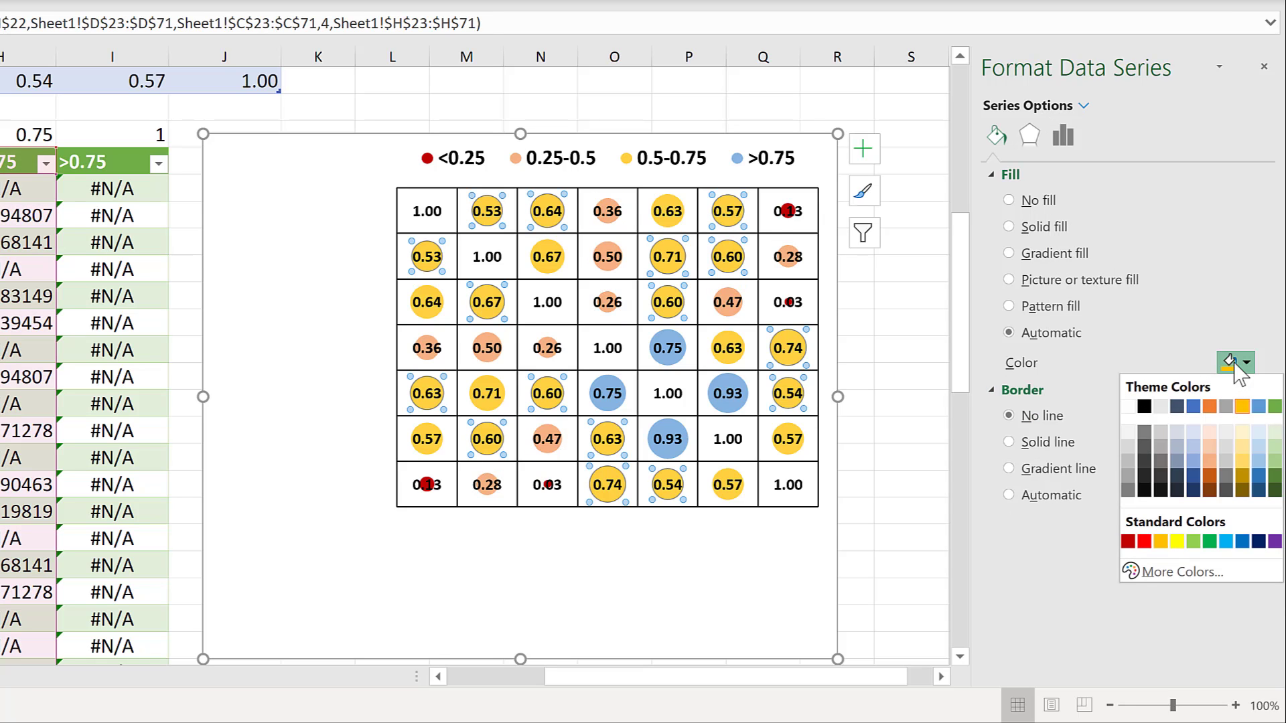
left_click(1276, 462)
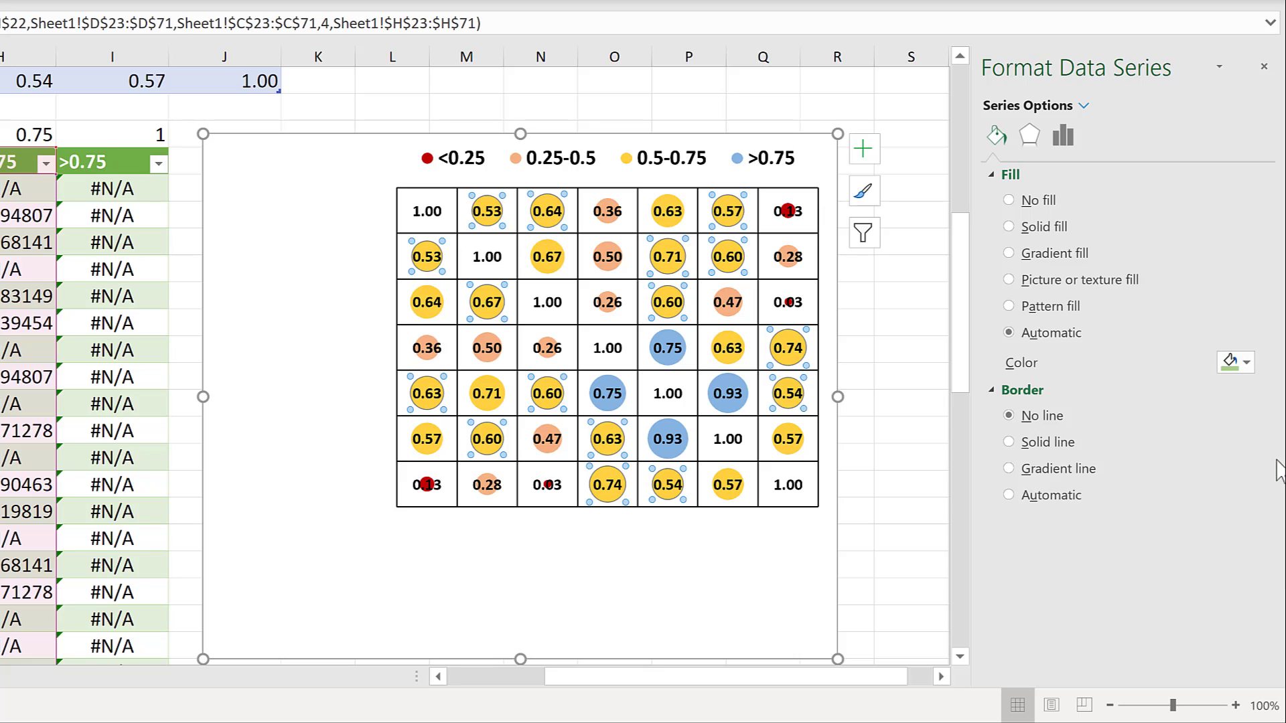
- Set the fill color of the >0.75 series' bubbles to the green theme color and deselect the chart
left_click(1084, 106)
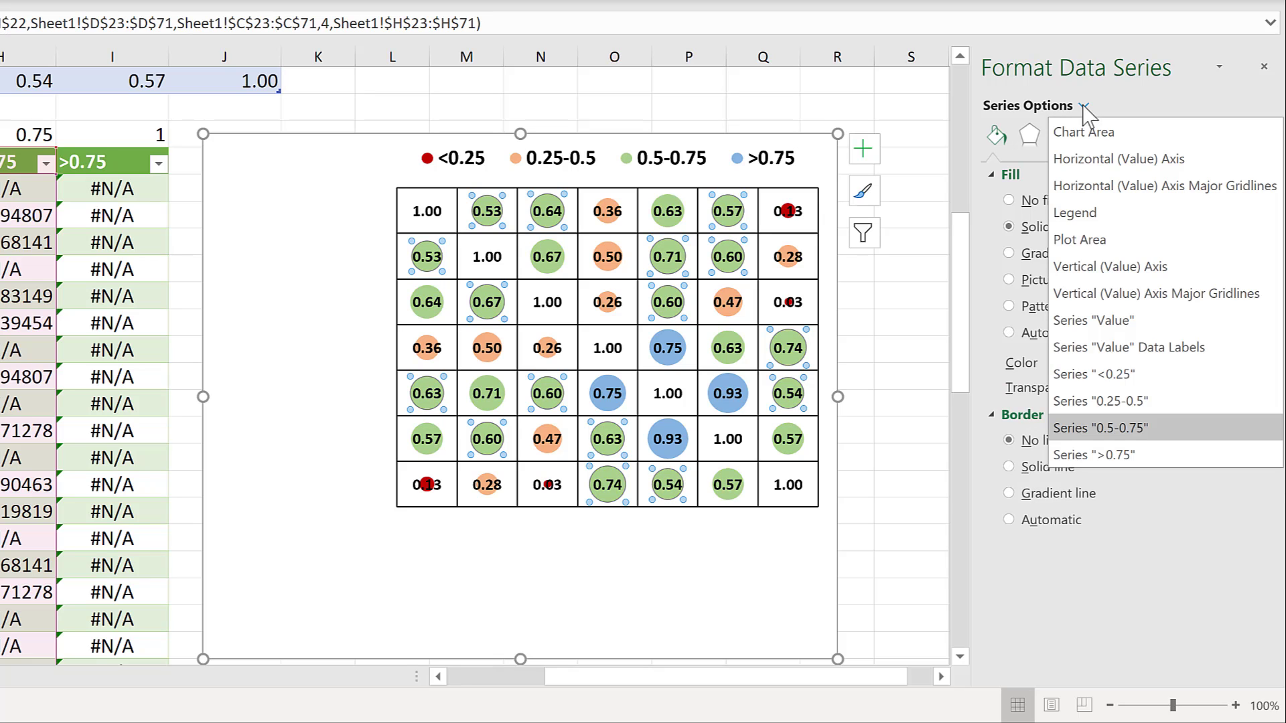
left_click(1130, 458)
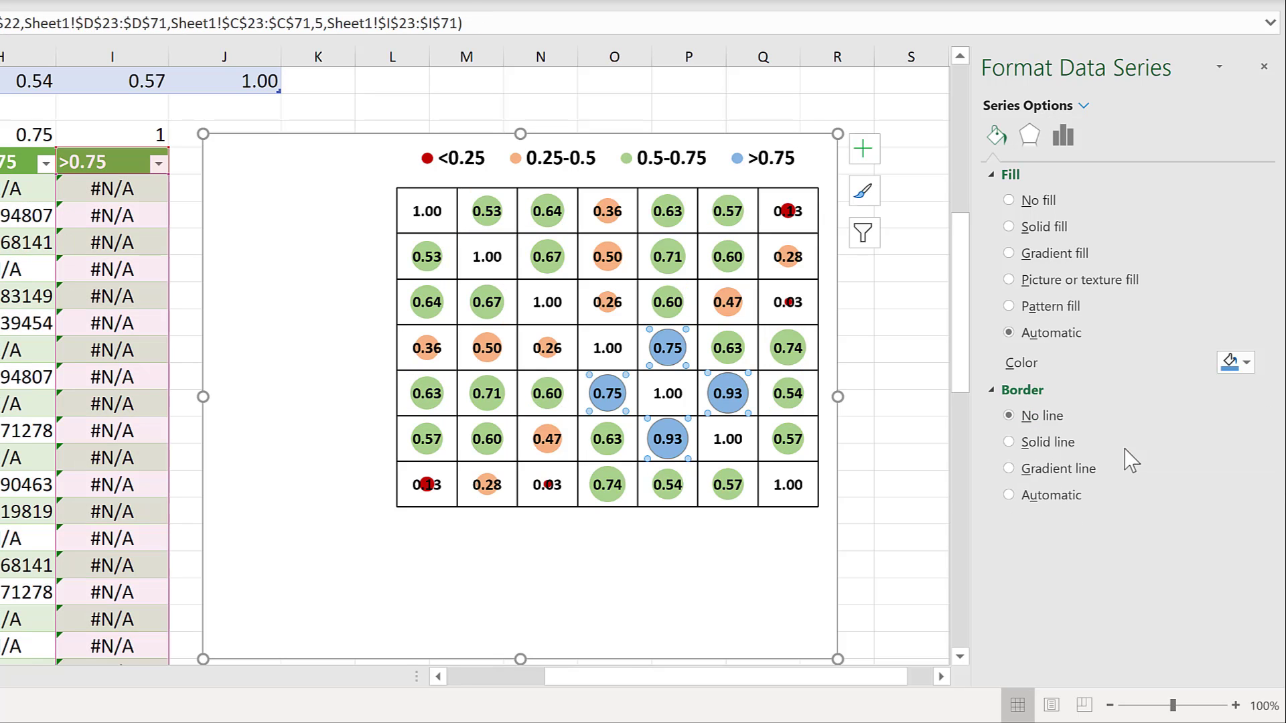
left_click(1246, 363)
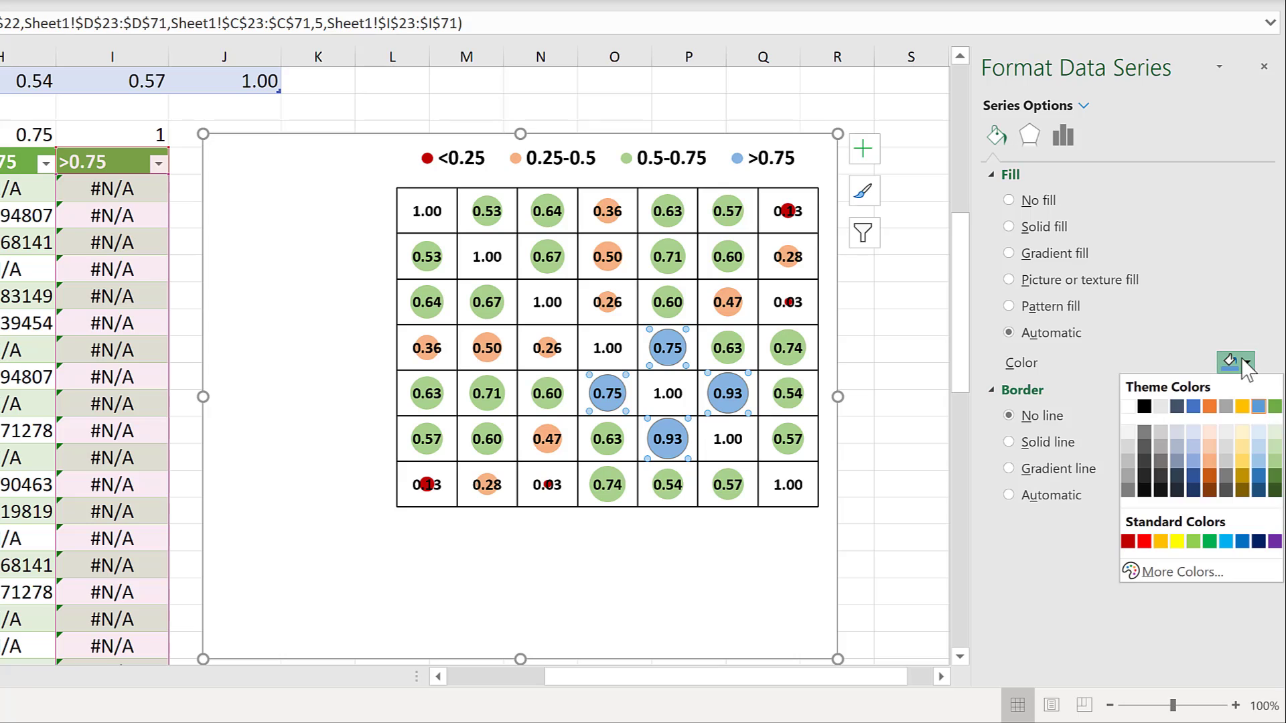
left_click(1275, 406)
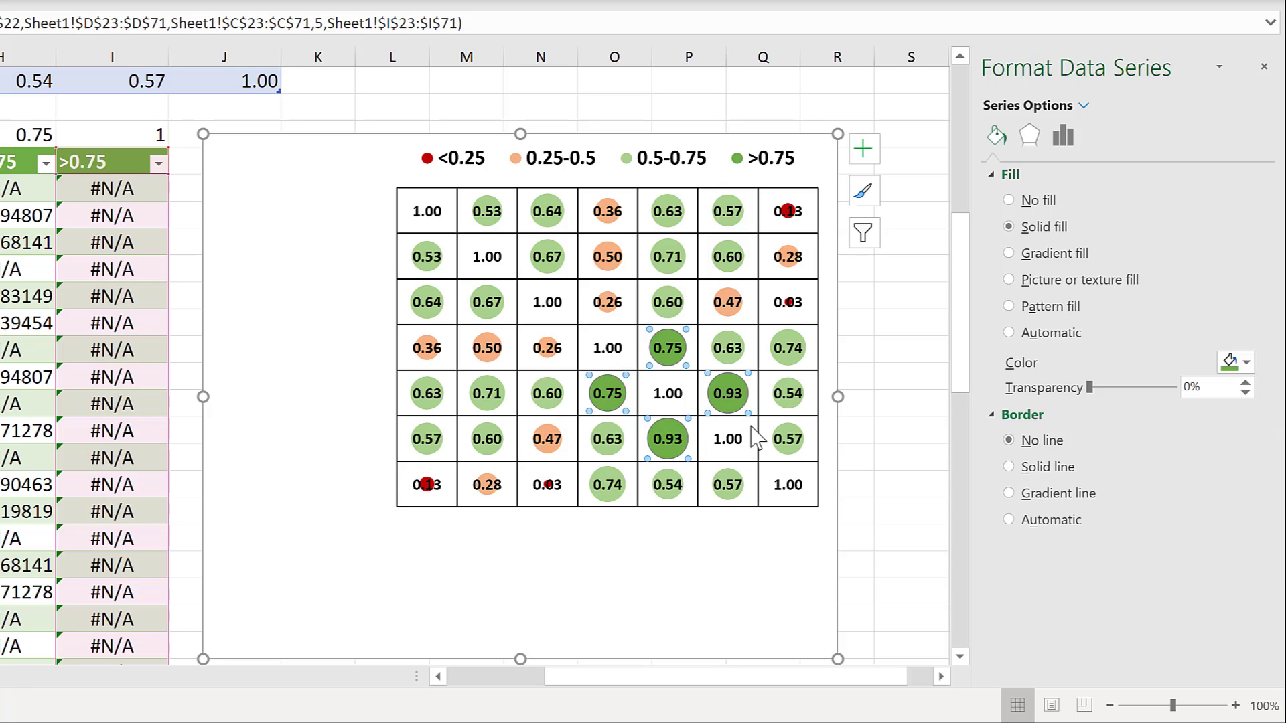
left_click(661, 103)
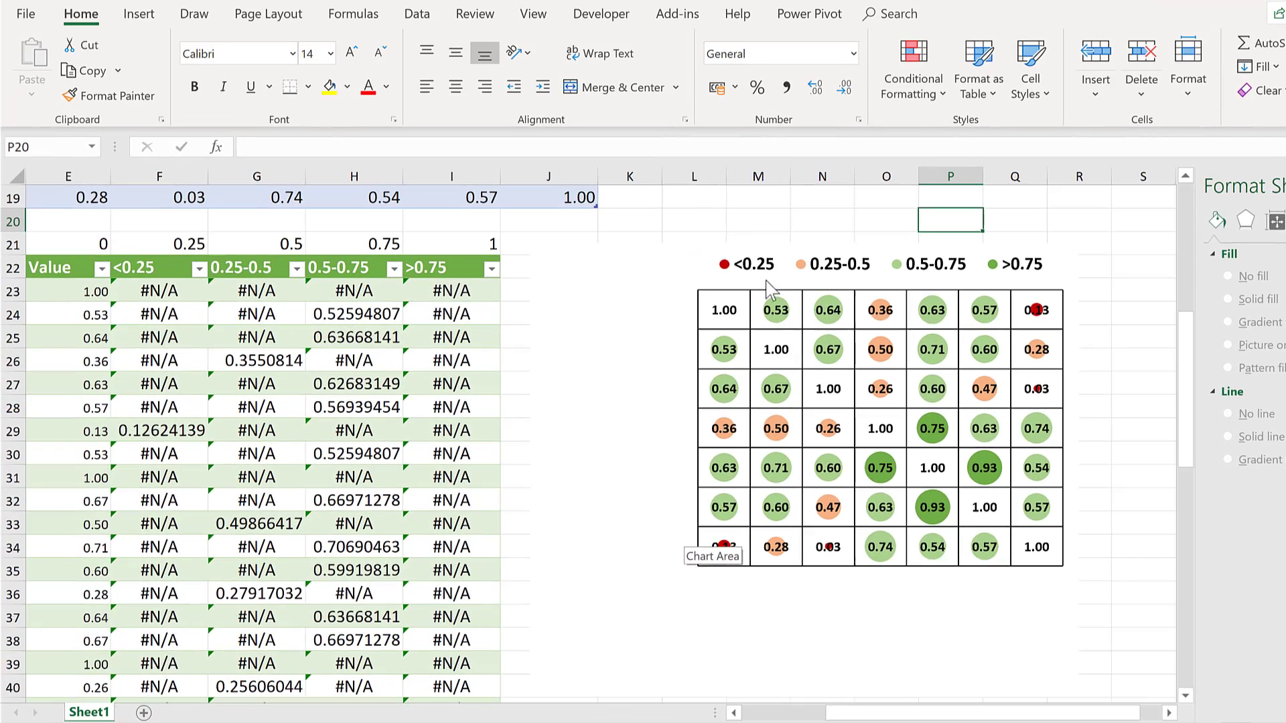
- Copy the row labels CFC-11 through SF6 from cells C4:C10
left_click(738, 217)
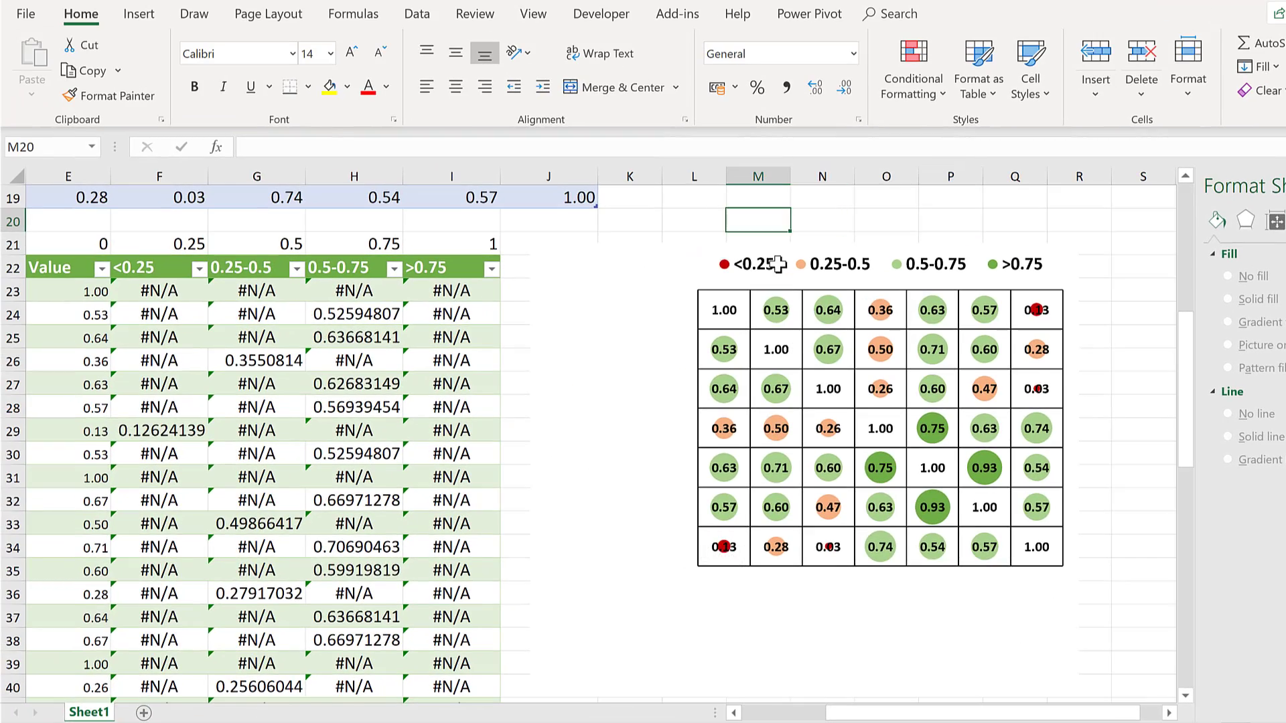
scroll(777, 276, "up", 4)
scroll(777, 276, "up", 1)
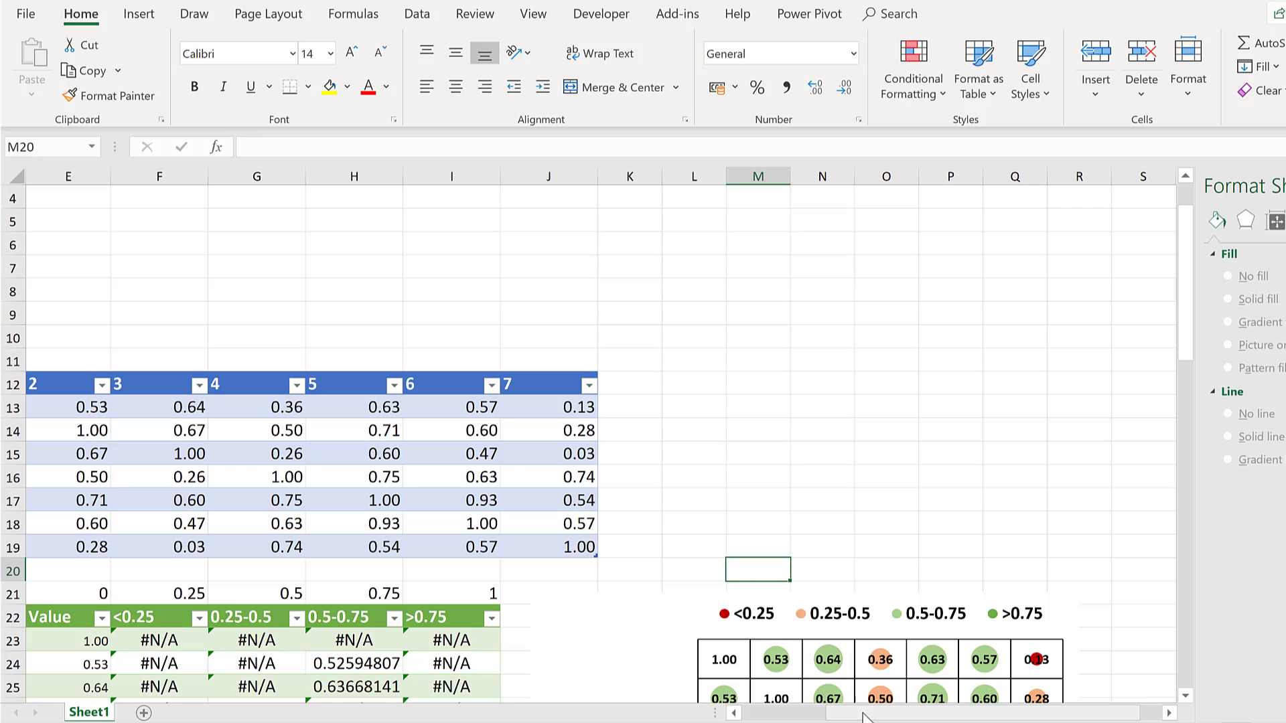
left_click_drag(871, 713, 790, 713)
scroll(158, 251, "up", 1)
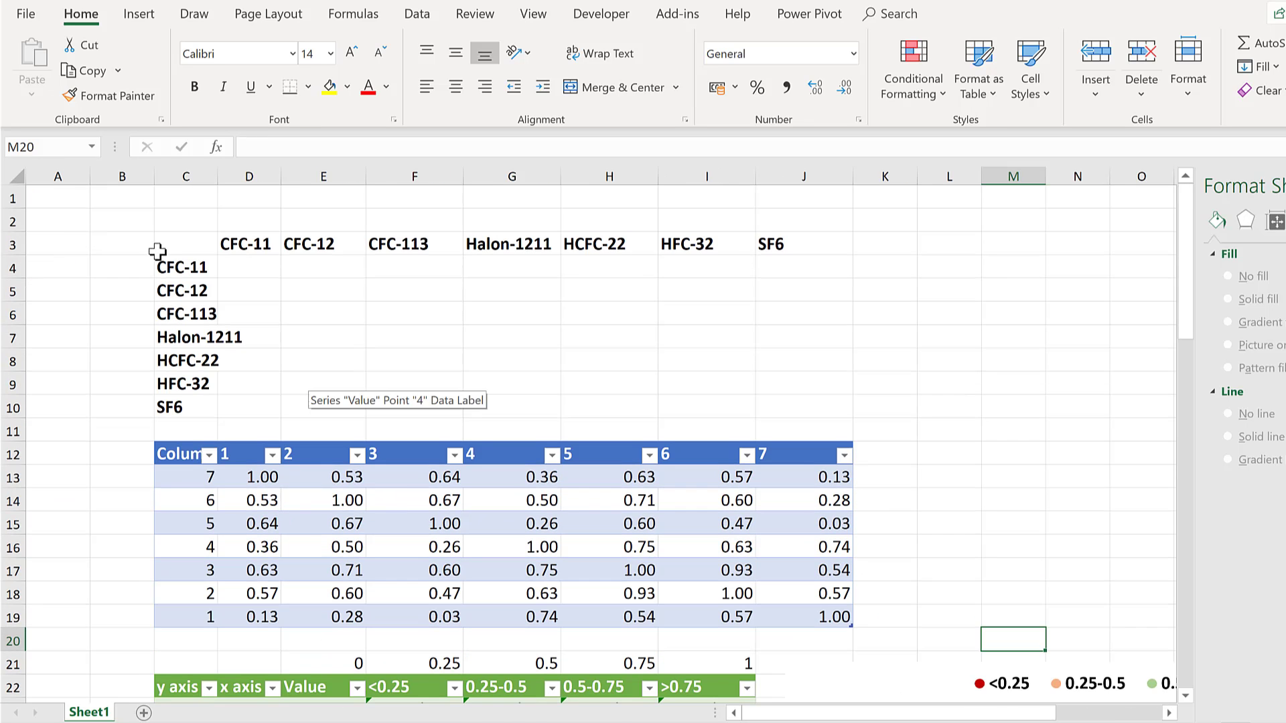
left_click_drag(181, 262, 183, 400)
key("ctrl+c")
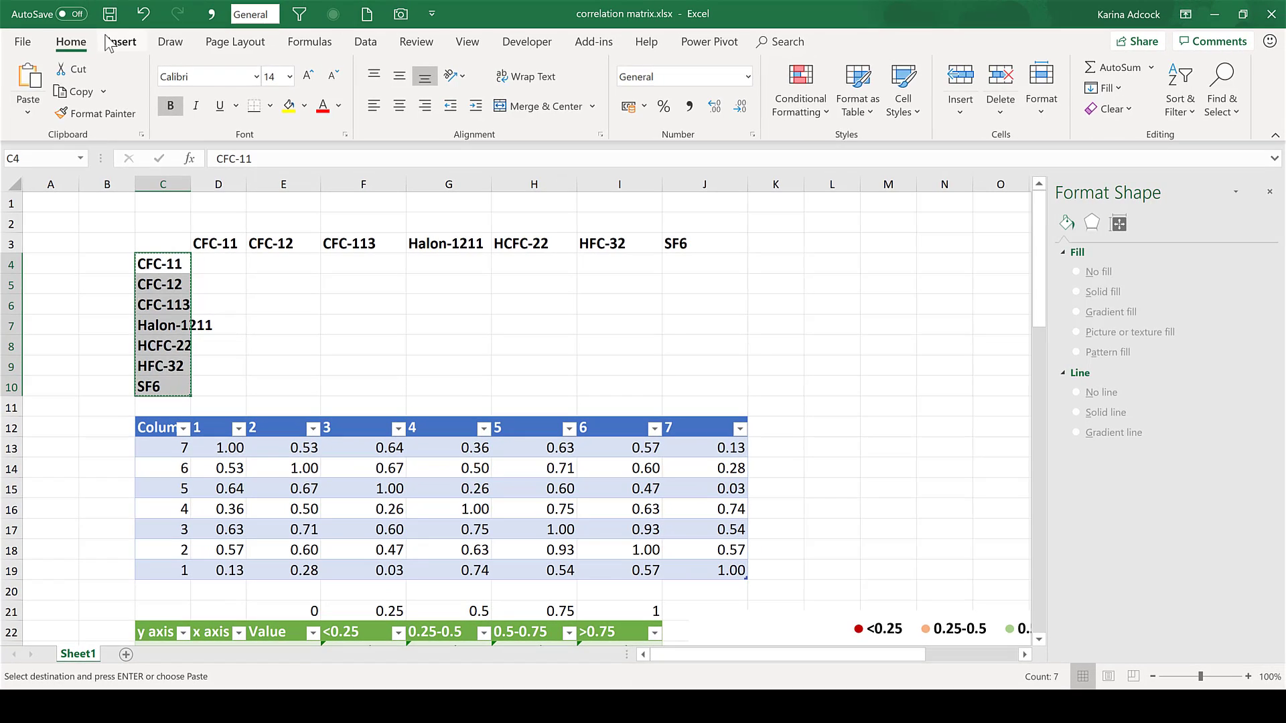
- Insert a text box about 6.6 cm high and 4.2 cm wide over columns K to M and paste the copied labels into it
left_click(111, 42)
left_click(1143, 74)
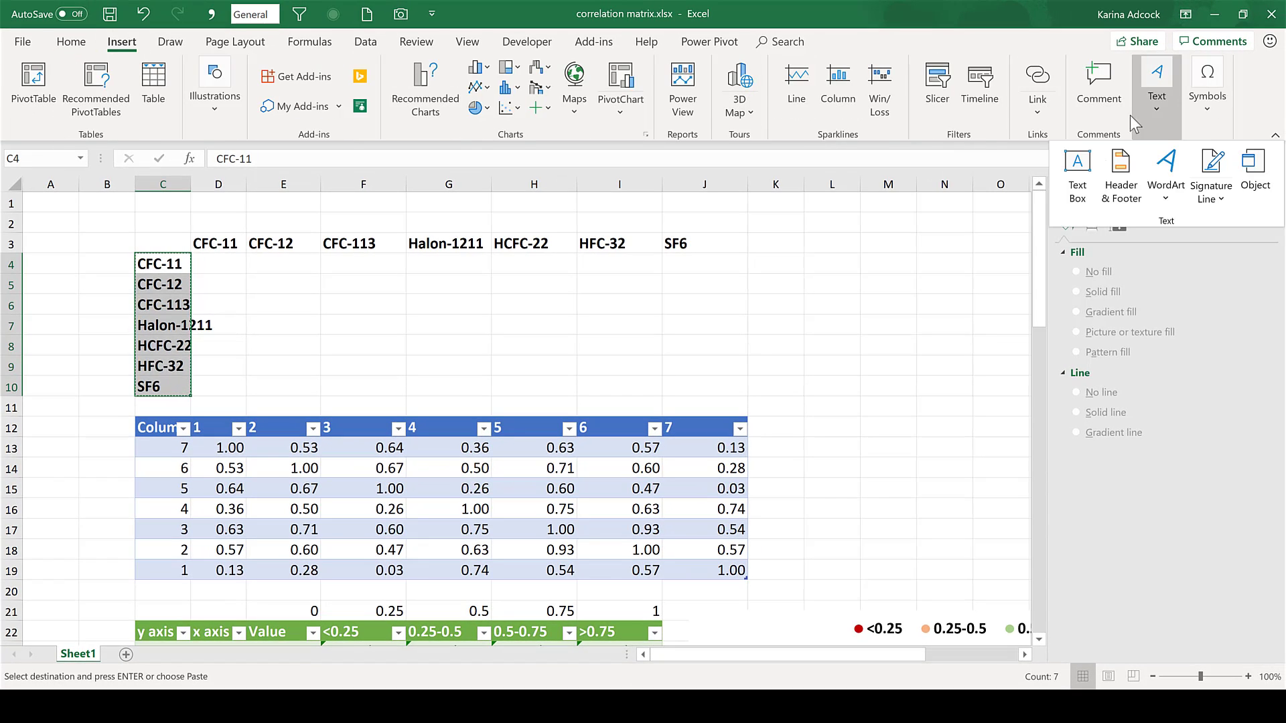
left_click(1086, 184)
left_click_drag(765, 243, 899, 454)
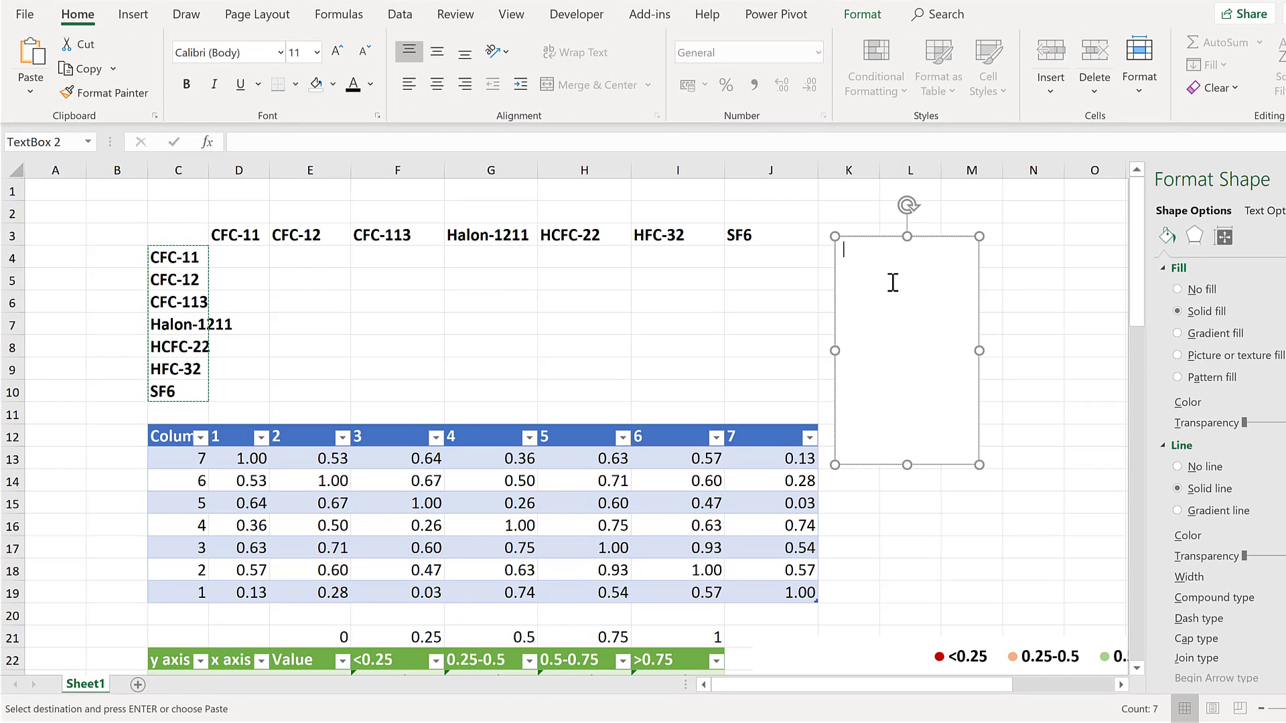
key("ctrl+v")
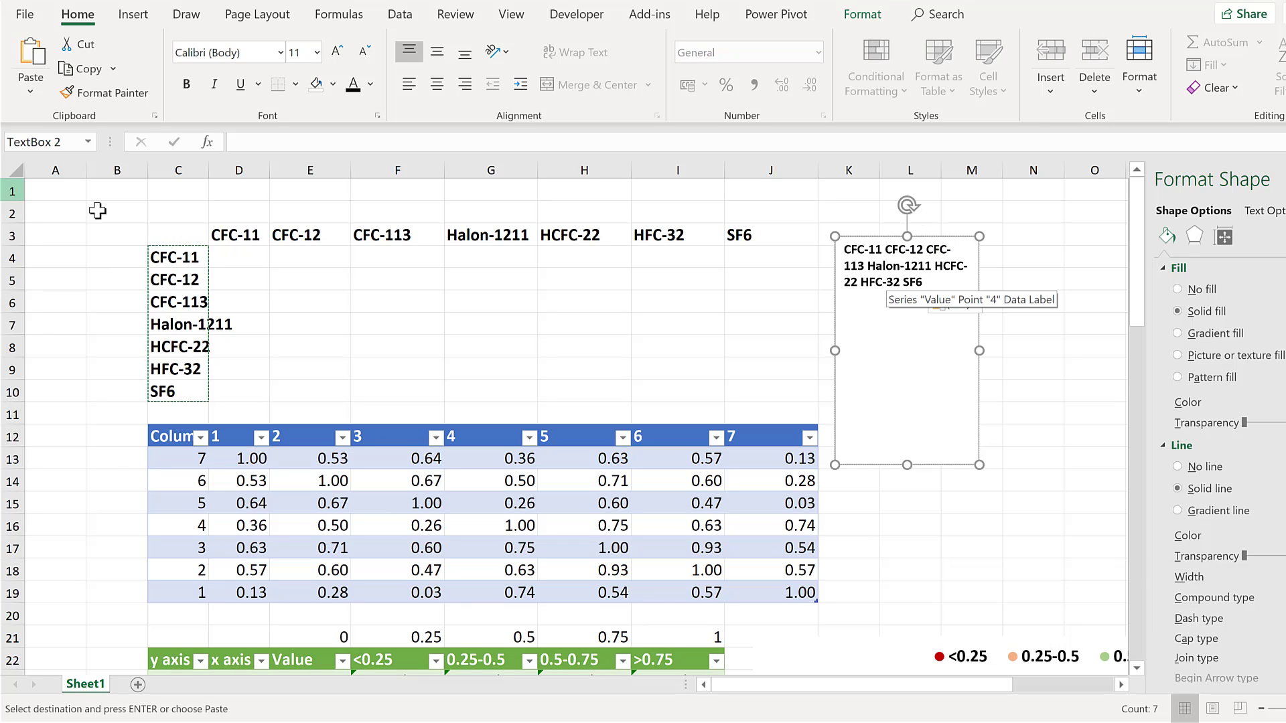
key("Escape")
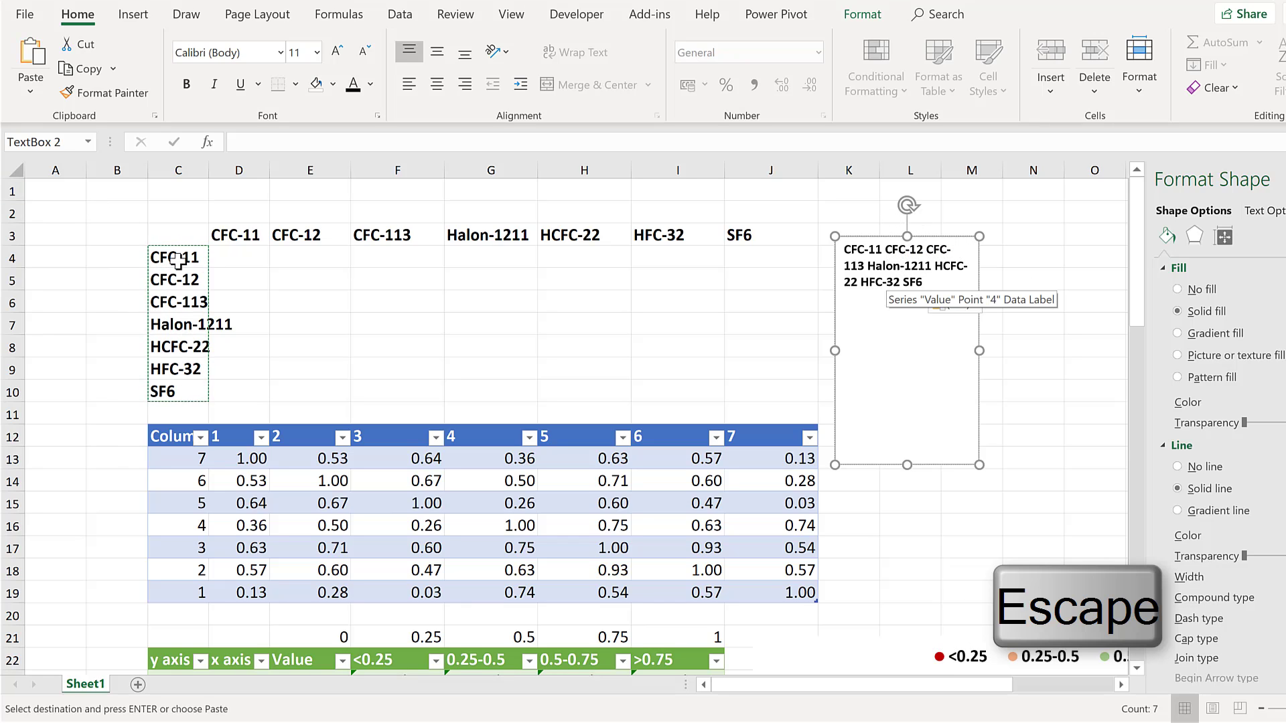
key("Escape")
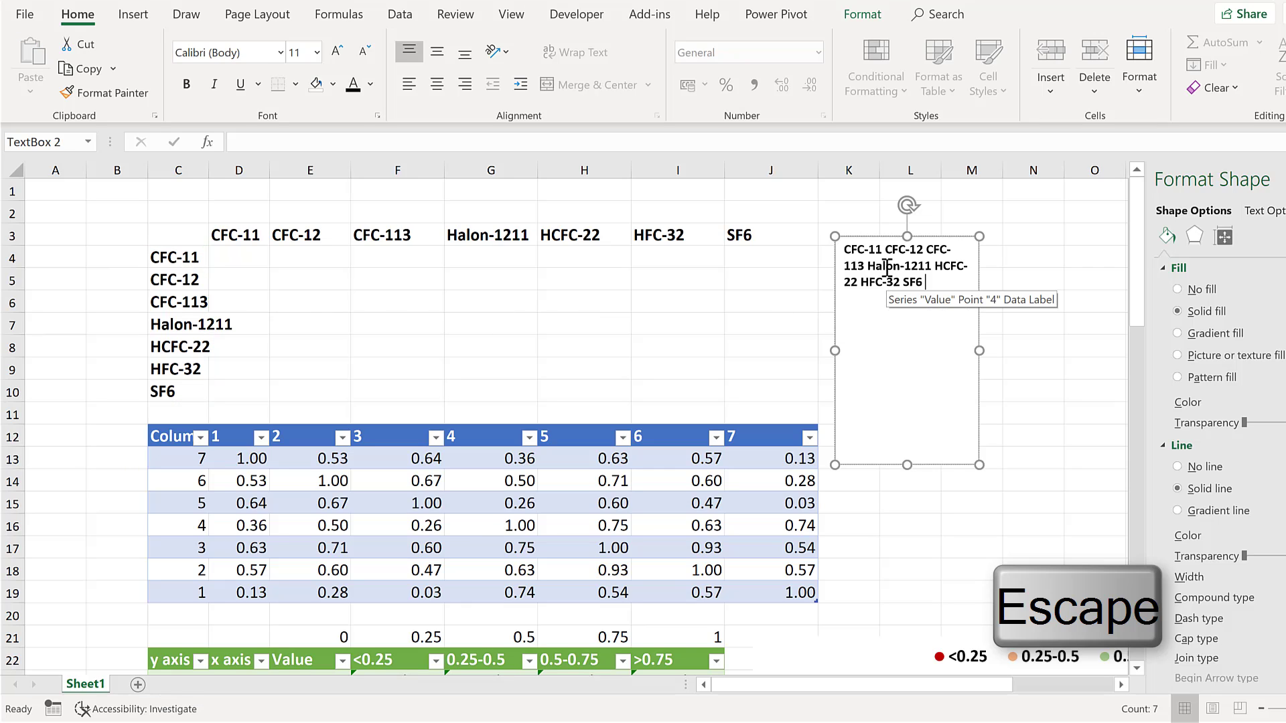
- Put each label from CFC-11 to SF6 on its own line in the text box, separated by blank lines without leading spaces
left_click(932, 268)
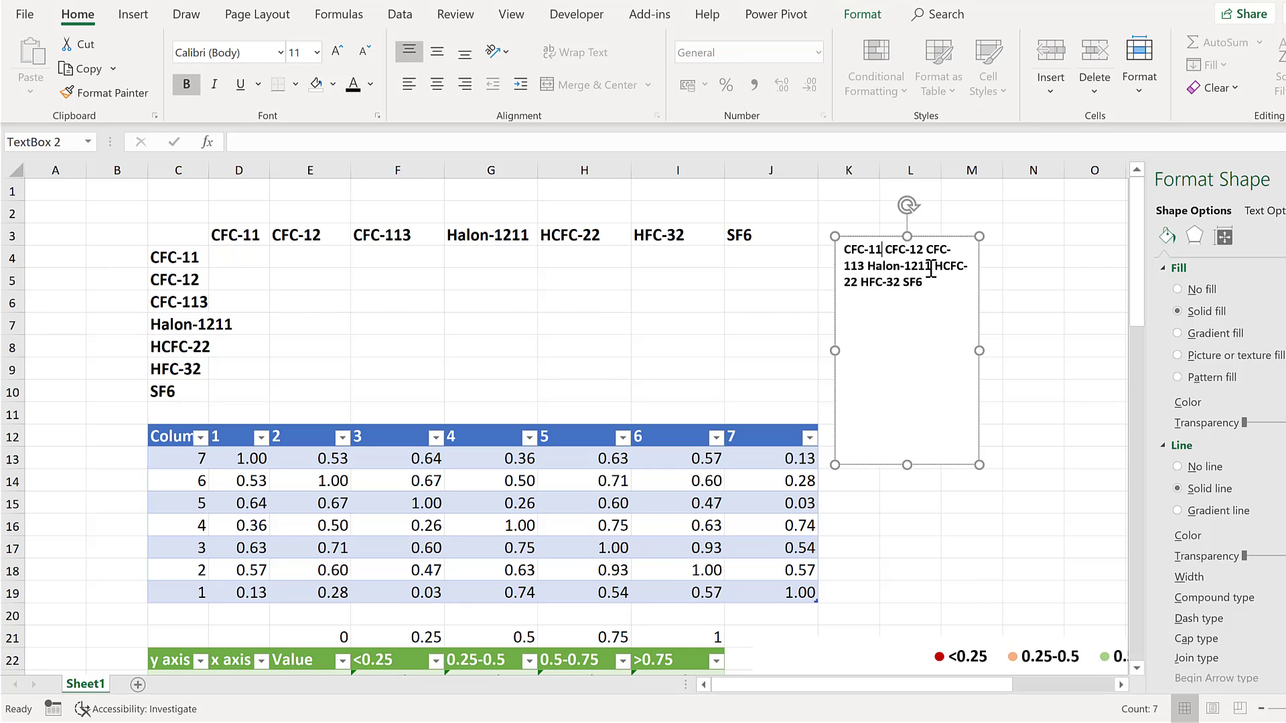
key("Return")
key("Return")
key("Delete")
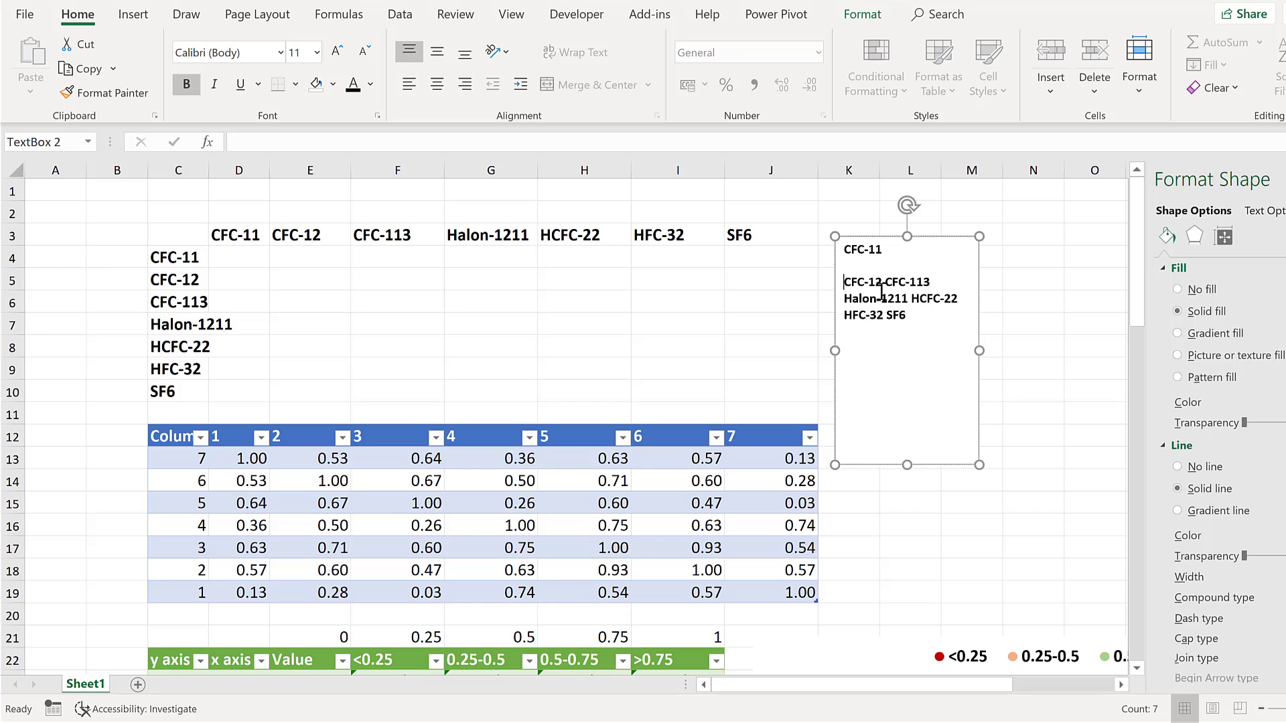
key("Return")
key("Return")
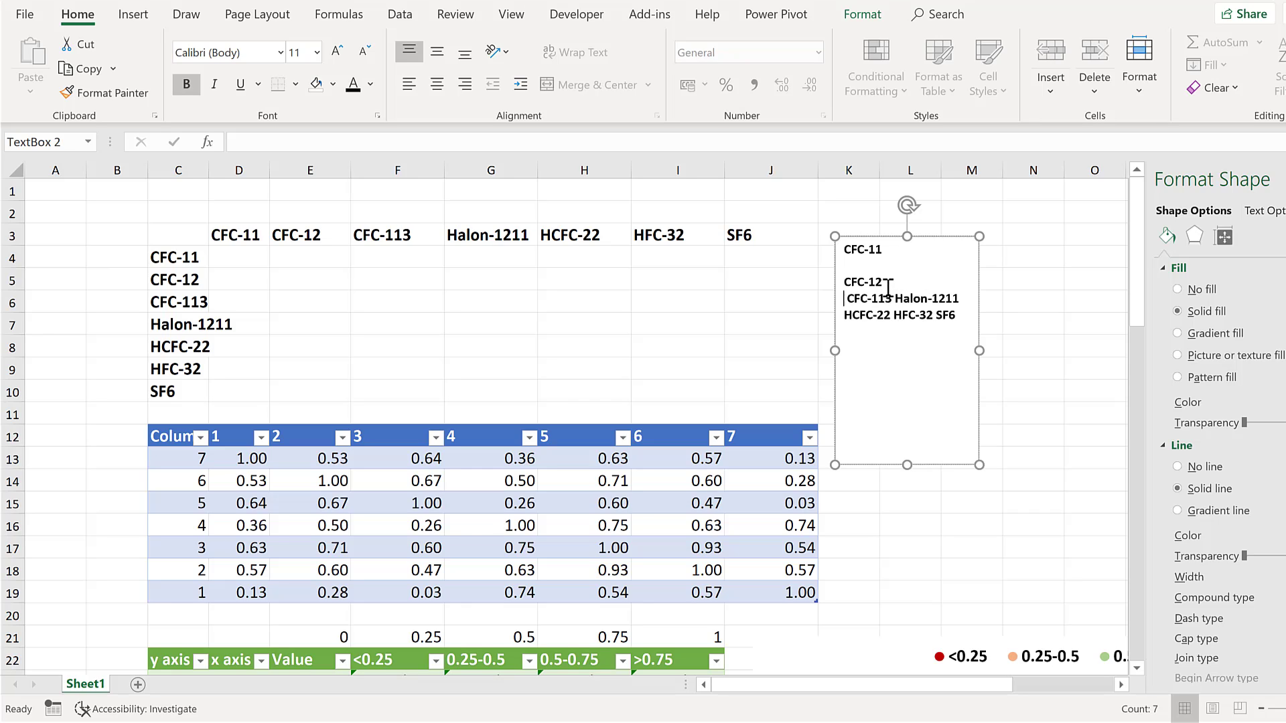
key("Delete")
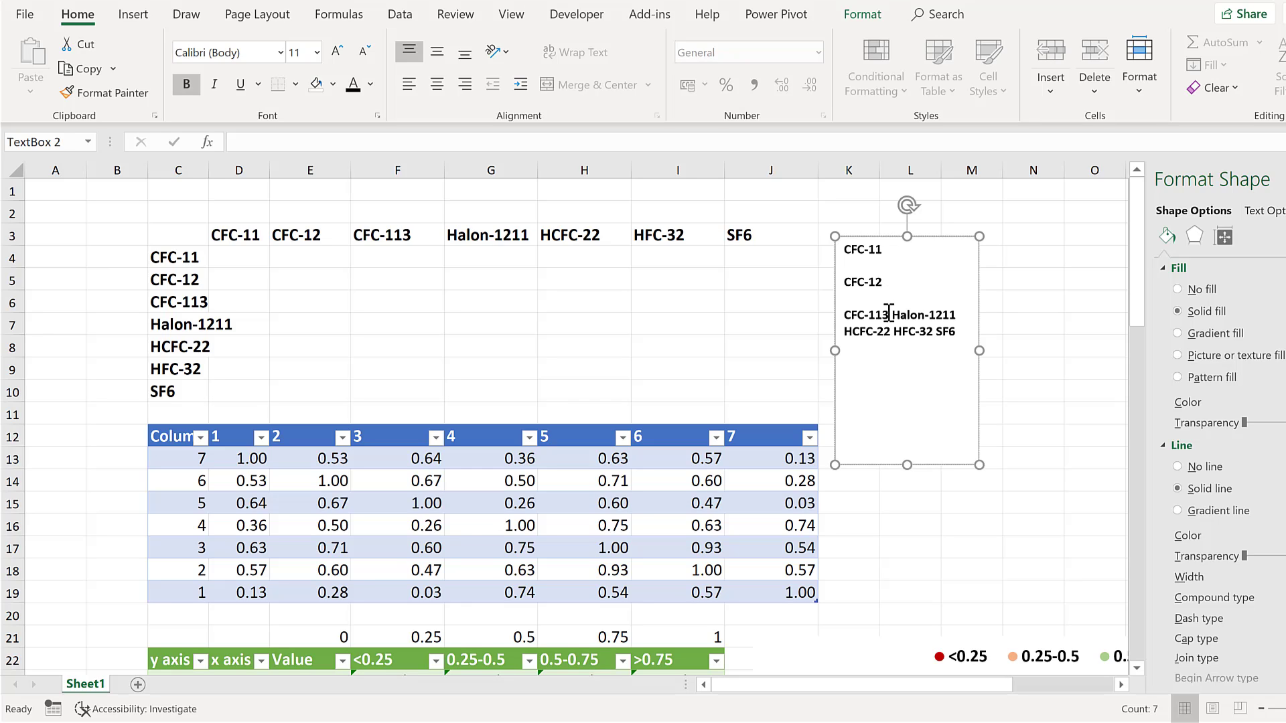
key("Return")
key("Return")
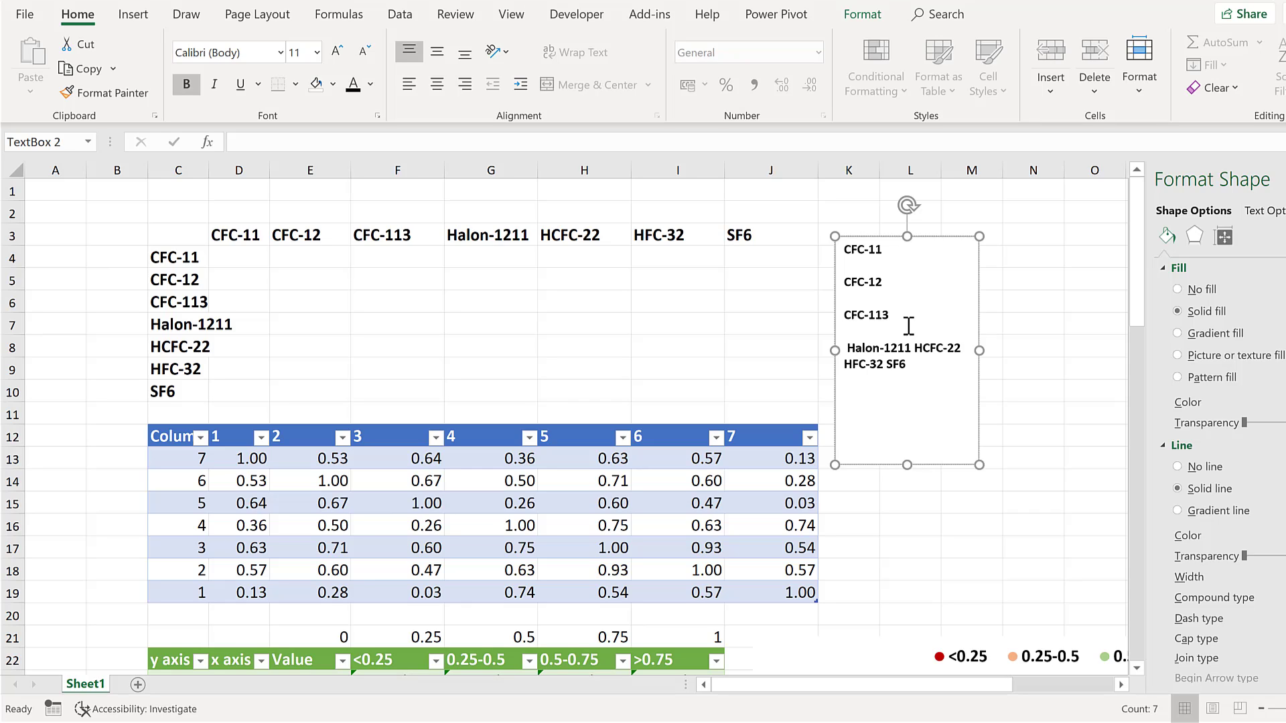
key("Delete")
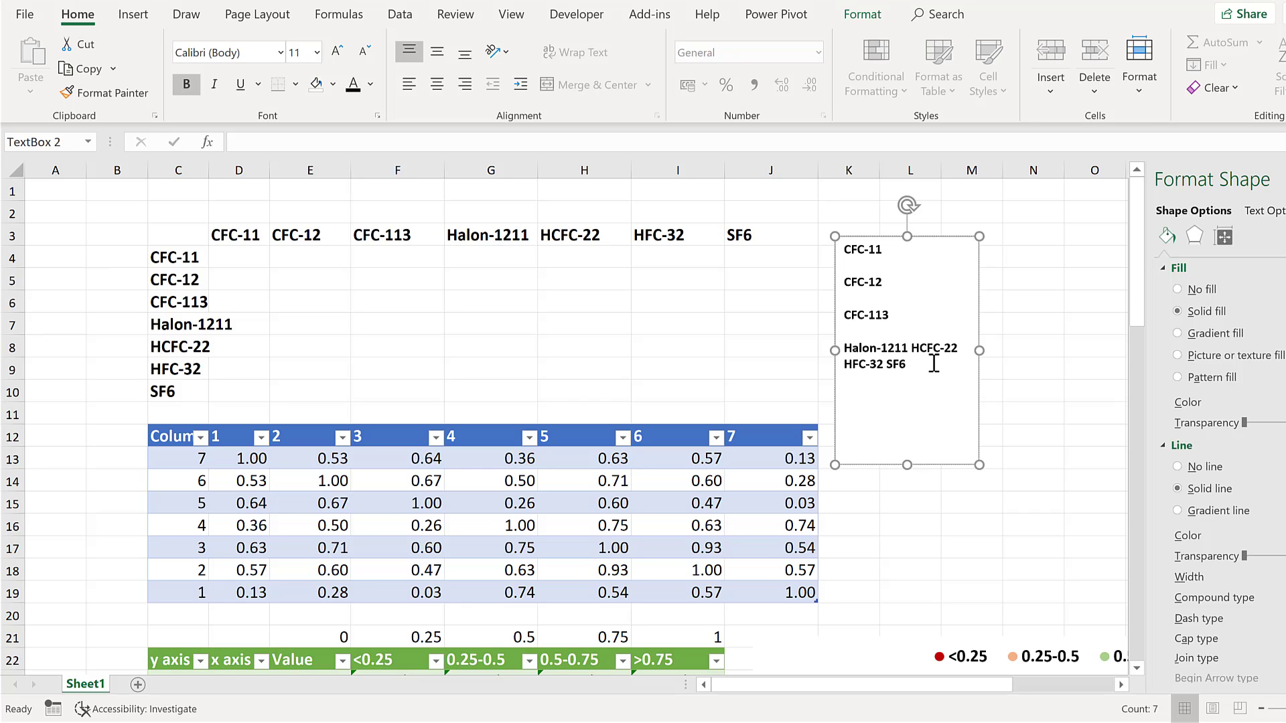
key("Return")
key("Return")
key("Delete")
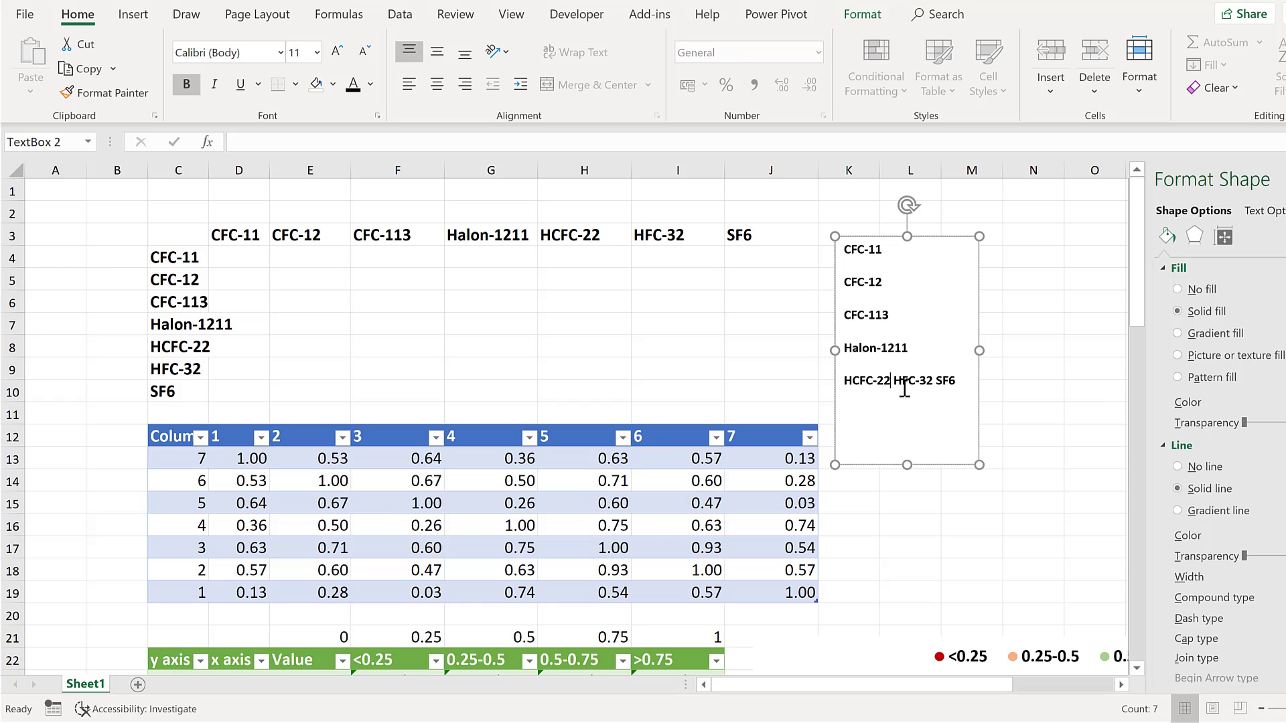
key("Return")
key("Return")
key("Delete")
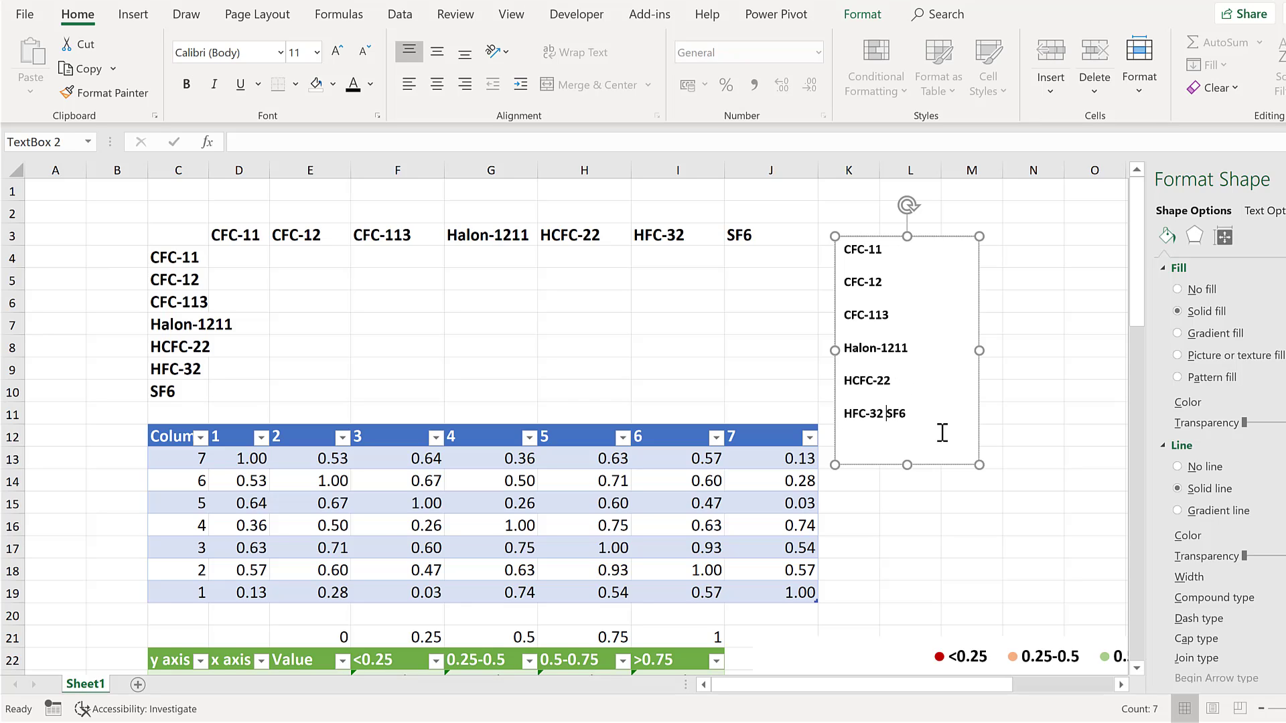
key("Return")
key("Return")
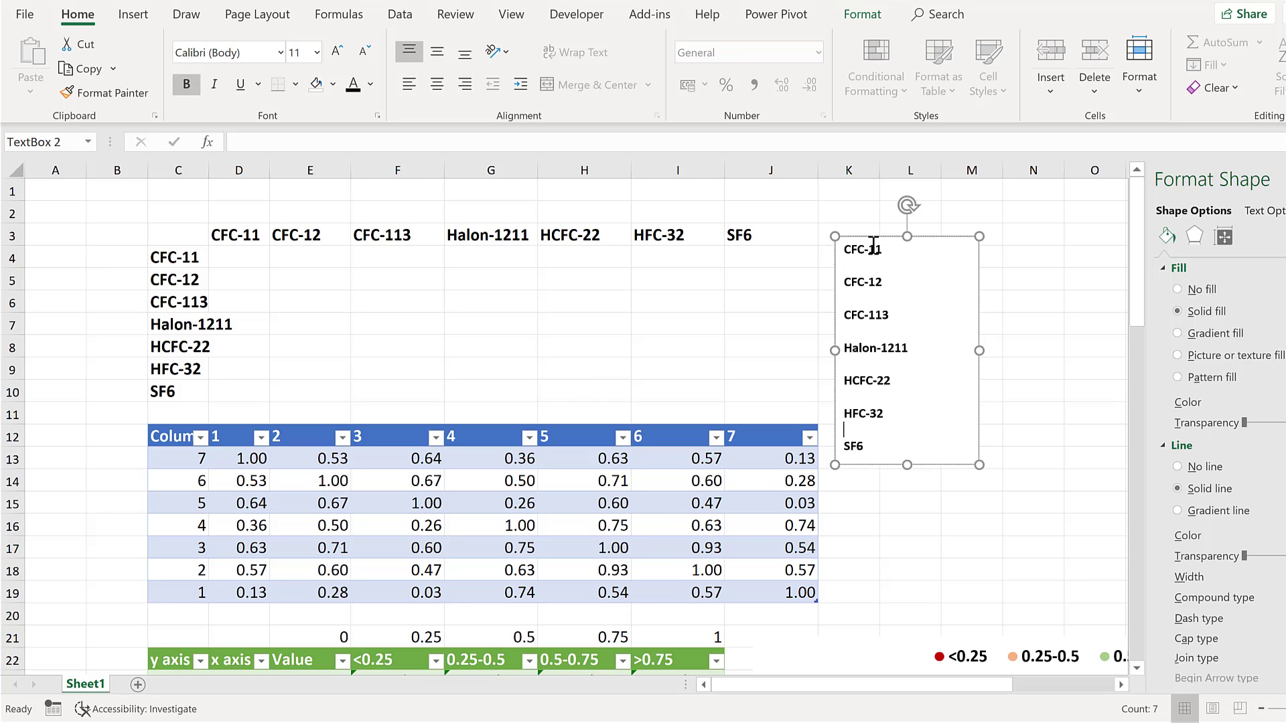
- Remove the outline and the fill from the label text box
left_click(868, 237)
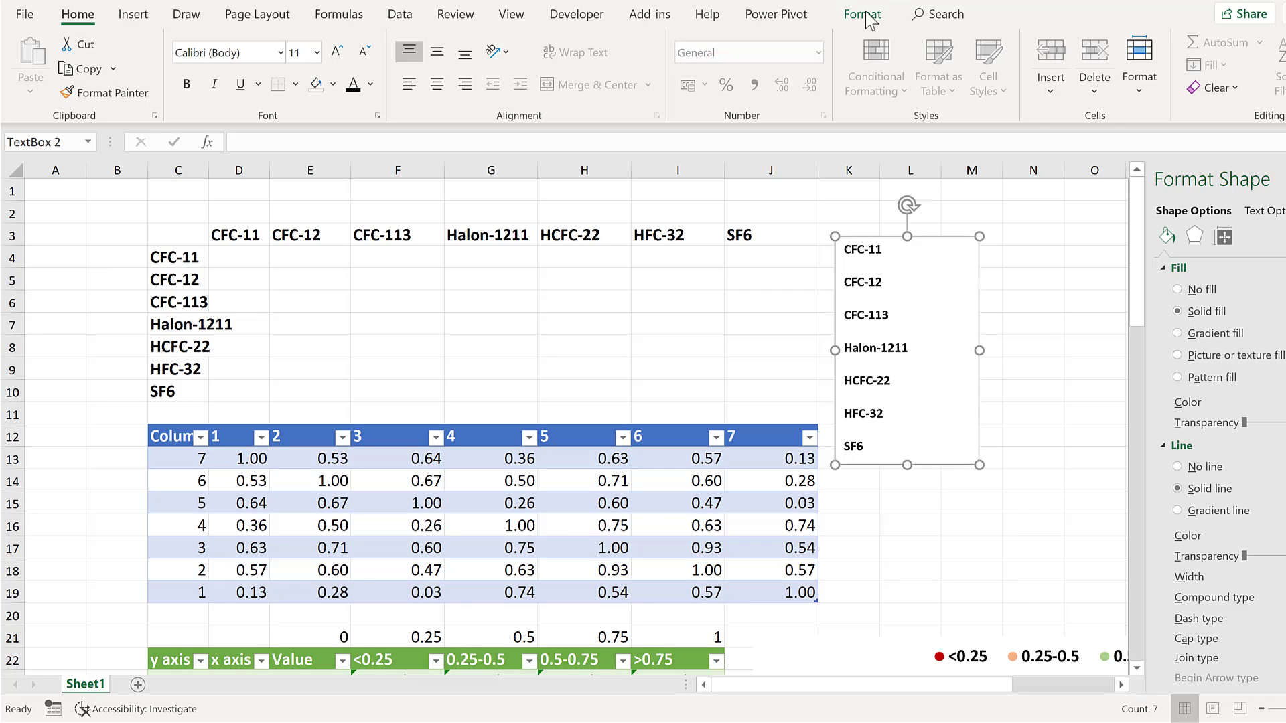
left_click(863, 14)
left_click(546, 64)
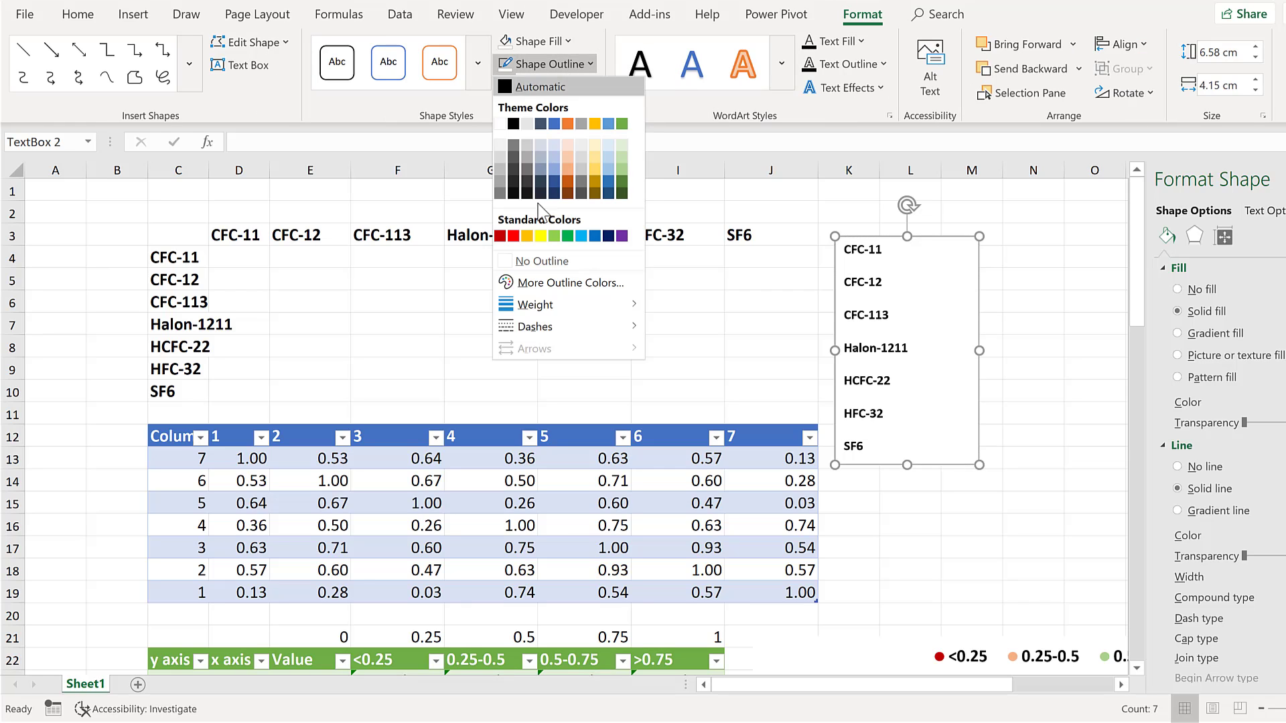
left_click(539, 262)
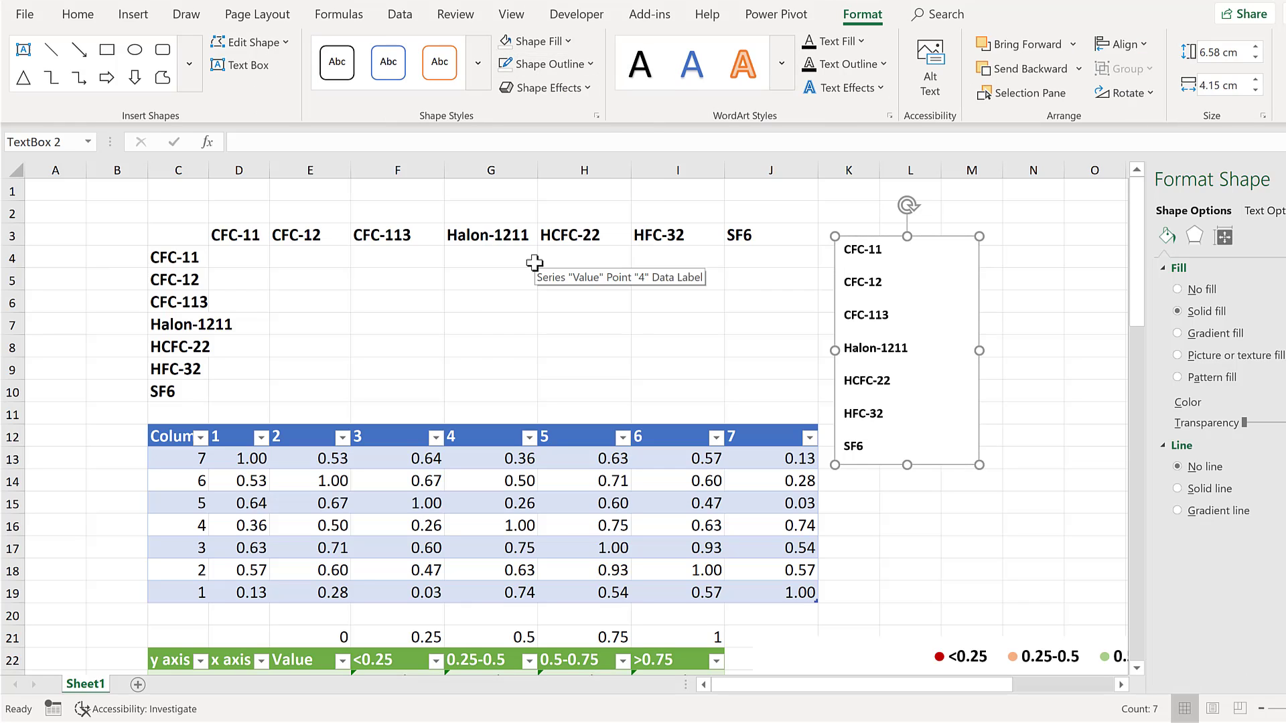
left_click(533, 41)
left_click(544, 238)
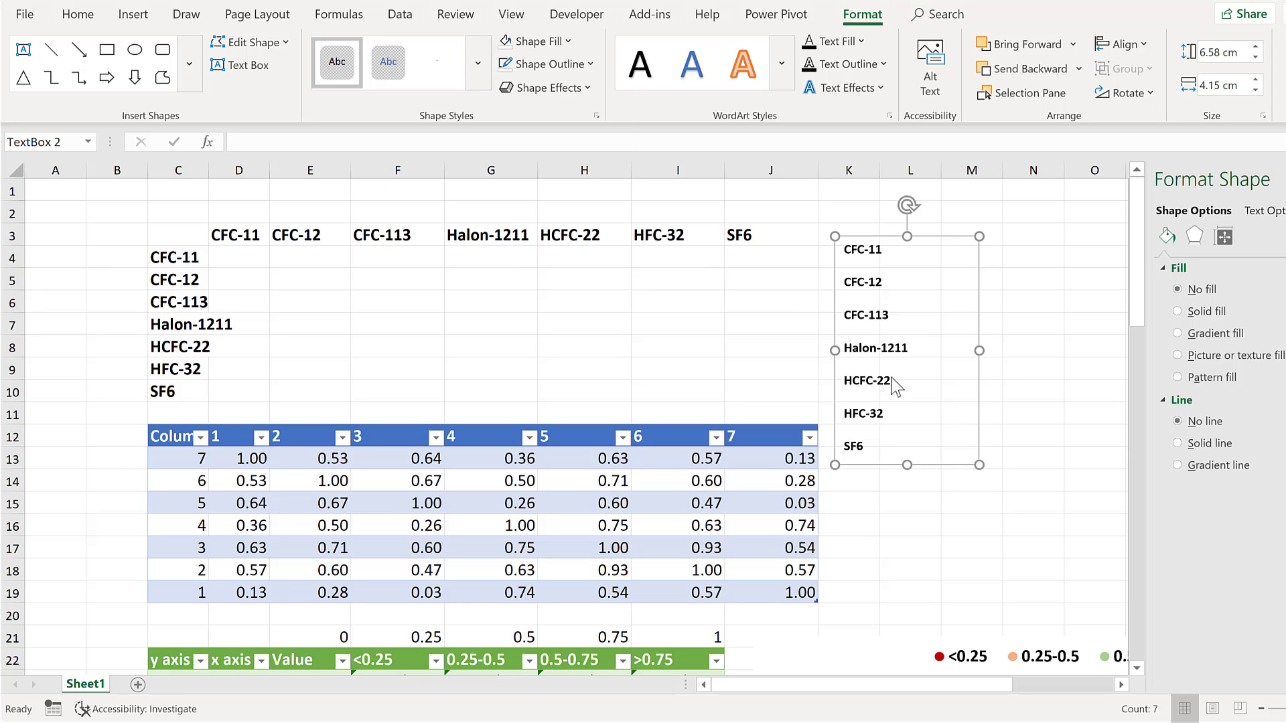
- Stretch the label text box to about 9 cm high and move it onto the chart beside the matrix rows, starting at the first row
mouse_move(911, 542)
left_mouse_down()
mouse_move(922, 534)
mouse_move(913, 549)
left_mouse_up()
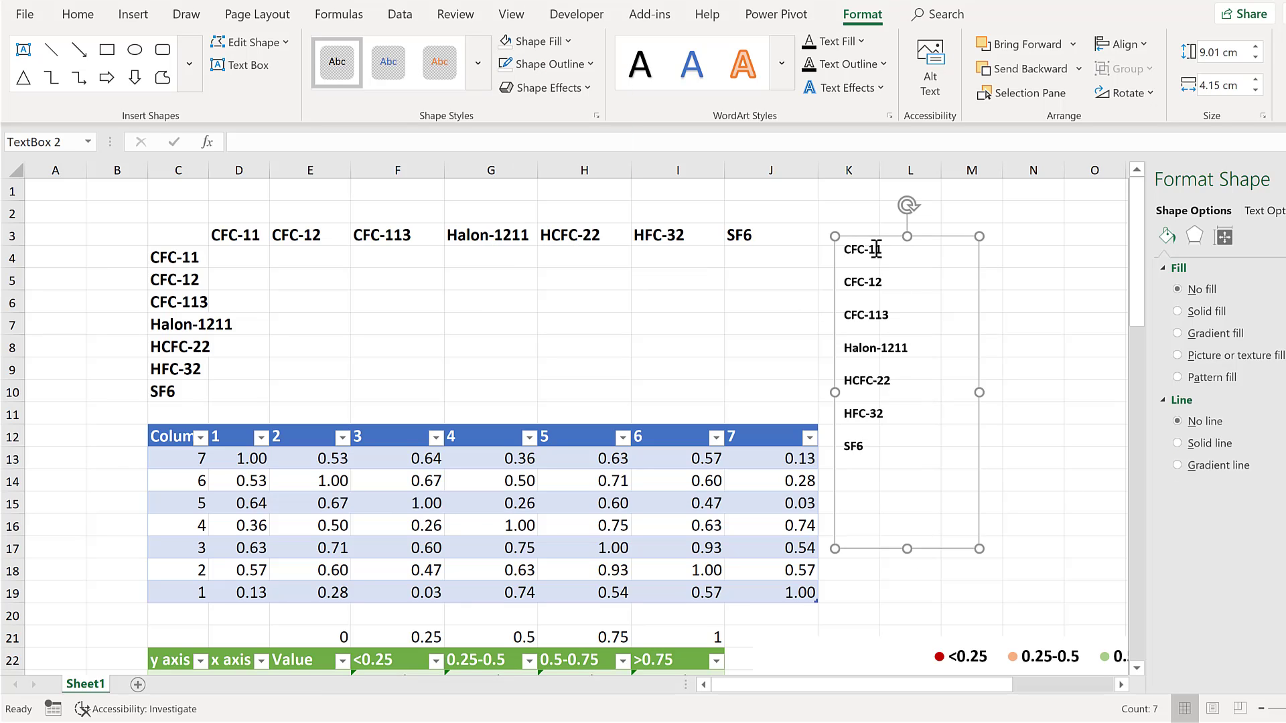
left_click_drag(856, 437, 863, 670)
scroll(956, 393, "down", 1)
scroll(956, 393, "down", 6)
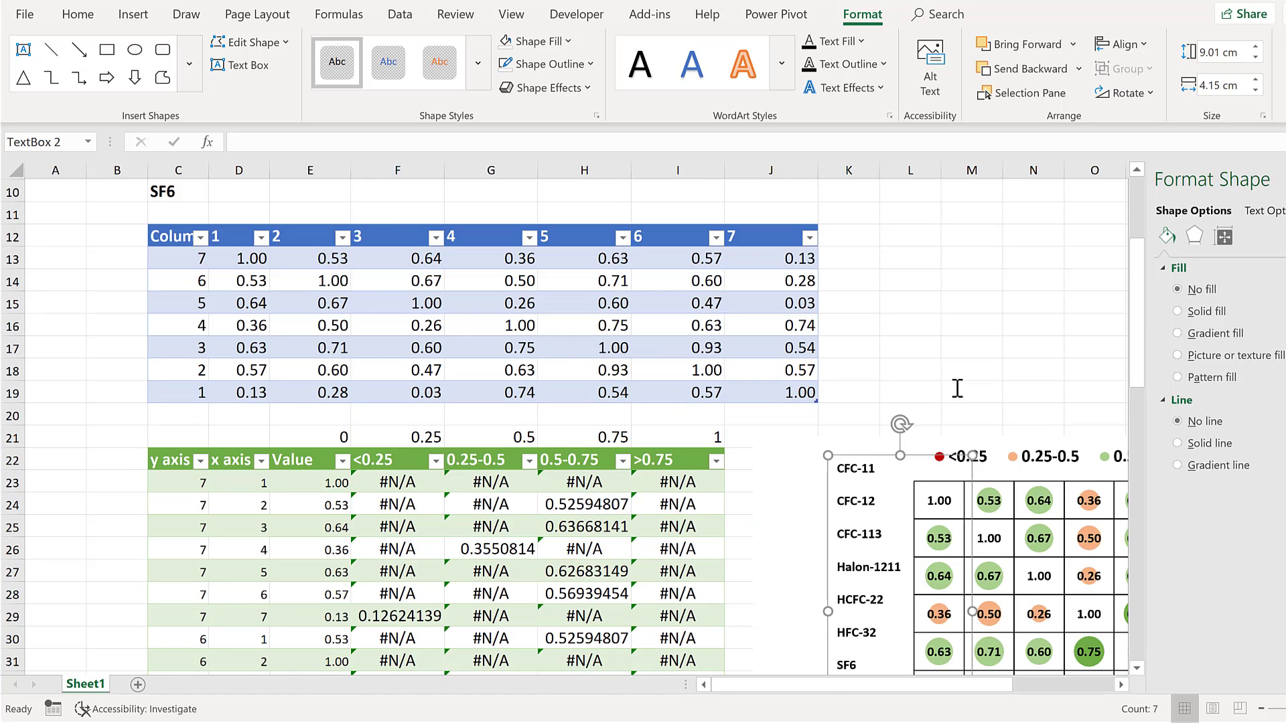
scroll(891, 261, "up", 1)
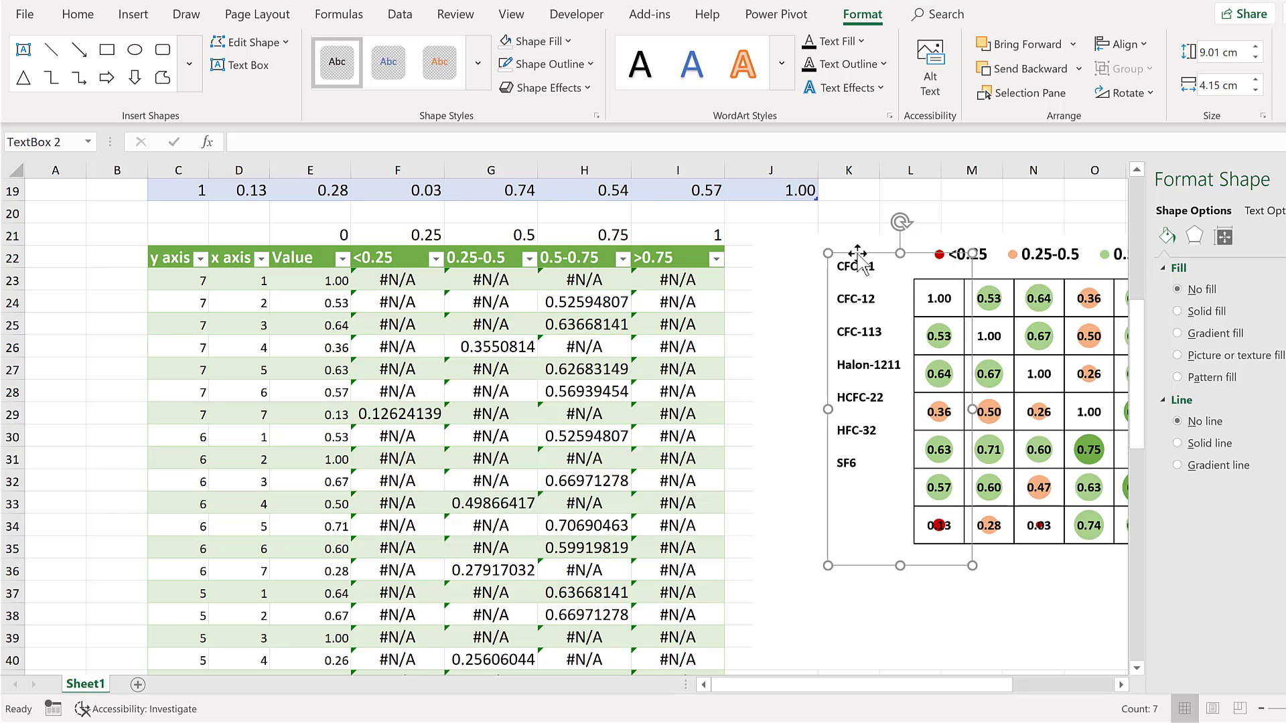
left_click_drag(859, 266, 918, 294)
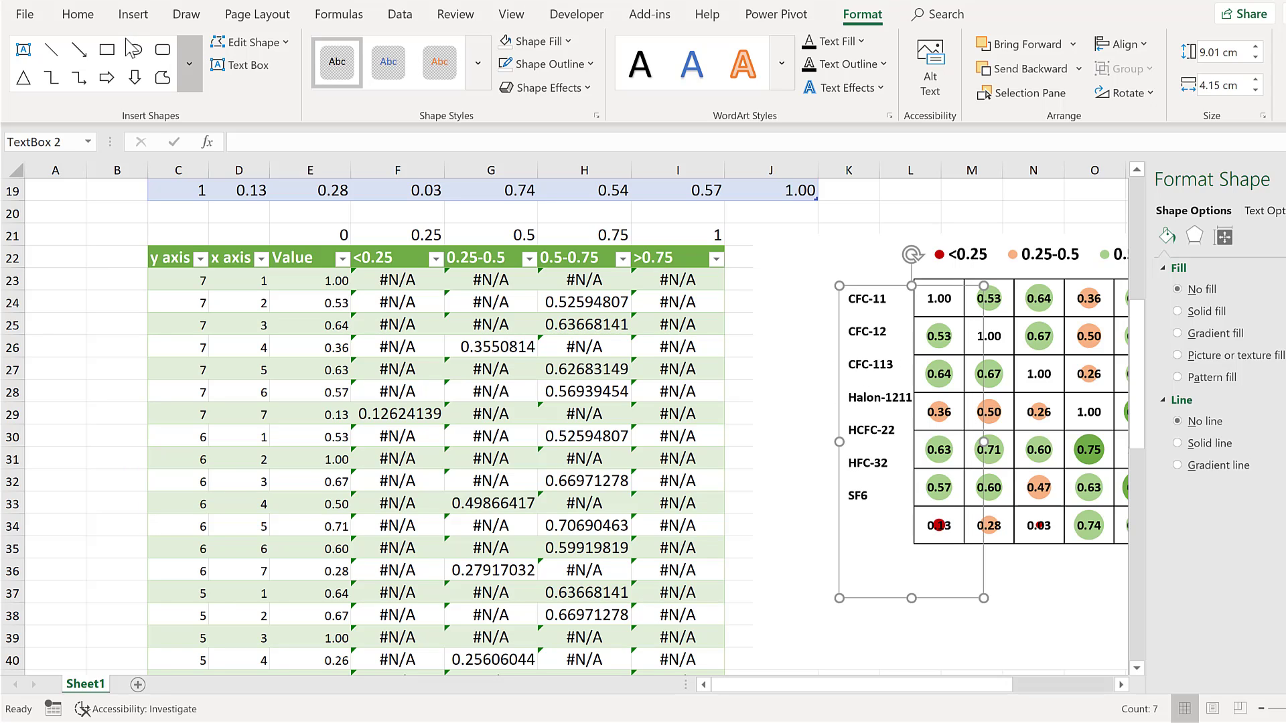
- Right-align the labels in the text box and shift the box so they sit just outside the matrix's left edge
left_click(78, 14)
left_click(464, 84)
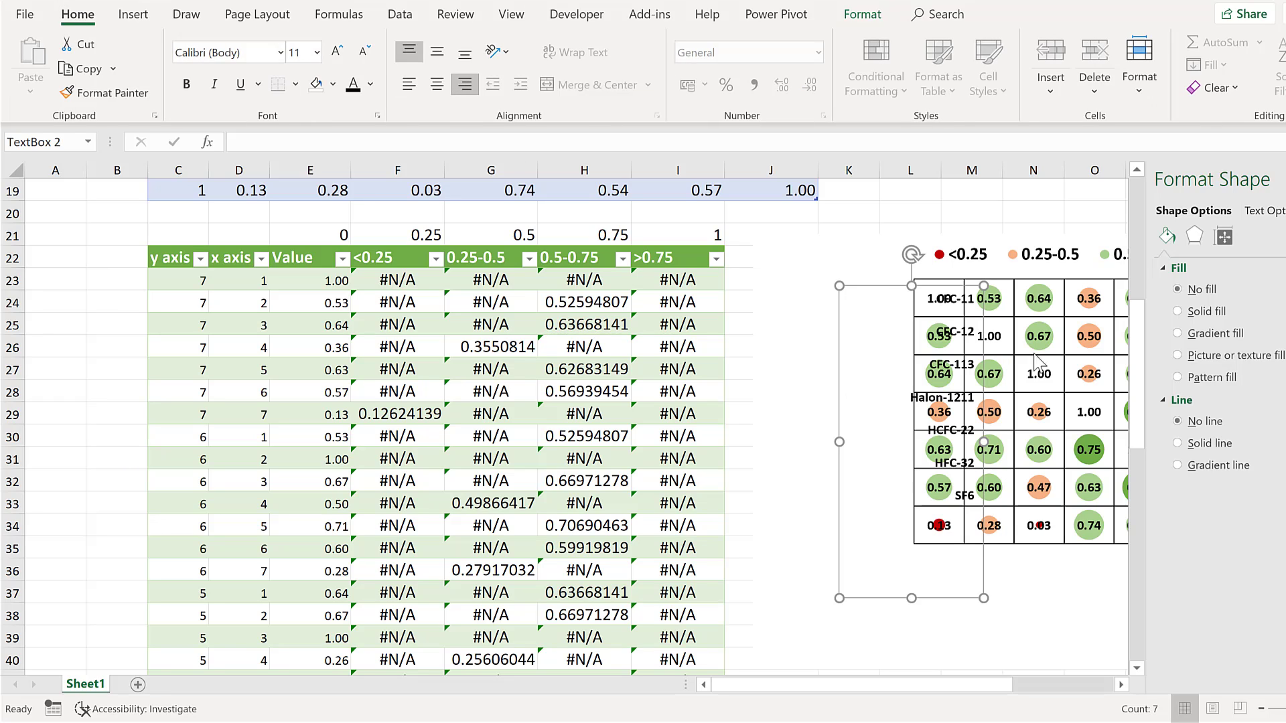
left_click_drag(841, 290, 806, 284)
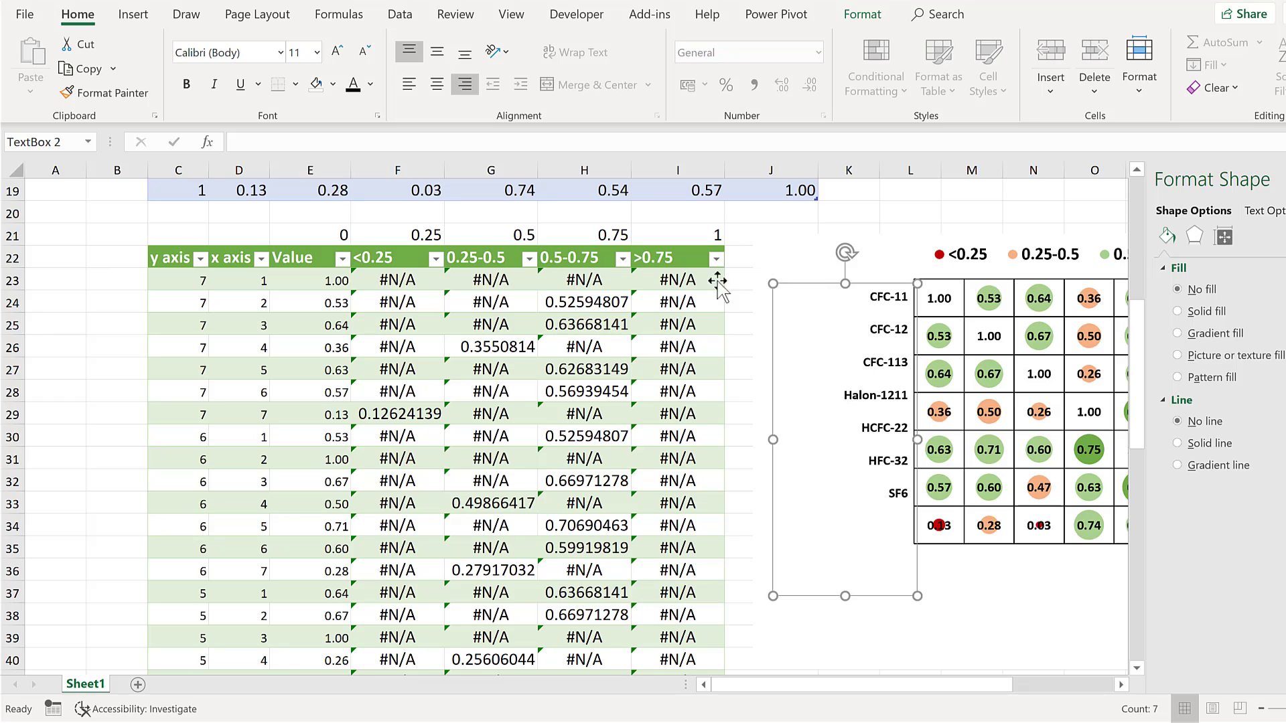
- Increase the row labels' font size in the text box to 14
left_click(337, 52)
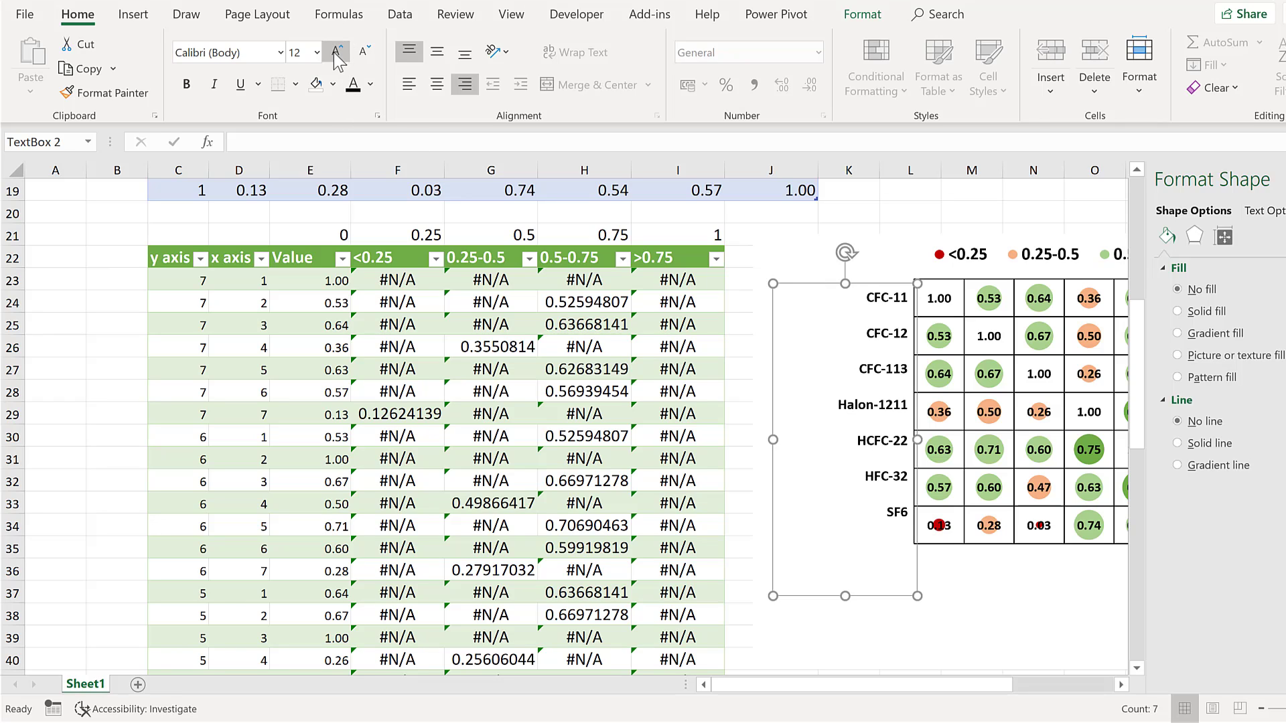
left_click(336, 54)
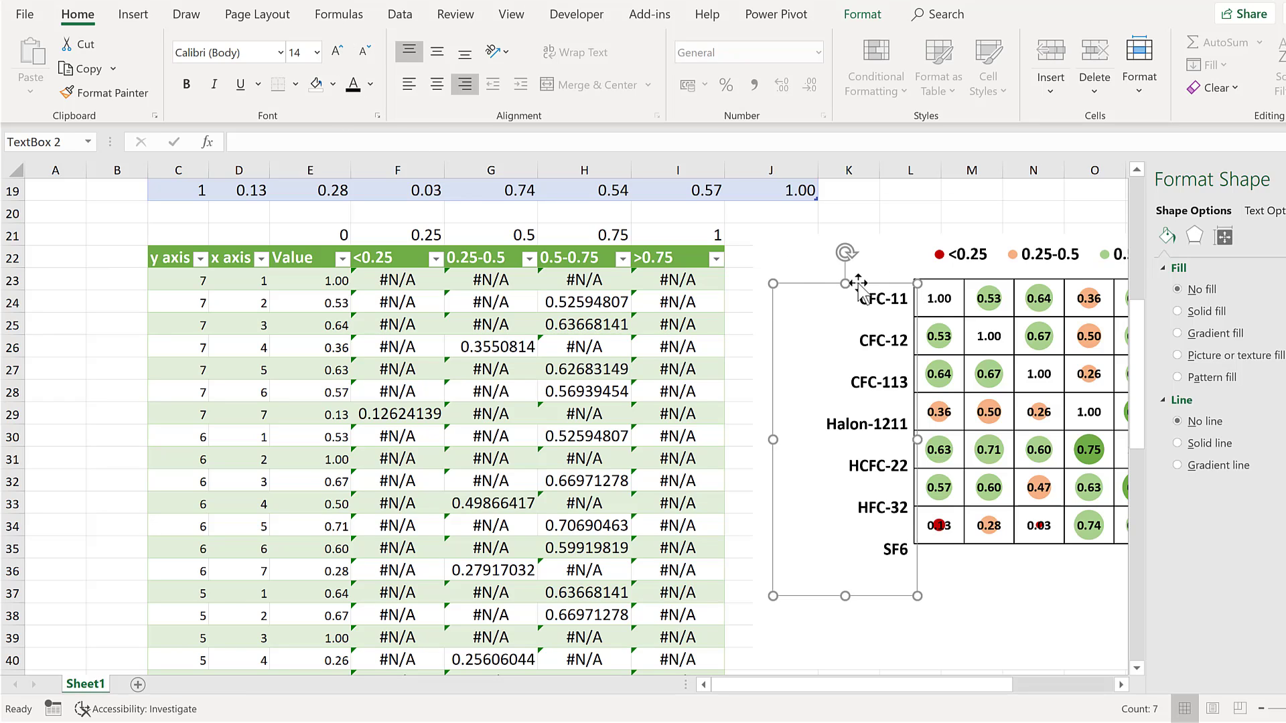
- Set the font size of the blank line between the CFC-11 and CFC-12 row labels to 12
left_click_drag(858, 283, 858, 283)
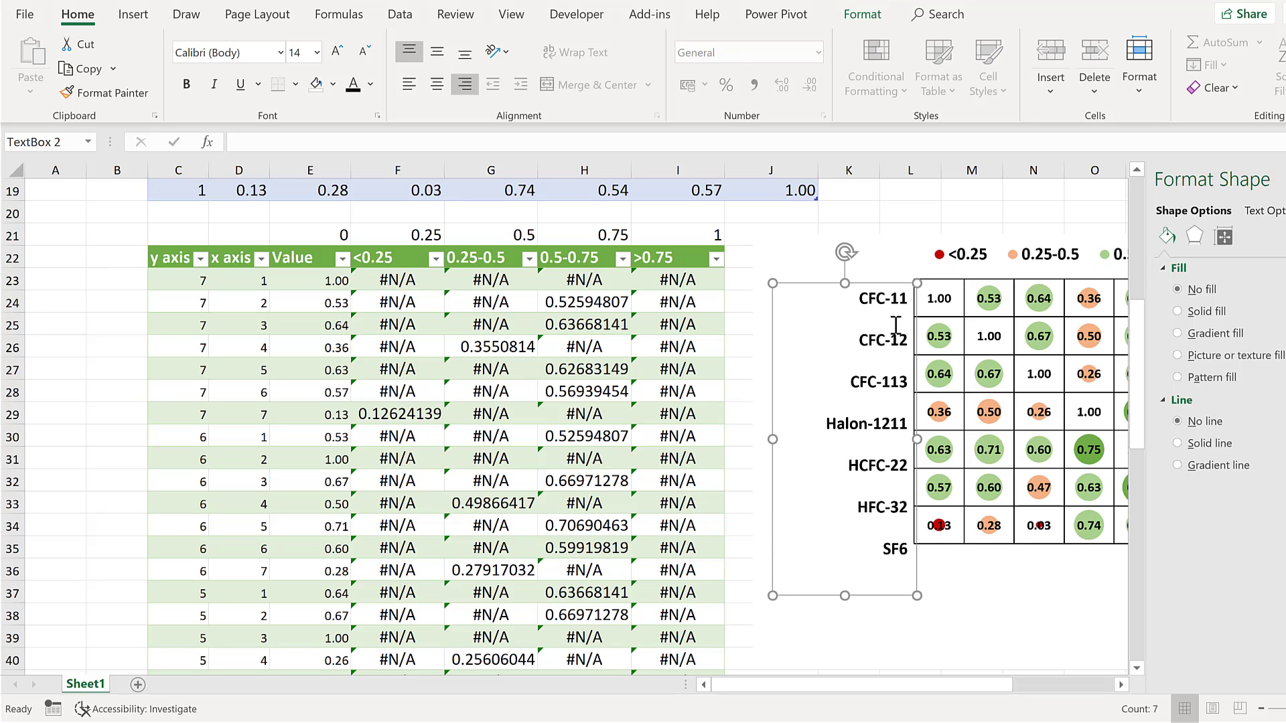
left_click(896, 325)
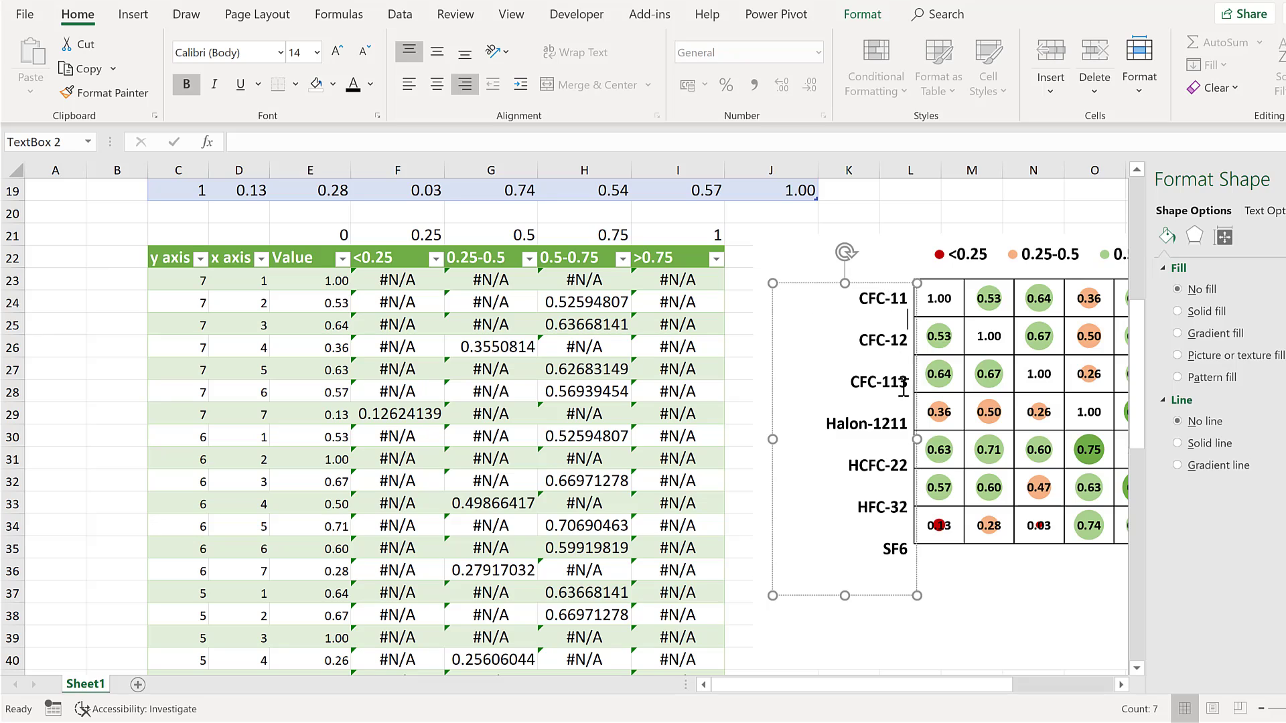
left_click(364, 52)
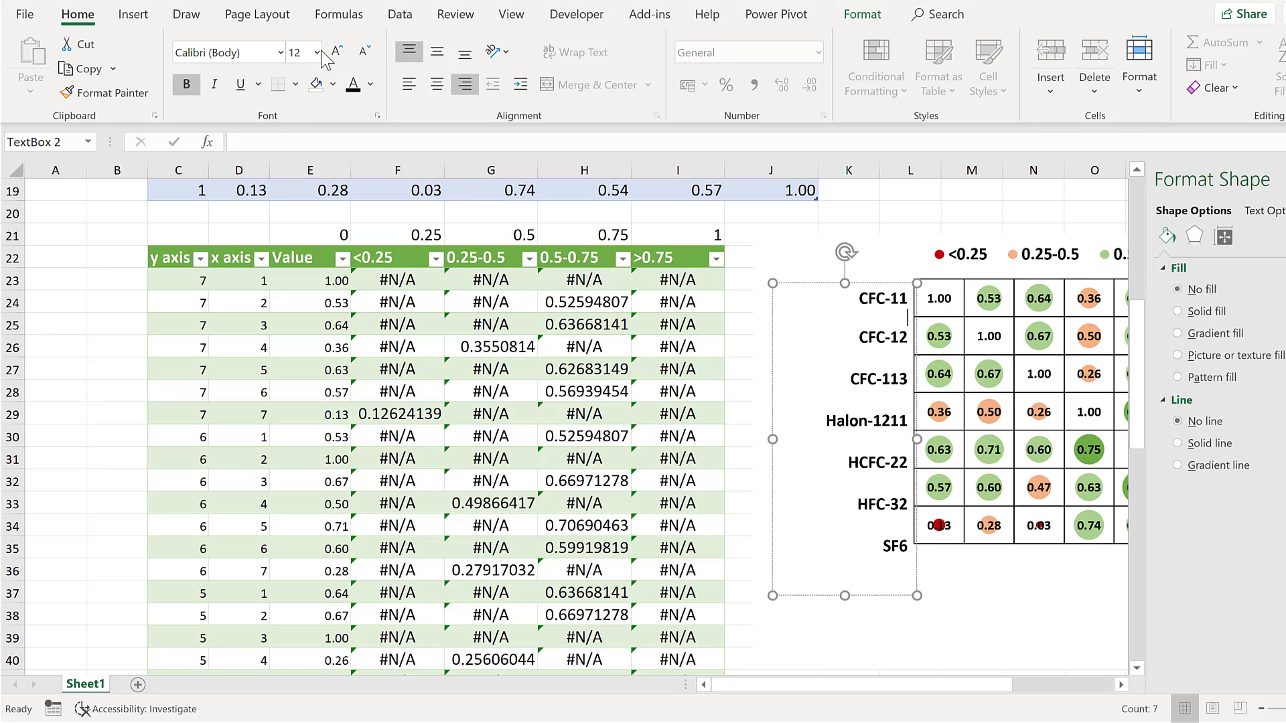
left_click(373, 51)
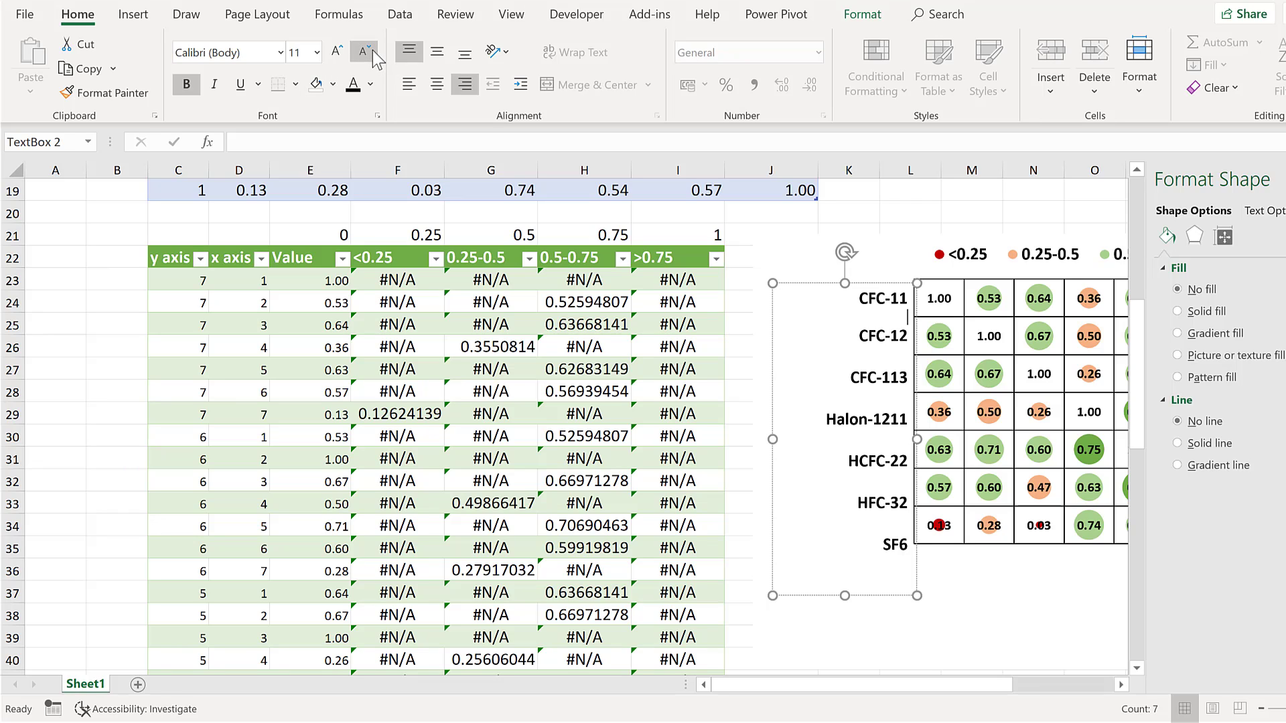
left_click(373, 51)
left_click(373, 51)
left_click(372, 51)
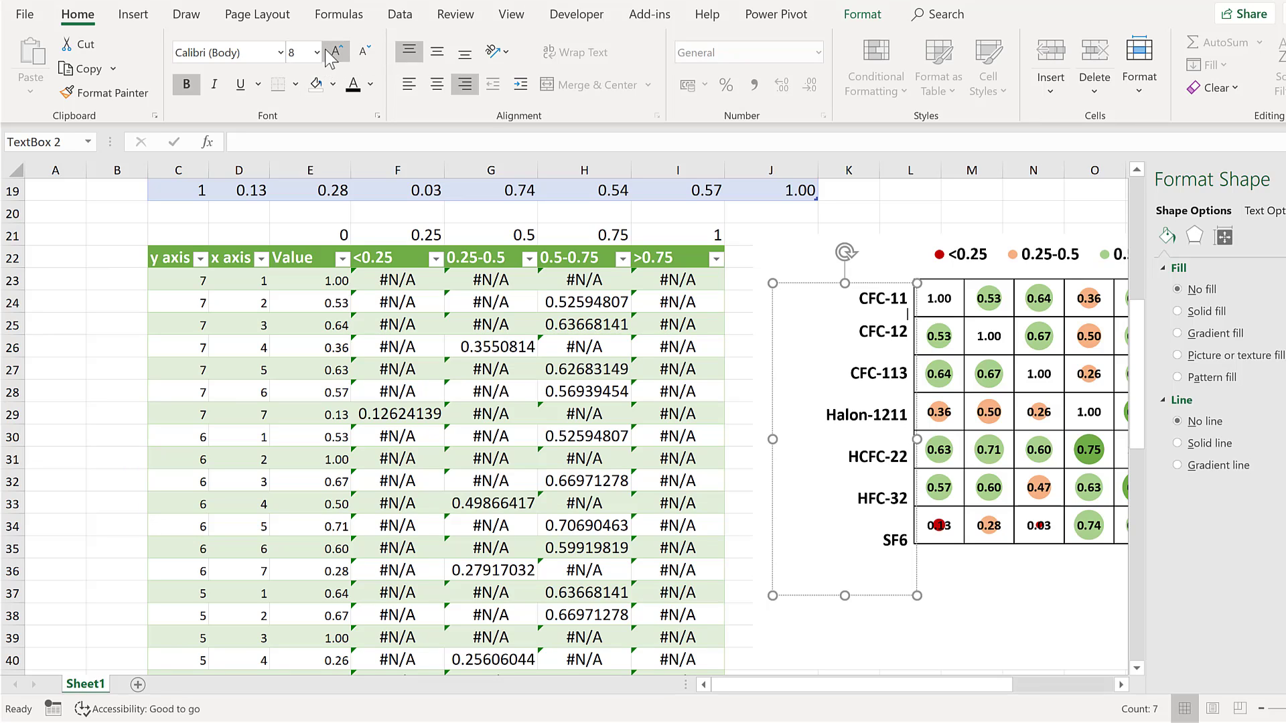
left_click(330, 59)
left_click(331, 58)
left_click(331, 59)
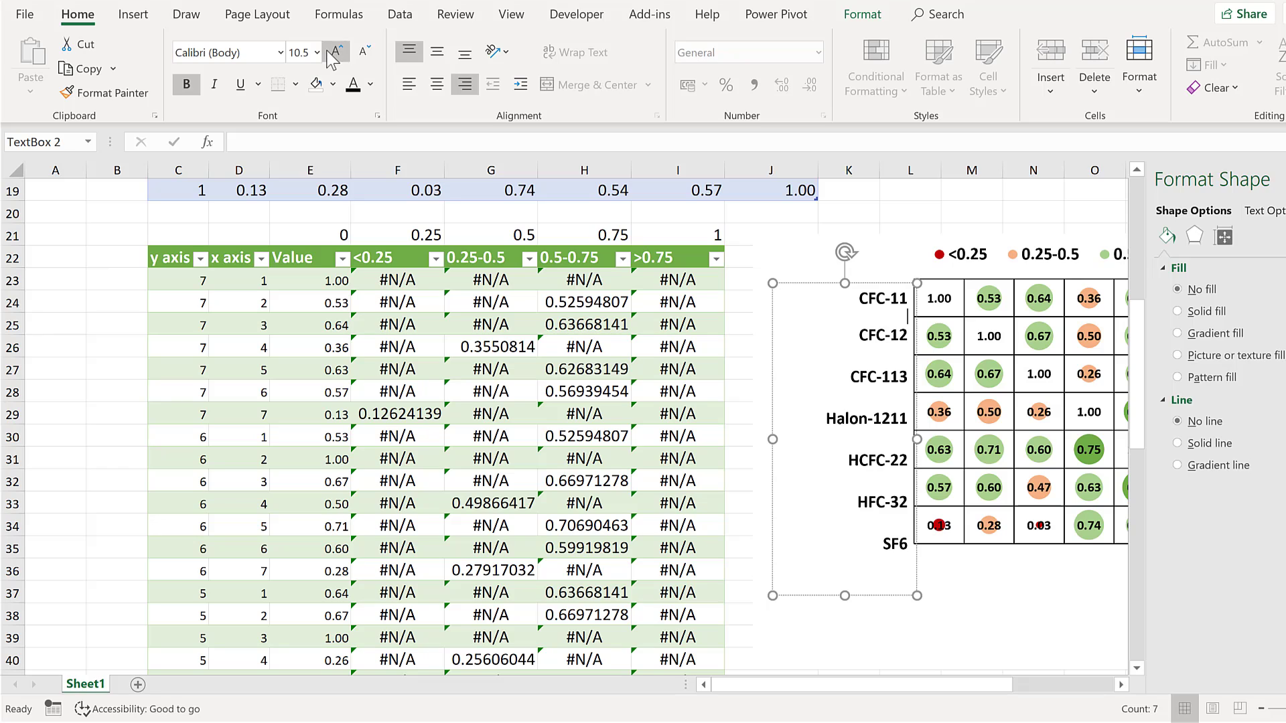
left_click(333, 58)
left_click(332, 58)
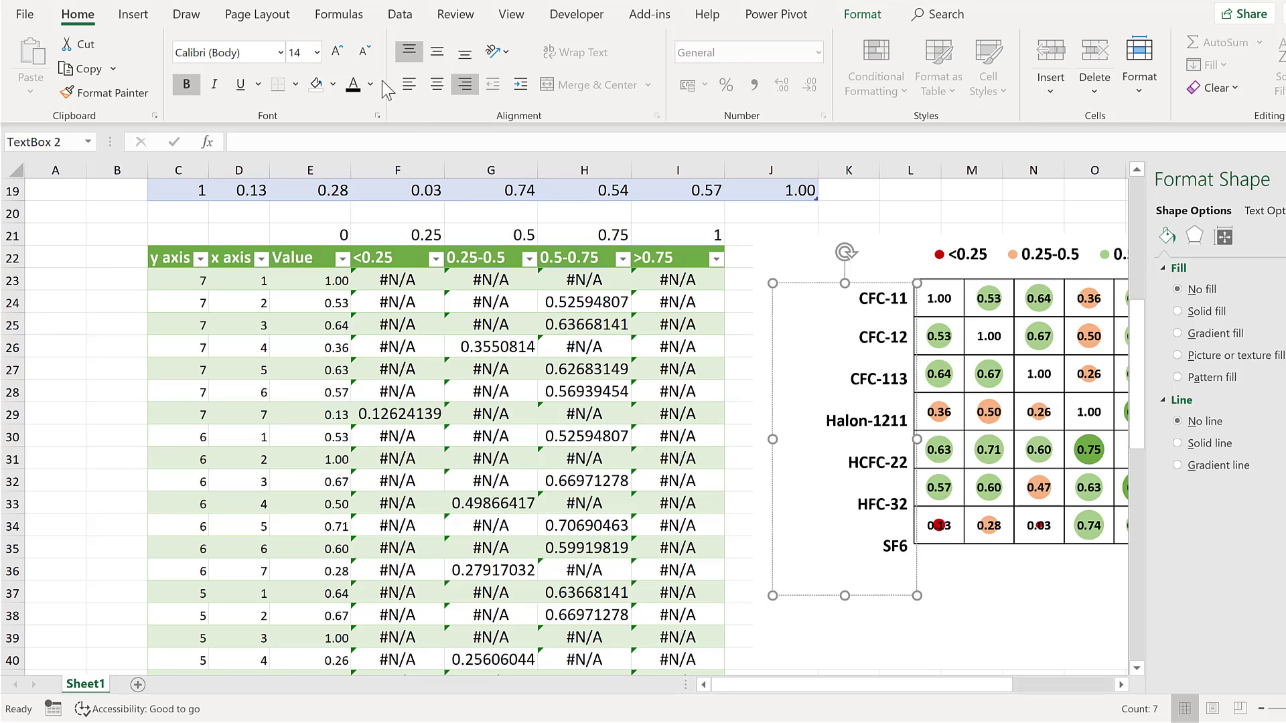
- Set the font size of the remaining blank spacer lines between the row labels, from CFC-12 down to SF6, to 12
left_click(365, 51)
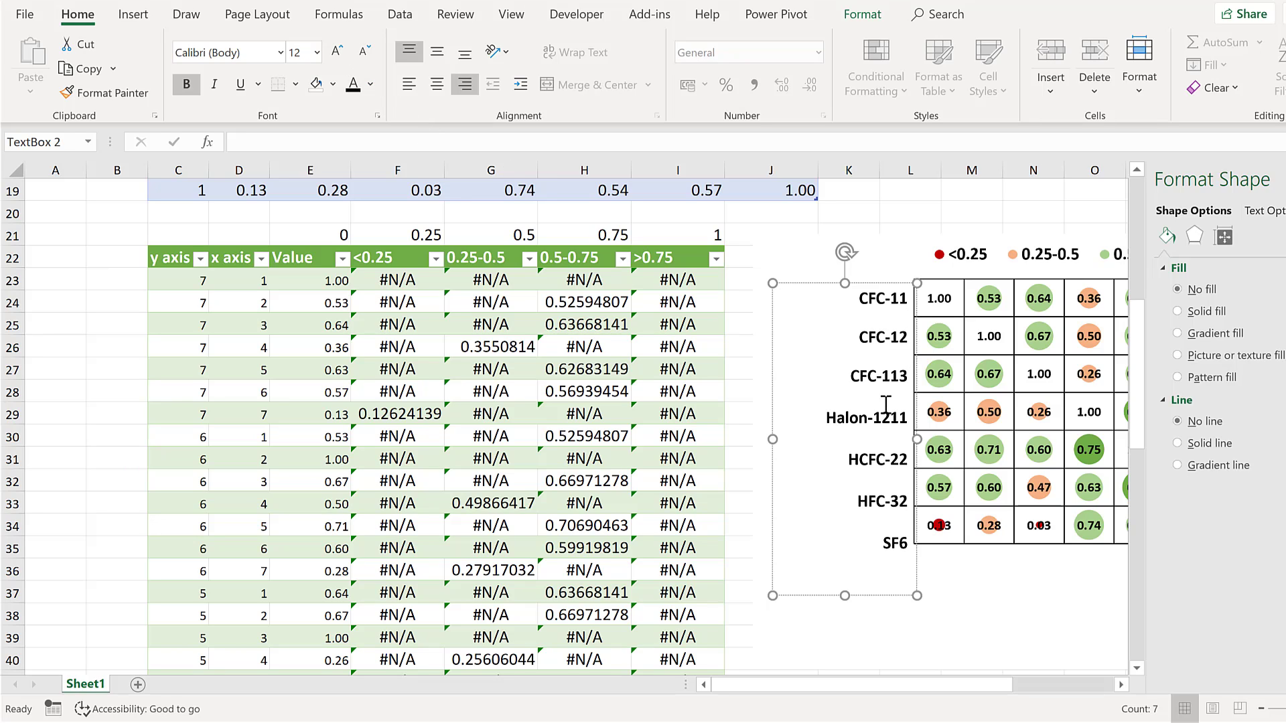
key("F4")
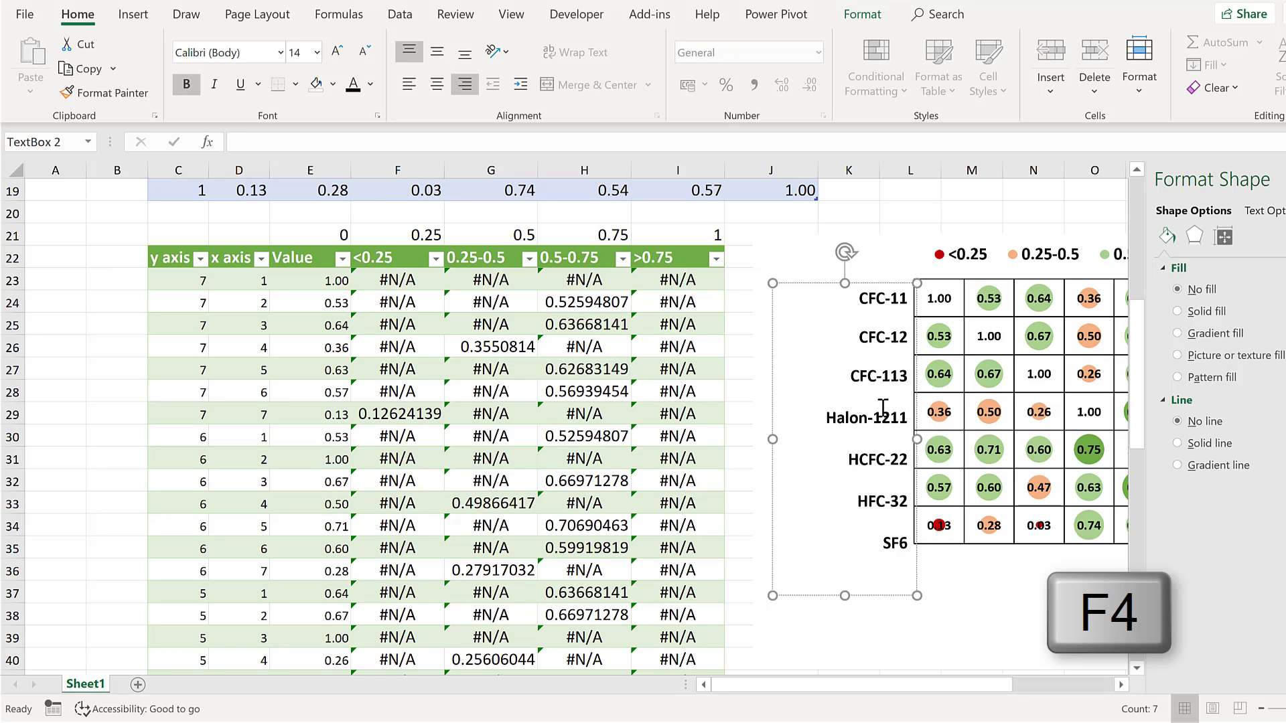
key("F4")
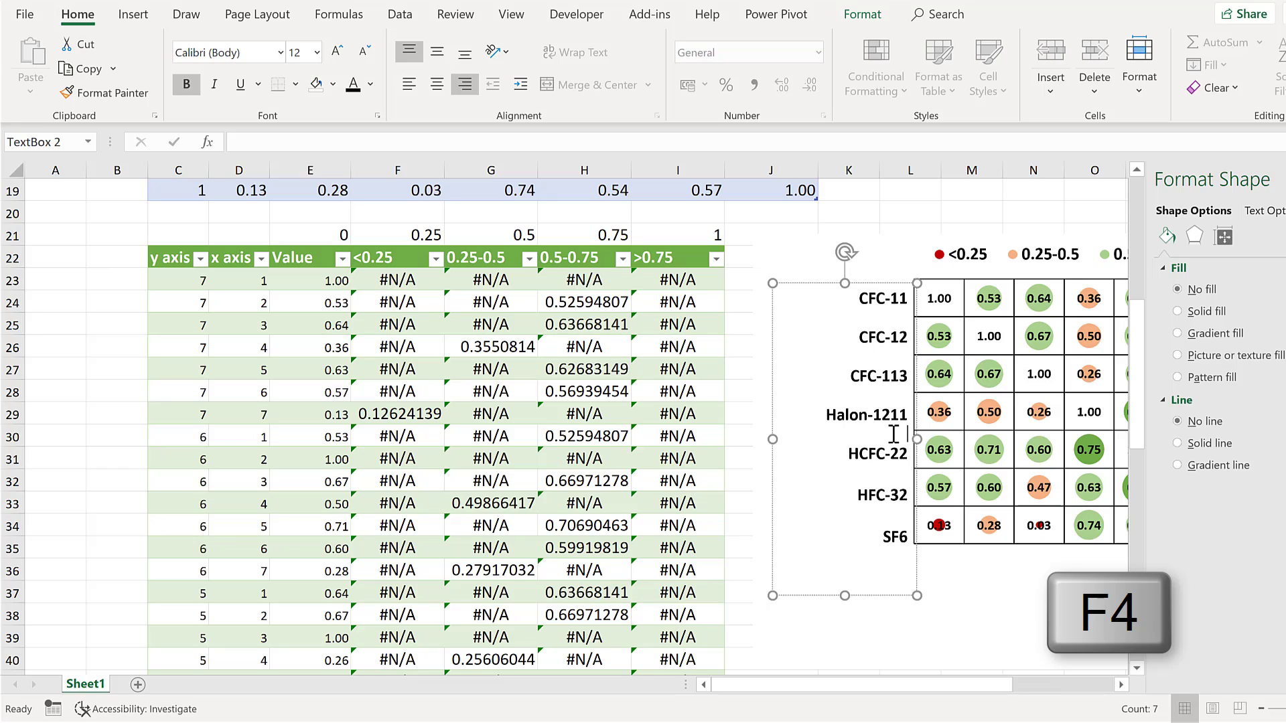
key("F4")
key("F4")
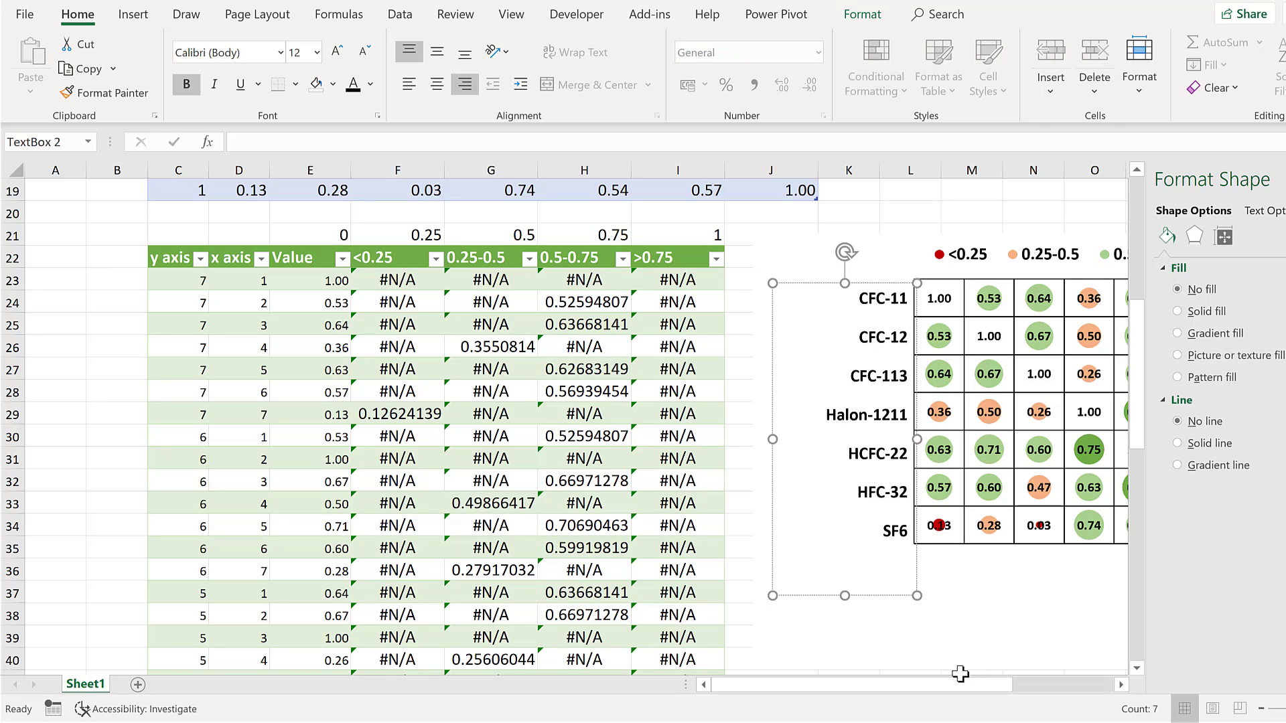
- Duplicate the row-label text box
left_click_drag(958, 682, 1077, 677)
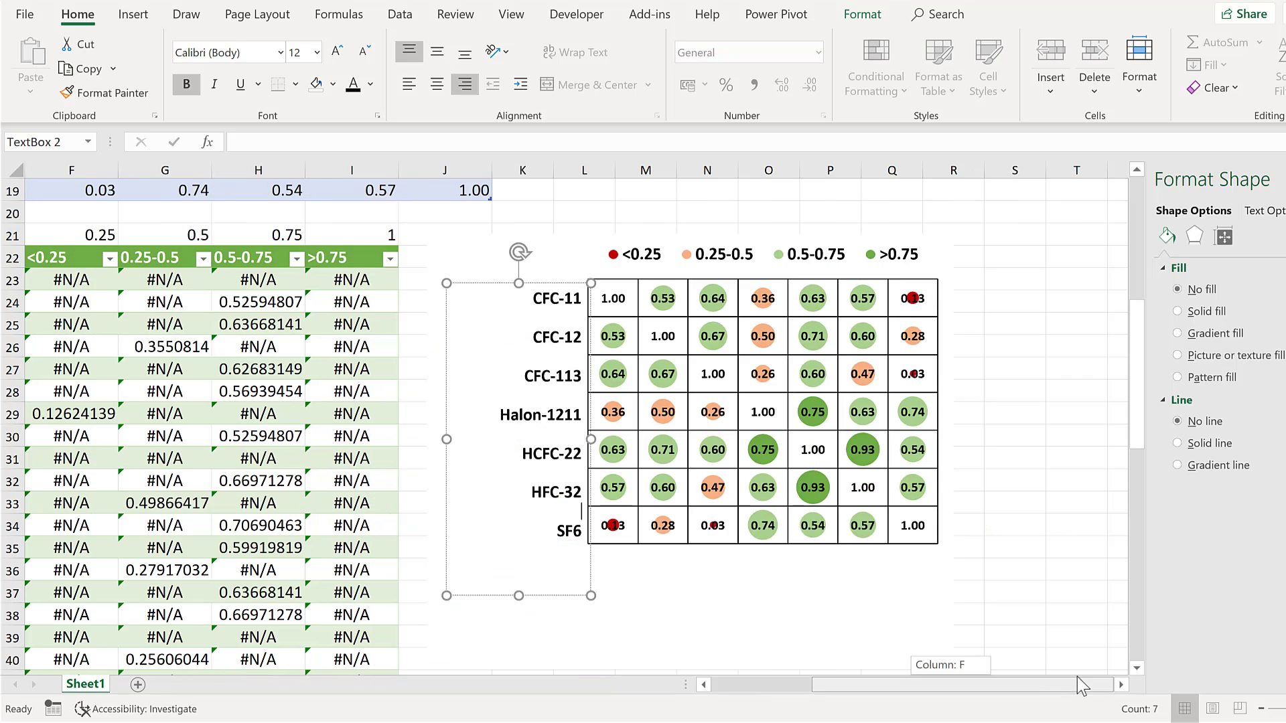
left_click_drag(879, 469, 880, 469)
left_click(530, 284)
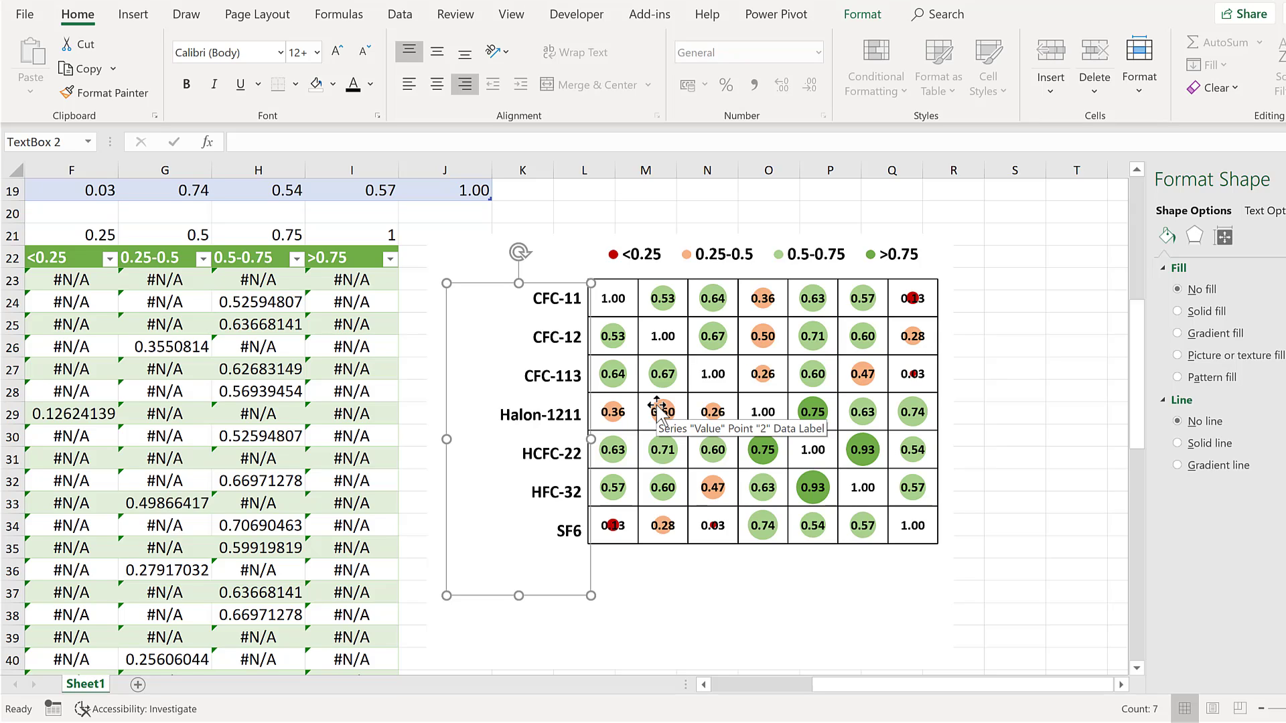
key("ctrl+d")
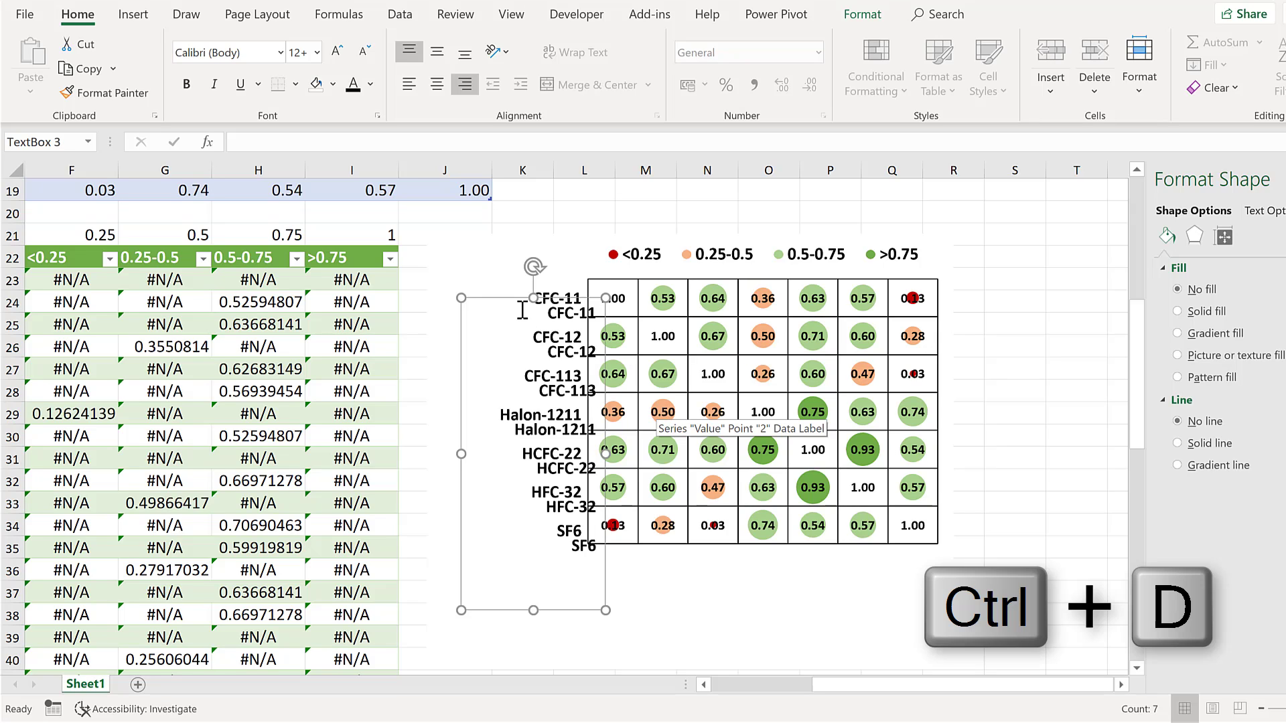
- Rotate the duplicated label text box 90° counterclockwise and place it directly below the matrix as column labels
key("shift")
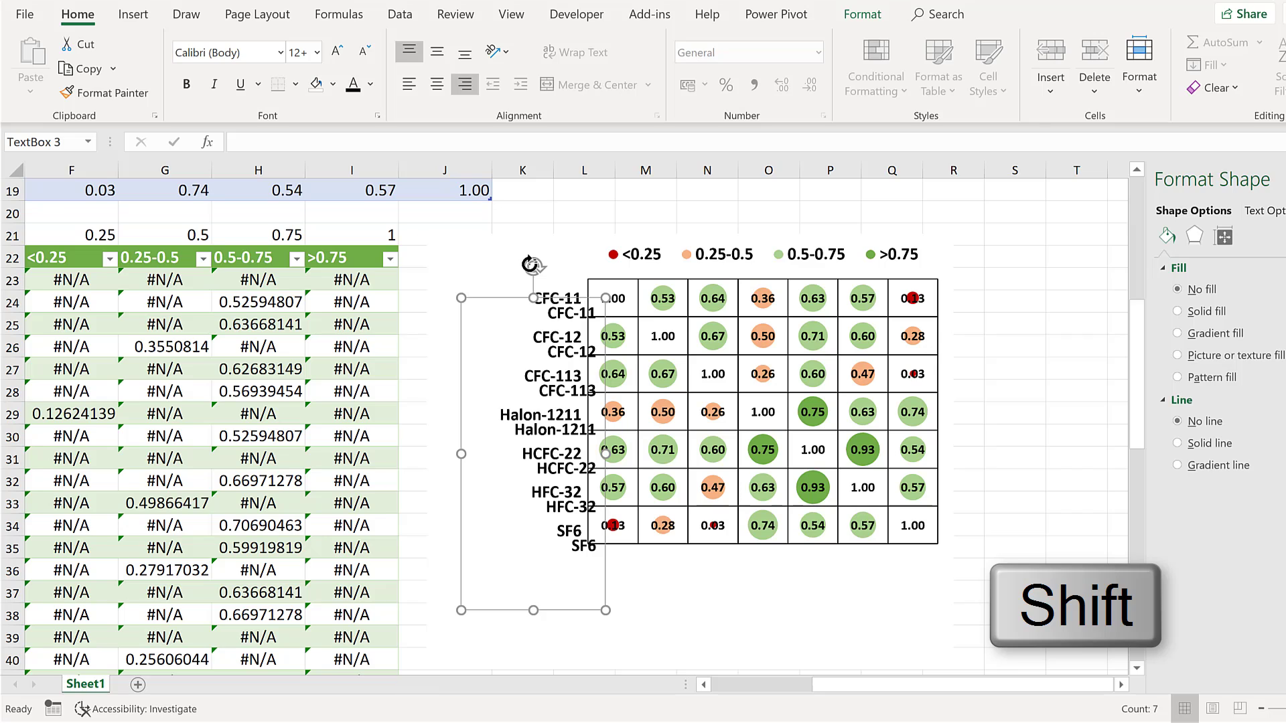
left_click_drag(533, 265, 345, 437)
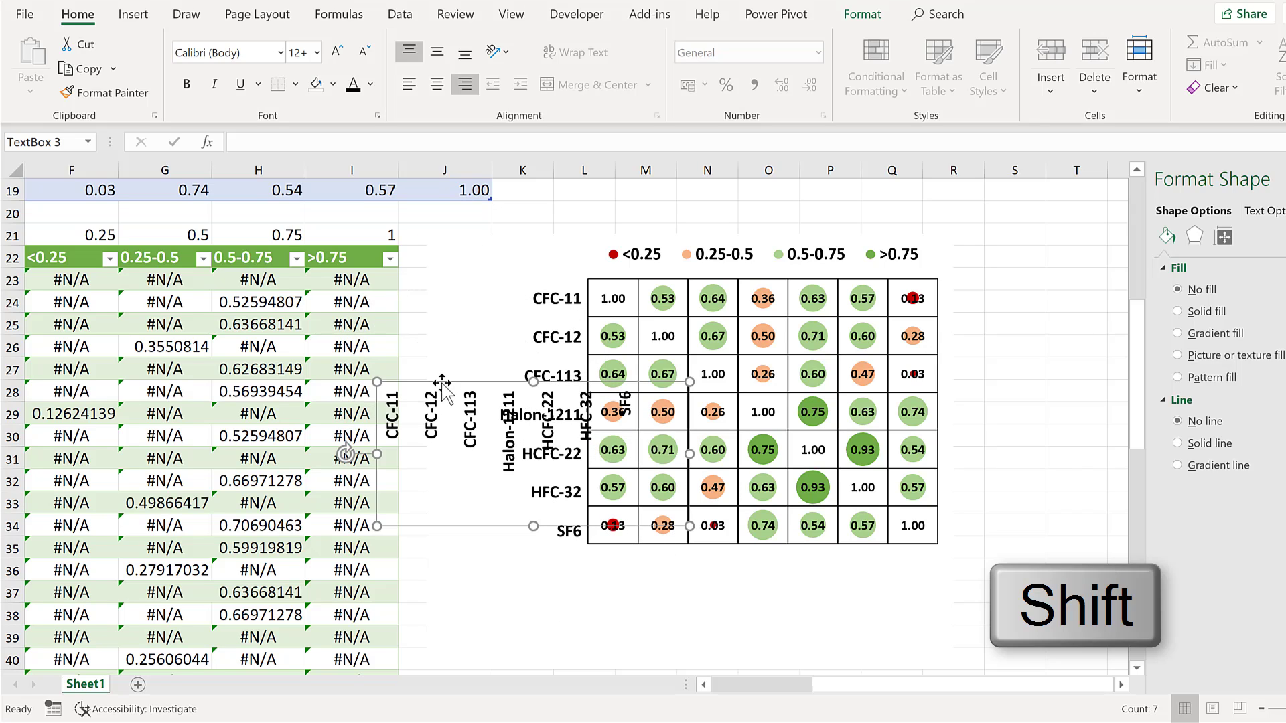
left_click_drag(443, 388, 664, 541)
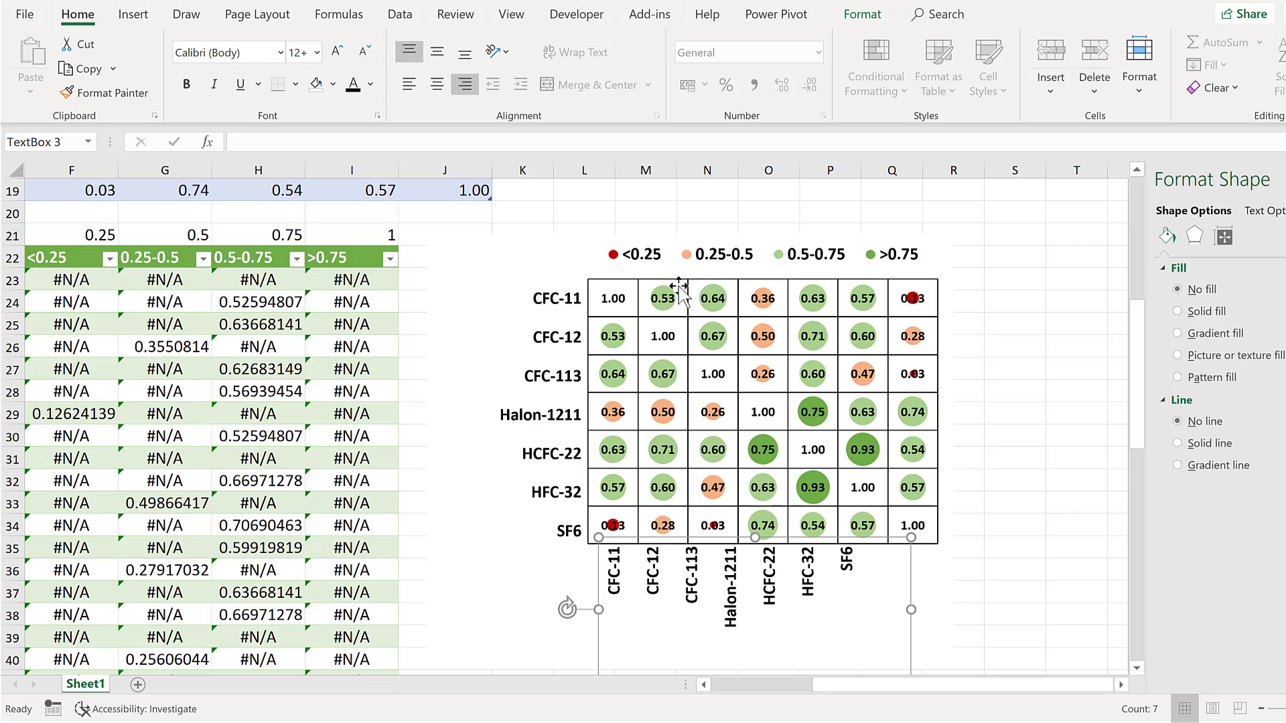
- Narrow the plot area and shift the column-label text box so each label lines up under its matrix column
left_click(739, 284)
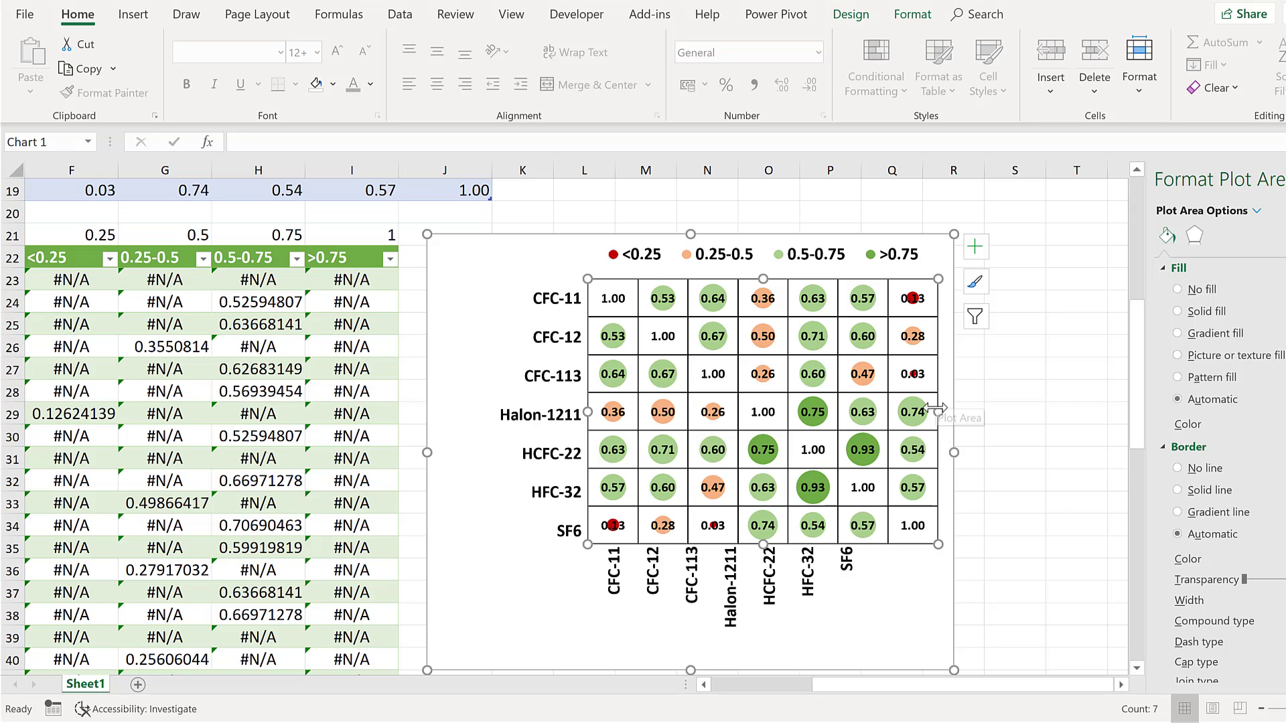
left_click_drag(913, 412, 882, 410)
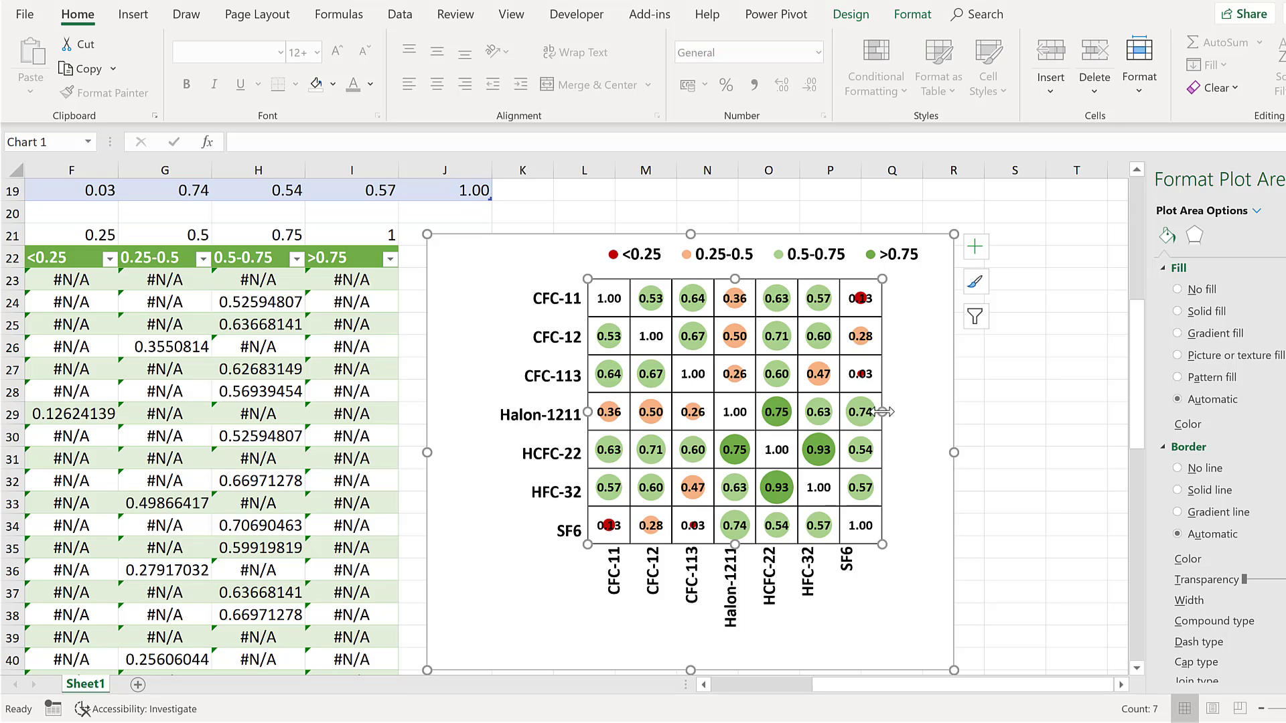
left_click_drag(881, 410, 868, 412)
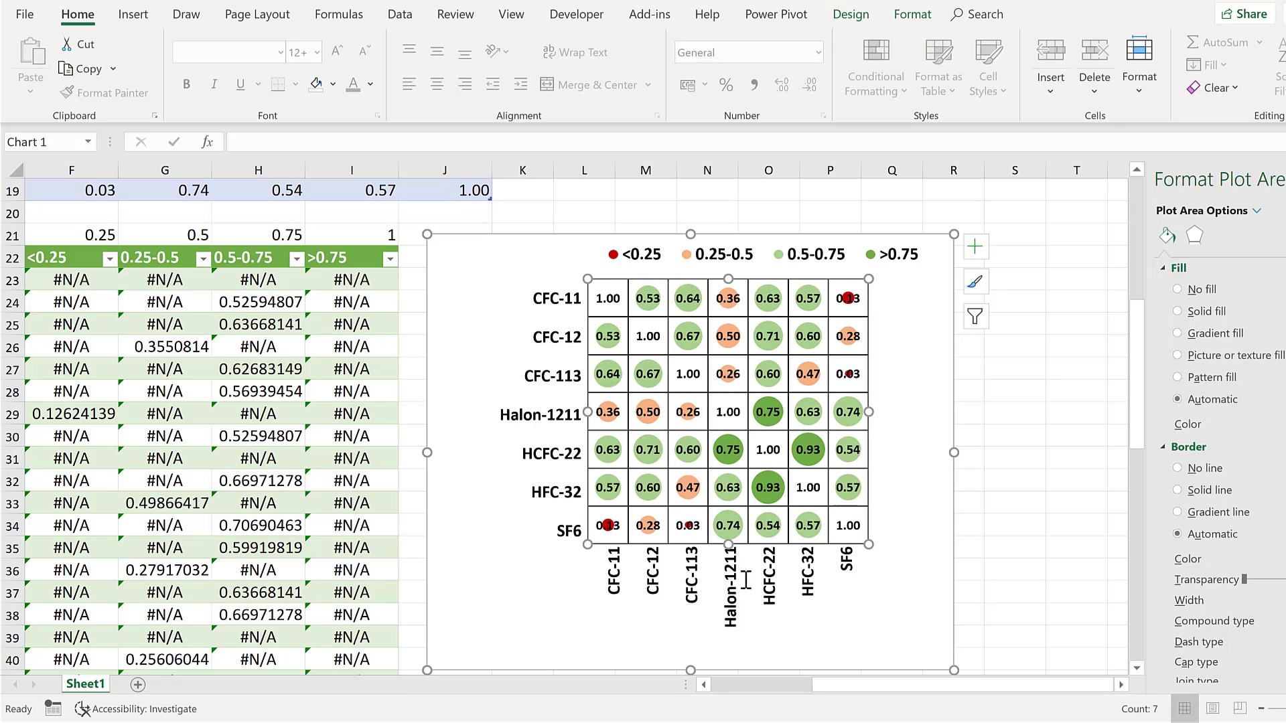
left_click(654, 541)
left_click_drag(654, 541, 648, 542)
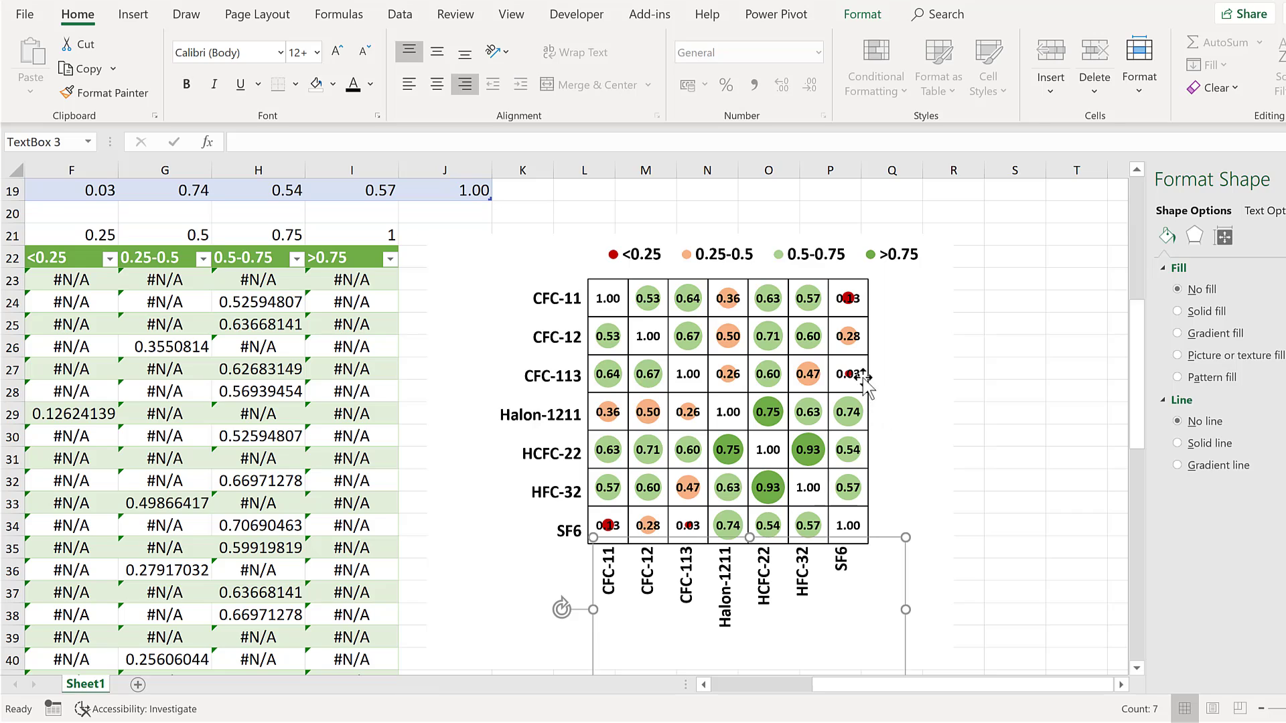
left_click(871, 290)
left_click(868, 412)
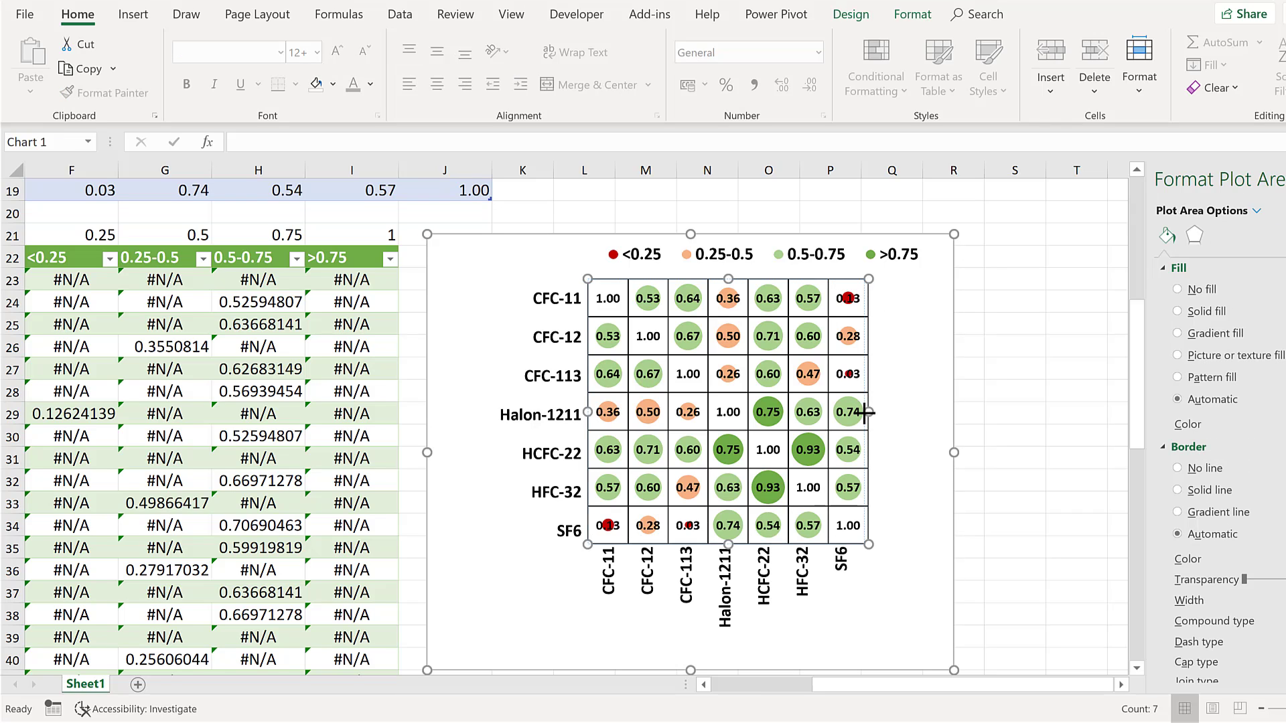
left_click_drag(868, 412, 860, 413)
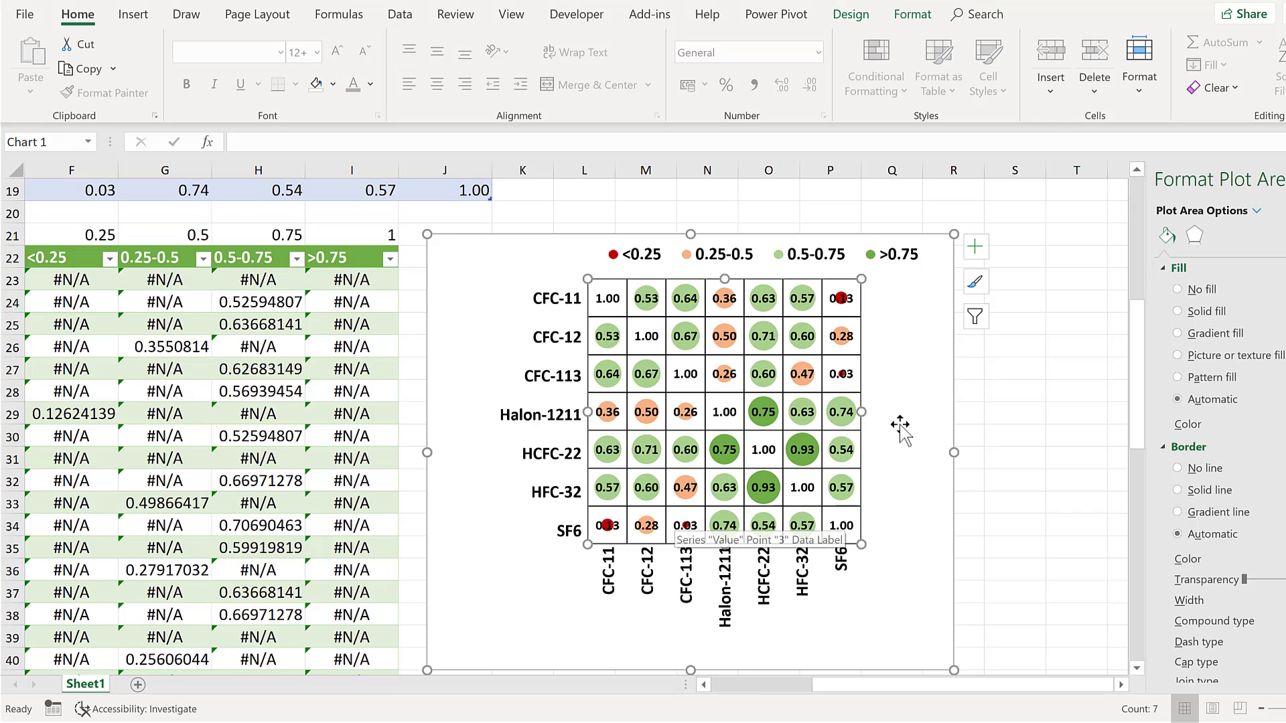
- Narrow the legend above the matrix so it matches the width of the plot area
left_click(777, 258)
left_click_drag(934, 254, 860, 255)
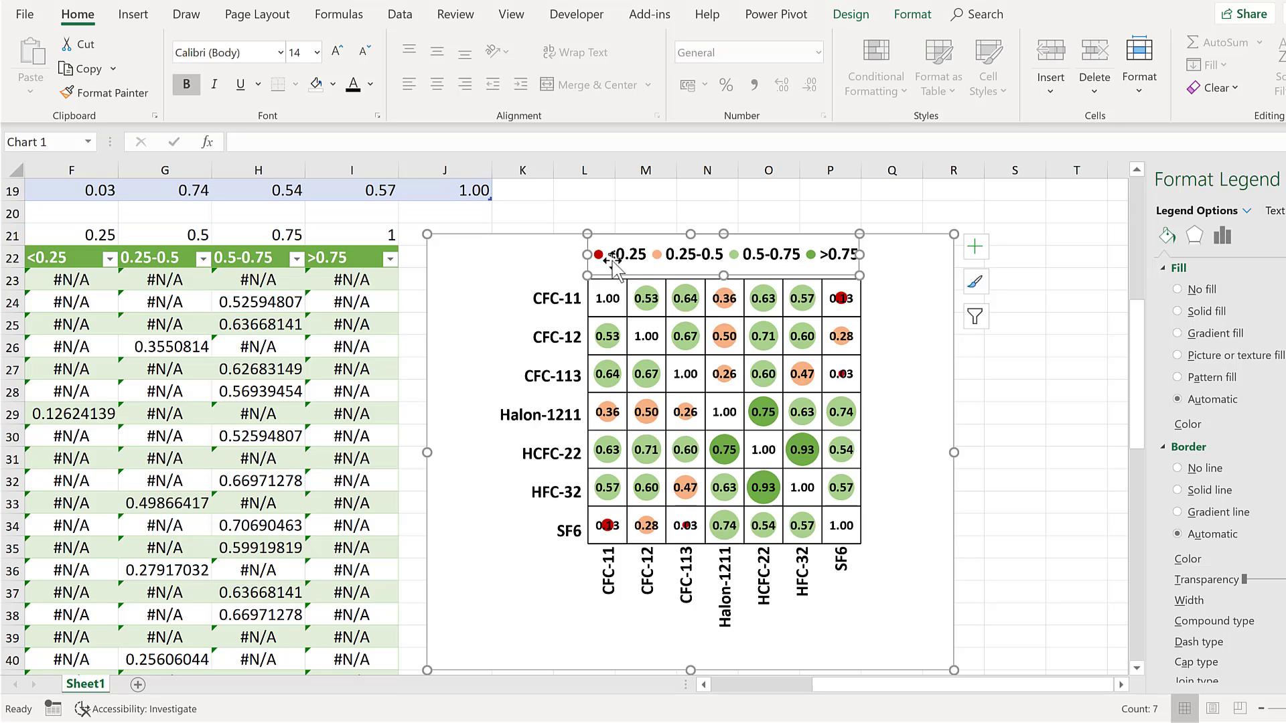
left_click(1044, 335)
- Group the row-label and column-label text boxes with the chart, and move the group to start at about row 19, column K
left_click(532, 298)
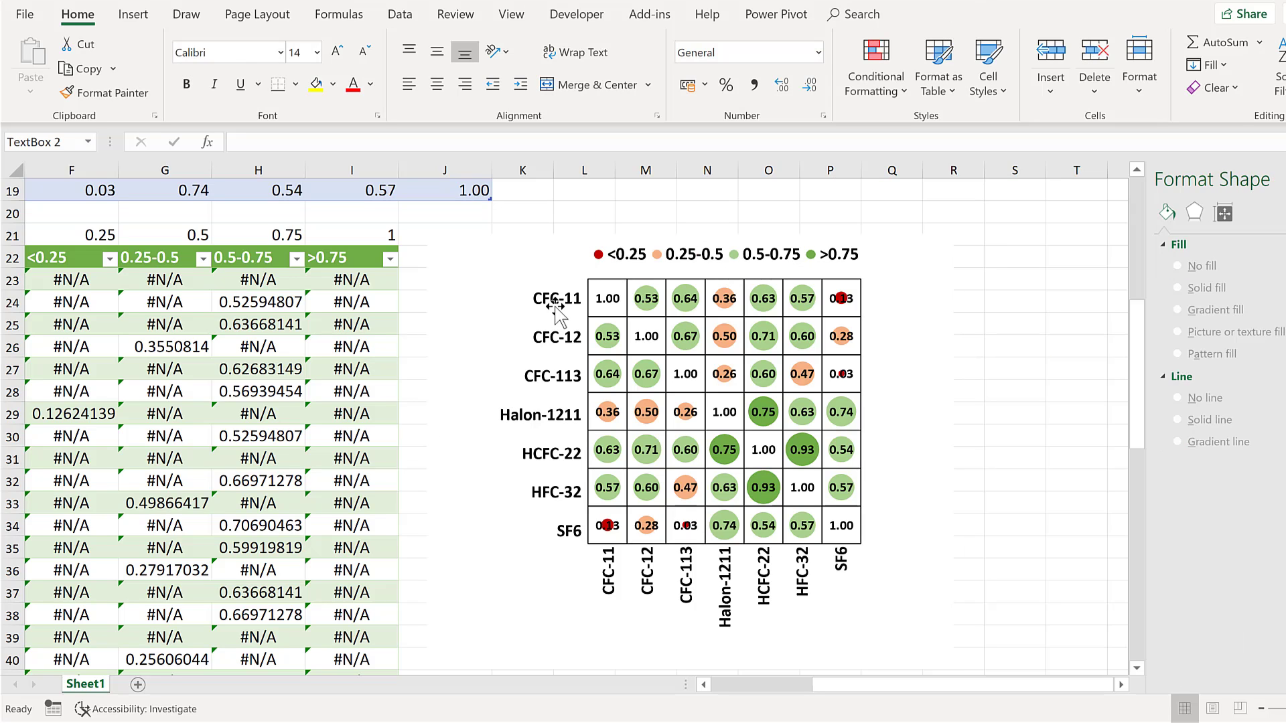
left_click(546, 283)
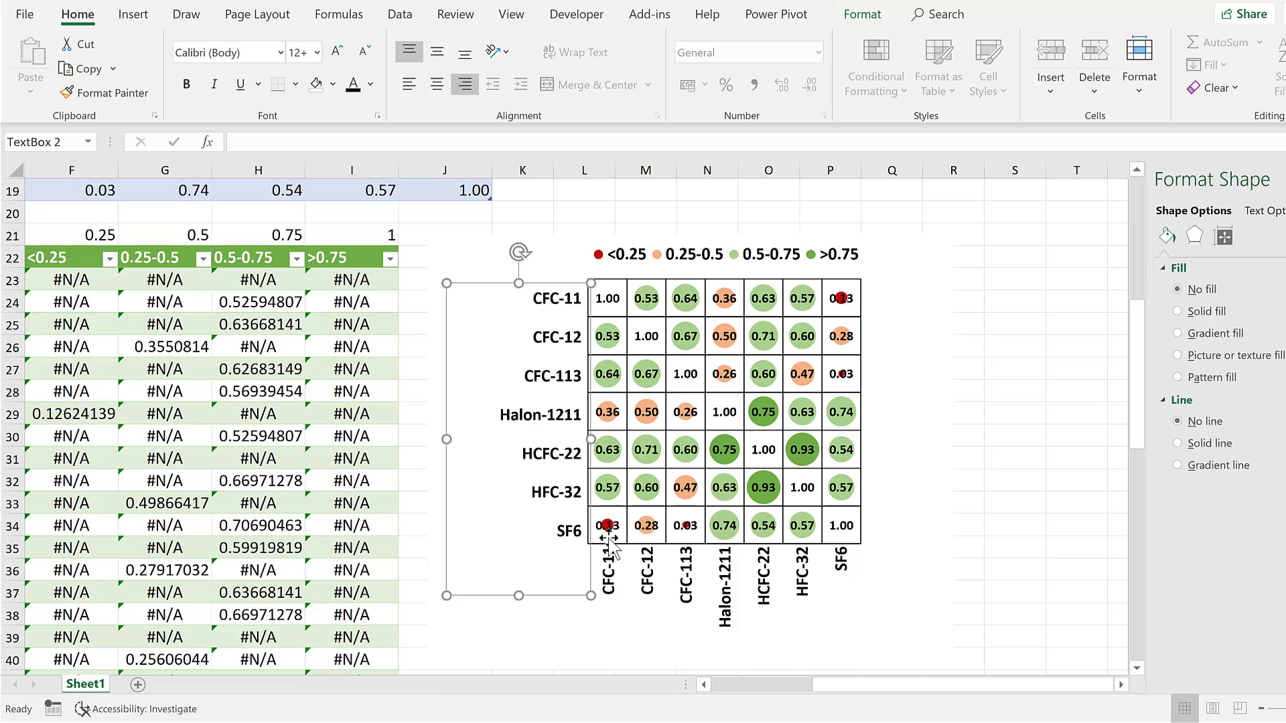
left_click(653, 568, "ctrl")
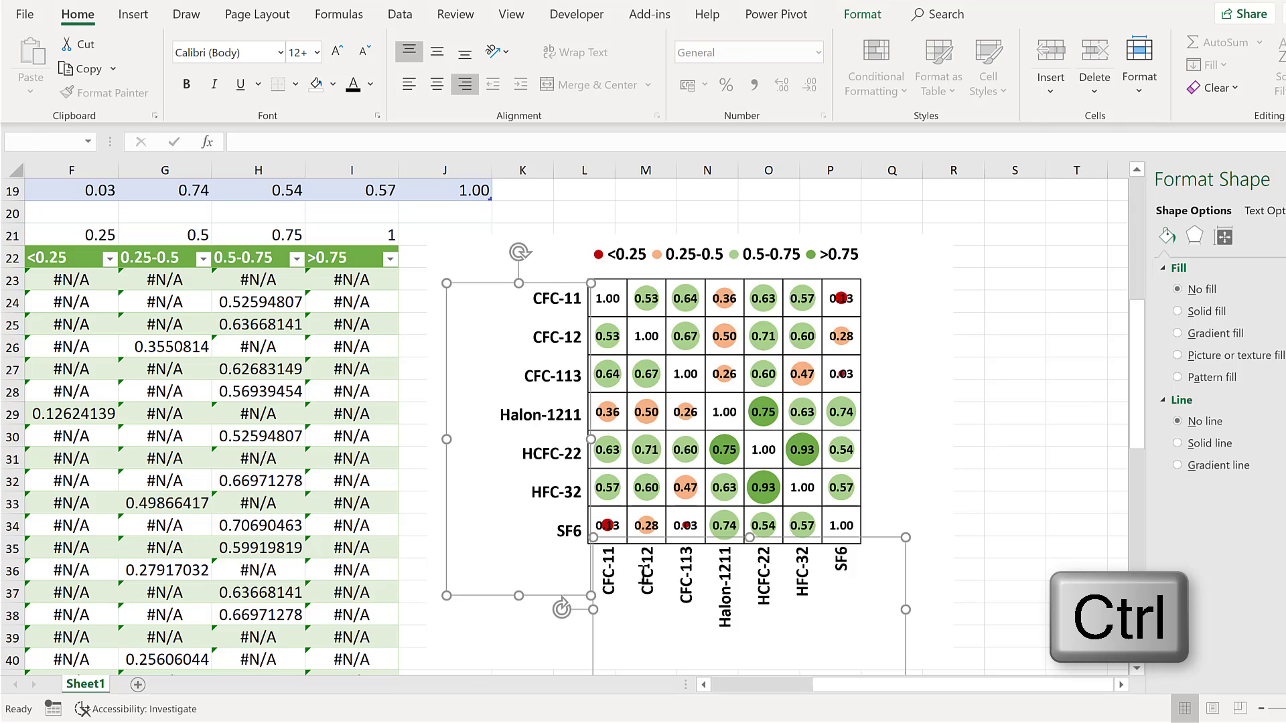
left_click(495, 618, "ctrl")
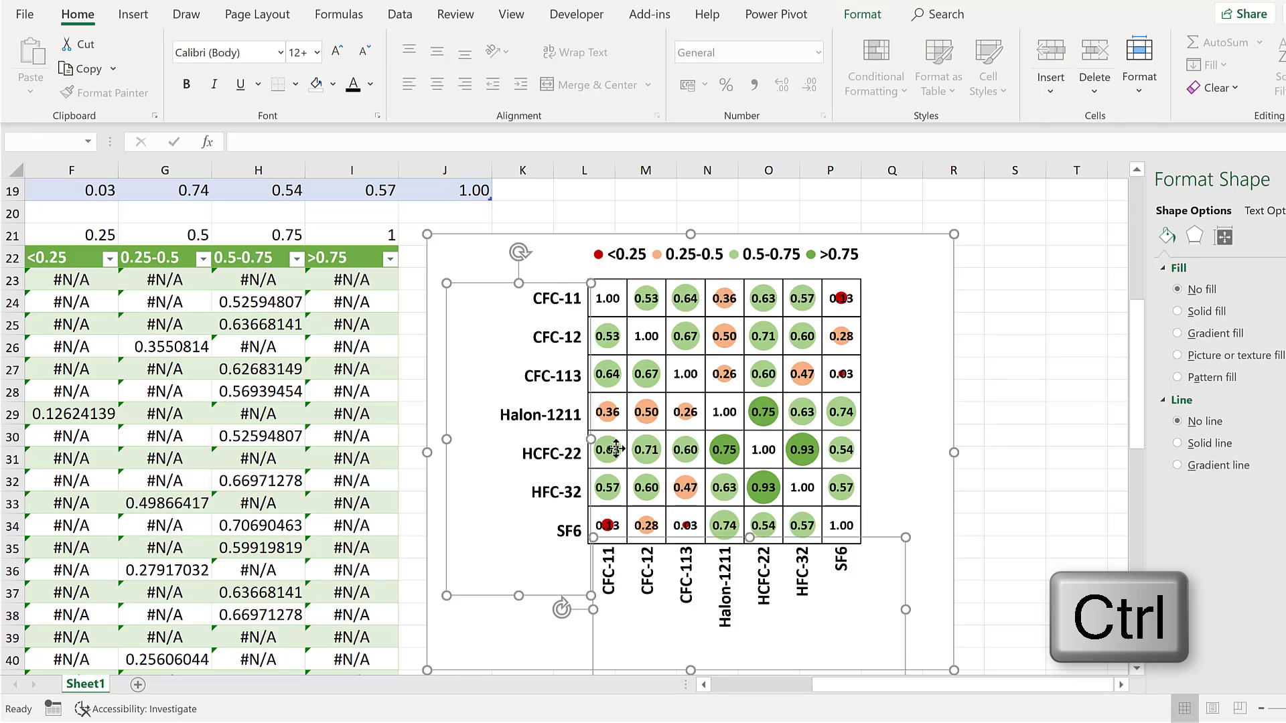
left_click(858, 16)
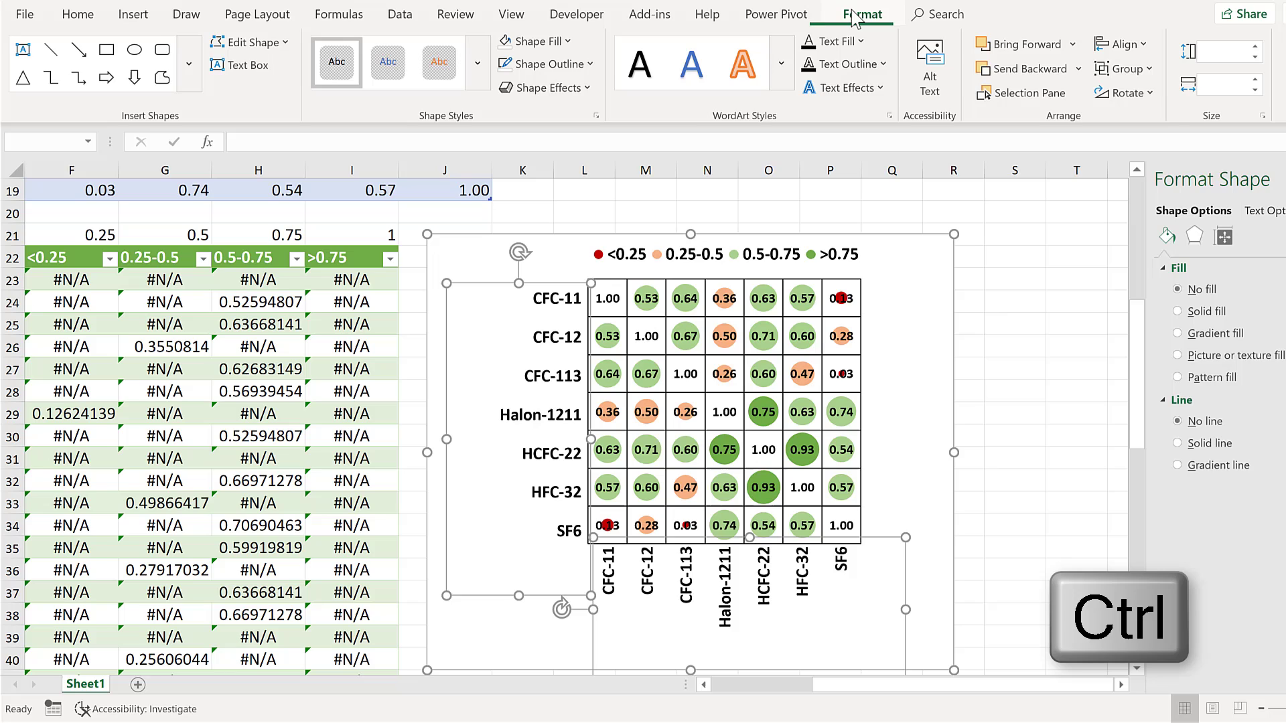
left_click(1139, 69)
left_click(1122, 99)
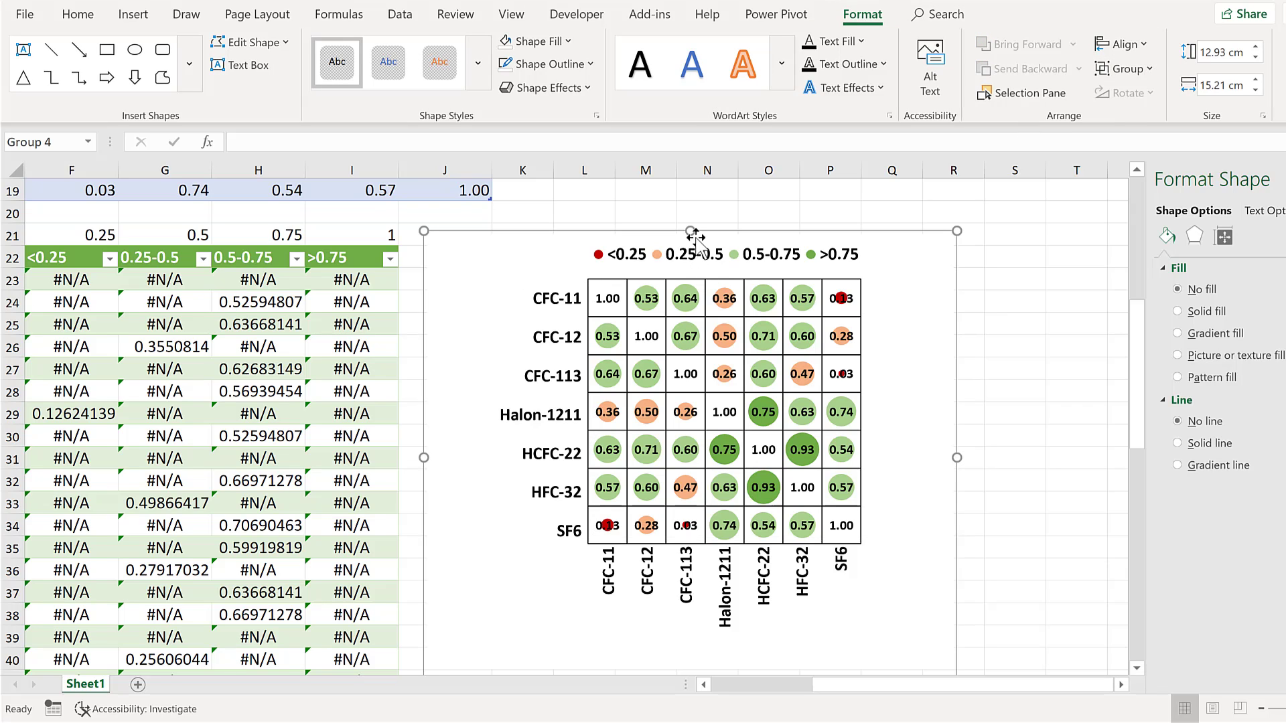
left_click_drag(416, 230, 742, 195)
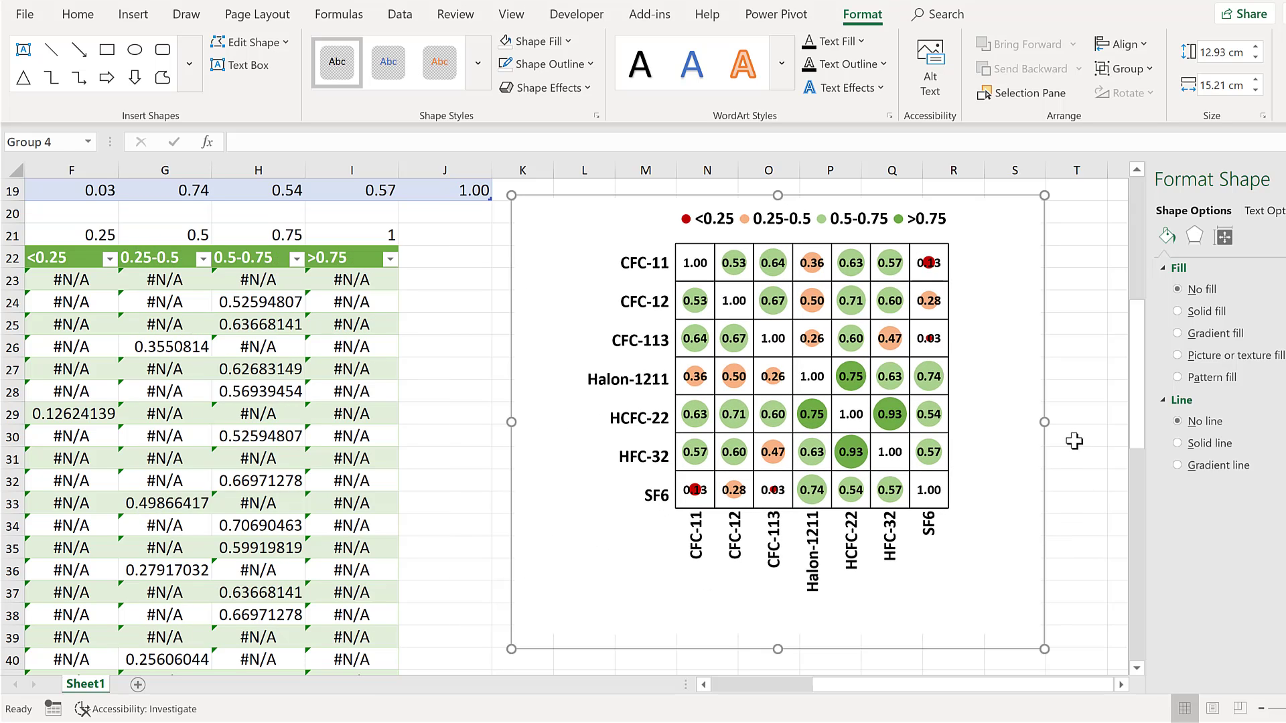
- Preview the available chart styles on the bubble chart inside the group, and close the style gallery
left_click(571, 235)
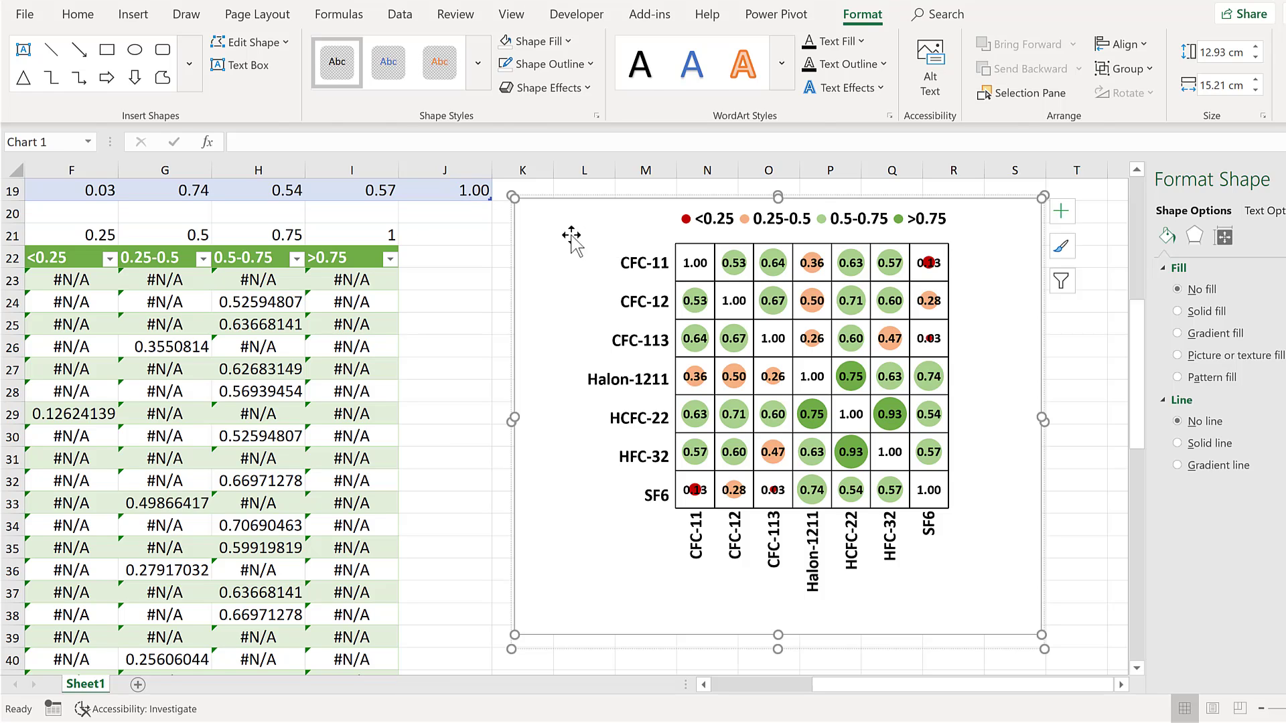
left_click(851, 15)
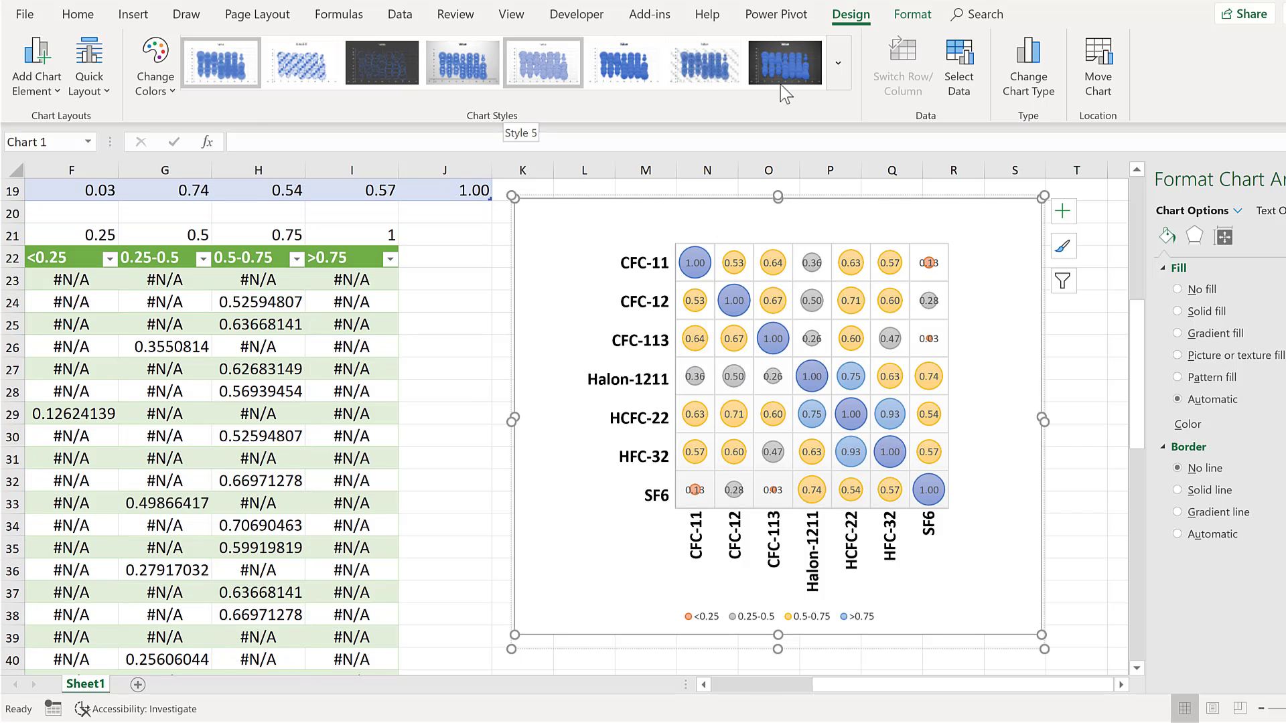
left_click(834, 70)
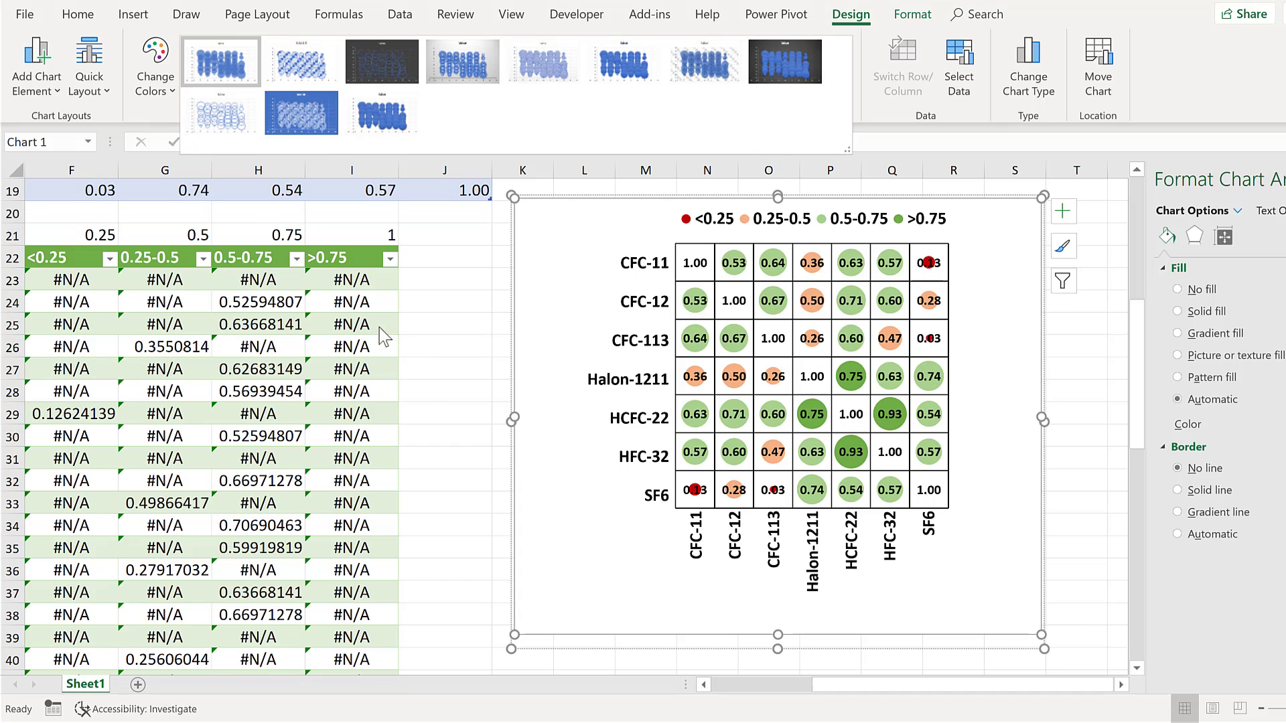
left_click(431, 236)
left_click(1072, 306)
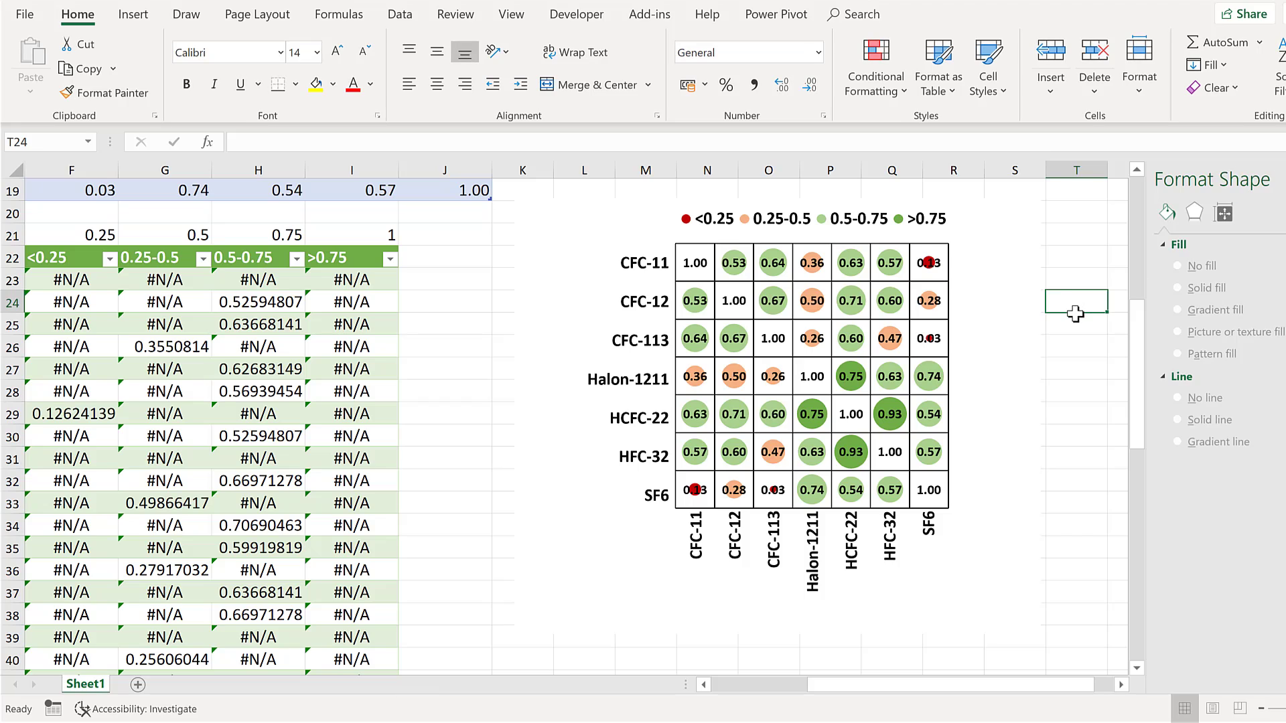